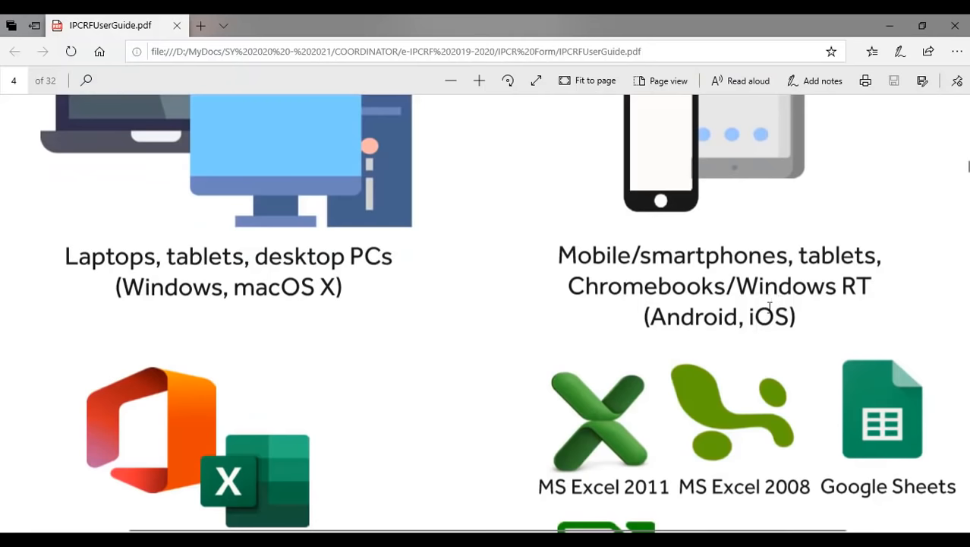
# - Scroll the IPCRF user guide down to page 5's instructions for extracting the file from the ZIP
pyautogui.scroll(-3, 659, 378)
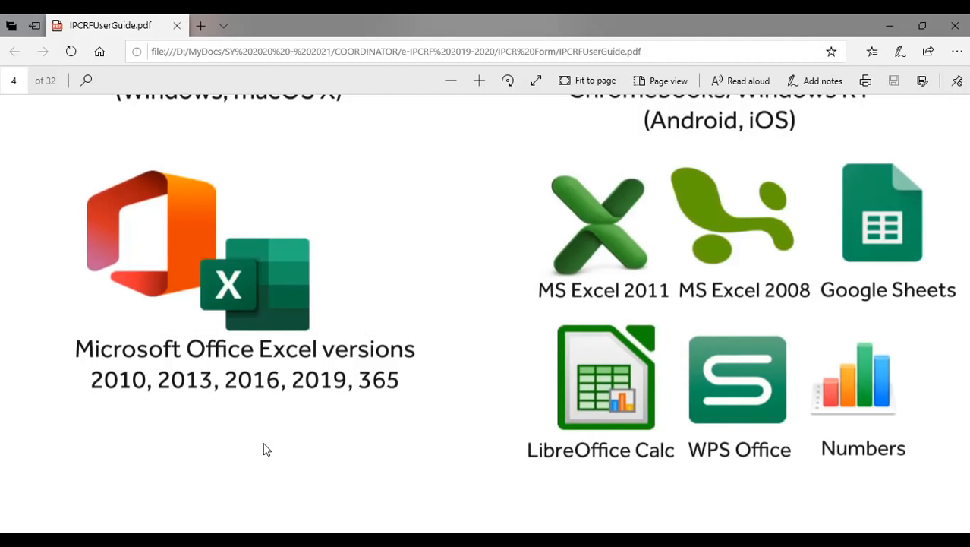
pyautogui.scroll(-8, 787, 321)
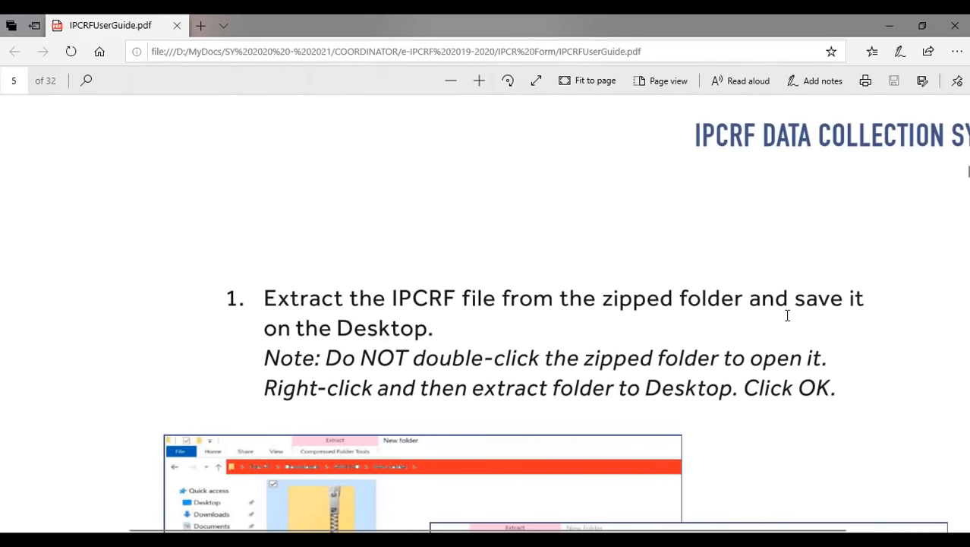
pyautogui.scroll(-3, 787, 315)
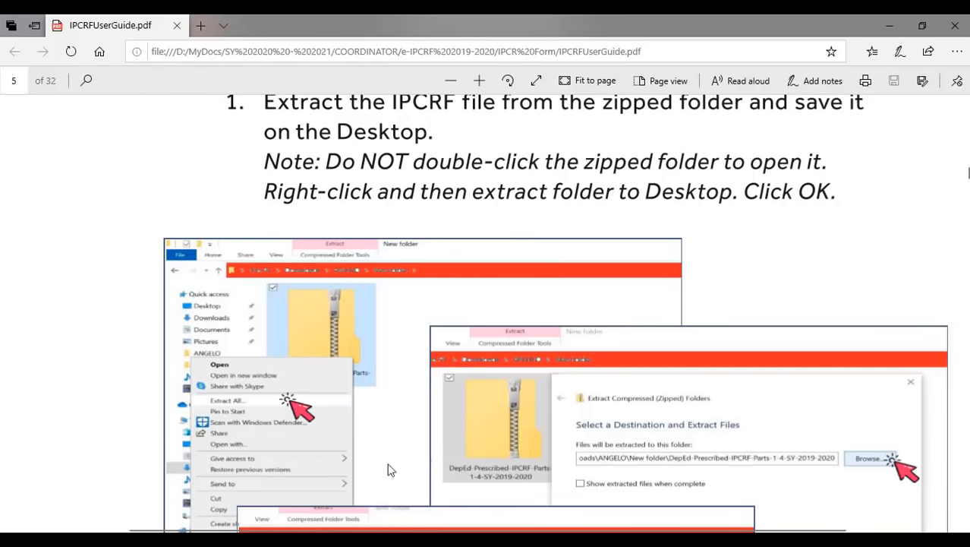
pyautogui.scroll(-2, 585, 287)
pyautogui.scroll(5, 585, 287)
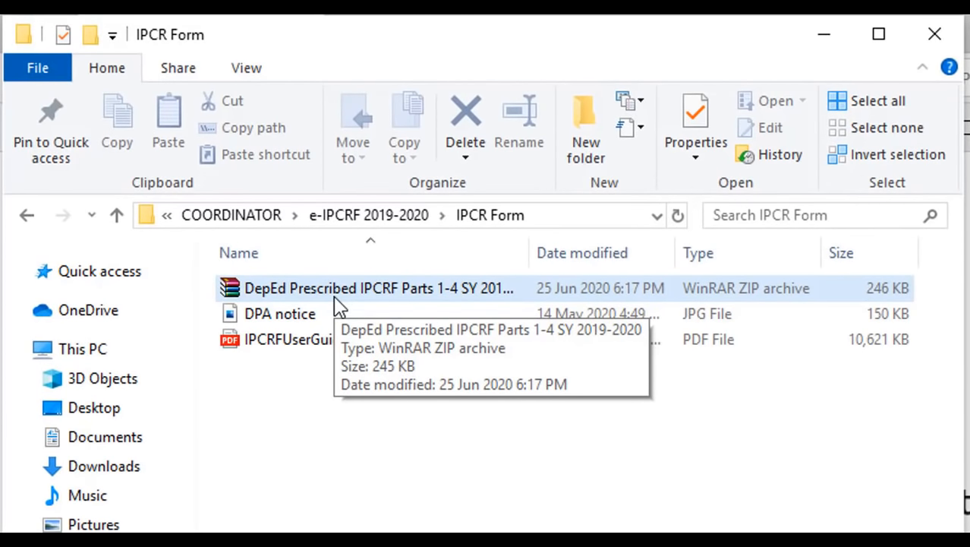
# - Extract the IPCRF ZIP into the IPCR Form folder and open the extracted .xlsm workbook
pyautogui.doubleClick(339, 301)
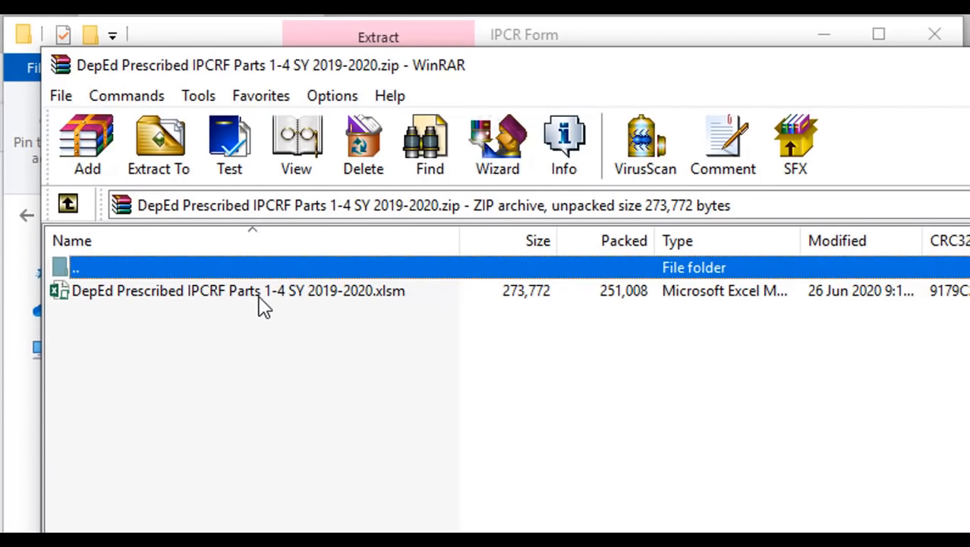
pyautogui.click(969, 64)
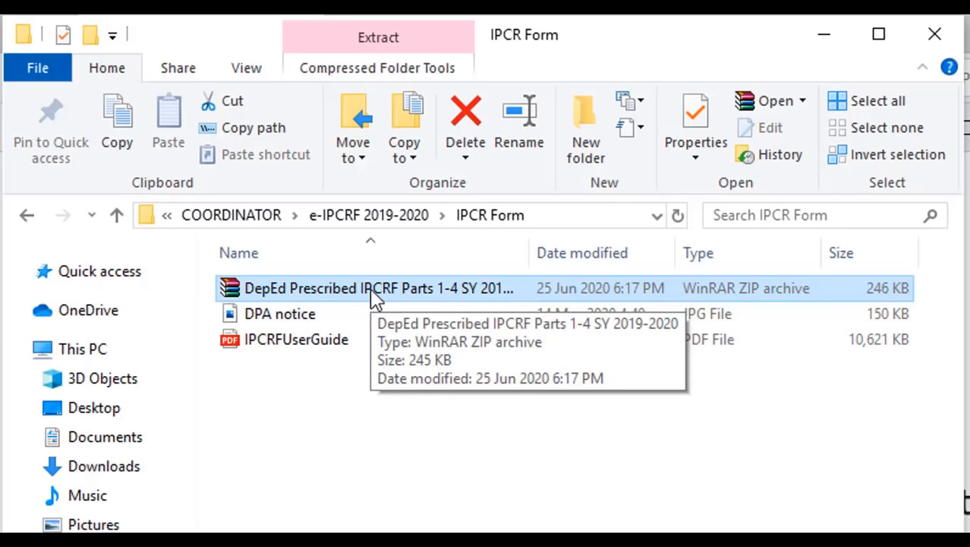
pyautogui.rightClick(358, 294)
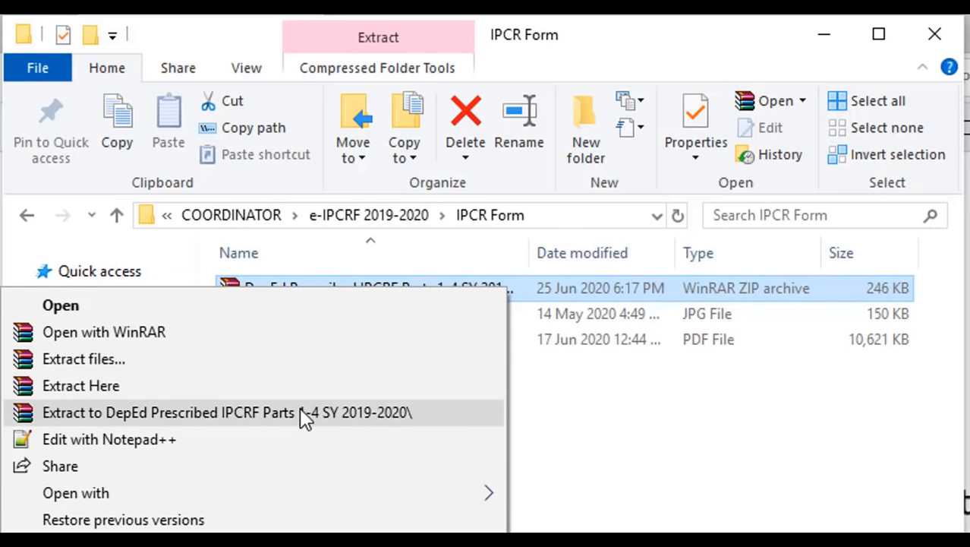
pyautogui.click(231, 393)
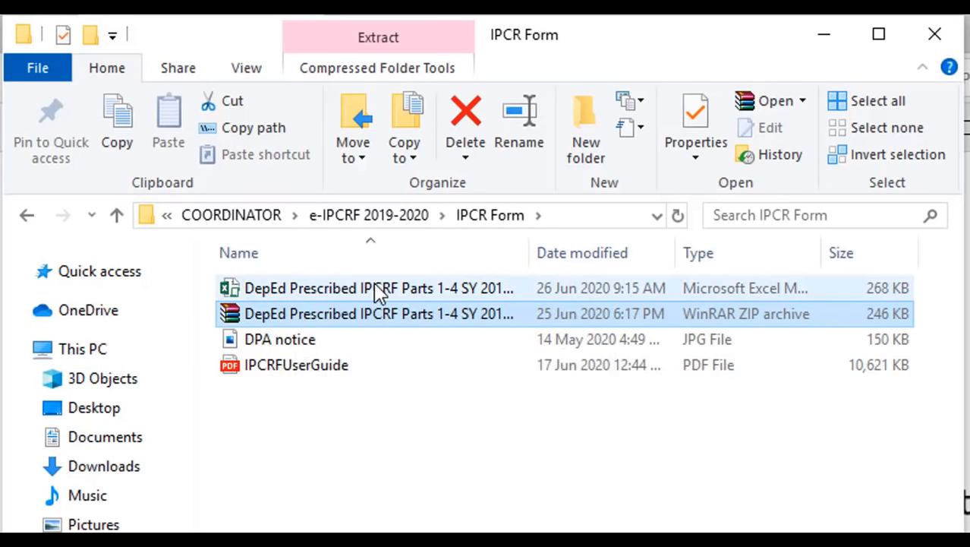
pyautogui.click(377, 292)
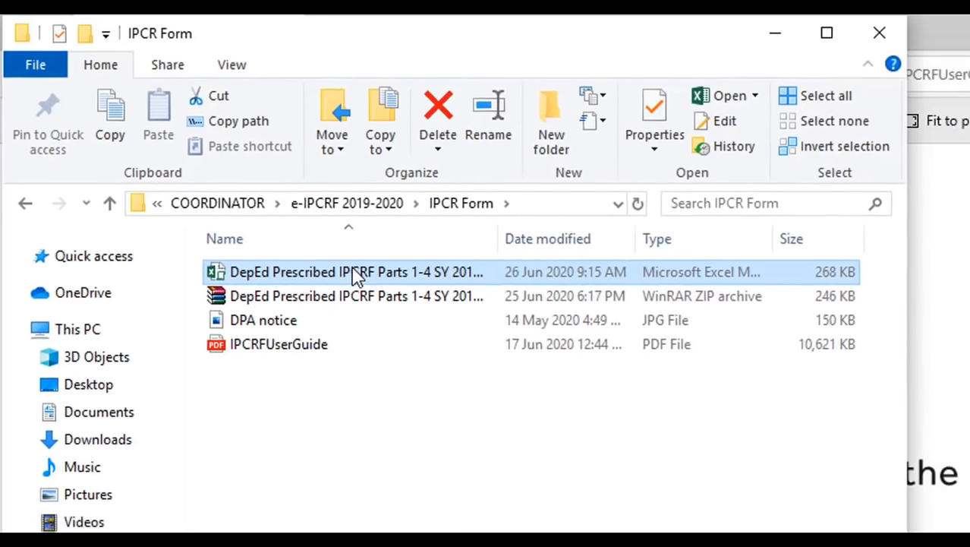
pyautogui.doubleClick(355, 275)
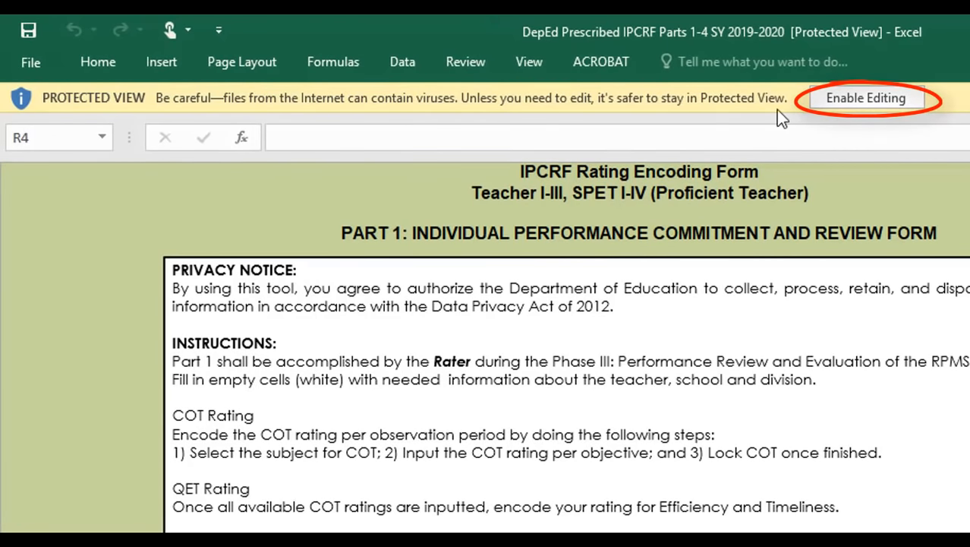
# - Enable editing and macro content in the IPCRF workbook
pyautogui.click(842, 98)
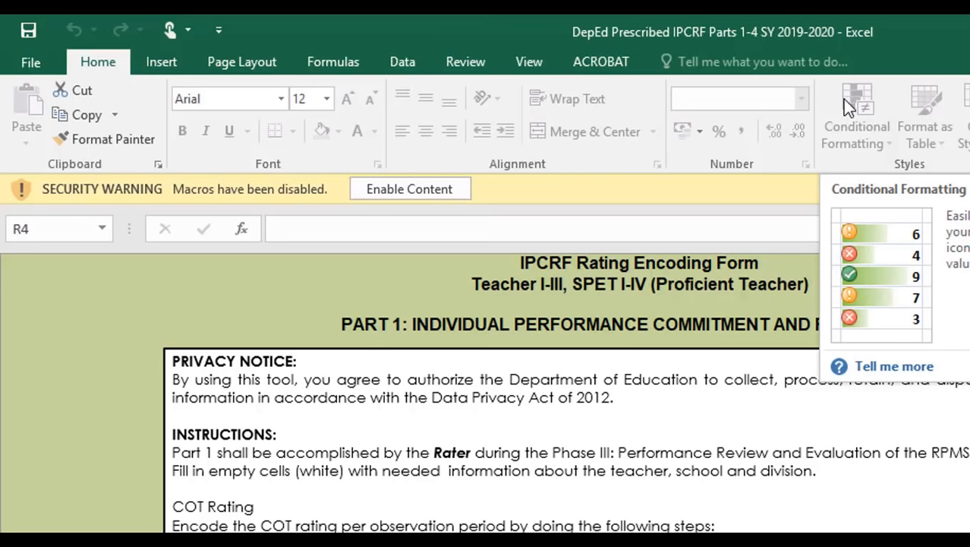
pyautogui.click(429, 192)
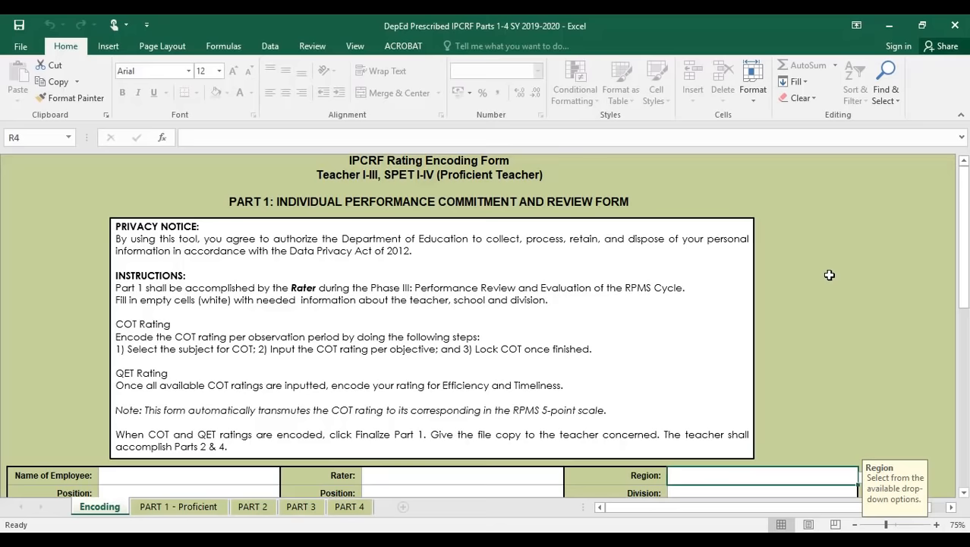
pyautogui.scroll(-5, 789, 290)
pyautogui.scroll(5, 787, 290)
pyautogui.scroll(-5, 862, 271)
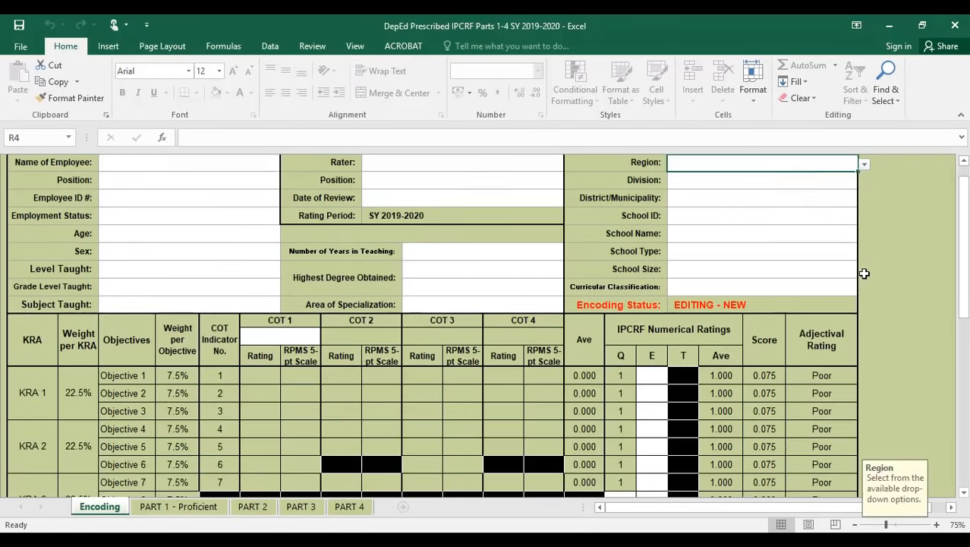
pyautogui.scroll(5, 858, 274)
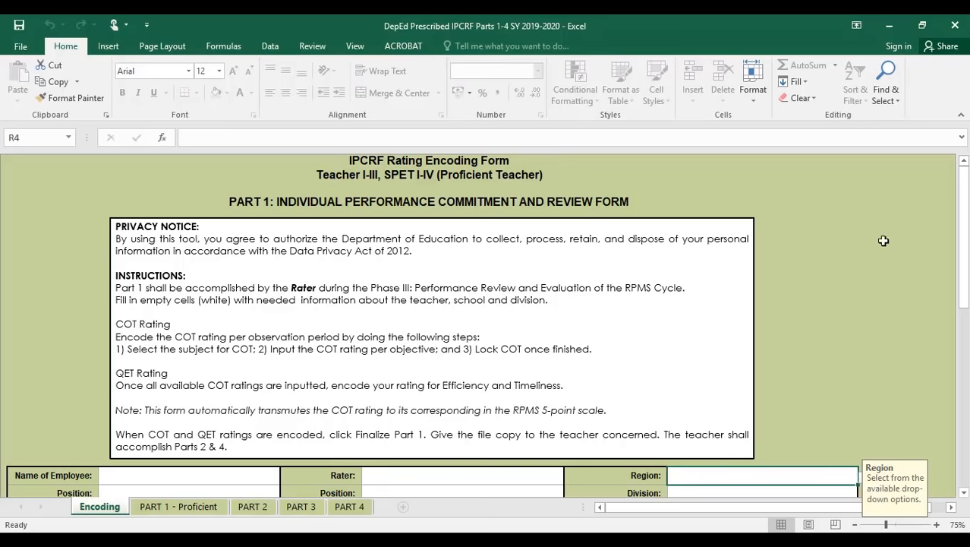
pyautogui.scroll(-8, 767, 253)
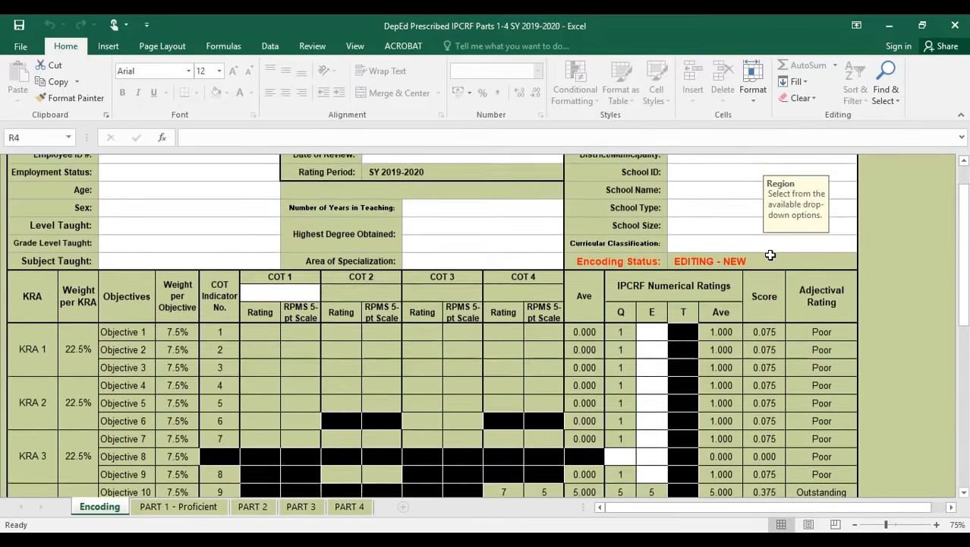
pyautogui.scroll(8, 767, 253)
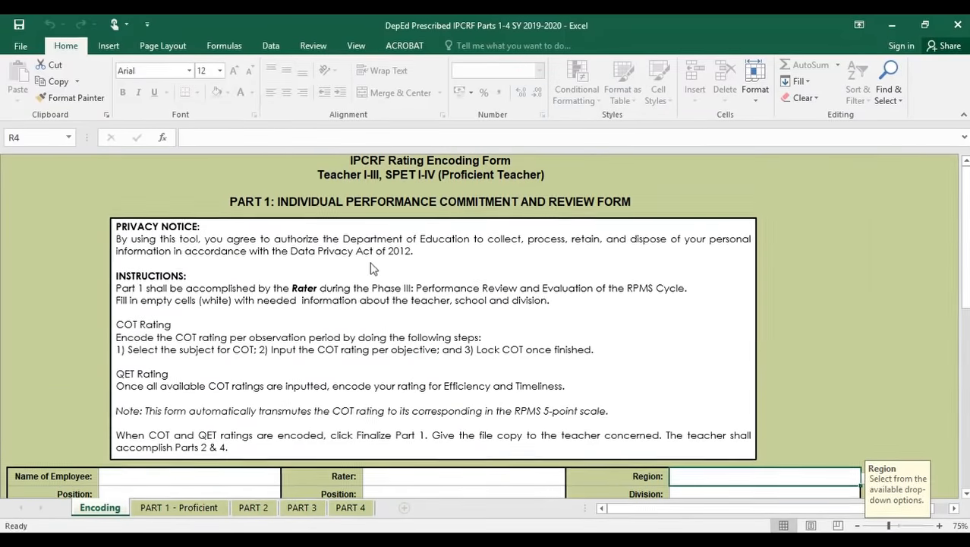
pyautogui.scroll(-6, 346, 300)
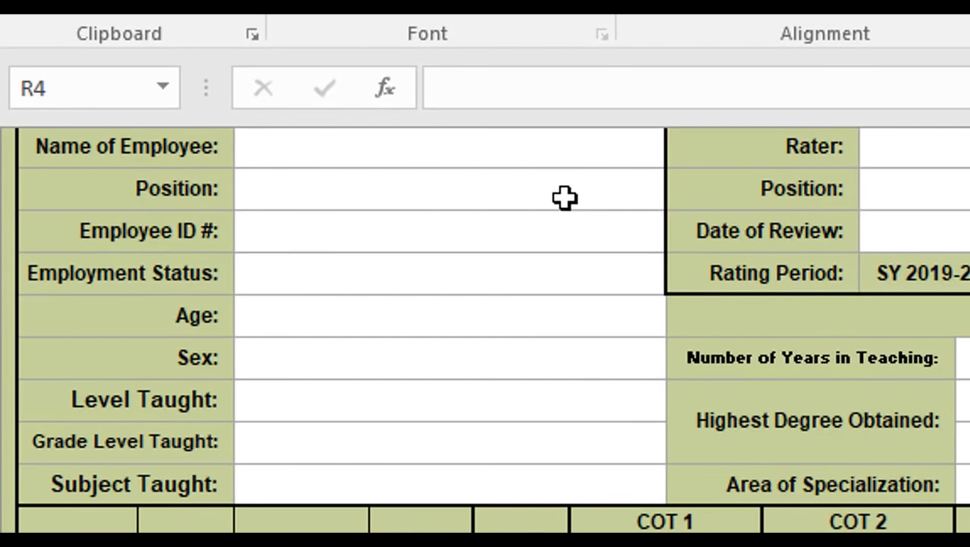
# - Set the Encoding sheet's Position dropdown to Master Teacher I
pyautogui.click(564, 198)
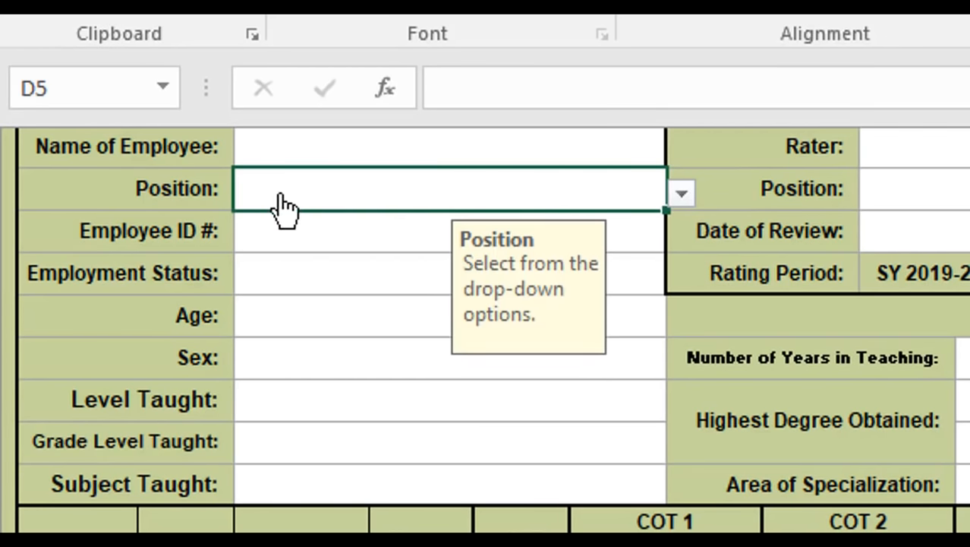
pyautogui.click(683, 198)
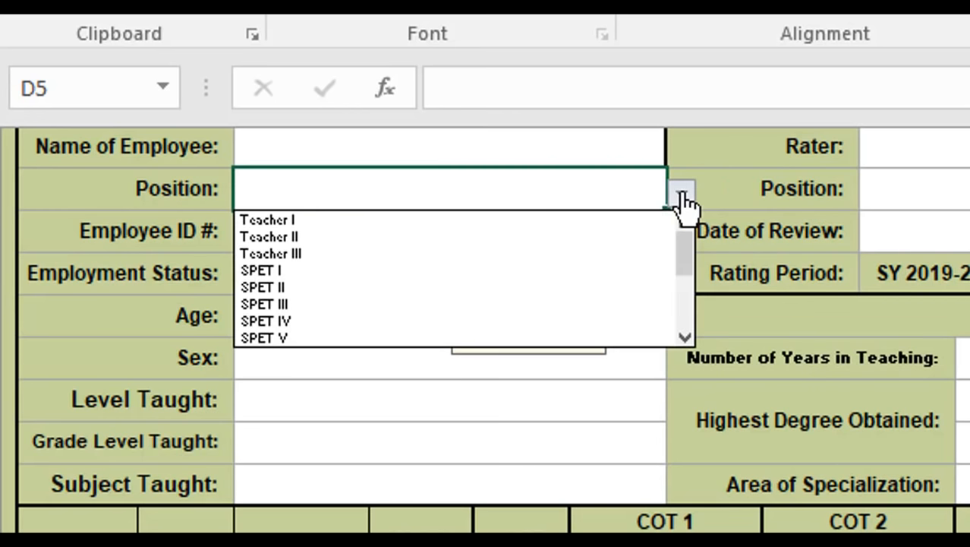
pyautogui.moveTo(689, 256); pyautogui.dragTo(696, 331)
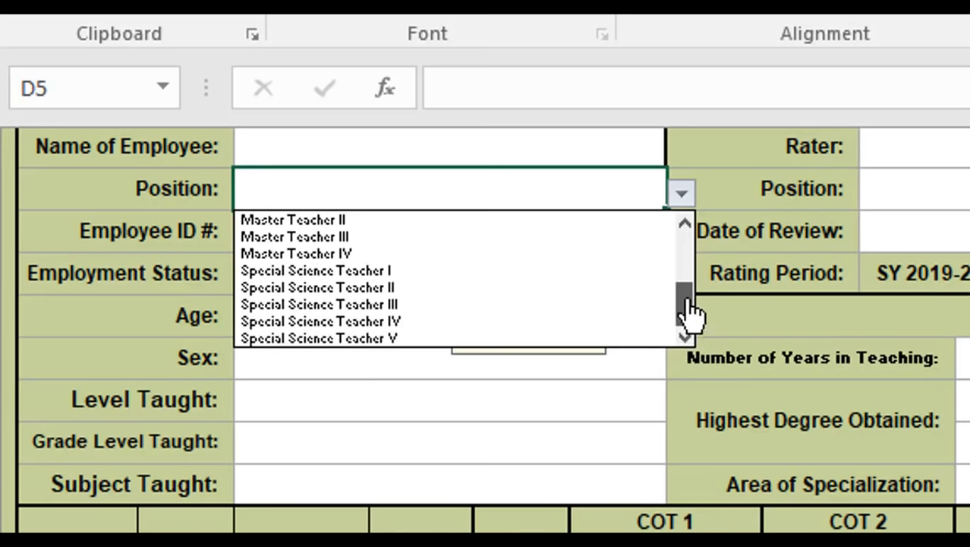
pyautogui.moveTo(691, 318); pyautogui.dragTo(691, 289)
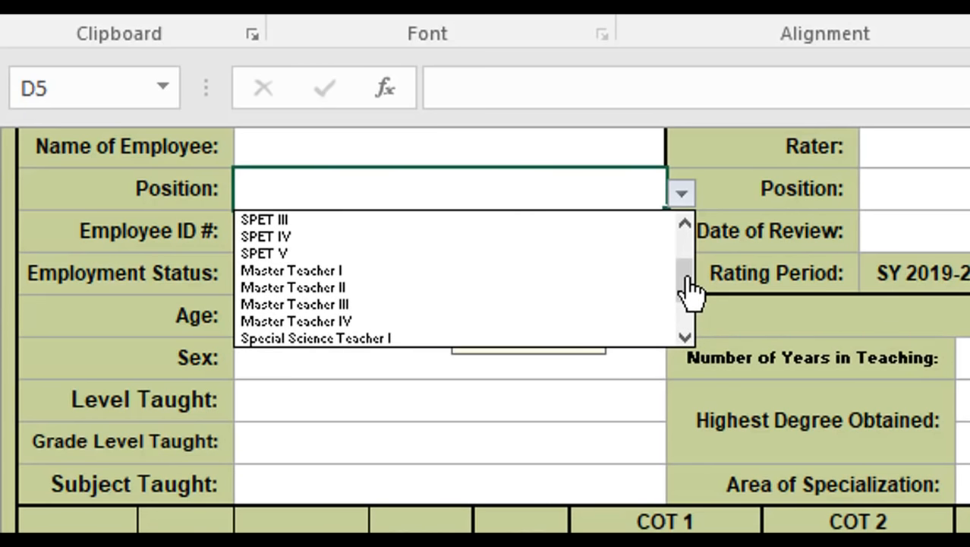
pyautogui.click(592, 272)
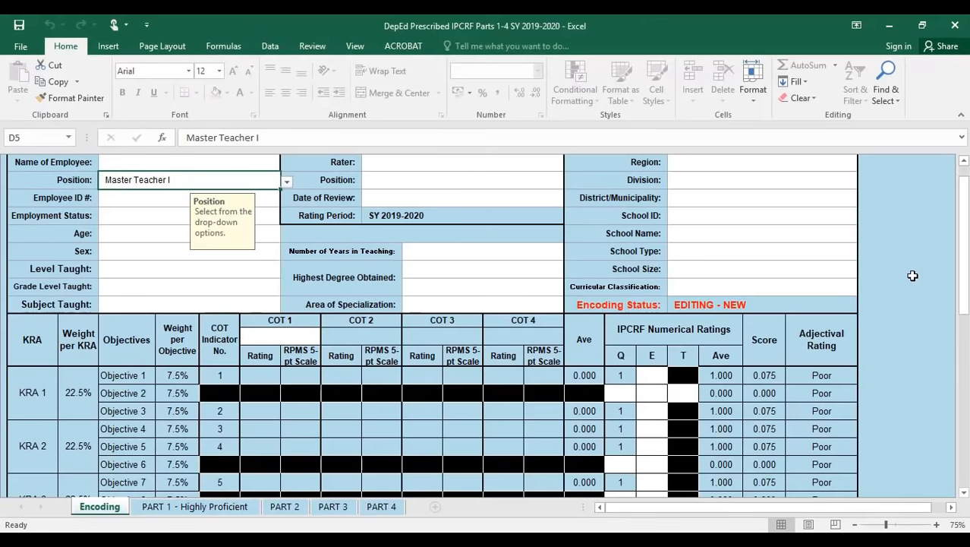
# - Change the Position to Teacher III instead
pyautogui.scroll(5, 911, 275)
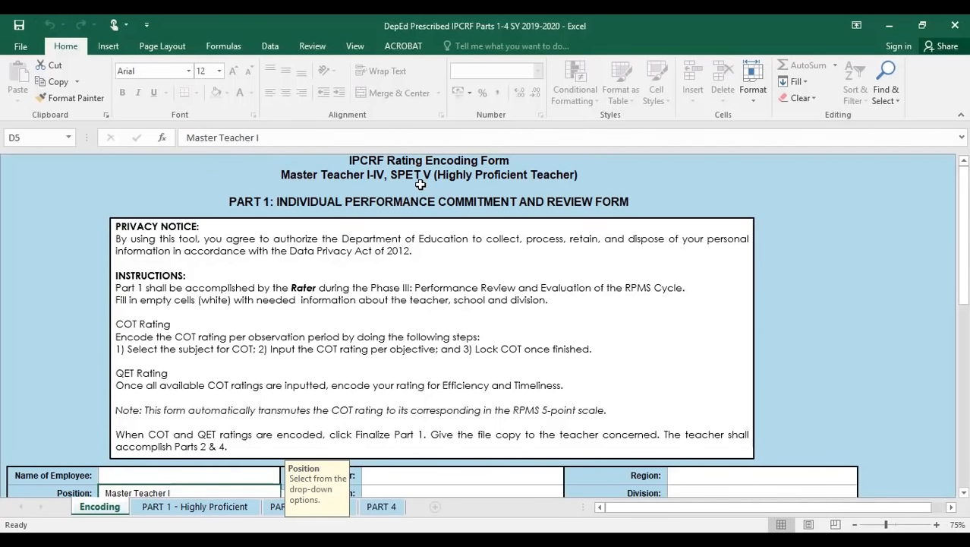
pyautogui.scroll(-5, 336, 265)
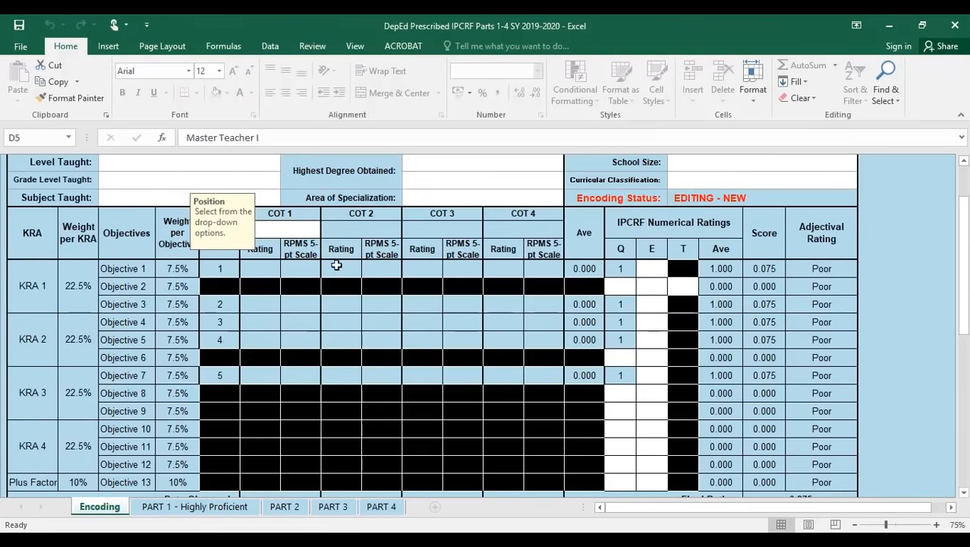
pyautogui.scroll(-1, 918, 335)
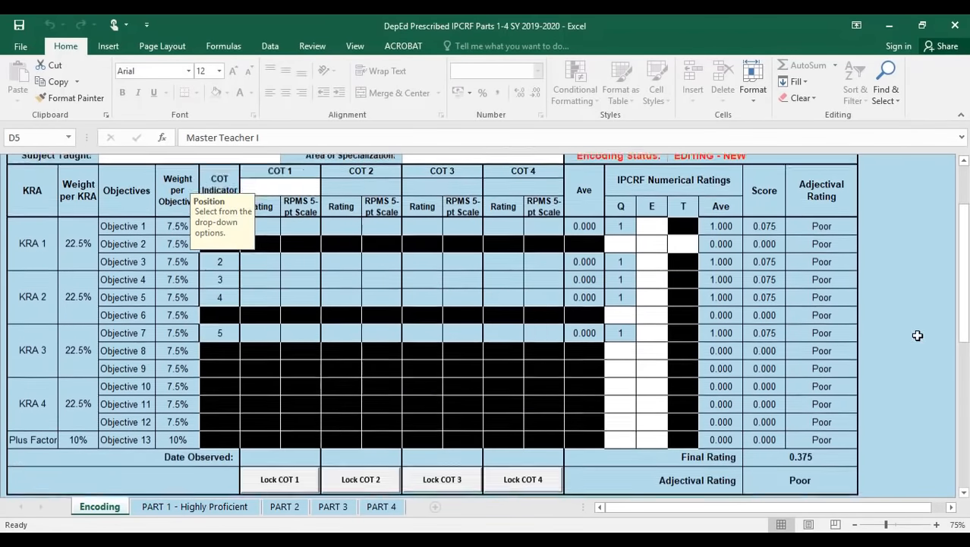
pyautogui.scroll(-5, 918, 335)
pyautogui.scroll(10, 887, 342)
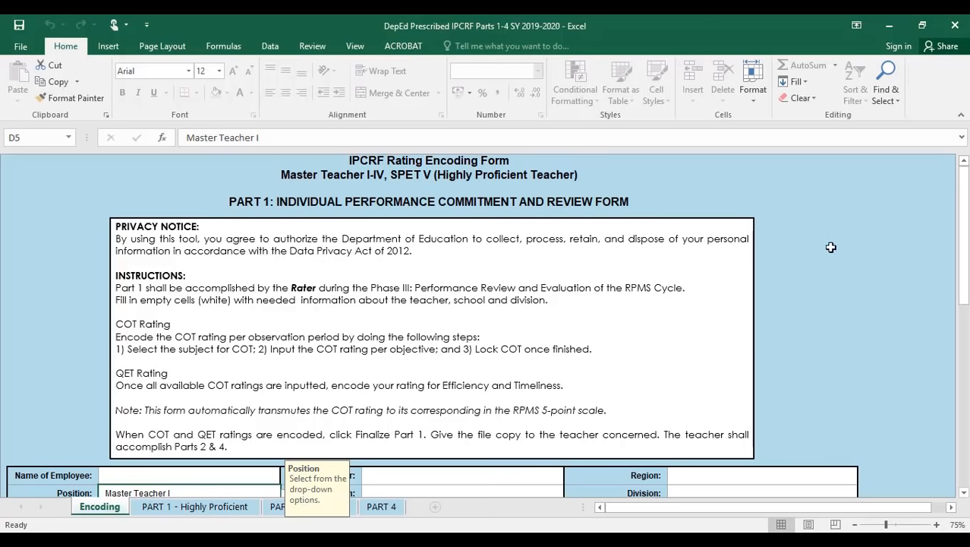
pyautogui.scroll(-5, 830, 246)
pyautogui.scroll(5, 845, 246)
pyautogui.scroll(-5, 164, 352)
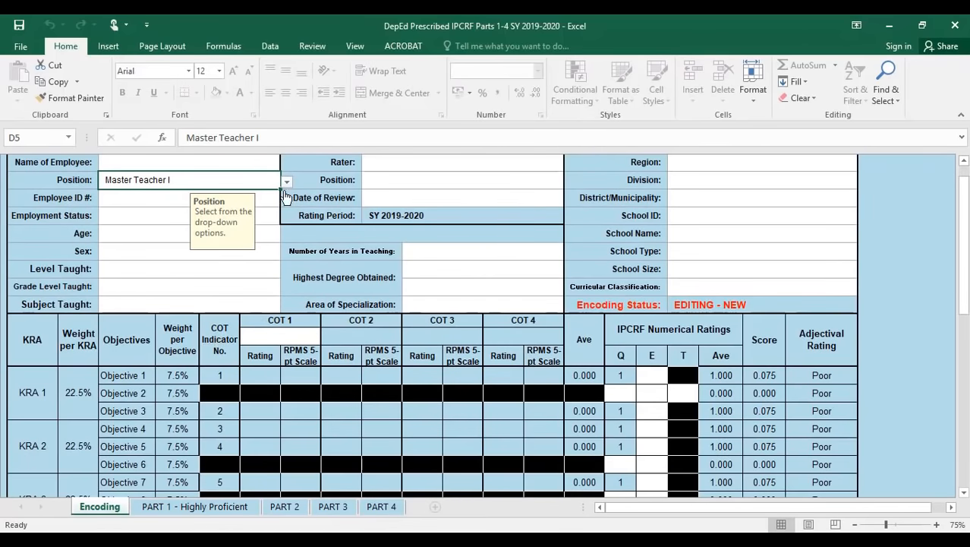
pyautogui.click(286, 185)
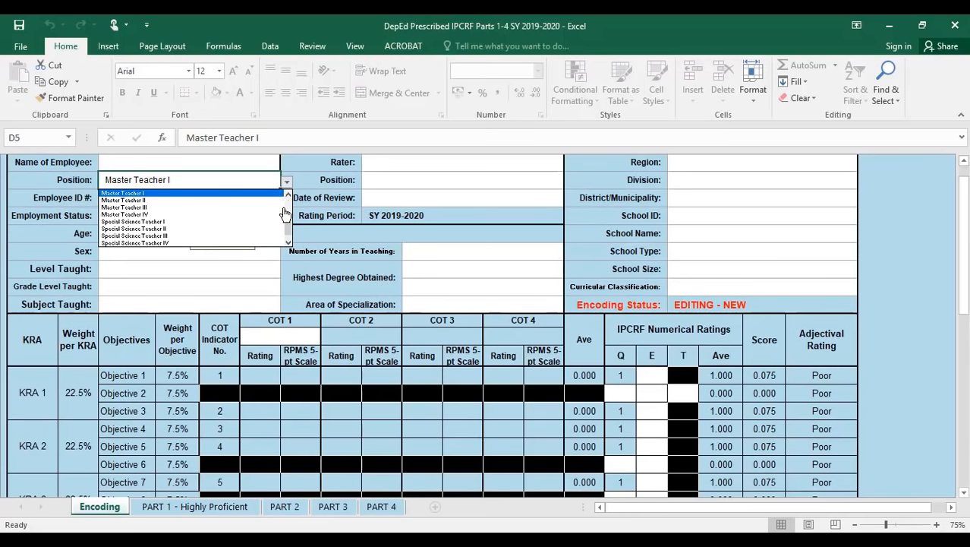
pyautogui.scroll(2, 289, 221)
pyautogui.moveTo(287, 217); pyautogui.dragTo(288, 201)
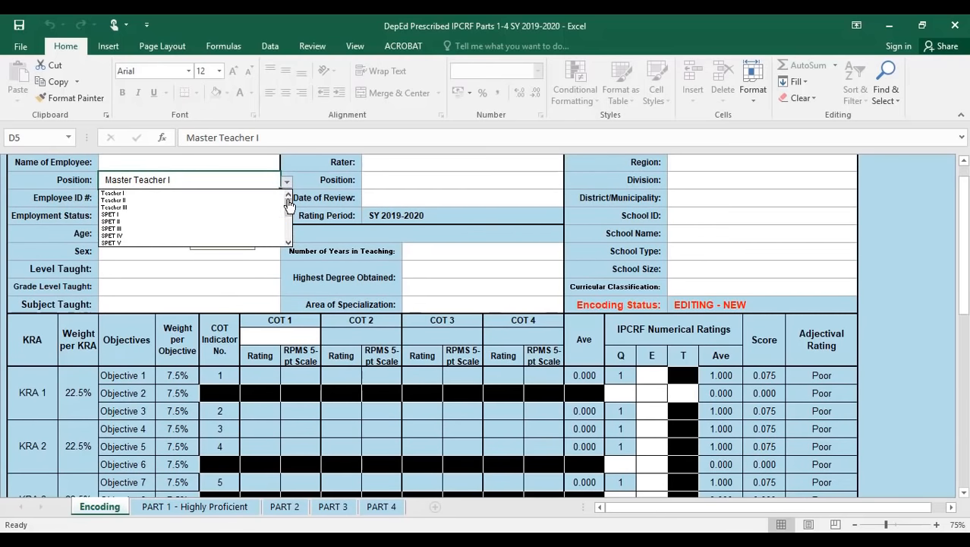
pyautogui.click(170, 207)
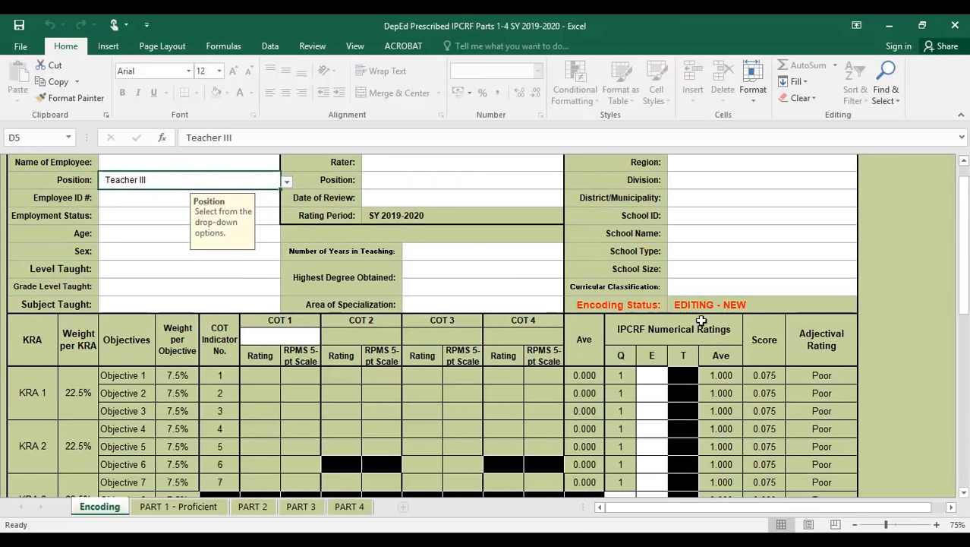
# - Scroll down to the blank school fields, Region through Curricular Classification
pyautogui.scroll(5, 903, 258)
pyautogui.scroll(-1, 912, 242)
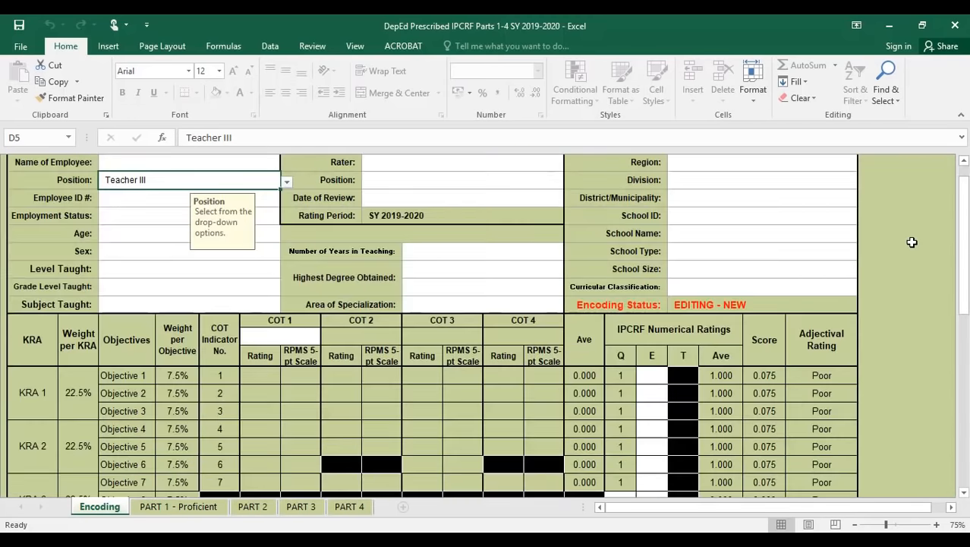
pyautogui.scroll(1, 912, 242)
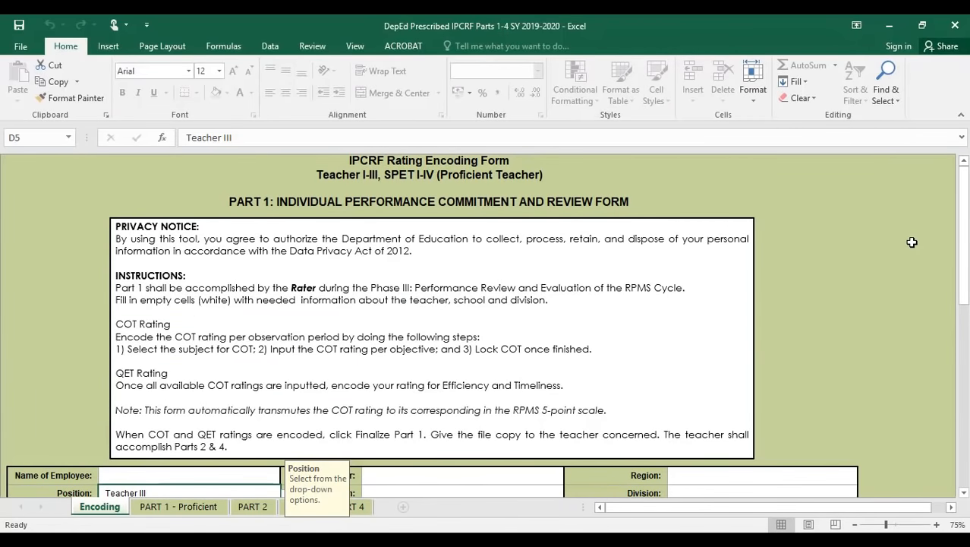
pyautogui.scroll(-1, 900, 243)
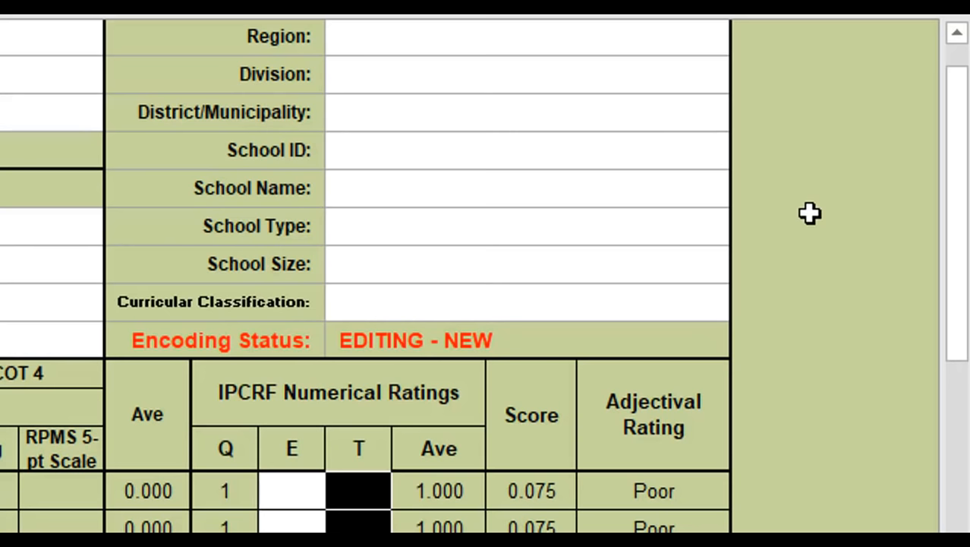
# - Choose NCR as Region and Quezon City as Division from their dropdowns
pyautogui.click(605, 49)
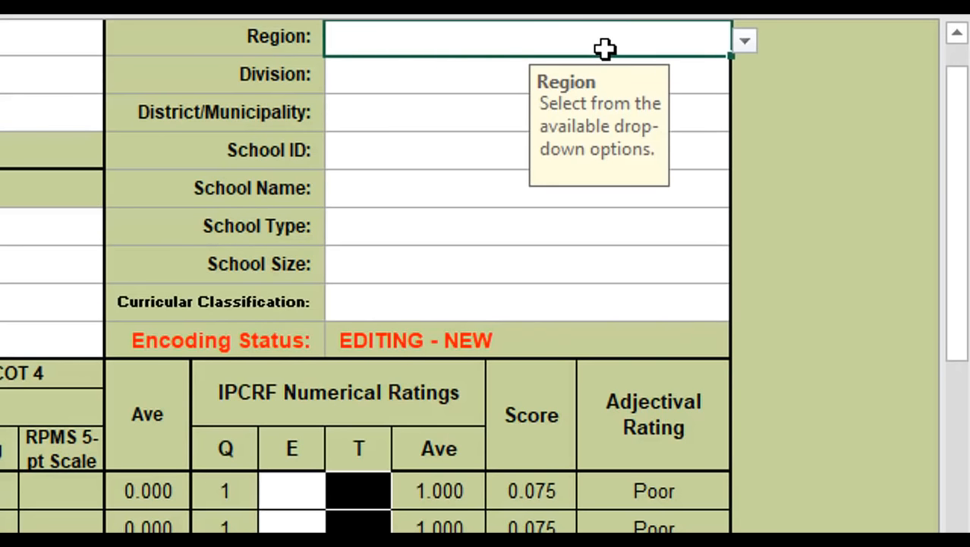
pyautogui.click(745, 44)
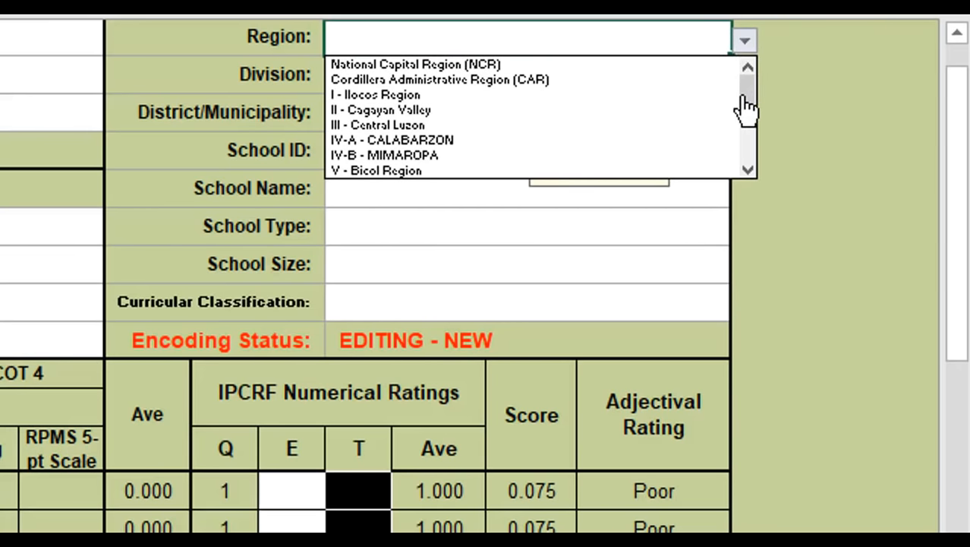
pyautogui.moveTo(746, 106)
pyautogui.mouseDown()
pyautogui.moveTo(754, 187)
pyautogui.moveTo(750, 91)
pyautogui.mouseUp()
pyautogui.click(601, 67)
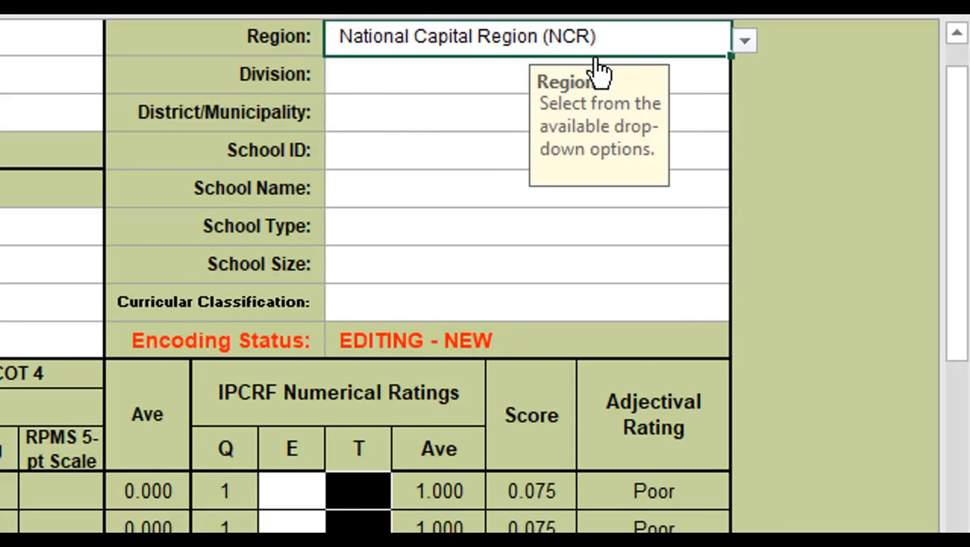
pyautogui.click(450, 88)
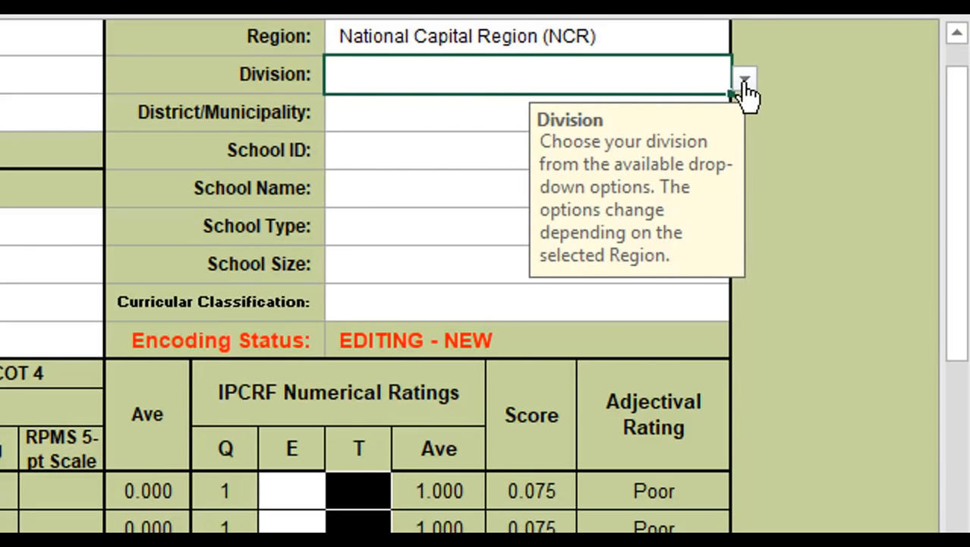
pyautogui.click(744, 80)
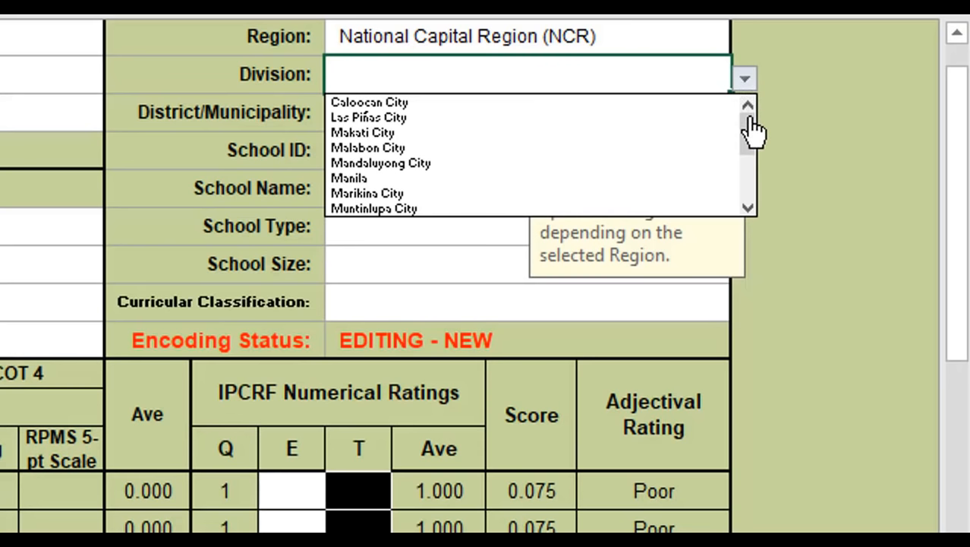
pyautogui.click(751, 122)
pyautogui.moveTo(751, 121); pyautogui.dragTo(753, 200)
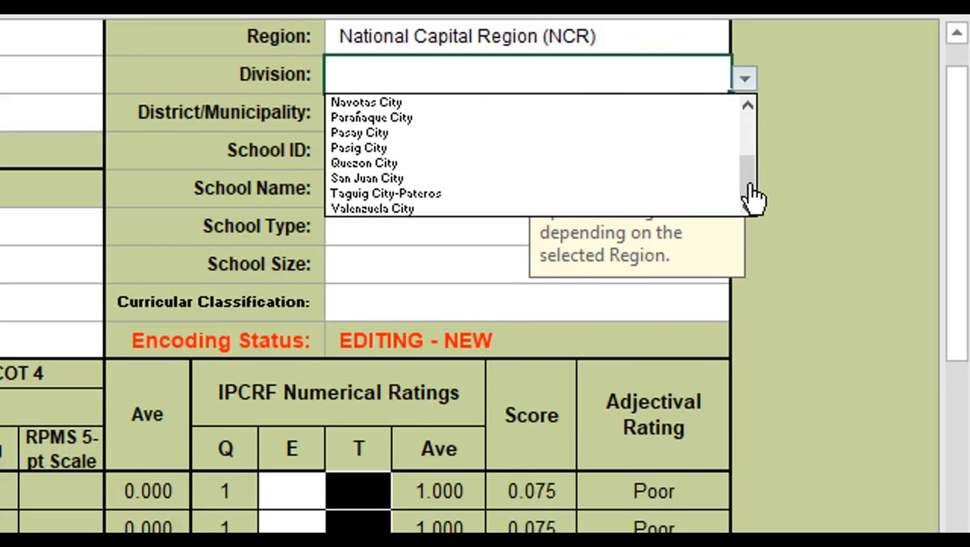
pyautogui.click(372, 169)
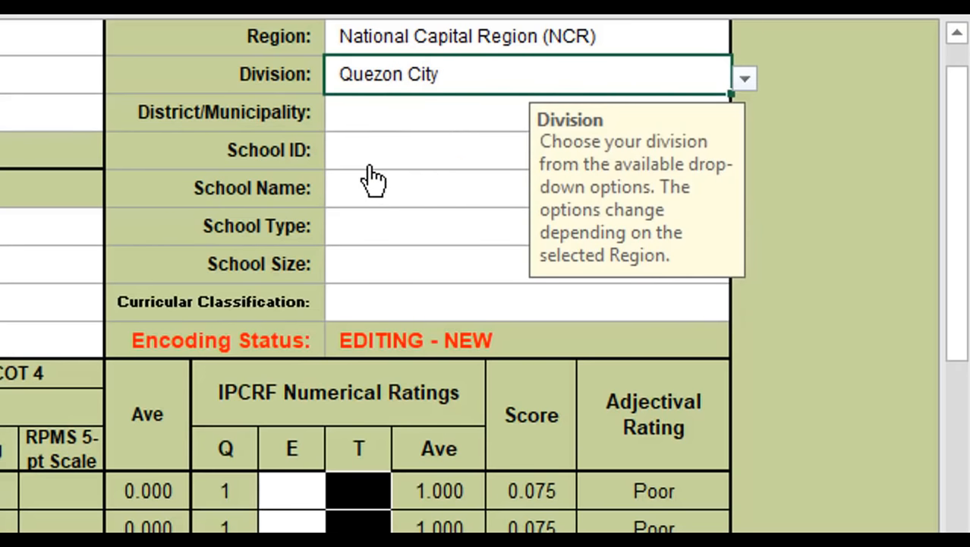
# - Enter Quezon City as the District and 136529 as the School ID
pyautogui.click(447, 123)
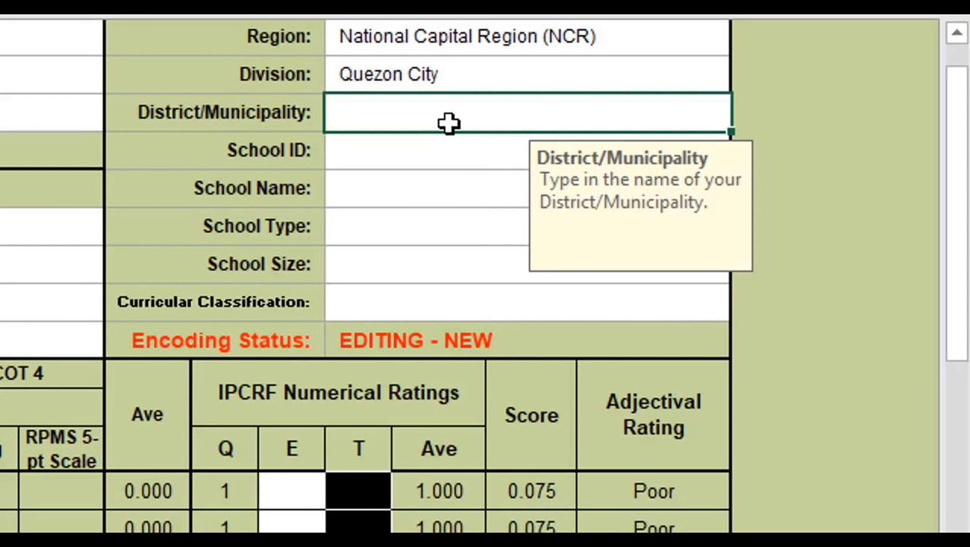
pyautogui.write('Qu')
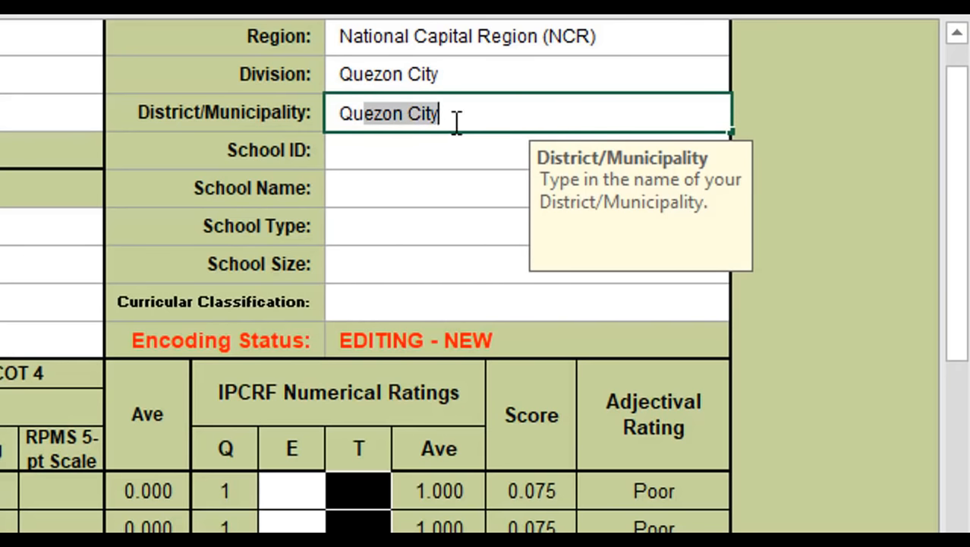
pyautogui.click(457, 122)
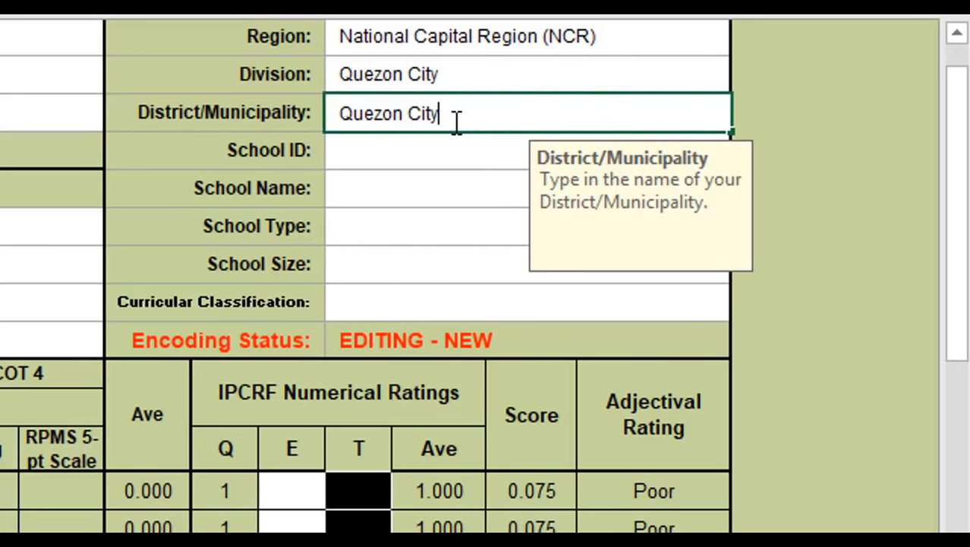
pyautogui.press('Return')
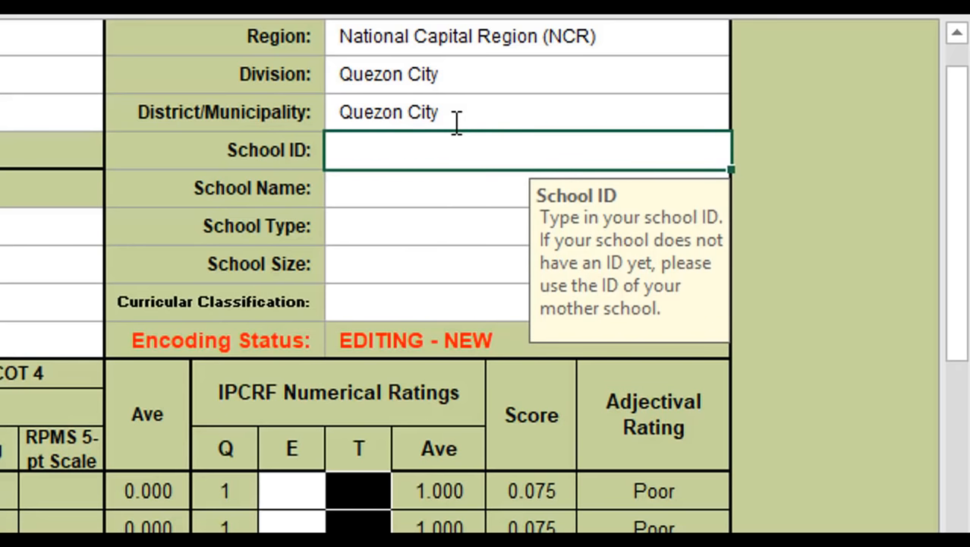
pyautogui.write('136529')
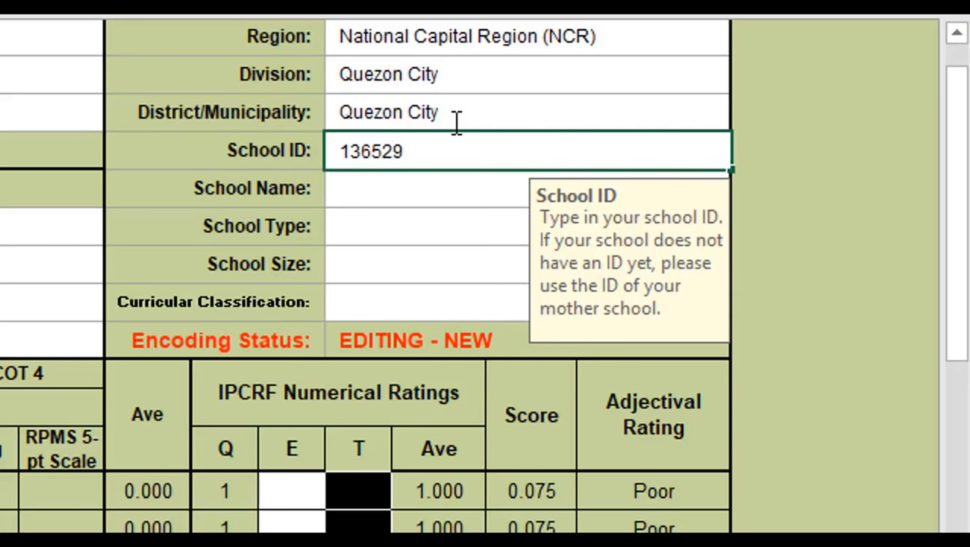
pyautogui.press('Return')
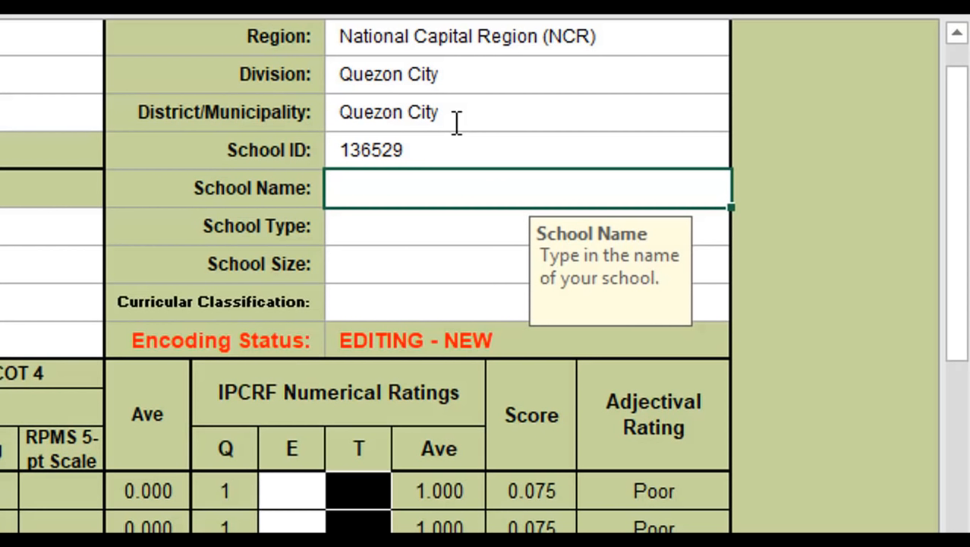
# - Type SAN GABRIEL ELEMENTARY SCHOOL as the School Name
pyautogui.write('SAN GABRU')
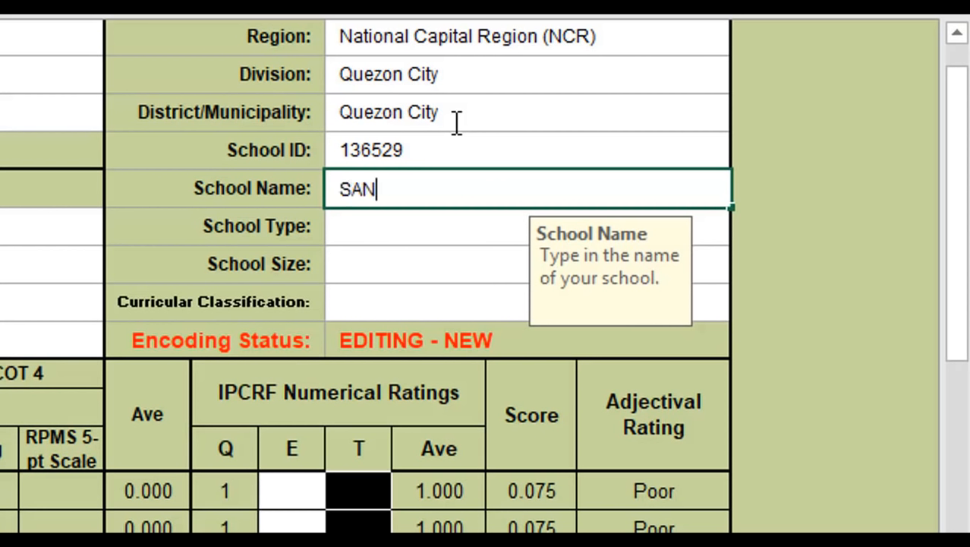
pyautogui.press('BackSpace')
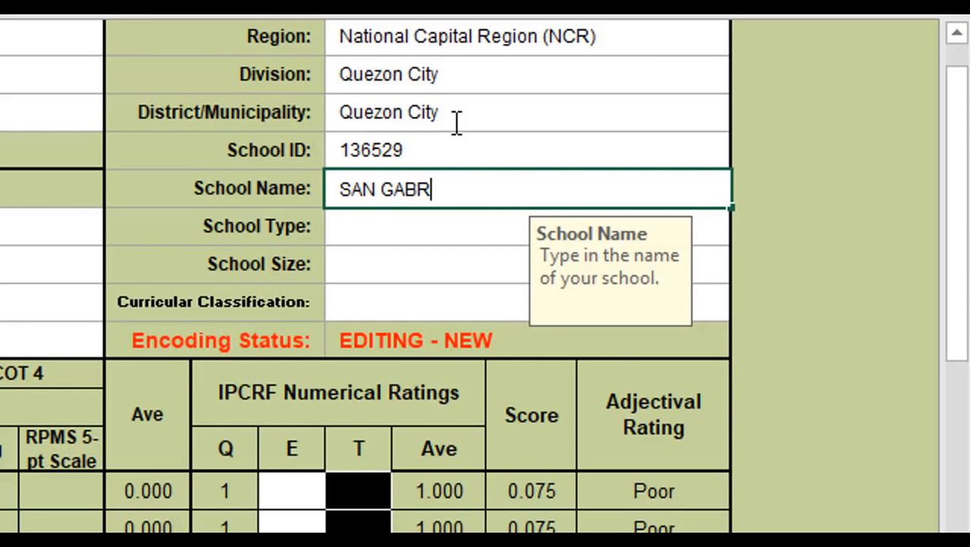
pyautogui.write('IEL LEME')
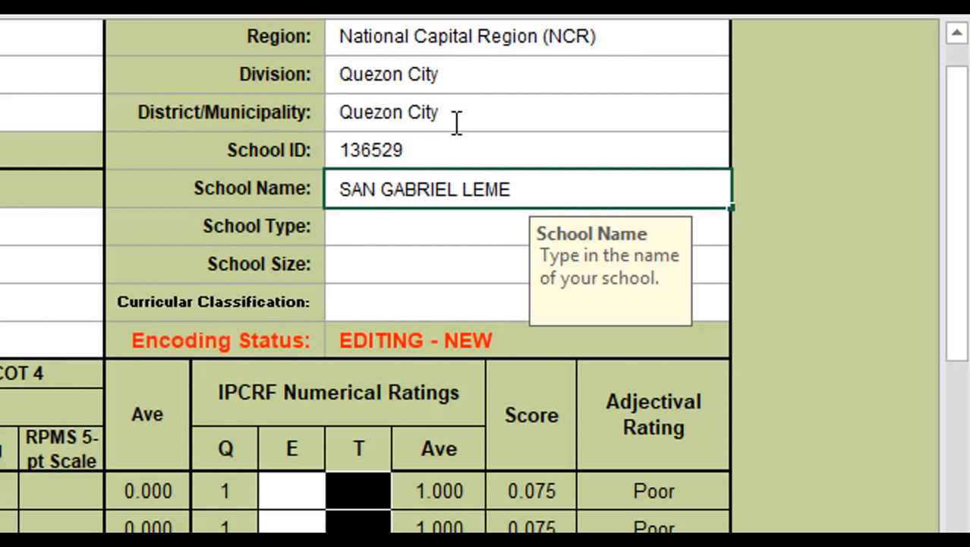
pyautogui.press('BackSpace')
pyautogui.press('BackSpace')
pyautogui.press('BackSpace')
pyautogui.press('BackSpace')
pyautogui.write('ELEME')
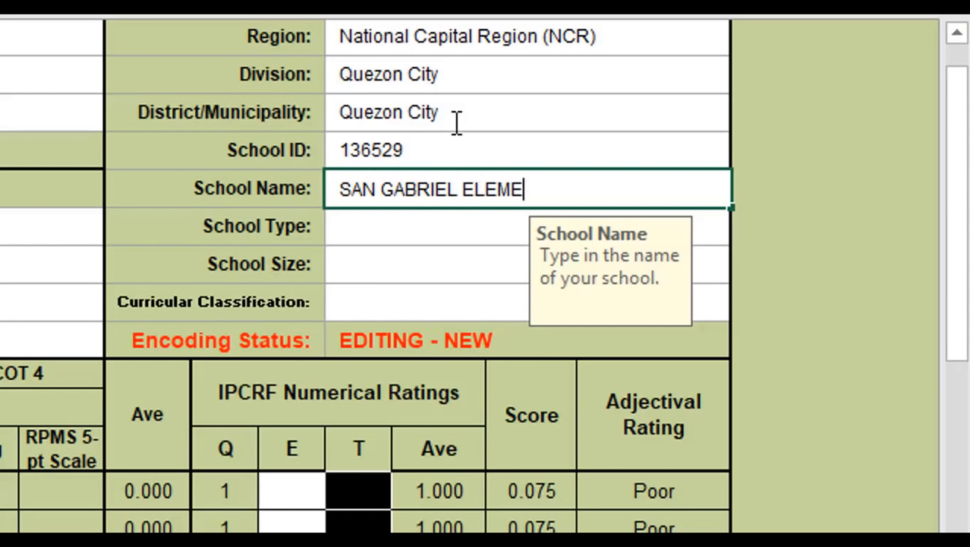
pyautogui.write('NTARY SCHOOL')
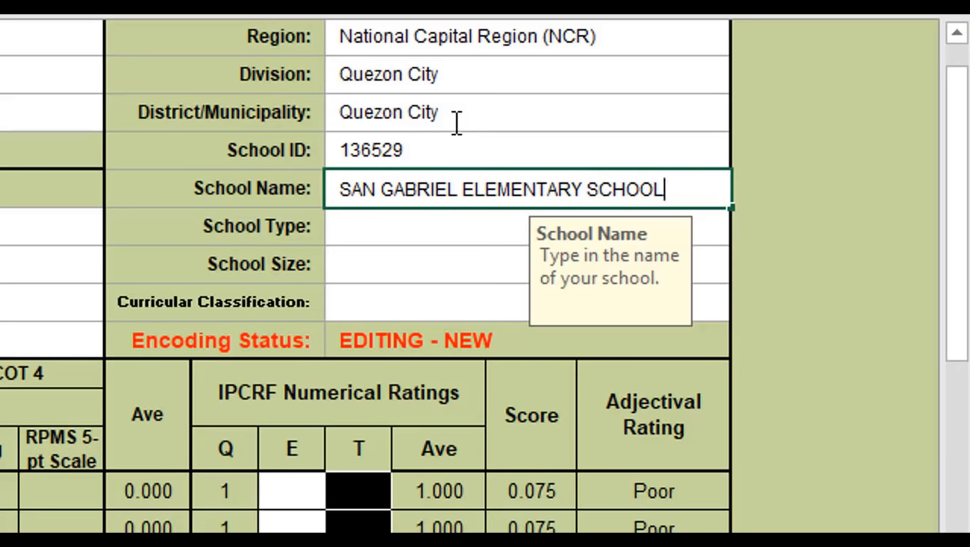
pyautogui.press('Return')
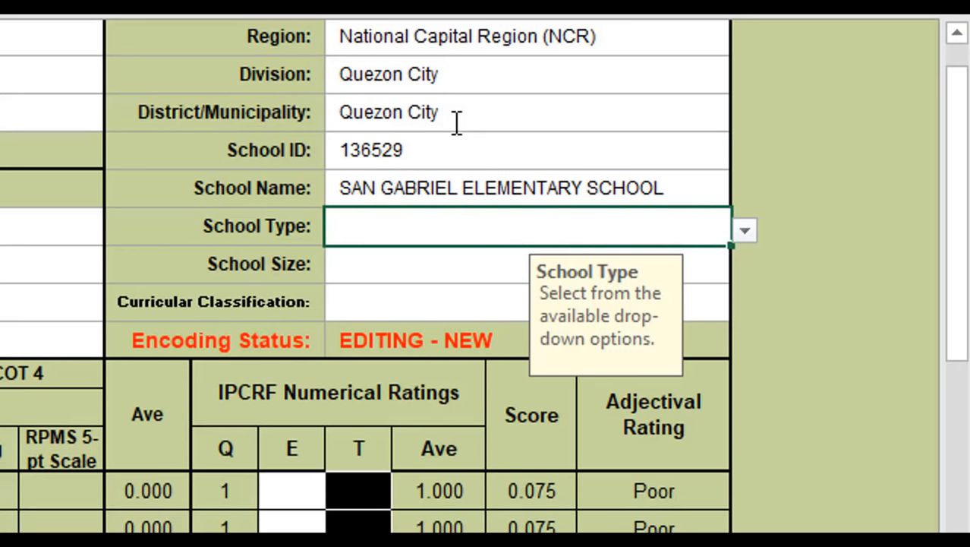
# - Set School Type to Urban and School Size to Large
pyautogui.click(744, 232)
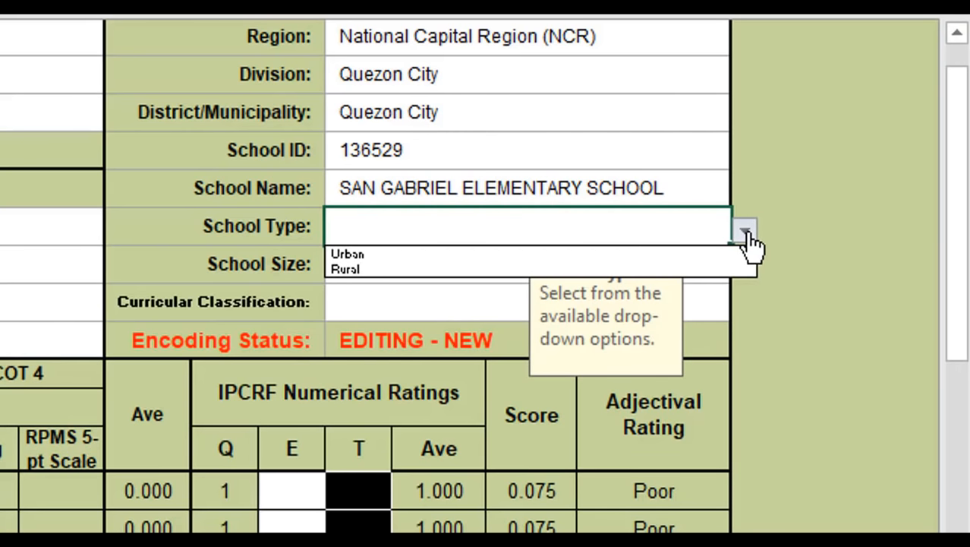
pyautogui.click(705, 253)
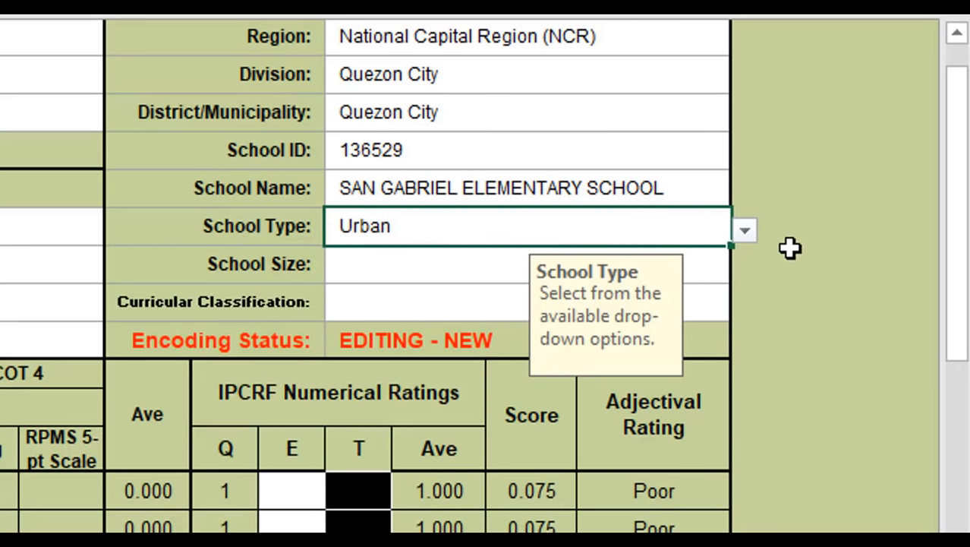
pyautogui.click(367, 276)
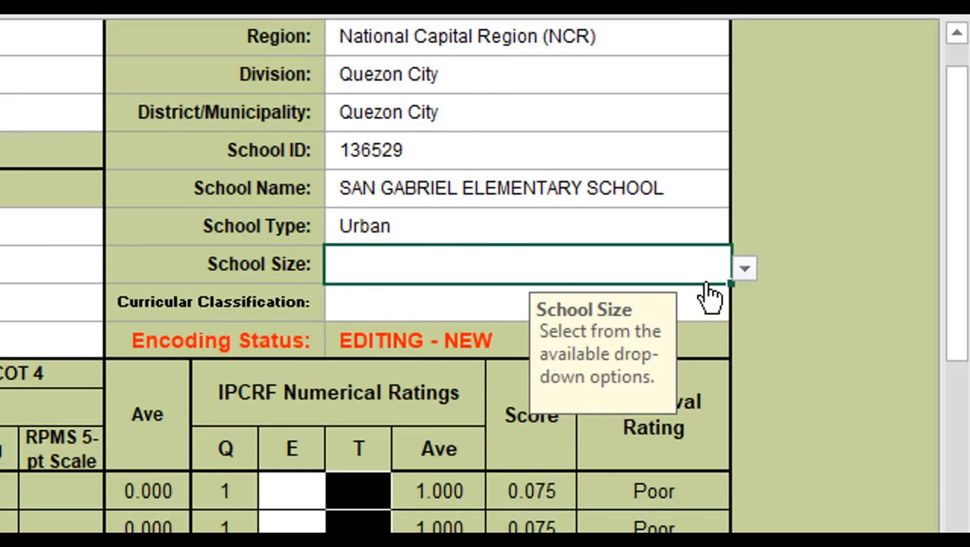
pyautogui.click(754, 272)
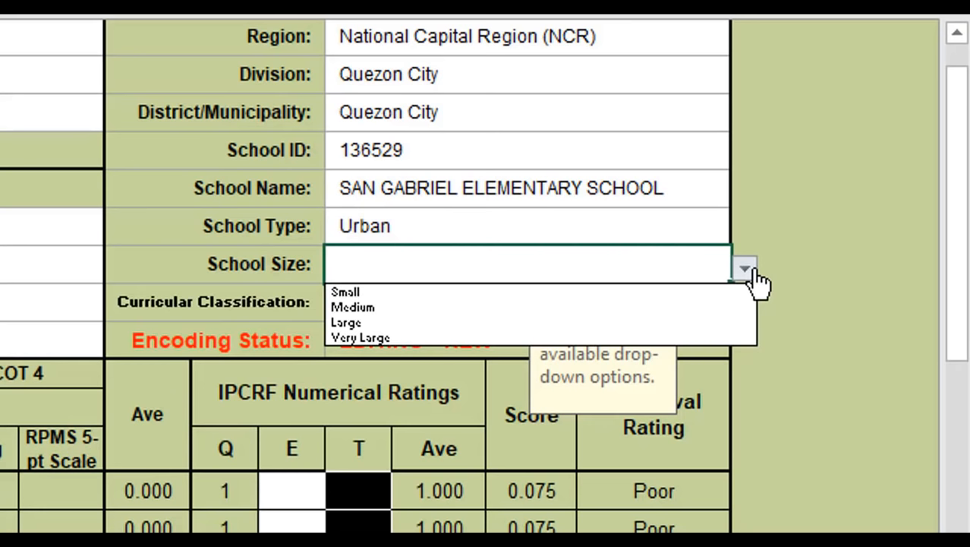
pyautogui.click(384, 322)
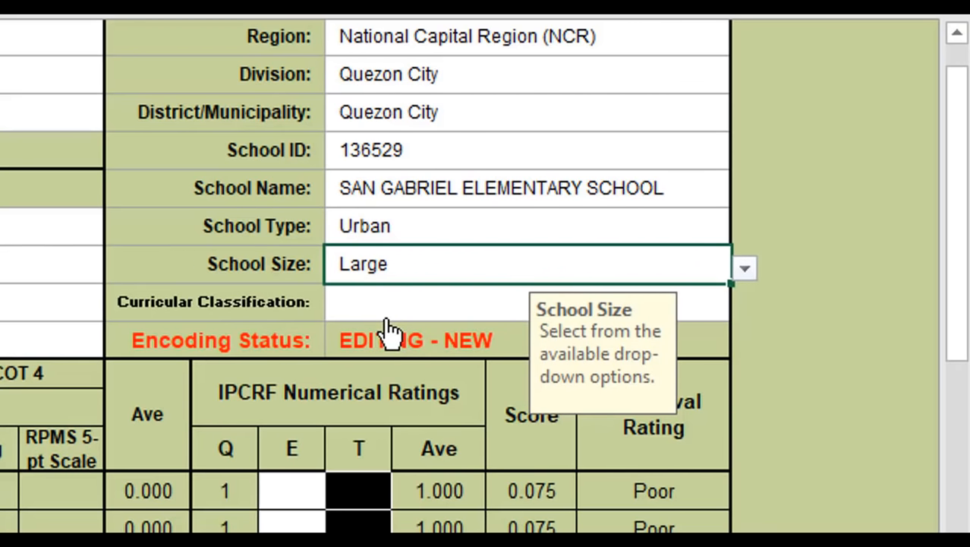
pyautogui.click(702, 305)
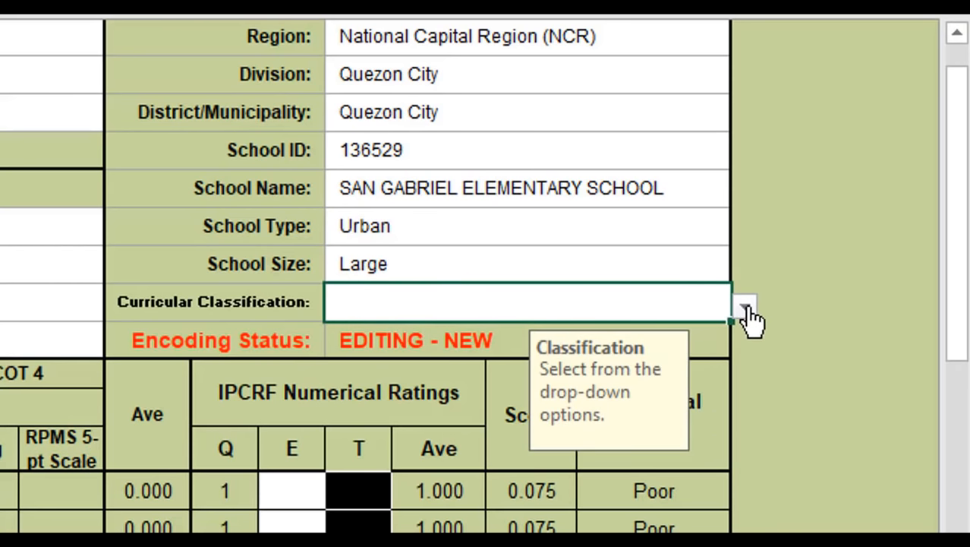
# - Pick Kinder to Grade 6 from the Curricular Classification dropdown
pyautogui.click(747, 312)
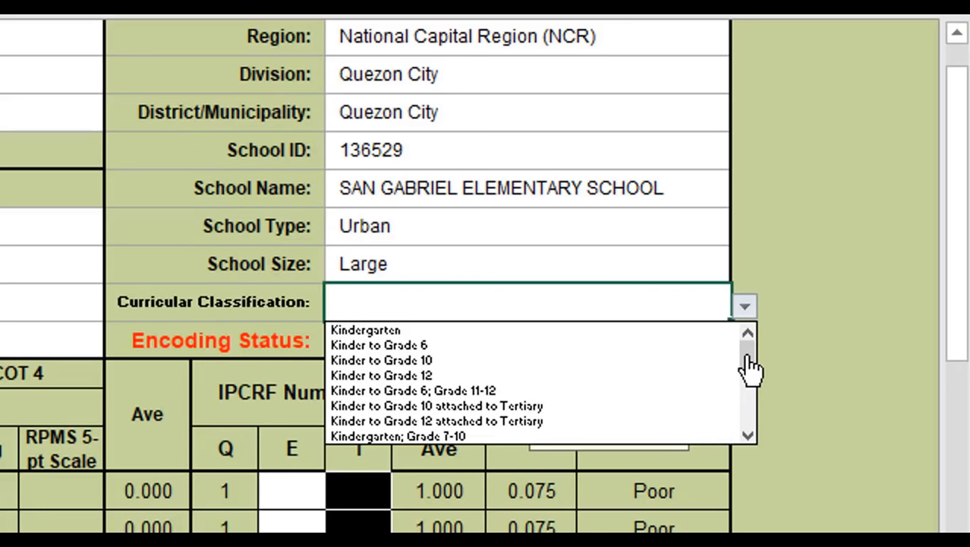
pyautogui.moveTo(748, 367); pyautogui.dragTo(750, 385)
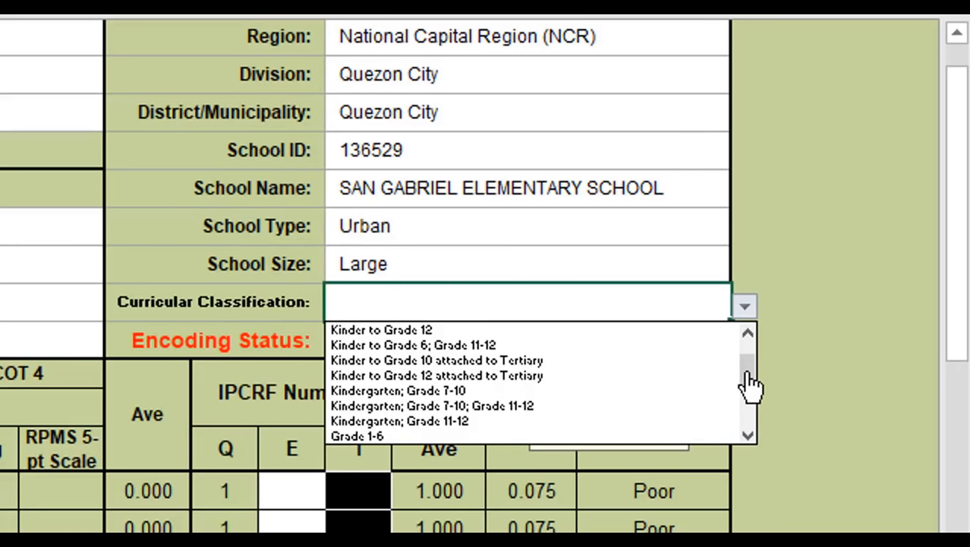
pyautogui.moveTo(751, 385); pyautogui.dragTo(752, 357)
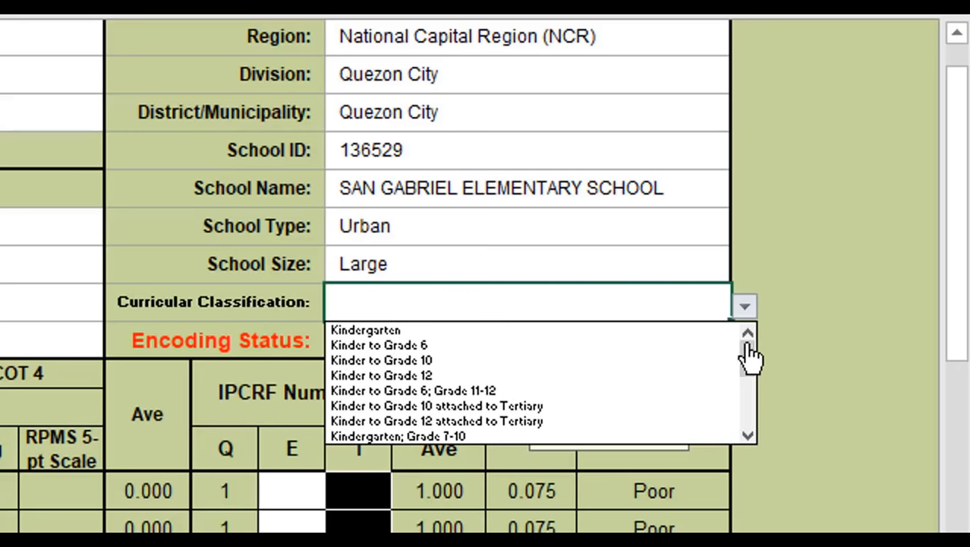
pyautogui.click(429, 346)
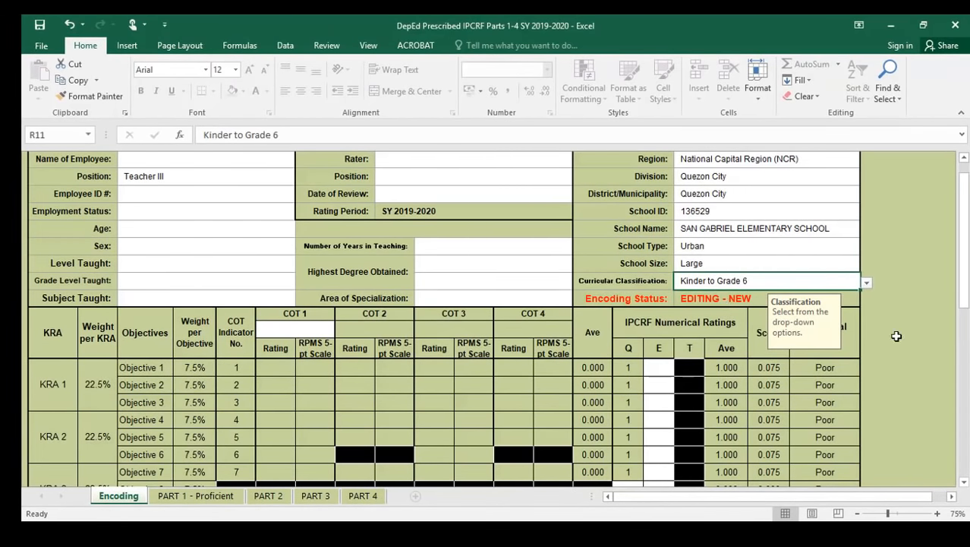
pyautogui.scroll(-1, 921, 327)
pyautogui.scroll(-3, 920, 326)
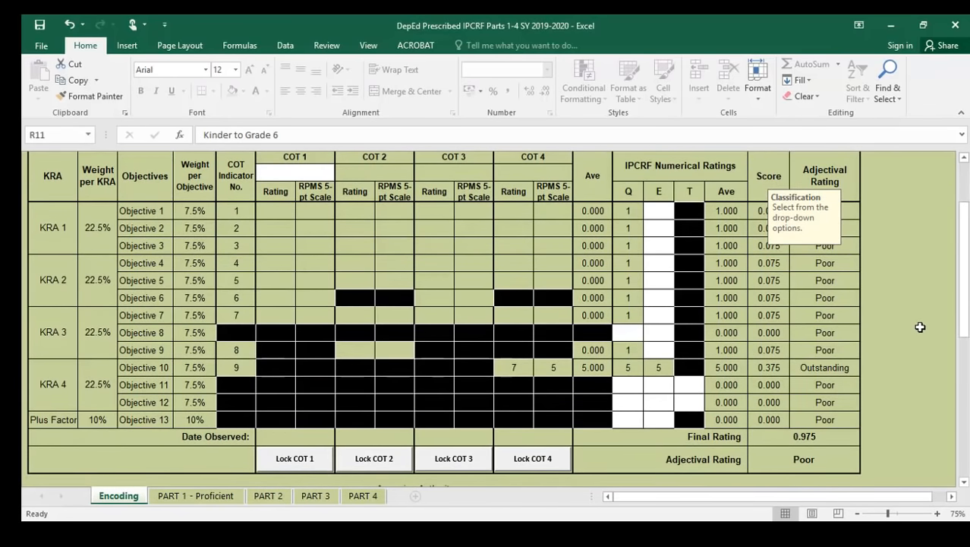
pyautogui.scroll(2, 920, 326)
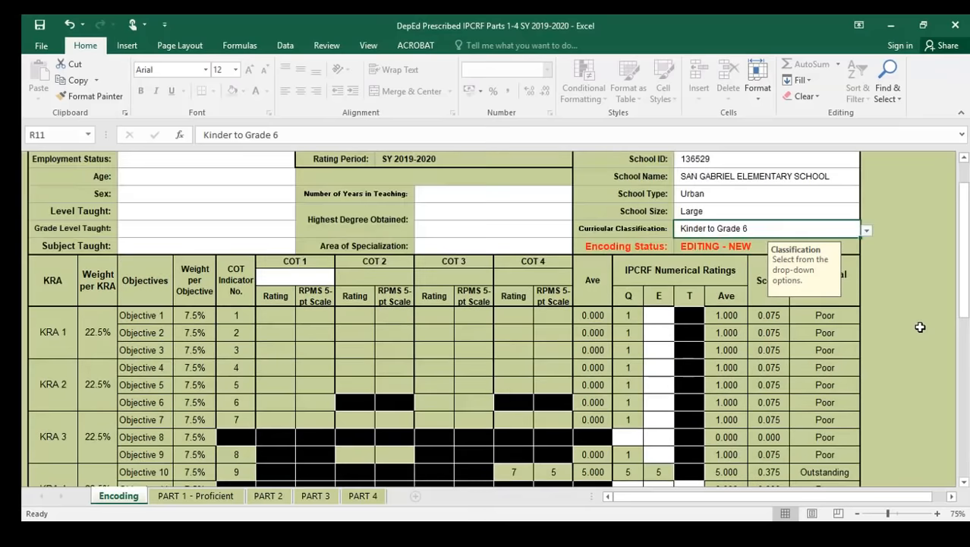
pyautogui.scroll(6, 762, 318)
pyautogui.scroll(-5, 761, 309)
pyautogui.scroll(-1, 761, 309)
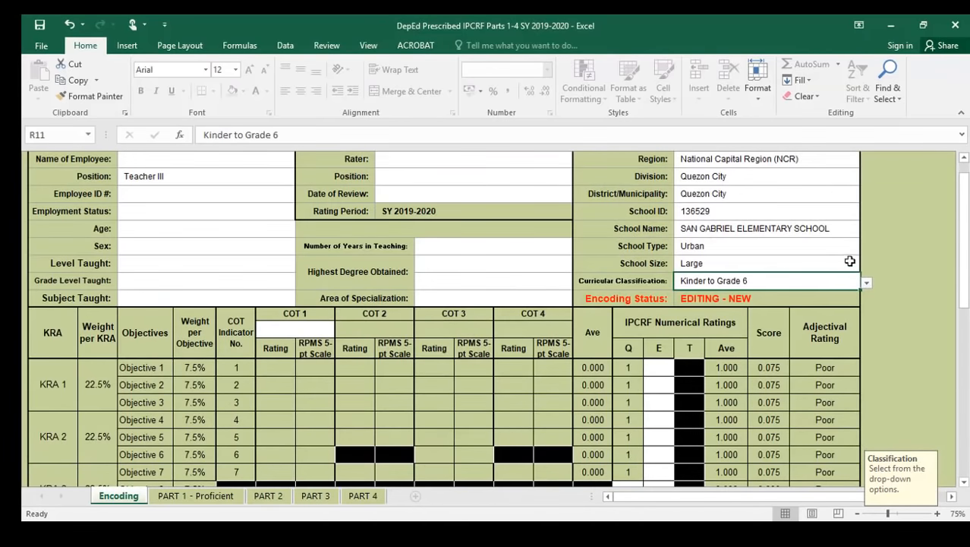
pyautogui.scroll(5, 849, 210)
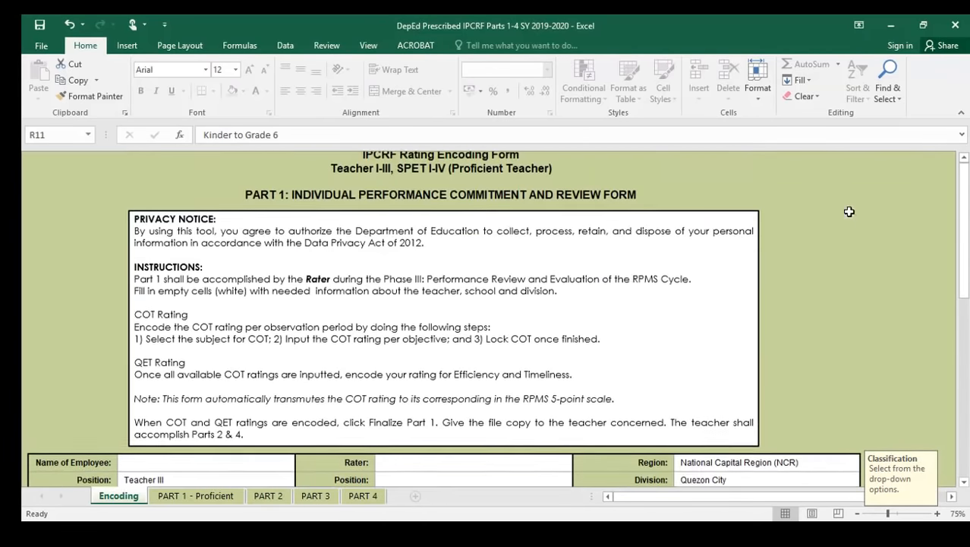
pyautogui.scroll(-5, 880, 311)
pyautogui.moveTo(966, 260); pyautogui.dragTo(964, 264)
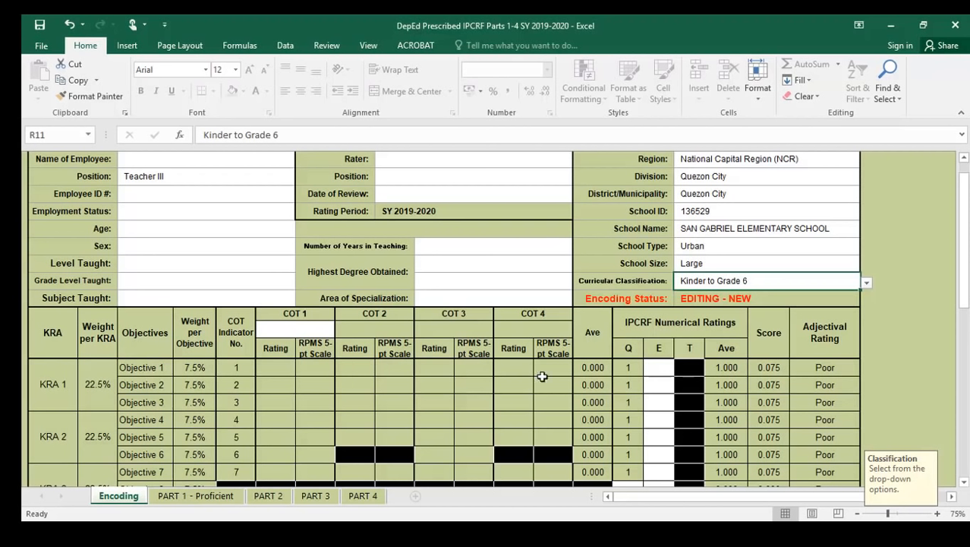
pyautogui.scroll(5, 291, 367)
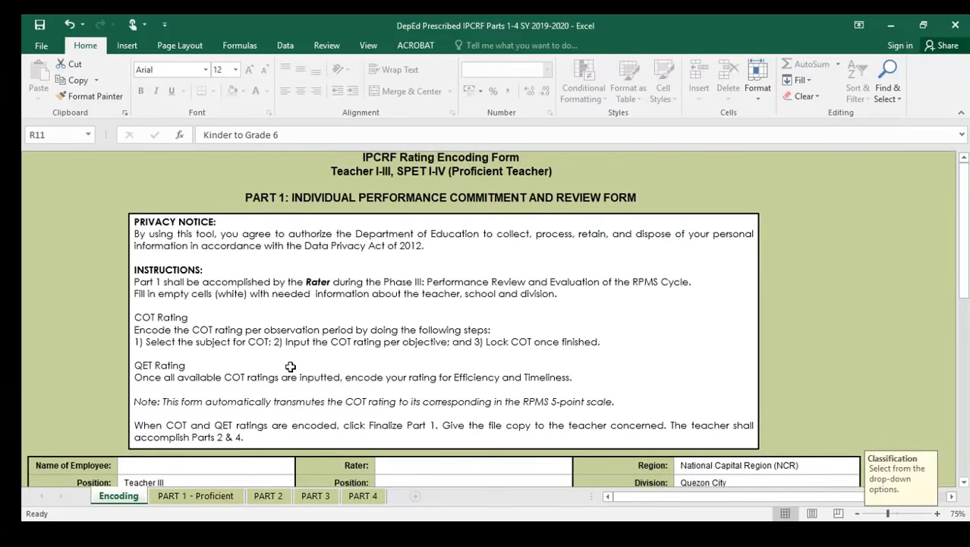
pyautogui.scroll(-4, 291, 366)
pyautogui.scroll(-1, 292, 367)
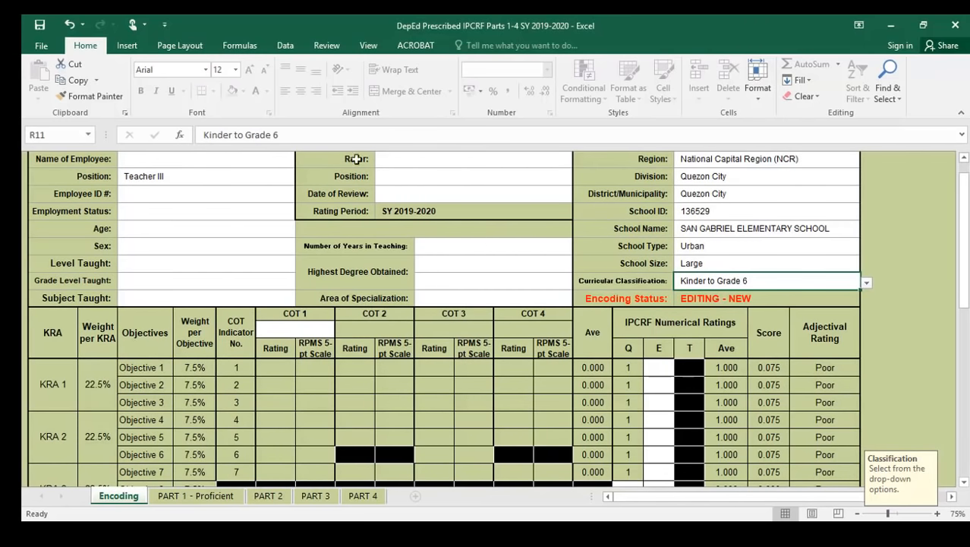
pyautogui.scroll(-2, 336, 376)
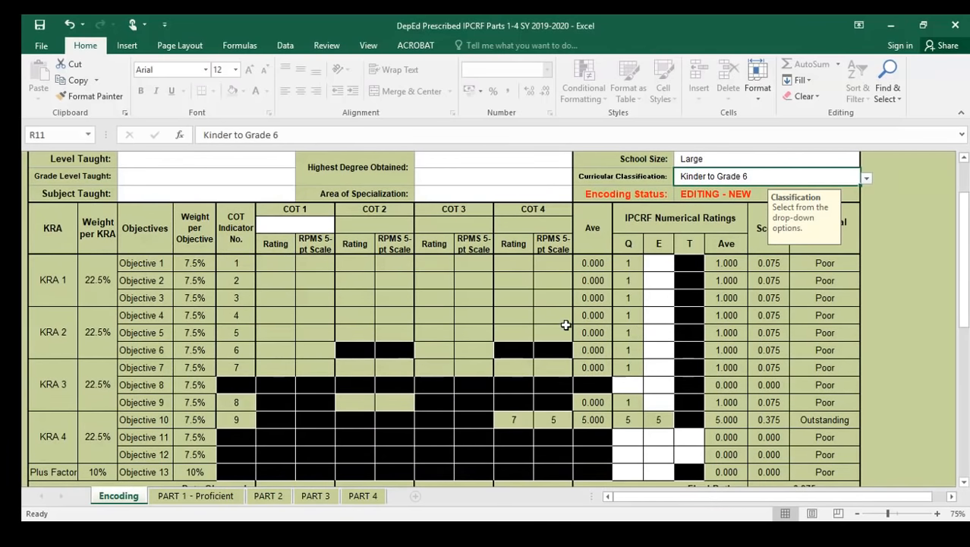
pyautogui.scroll(-1, 563, 327)
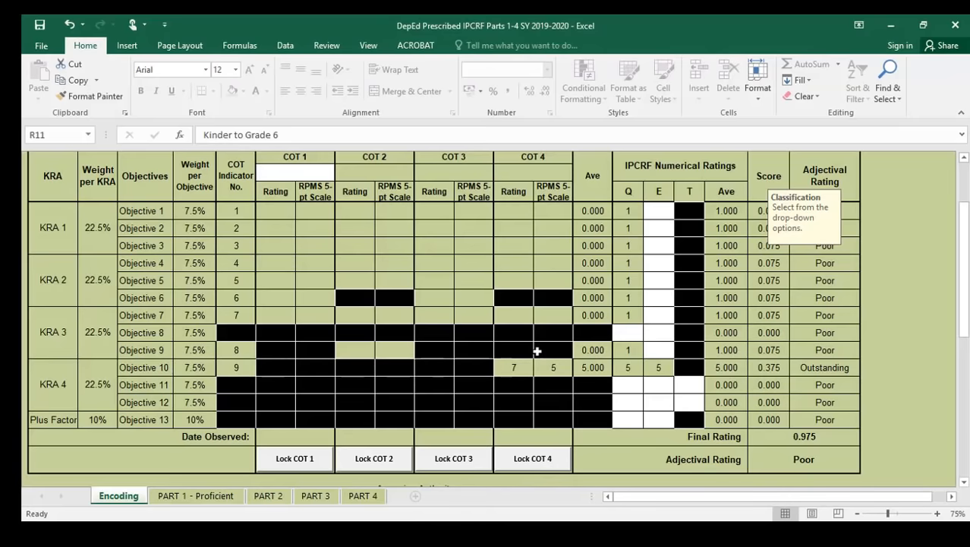
pyautogui.scroll(2, 537, 346)
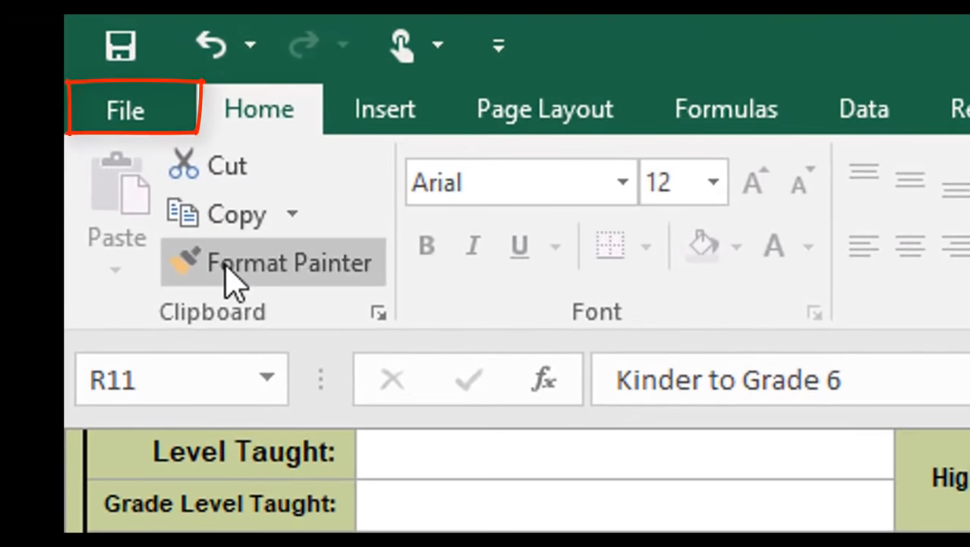
# - Save a copy to the Desktop and delete the old IPCRF copy already there
pyautogui.click(112, 105)
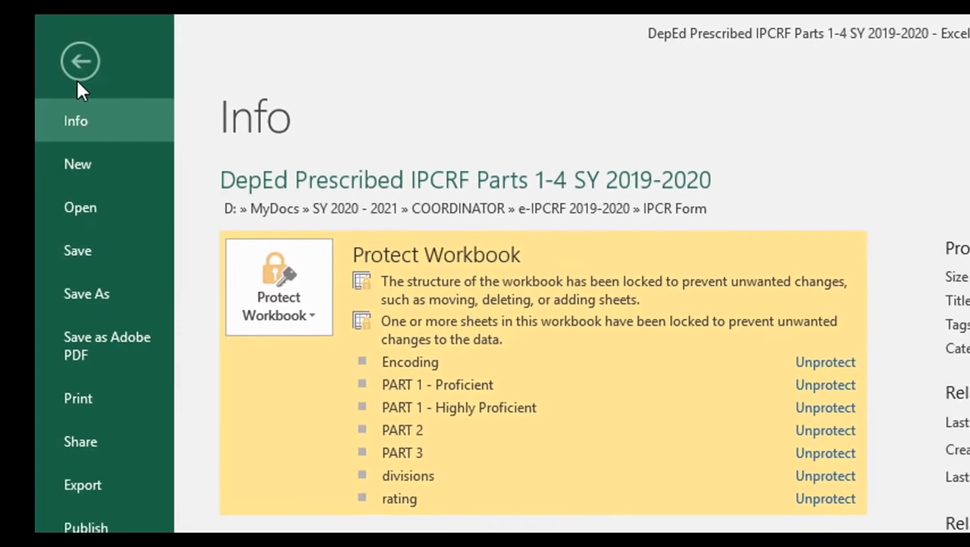
pyautogui.click(86, 297)
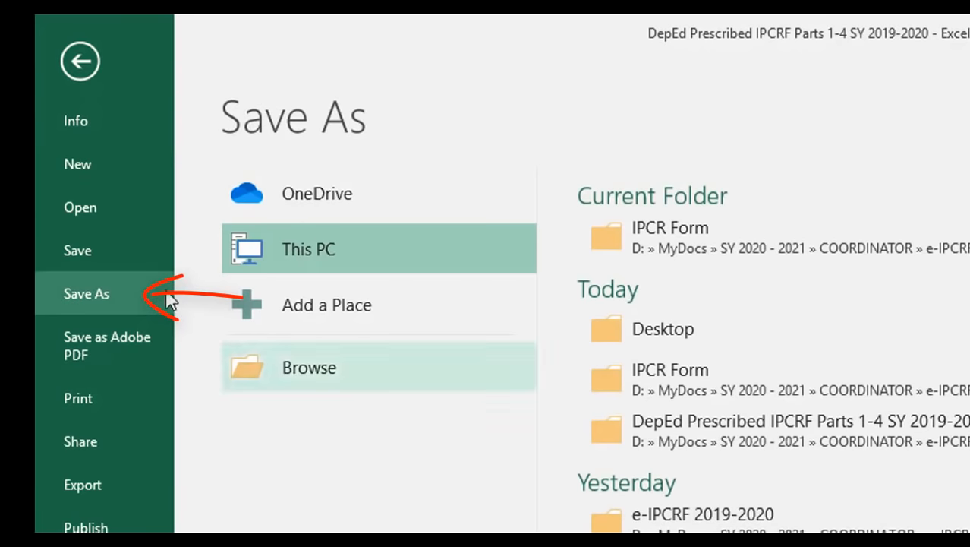
pyautogui.click(685, 351)
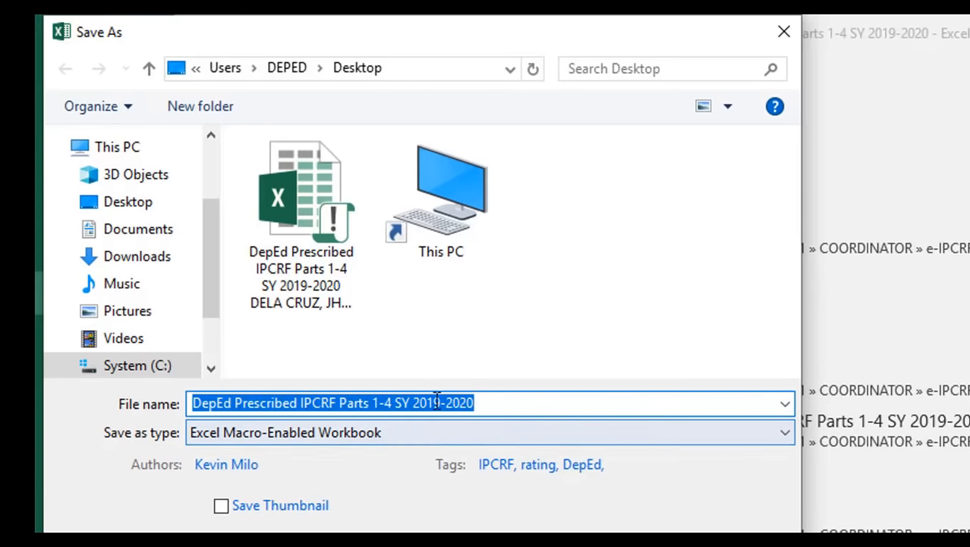
pyautogui.click(325, 257)
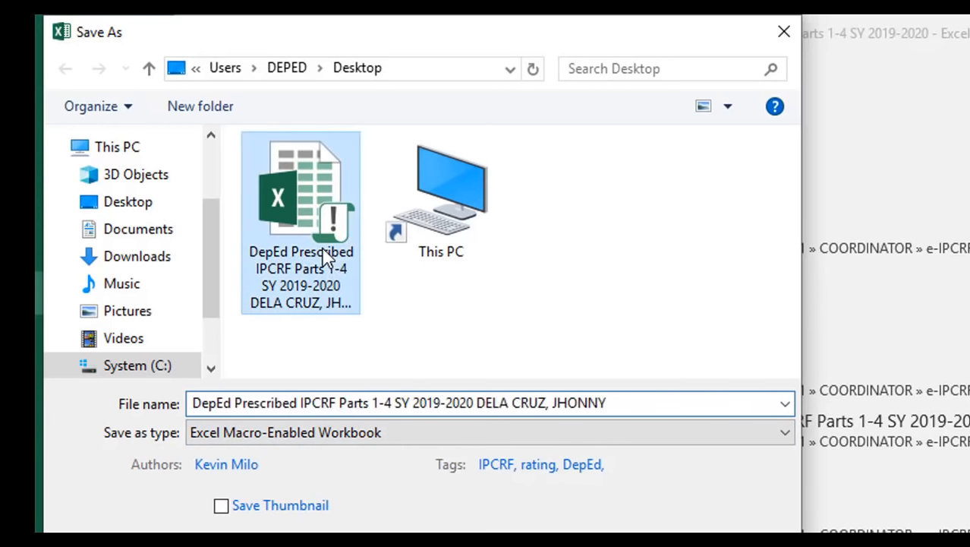
pyautogui.press('Delete')
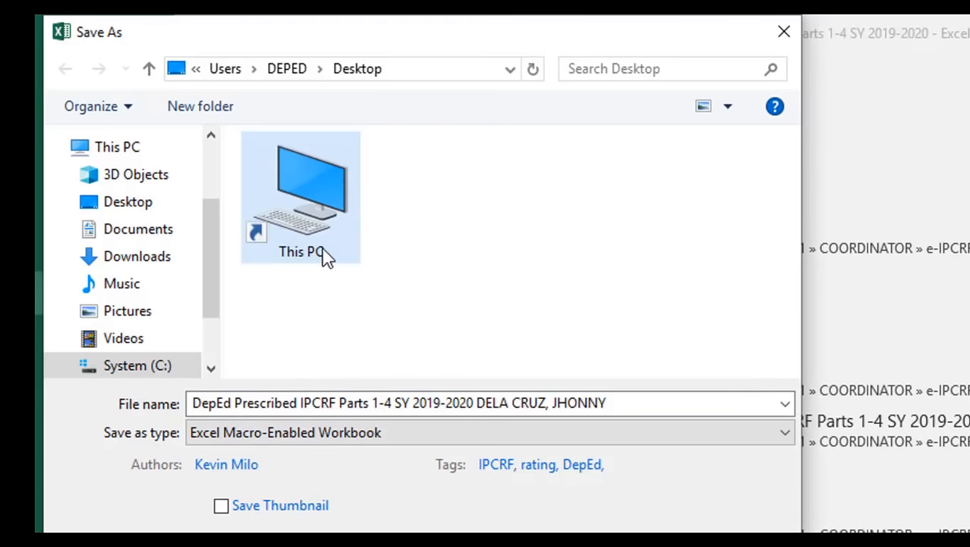
# - Trim the teacher's name so the file reads DepEd Prescribed IPCRF Parts 1-4 SY 2019-2020
pyautogui.click(631, 404)
pyautogui.moveTo(631, 405); pyautogui.dragTo(479, 408)
pyautogui.press('BackSpace')
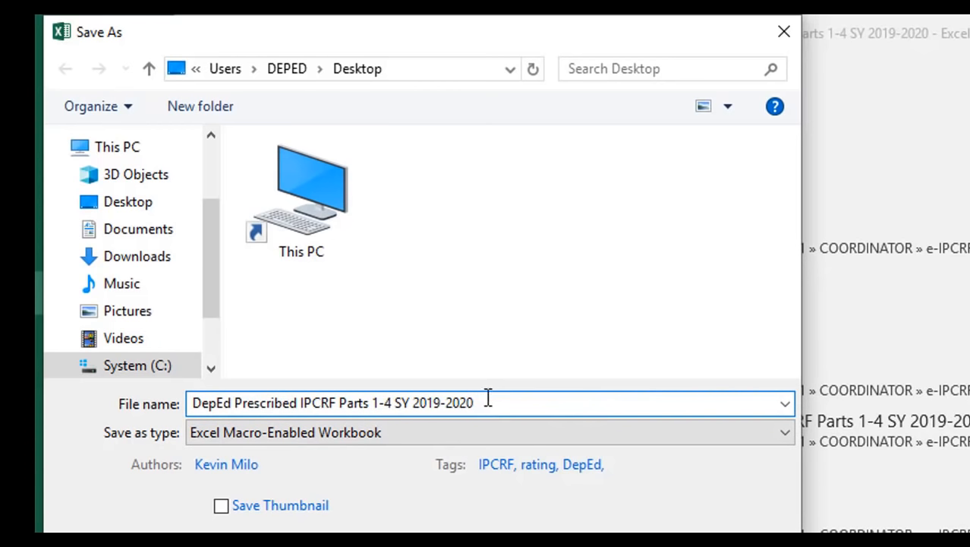
pyautogui.moveTo(487, 398); pyautogui.dragTo(195, 403)
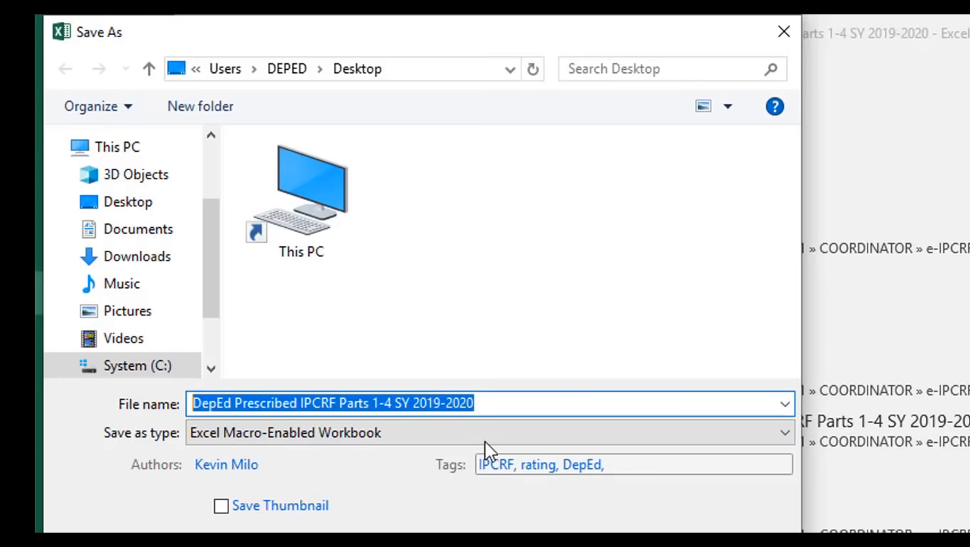
pyautogui.click(505, 404)
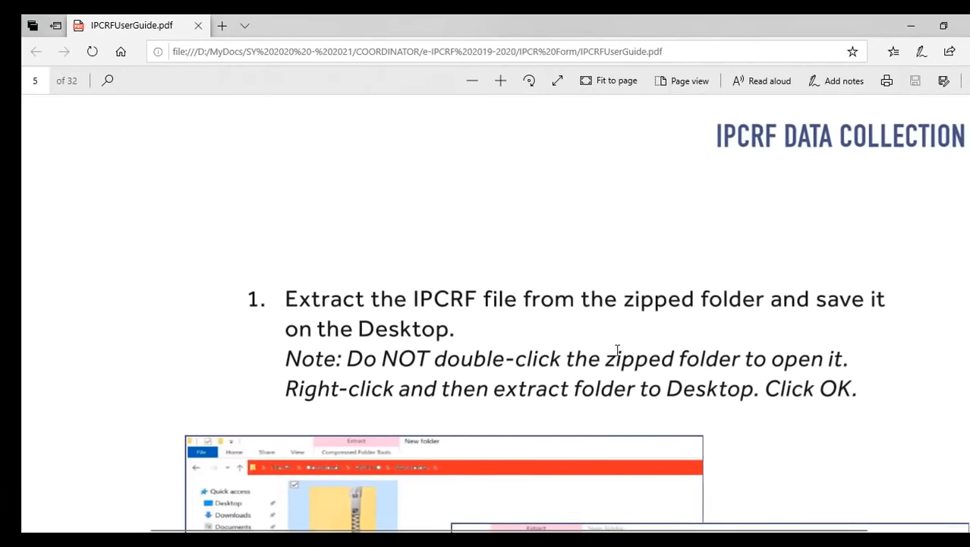
# - Scroll the user guide from page 5 to page 13's required file-naming format
pyautogui.scroll(-5, 600, 357)
pyautogui.scroll(-8, 596, 364)
pyautogui.scroll(1, 589, 381)
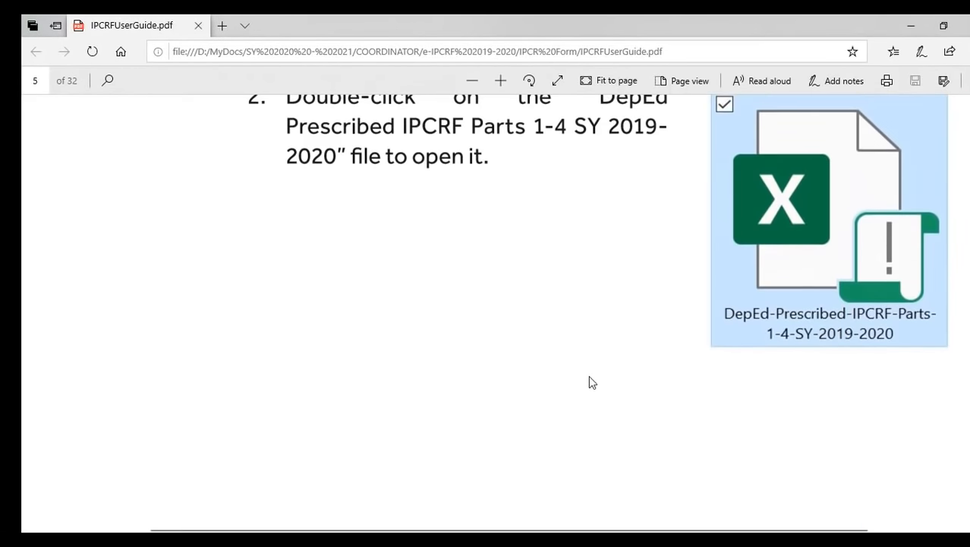
pyautogui.scroll(2, 590, 379)
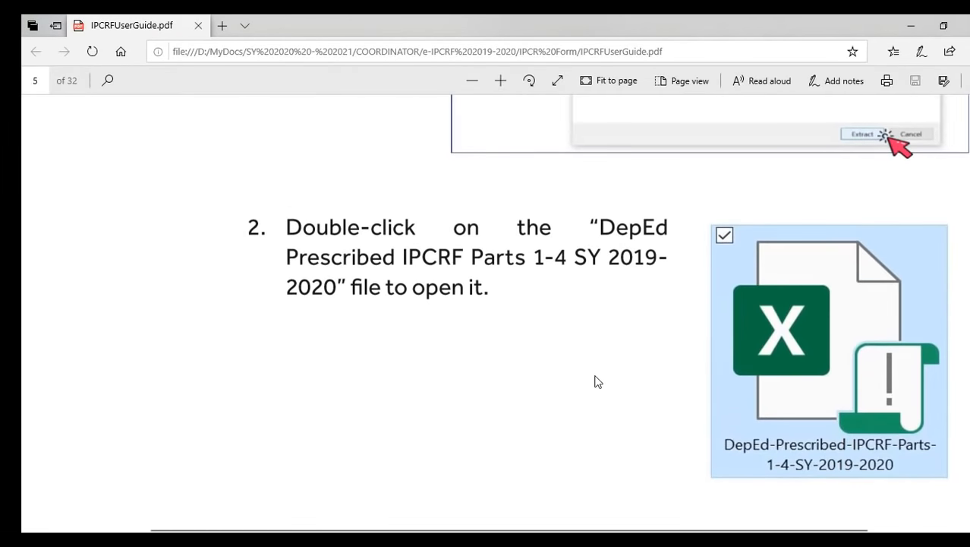
pyautogui.scroll(-1, 594, 377)
pyautogui.scroll(-15, 597, 380)
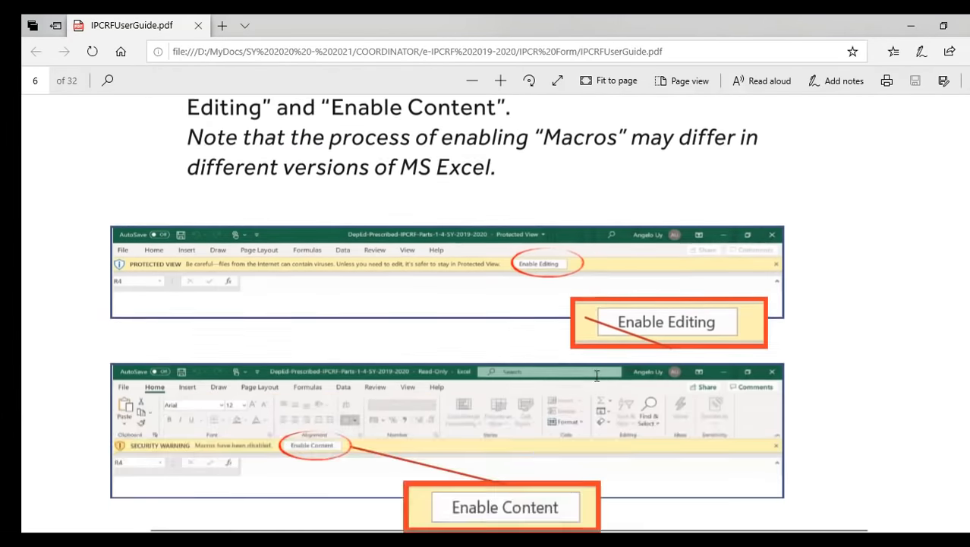
pyautogui.scroll(-20, 597, 375)
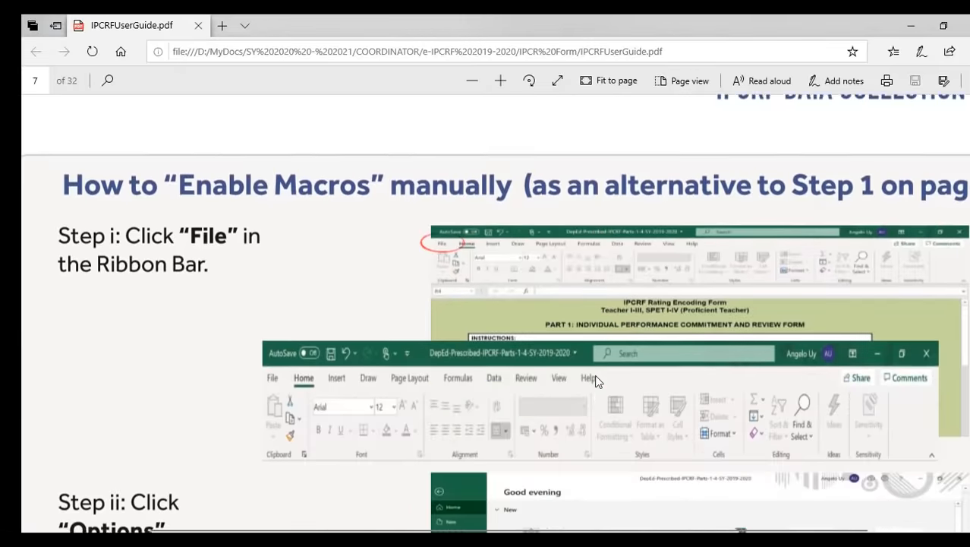
pyautogui.scroll(-20, 596, 381)
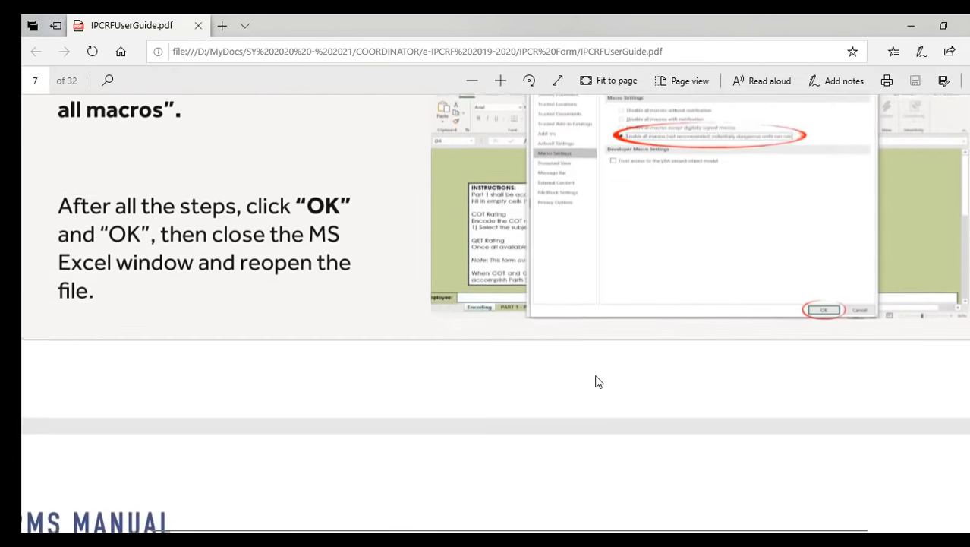
pyautogui.scroll(-18, 596, 381)
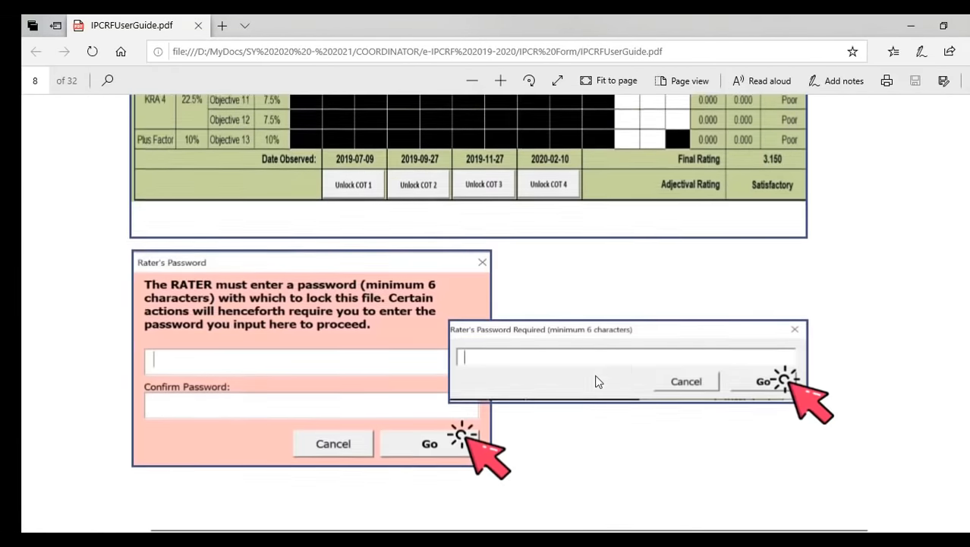
pyautogui.scroll(-20, 596, 381)
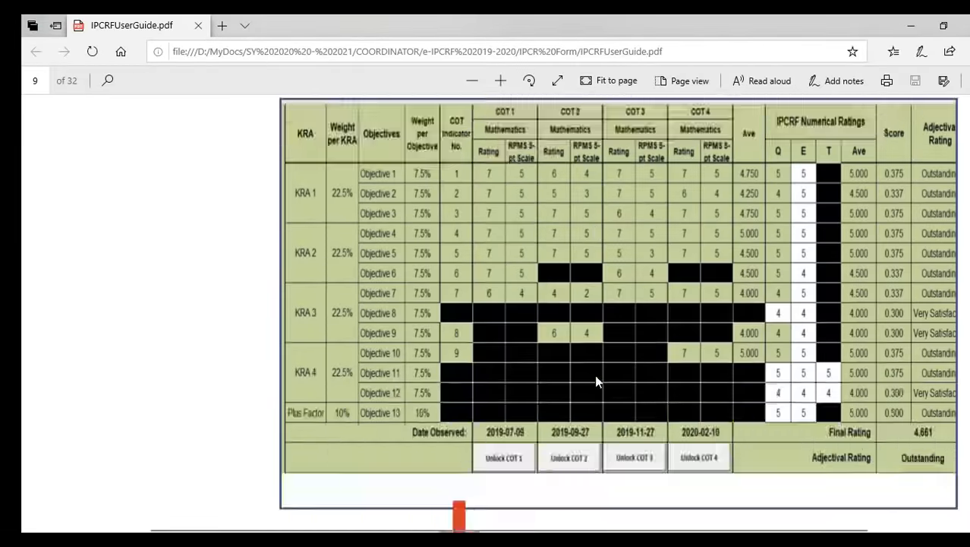
pyautogui.scroll(-5, 596, 382)
pyautogui.scroll(-15, 598, 381)
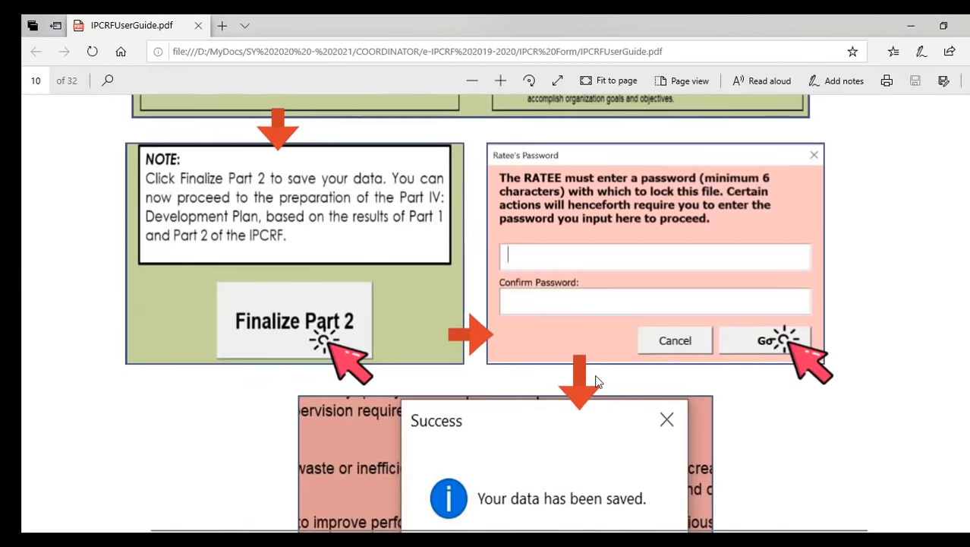
pyautogui.scroll(-20, 597, 381)
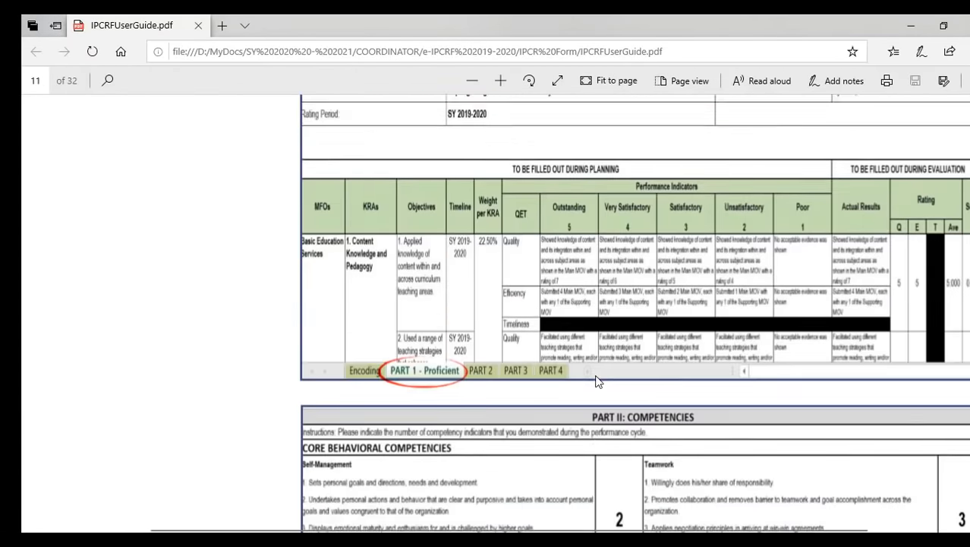
pyautogui.scroll(-15, 597, 381)
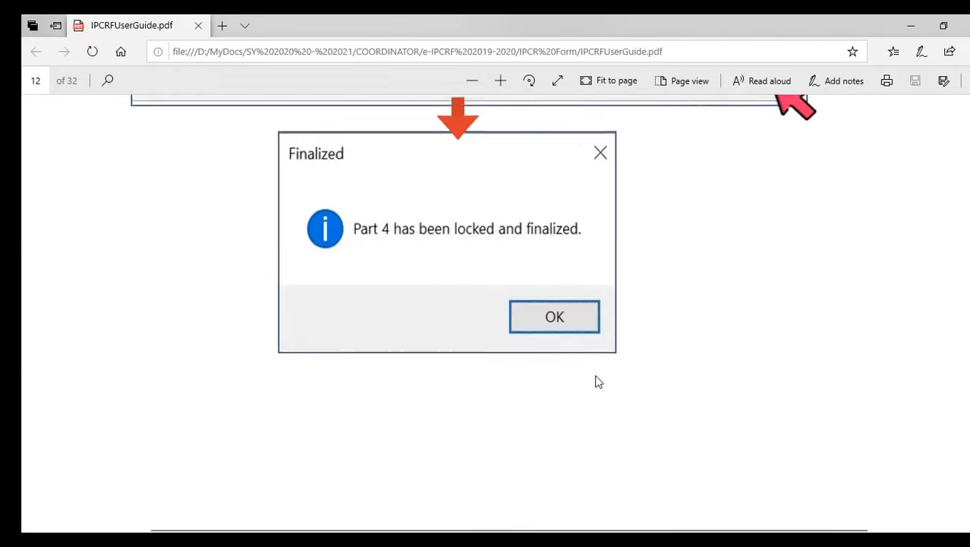
pyautogui.scroll(4, 596, 381)
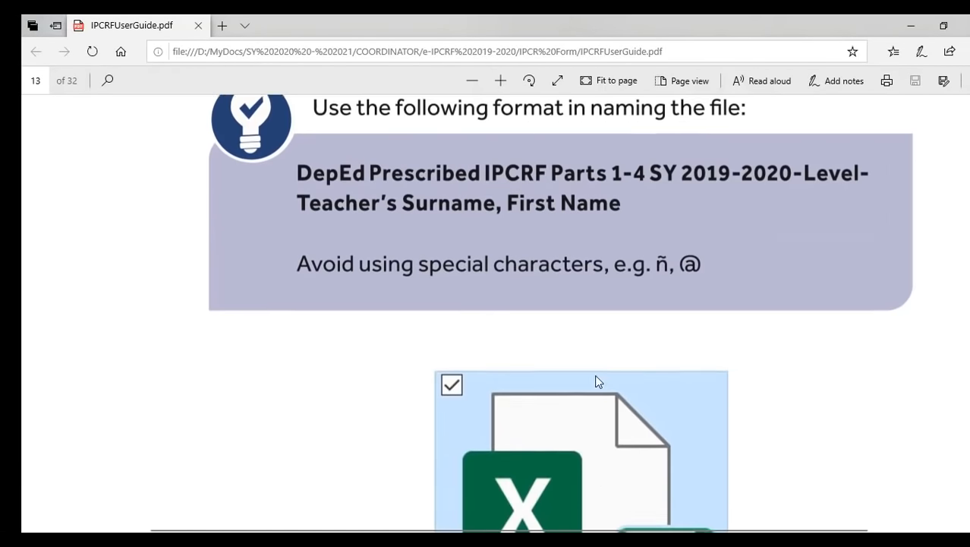
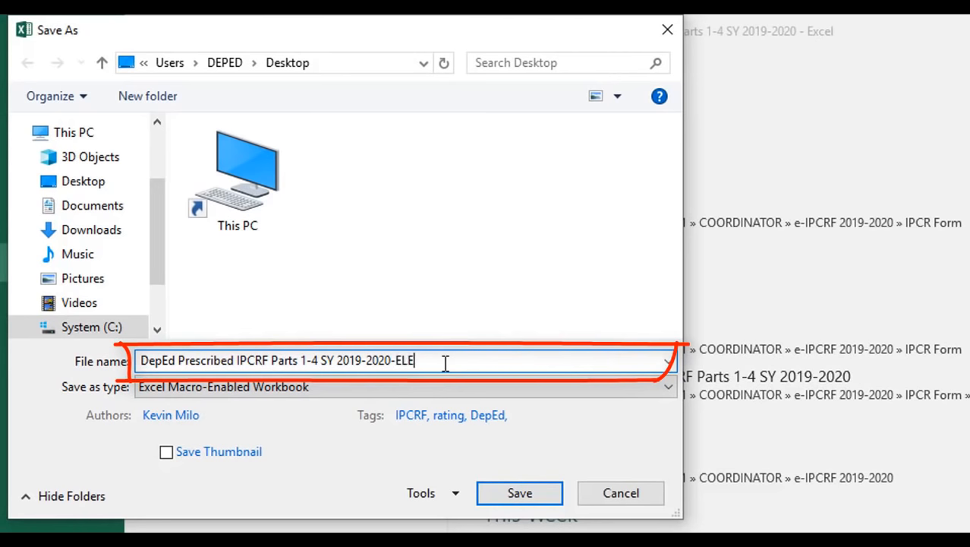
# - Save the workbook with ELEM- and the teacher's correctly spelled name appended to the file name
pyautogui.write('-')
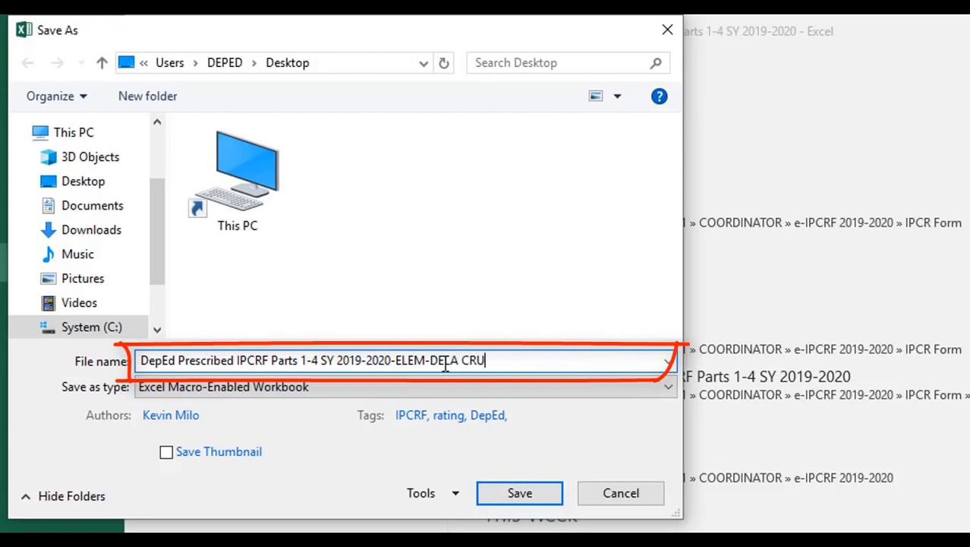
pyautogui.write('ONNY')
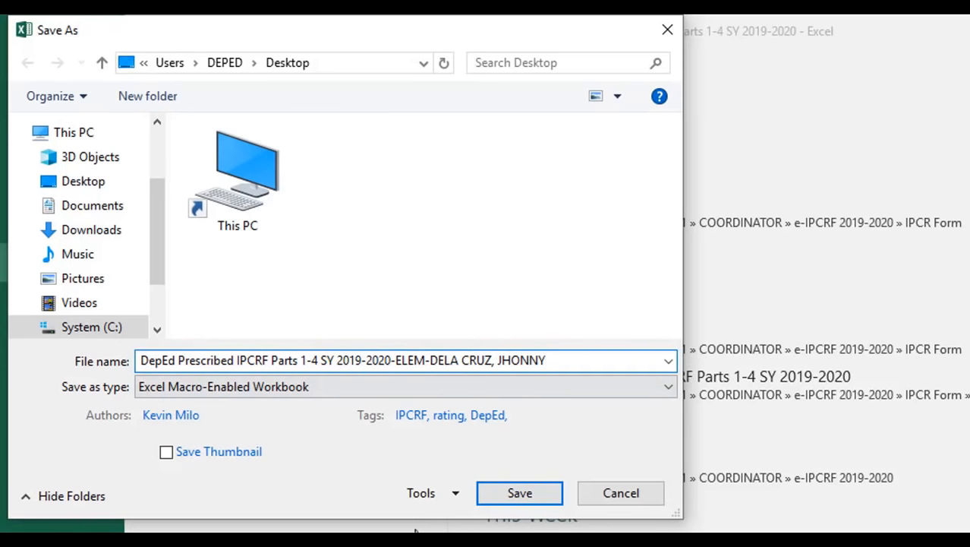
pyautogui.click(530, 492)
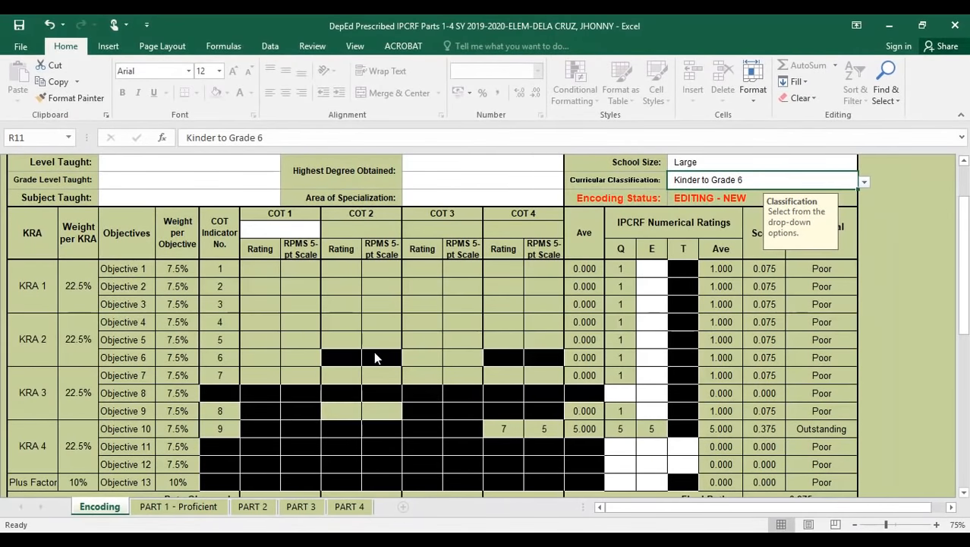
pyautogui.scroll(-5, 646, 382)
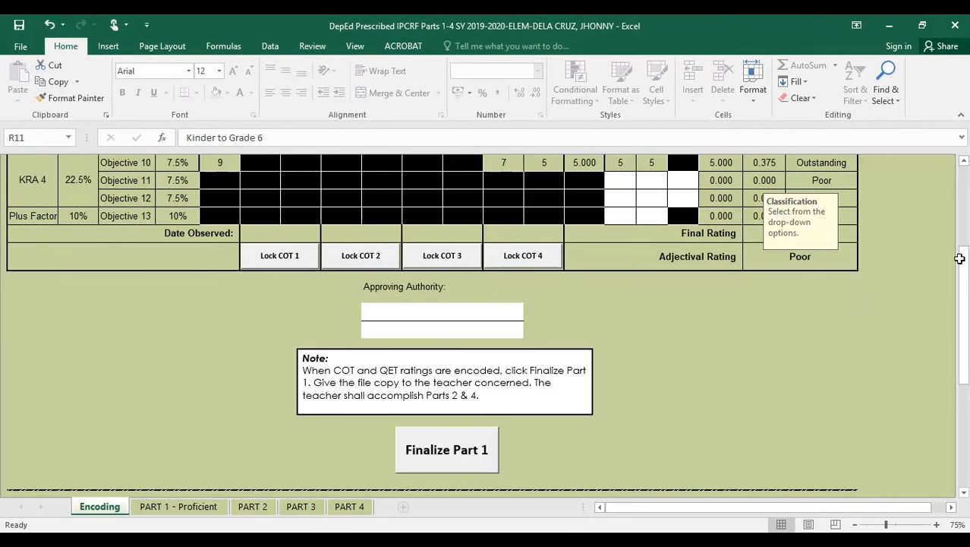
pyautogui.scroll(6, 843, 330)
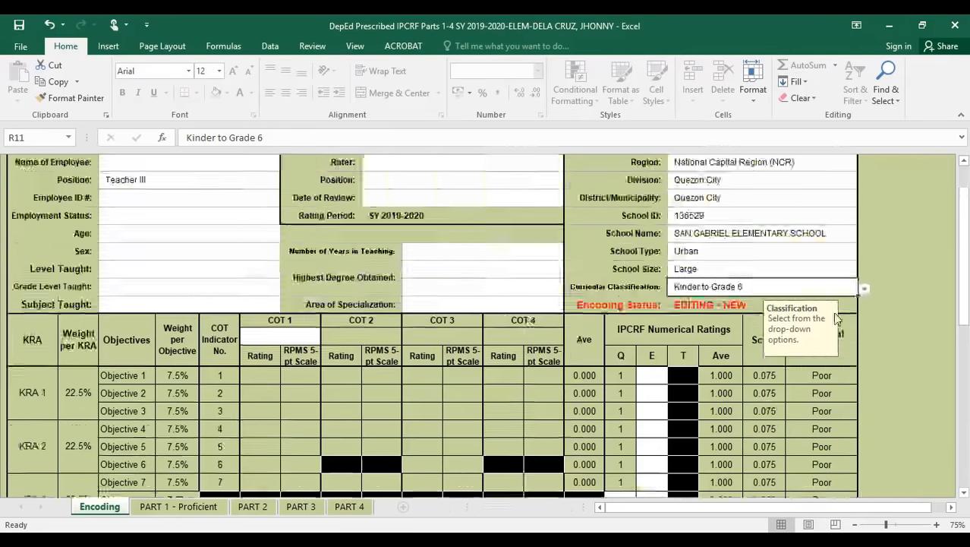
pyautogui.scroll(5, 836, 319)
pyautogui.scroll(-7, 770, 275)
pyautogui.scroll(1, 764, 254)
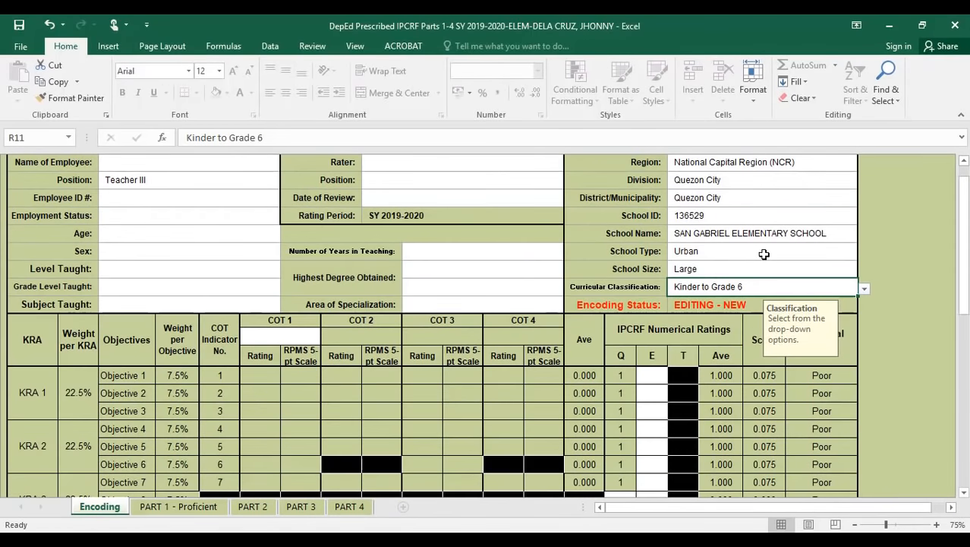
pyautogui.click(890, 29)
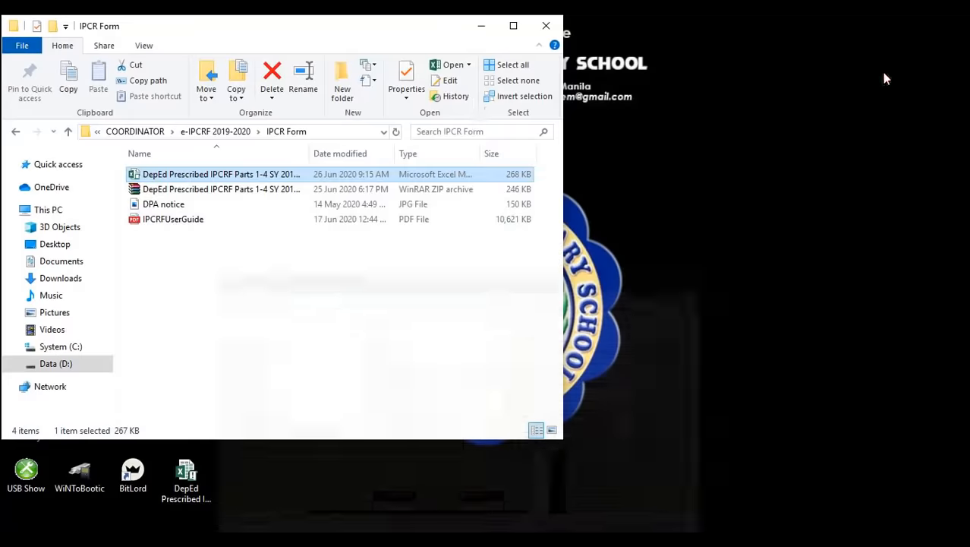
pyautogui.click(482, 28)
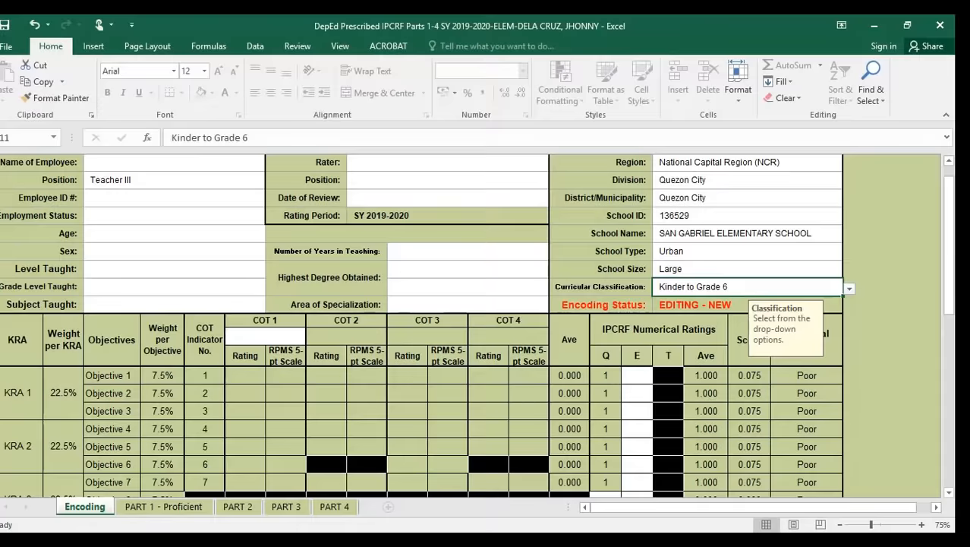
pyautogui.scroll(6, 858, 334)
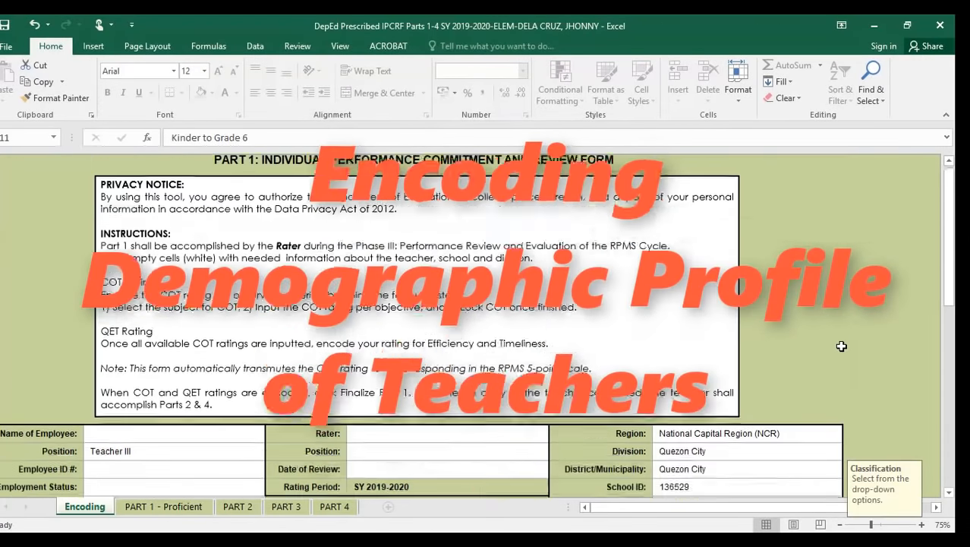
pyautogui.moveTo(949, 259); pyautogui.dragTo(947, 280)
pyautogui.scroll(-2, 948, 280)
pyautogui.scroll(3, 947, 280)
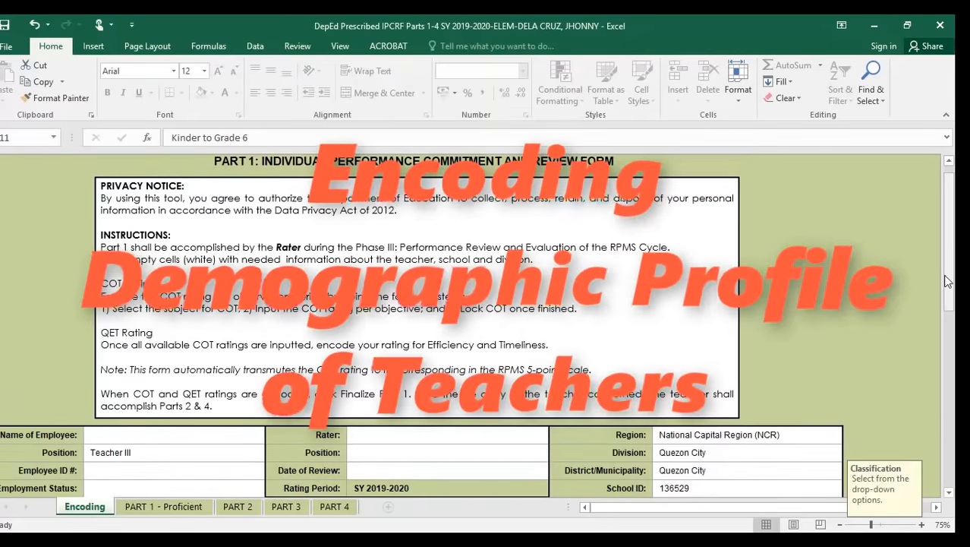
pyautogui.moveTo(953, 255); pyautogui.dragTo(953, 258)
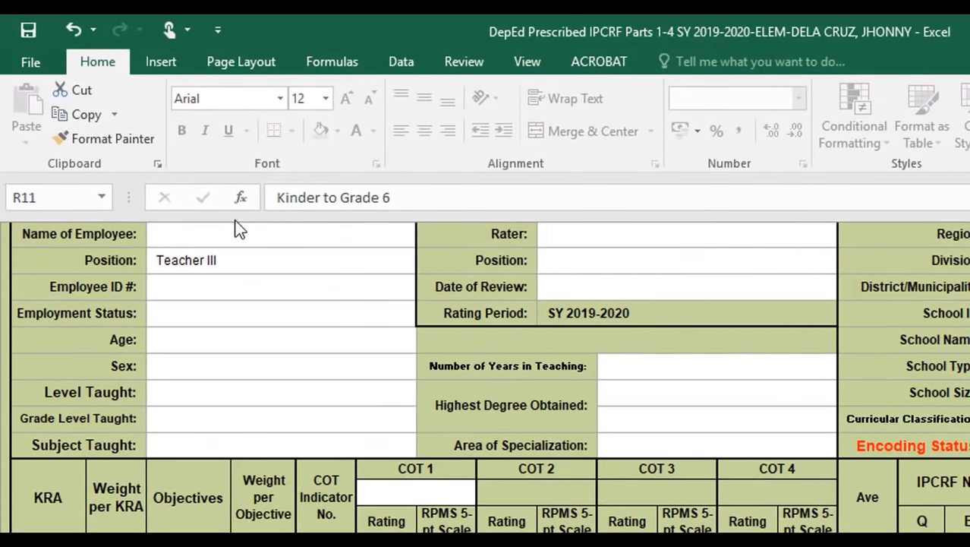
# - Enter the teacher's full name in LAST, FIRST MI. format in the Name of Employee cell D4
pyautogui.click(240, 245)
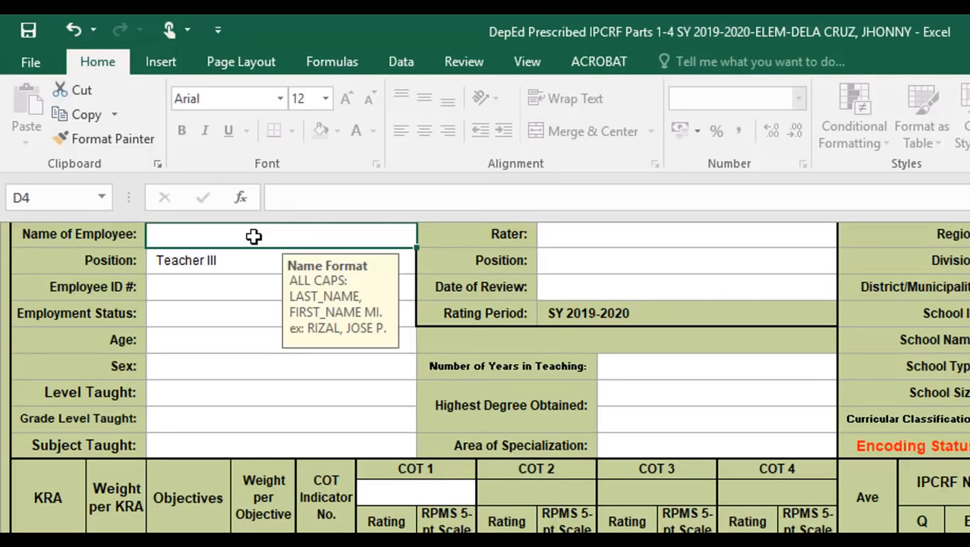
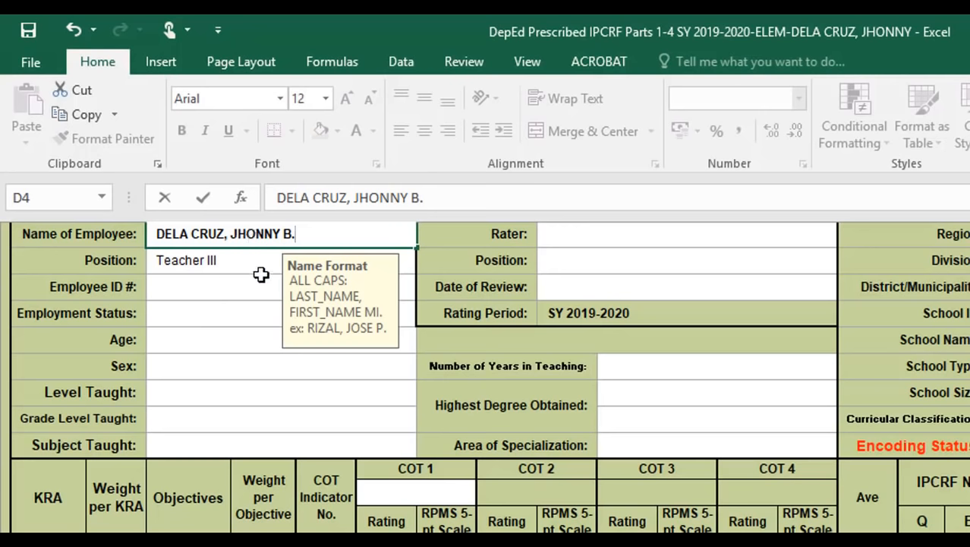
pyautogui.click(251, 265)
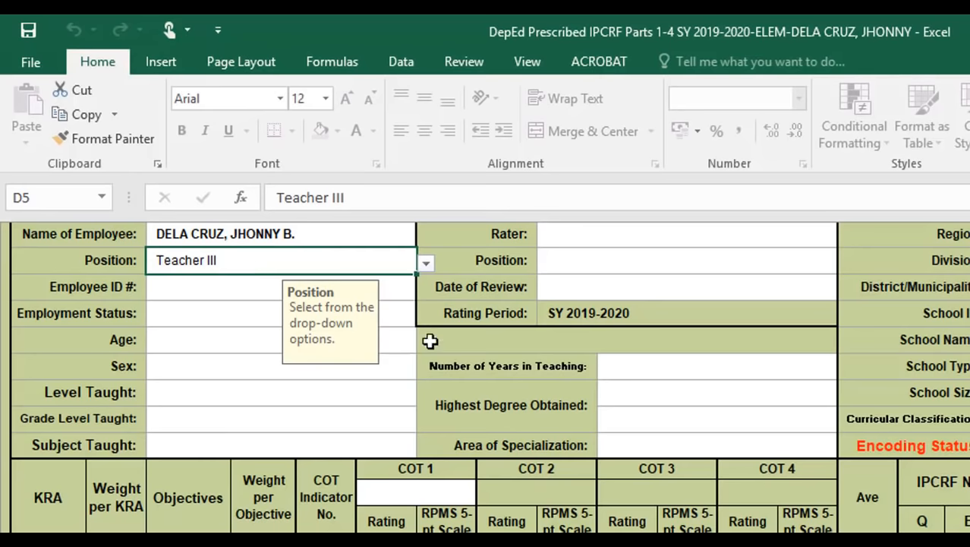
pyautogui.scroll(5, 486, 380)
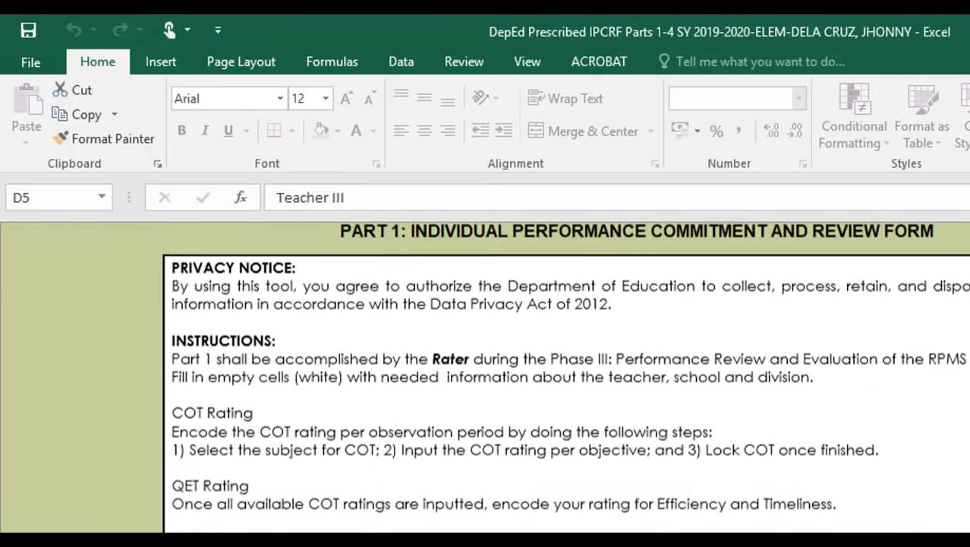
pyautogui.scroll(-5, 486, 379)
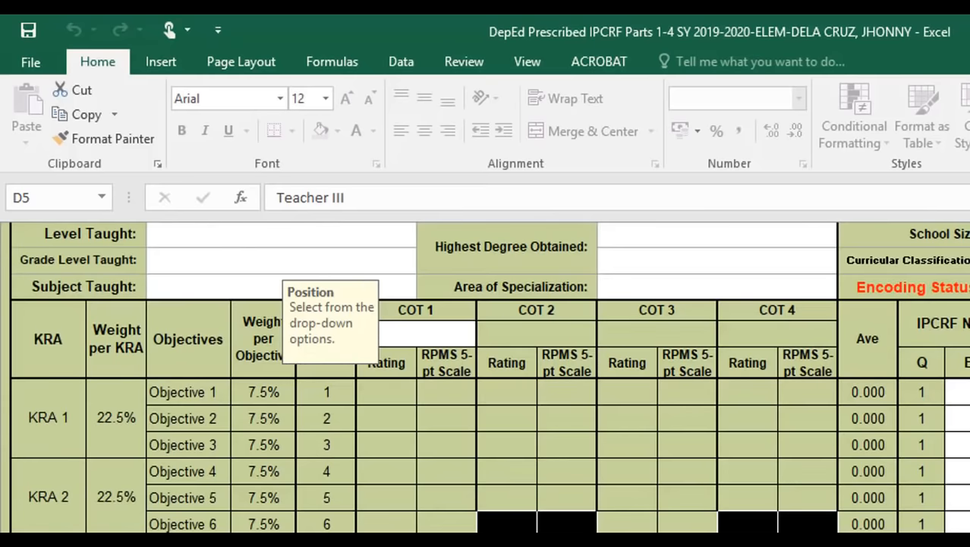
pyautogui.scroll(5, 485, 379)
pyautogui.scroll(-5, 486, 379)
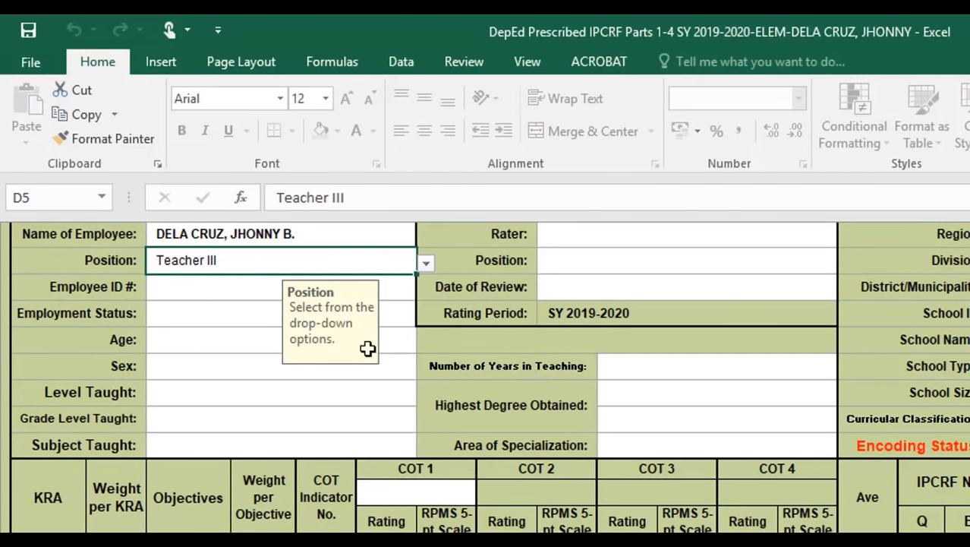
pyautogui.click(185, 291)
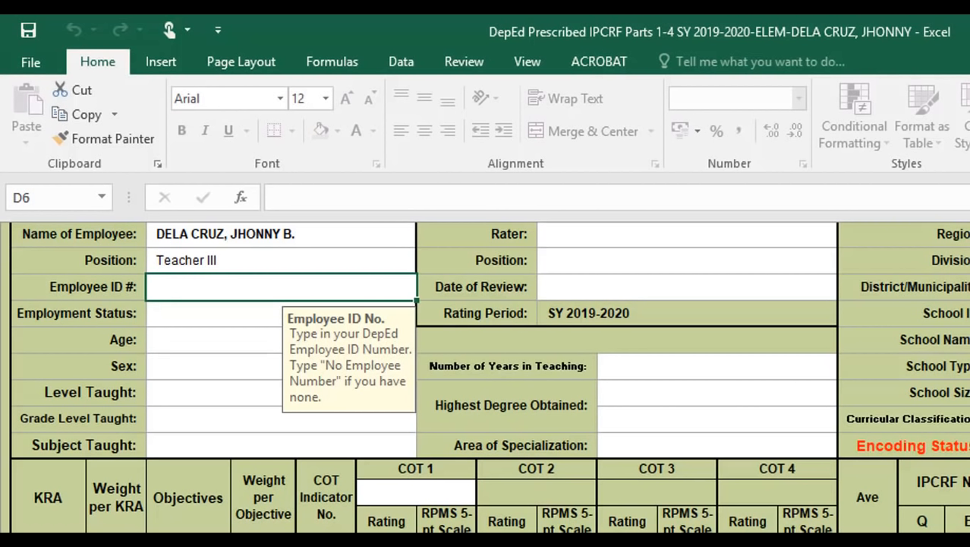
# - Enter employee ID 1234567 and set Employment Status to Regular Permanent
pyautogui.write('123')
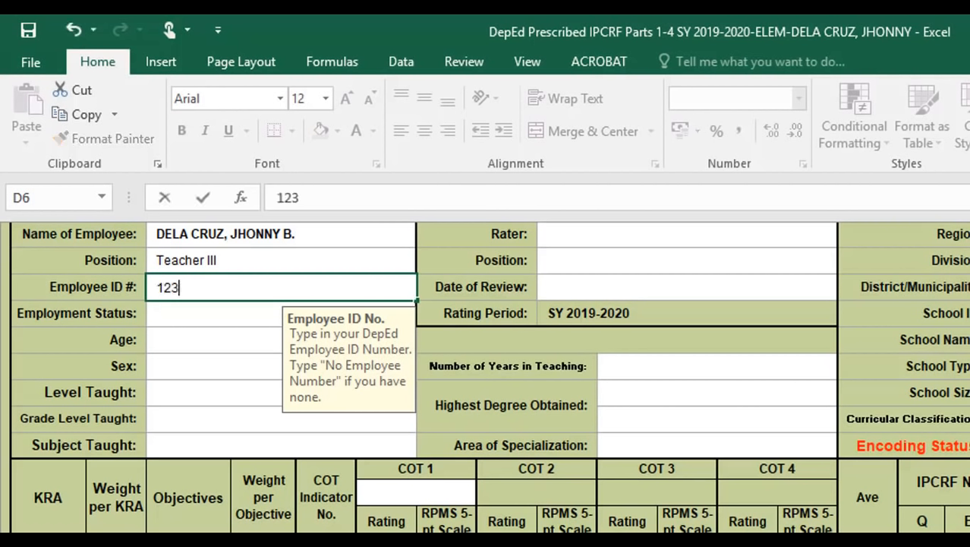
pyautogui.write('4567')
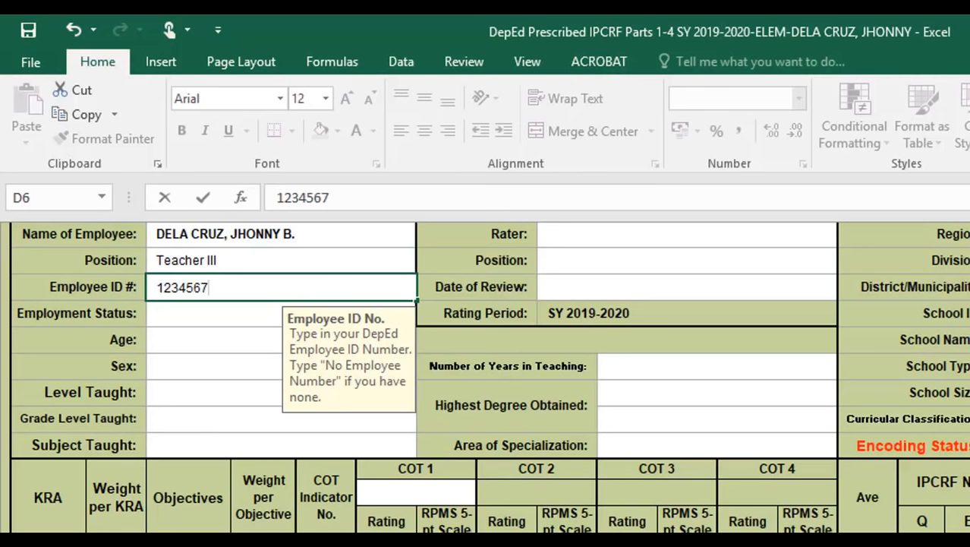
pyautogui.click(207, 317)
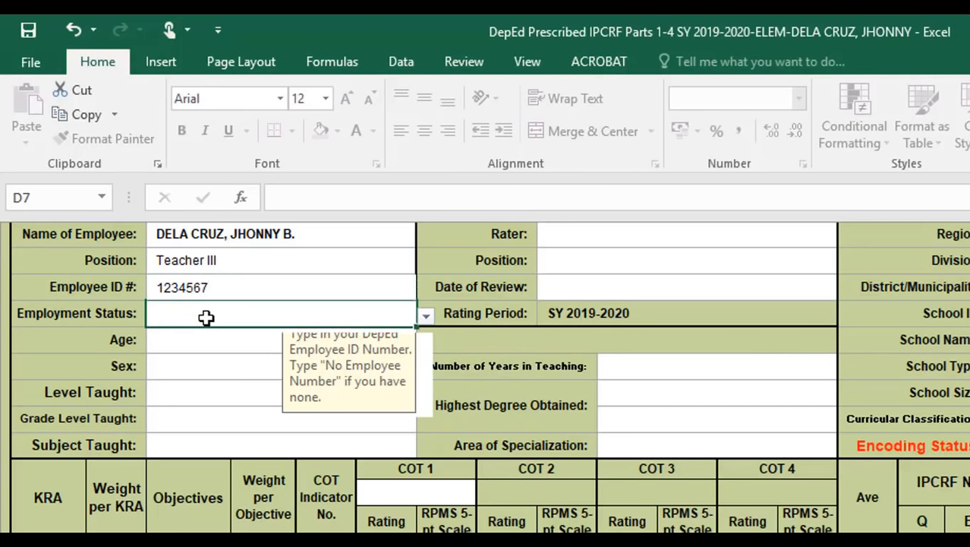
pyautogui.click(425, 319)
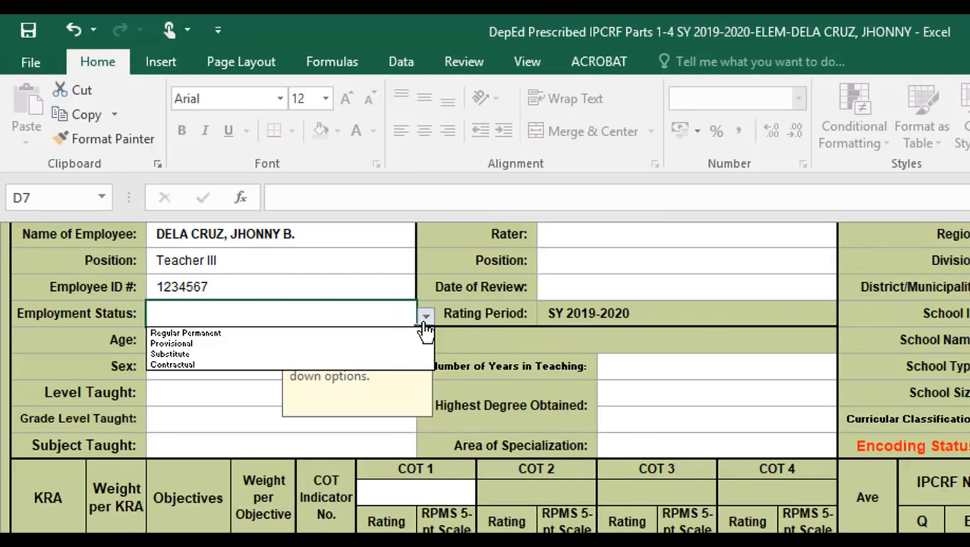
pyautogui.click(373, 334)
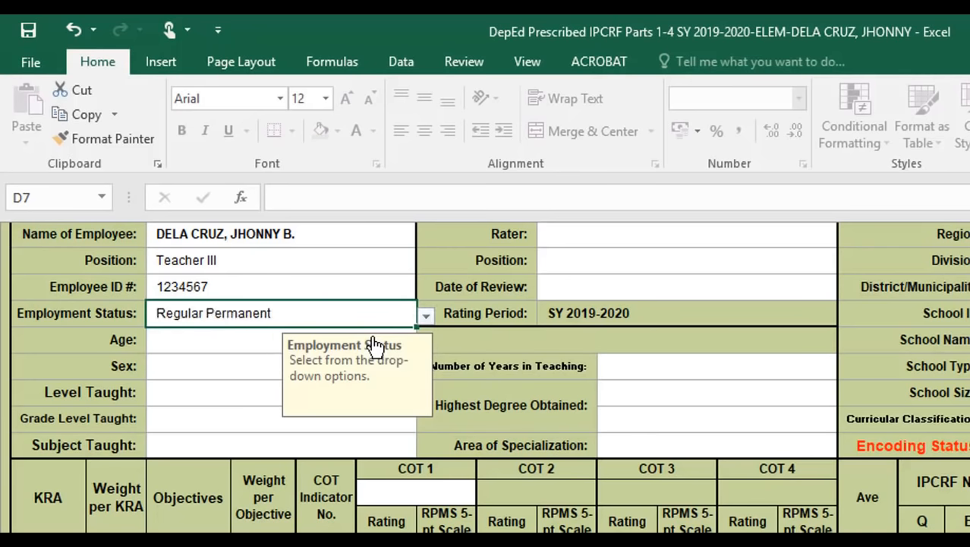
# - Set the Age range to 36-40 and Sex to Male
pyautogui.click(219, 343)
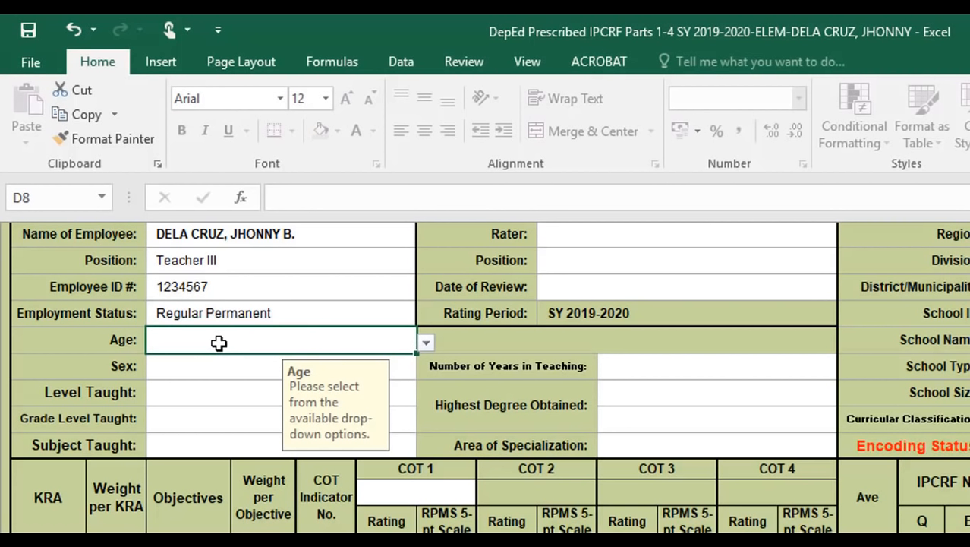
pyautogui.click(425, 347)
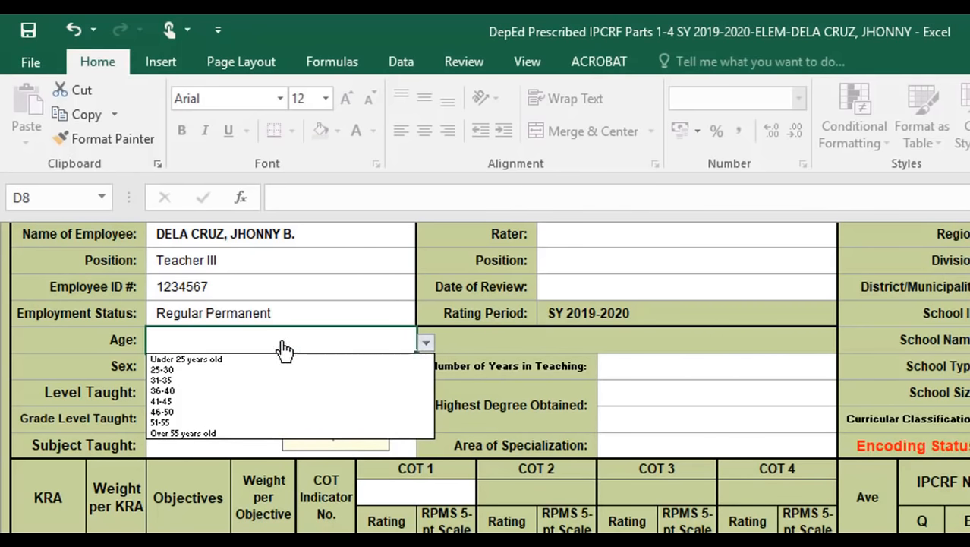
pyautogui.click(240, 392)
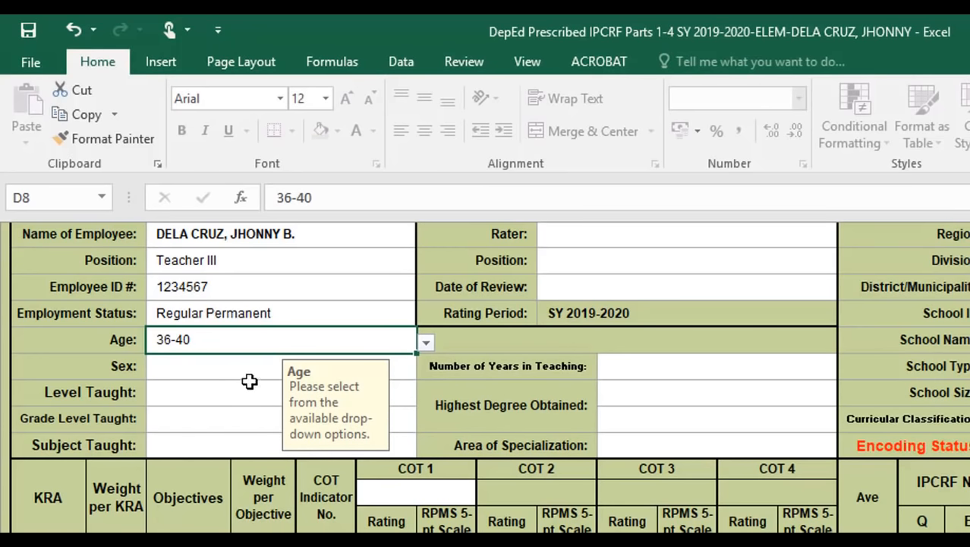
pyautogui.click(250, 385)
pyautogui.click(257, 368)
pyautogui.click(426, 368)
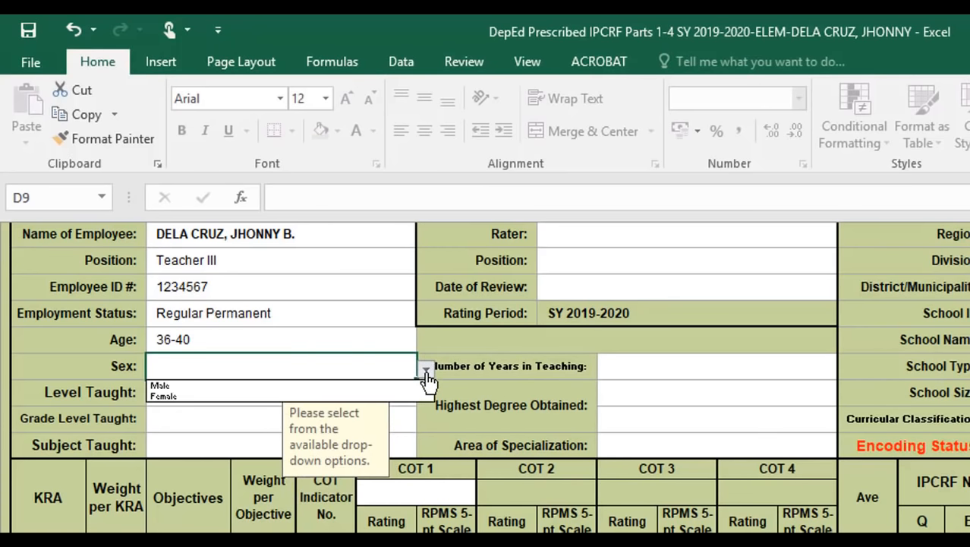
pyautogui.click(374, 386)
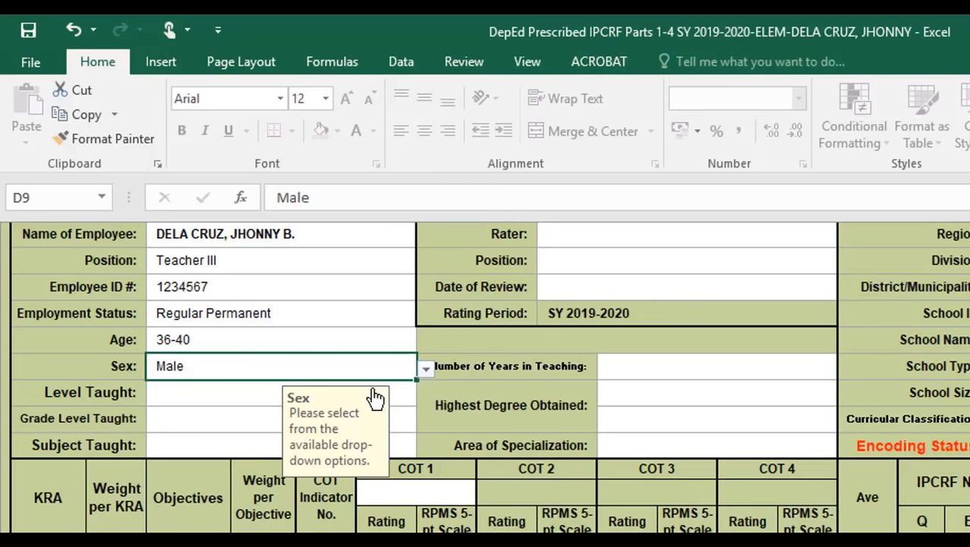
pyautogui.click(197, 394)
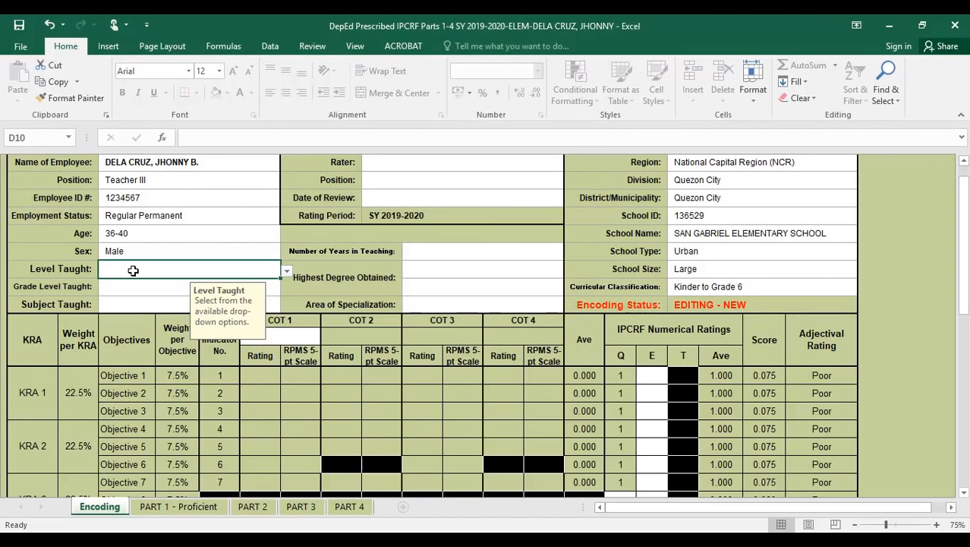
pyautogui.click(287, 272)
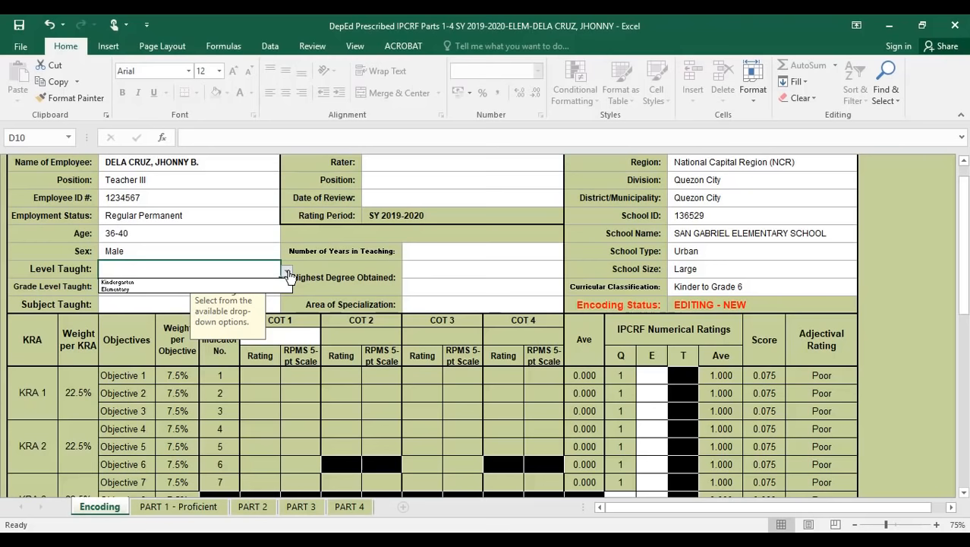
pyautogui.click(750, 288)
pyautogui.click(750, 288)
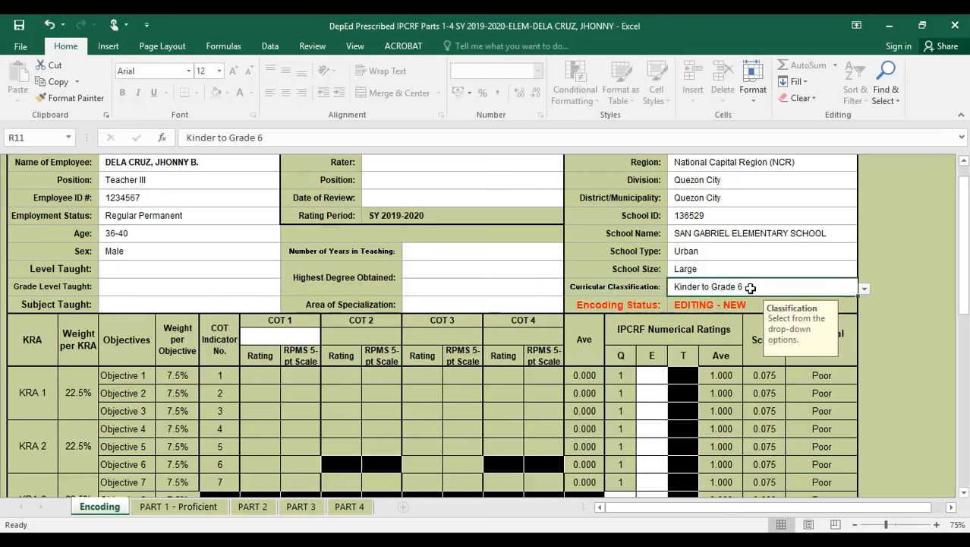
pyautogui.click(867, 292)
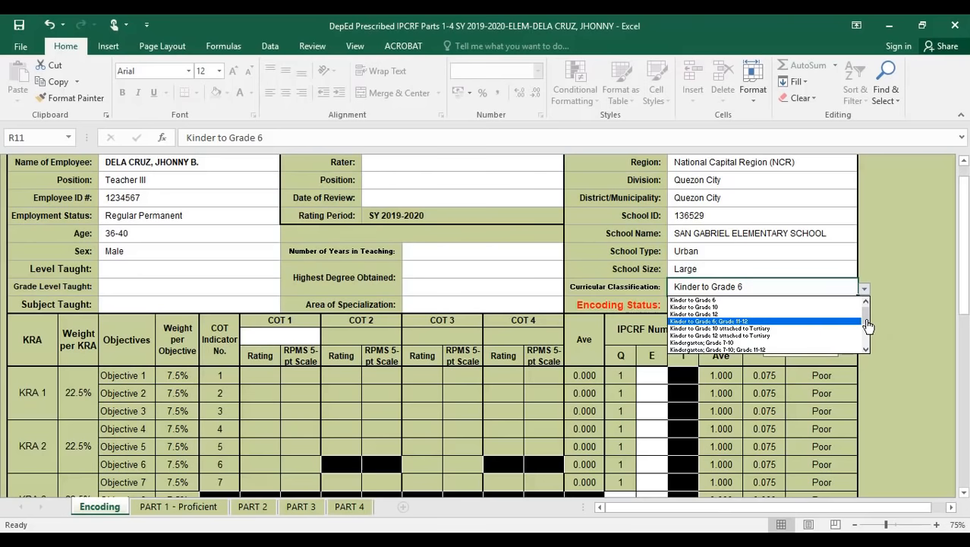
pyautogui.moveTo(867, 325); pyautogui.dragTo(867, 333)
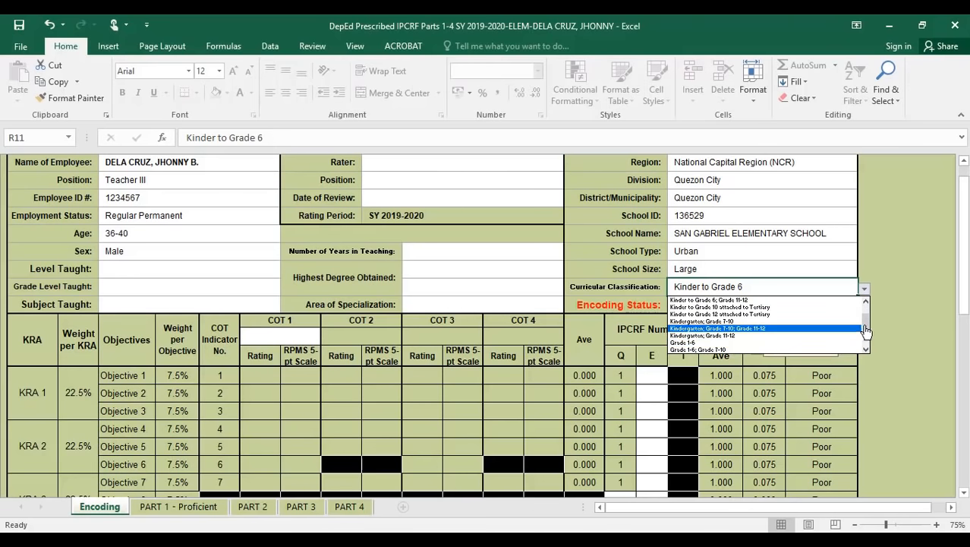
pyautogui.moveTo(867, 329); pyautogui.dragTo(867, 346)
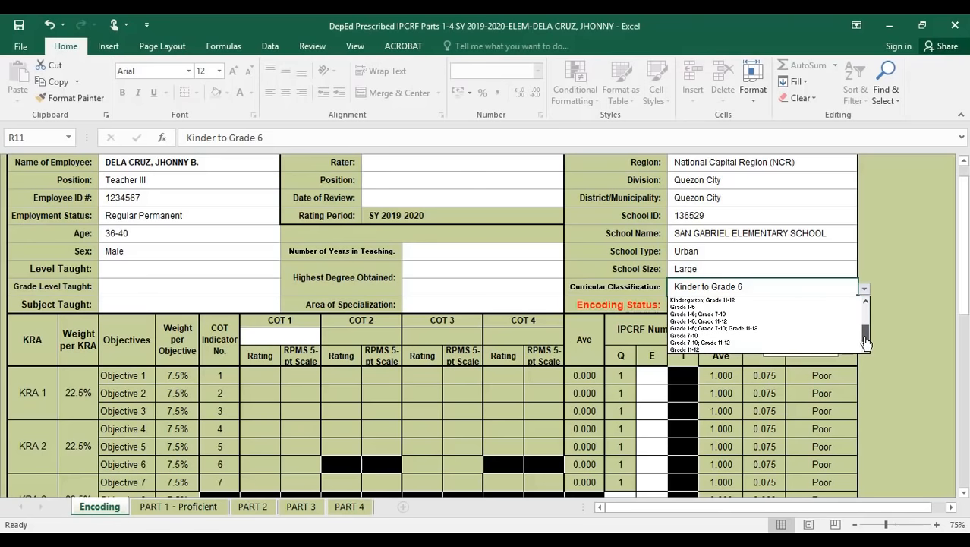
pyautogui.click(728, 329)
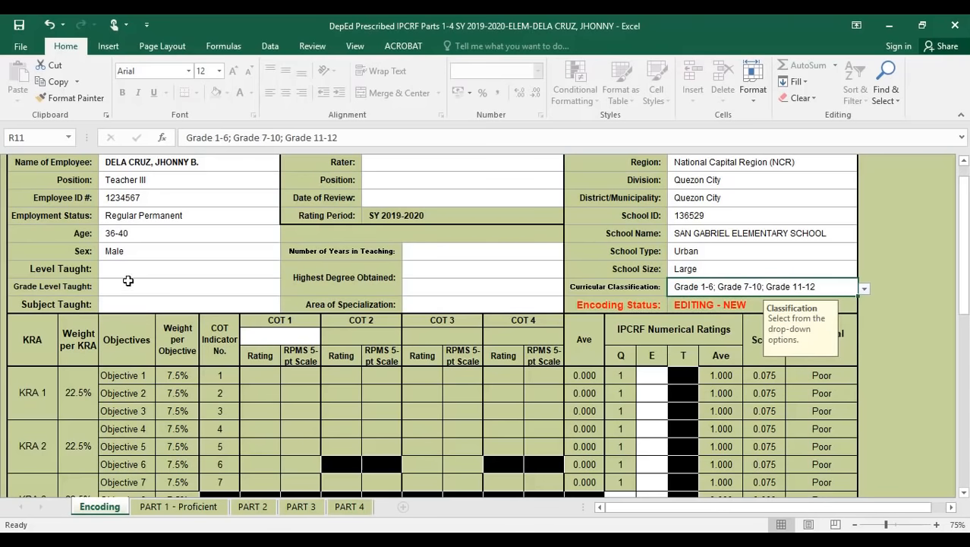
pyautogui.click(265, 269)
pyautogui.click(287, 271)
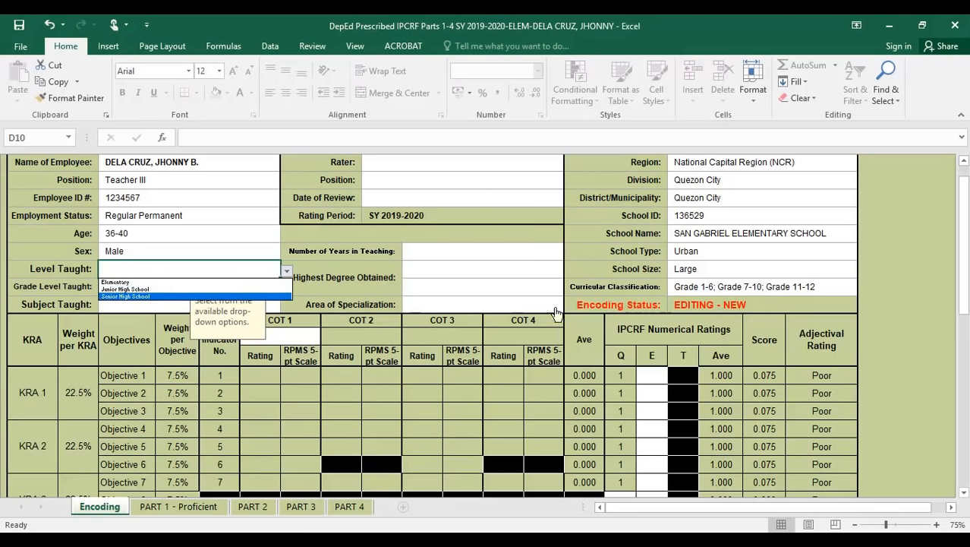
pyautogui.click(798, 291)
pyautogui.click(849, 293)
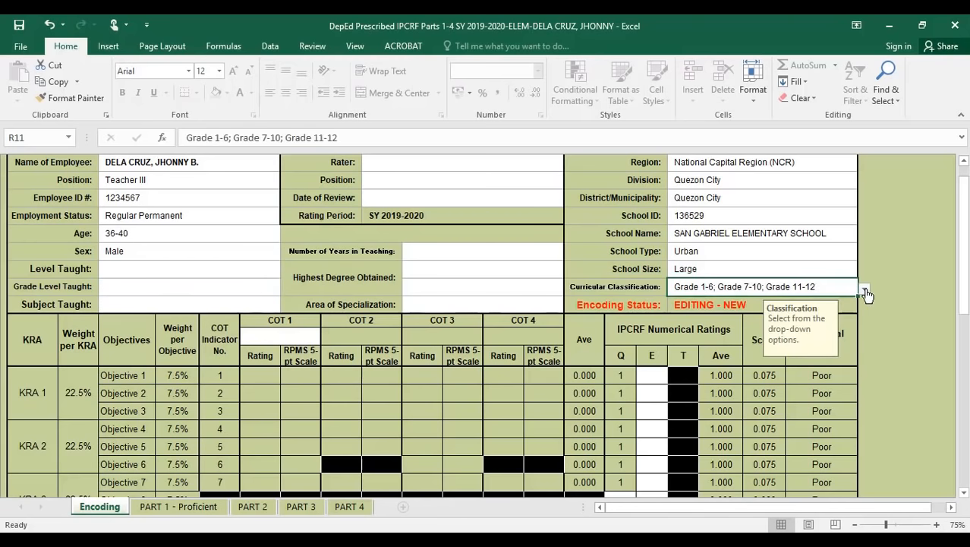
pyautogui.click(865, 289)
pyautogui.moveTo(866, 338); pyautogui.dragTo(867, 313)
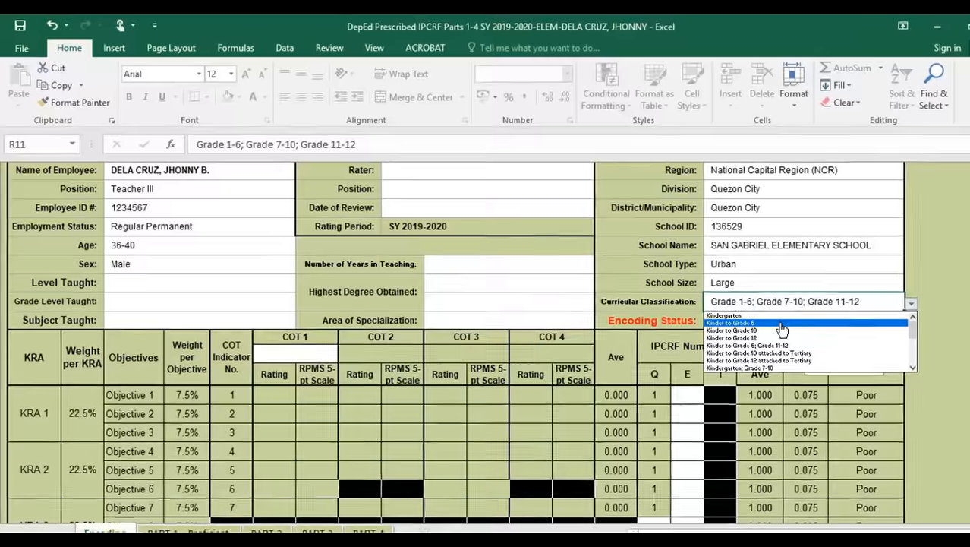
pyautogui.click(729, 307)
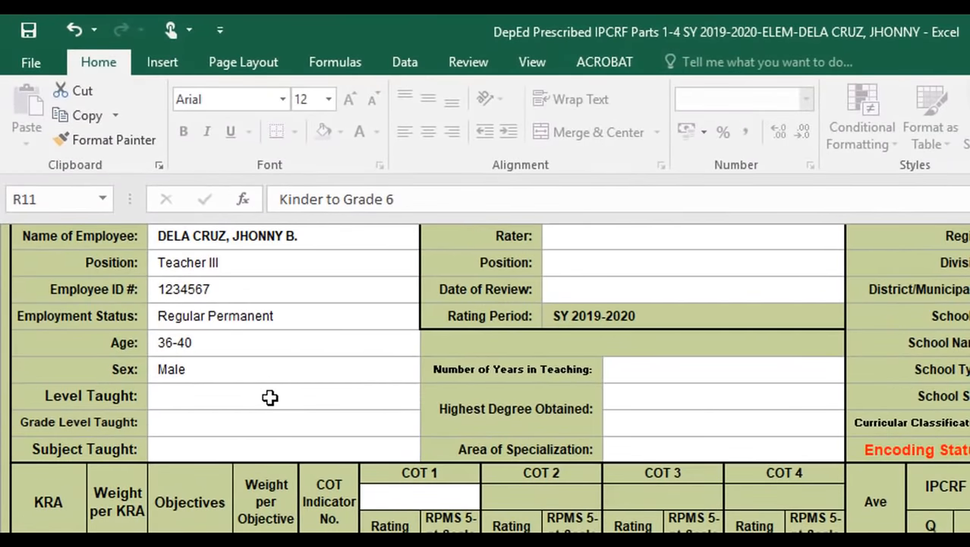
# - Pick Elementary, Grade 5 and Mathematics from the D10, D11 and D12 dropdowns
pyautogui.click(271, 398)
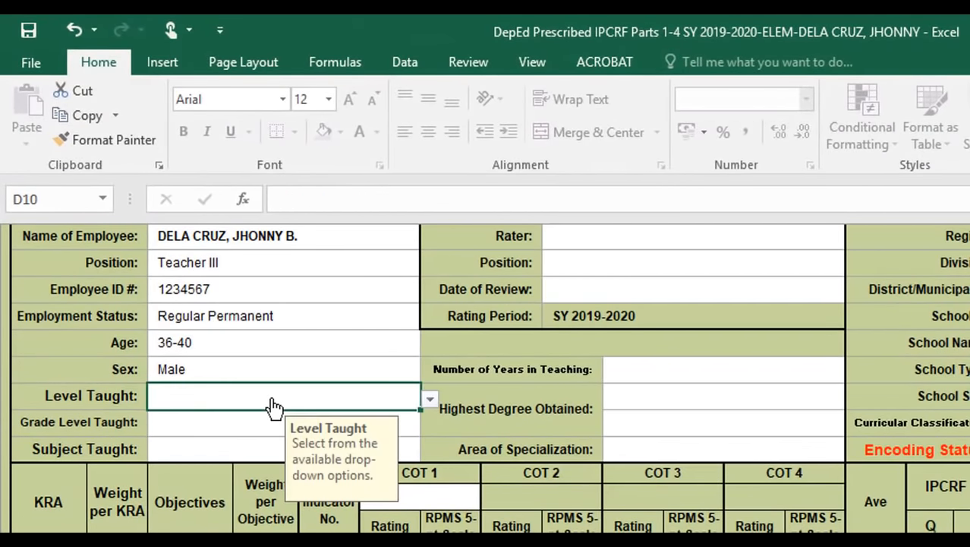
pyautogui.click(430, 399)
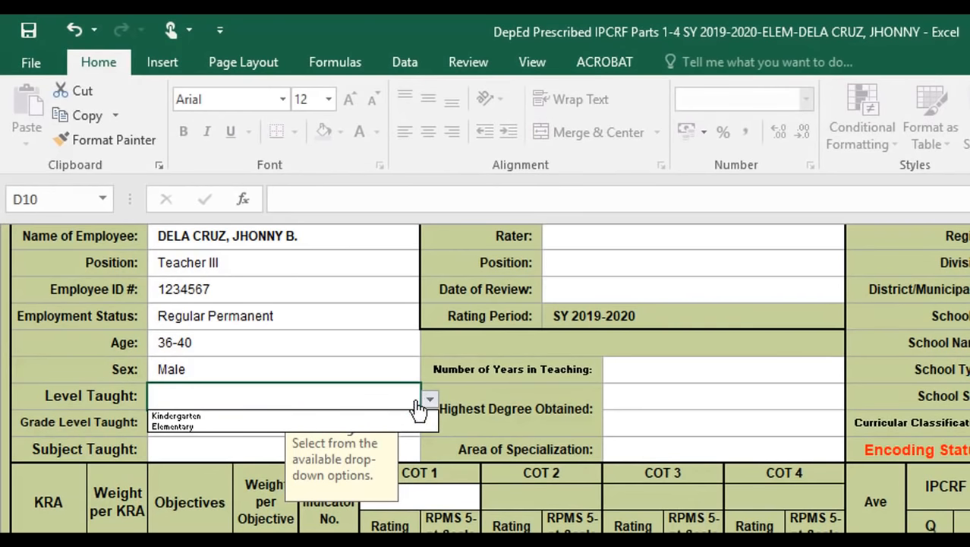
pyautogui.click(263, 427)
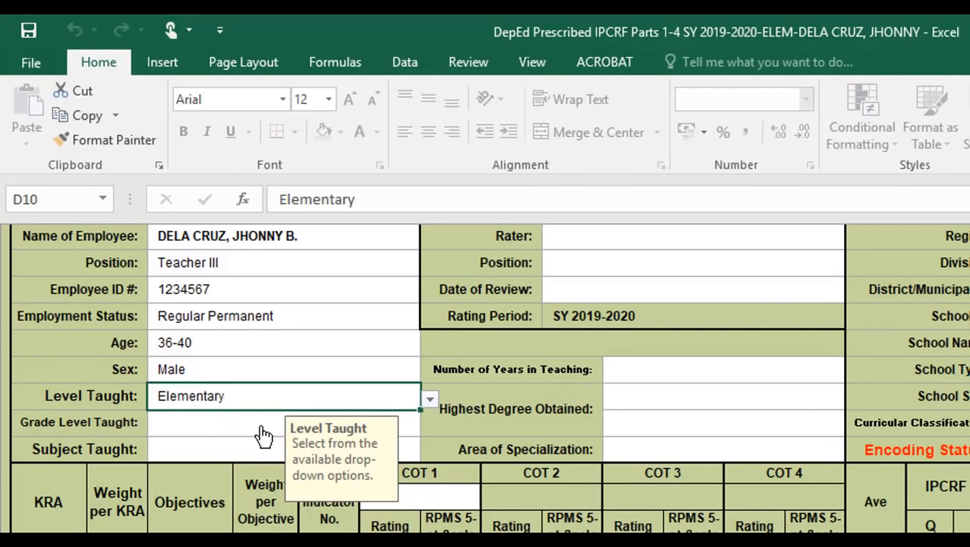
pyautogui.click(246, 430)
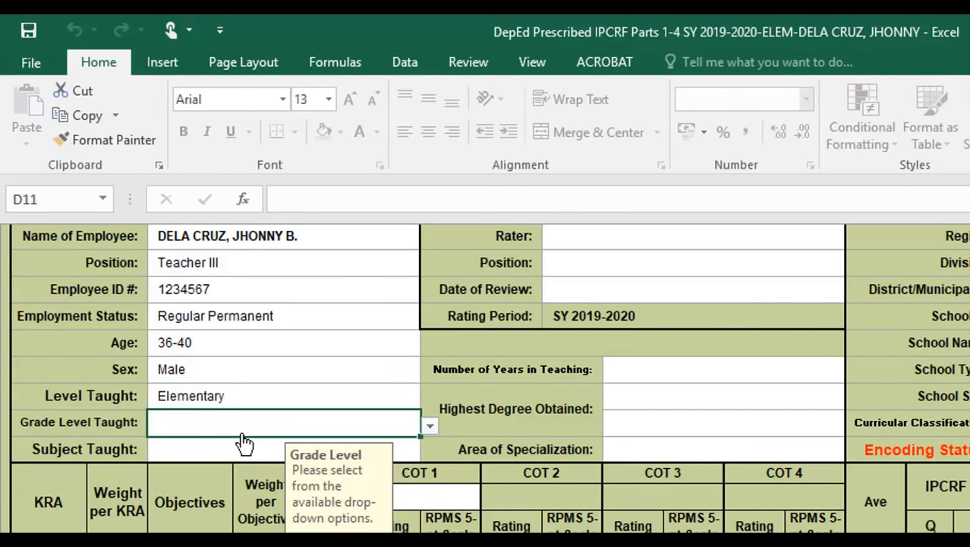
pyautogui.click(430, 430)
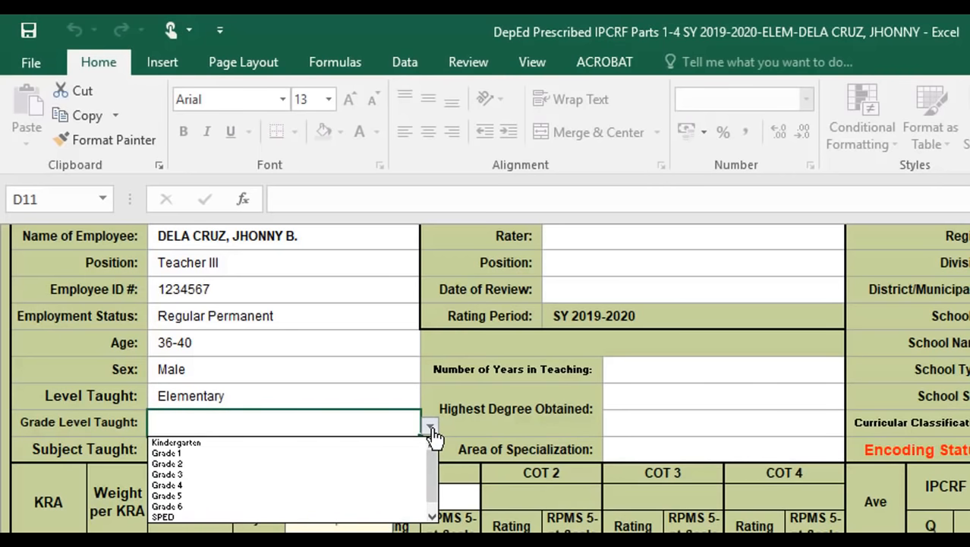
pyautogui.click(228, 496)
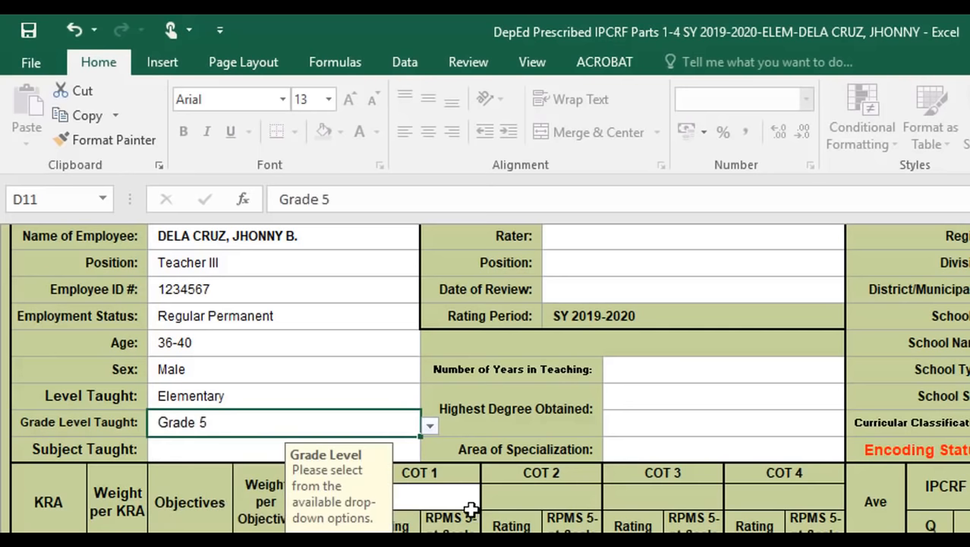
pyautogui.click(208, 448)
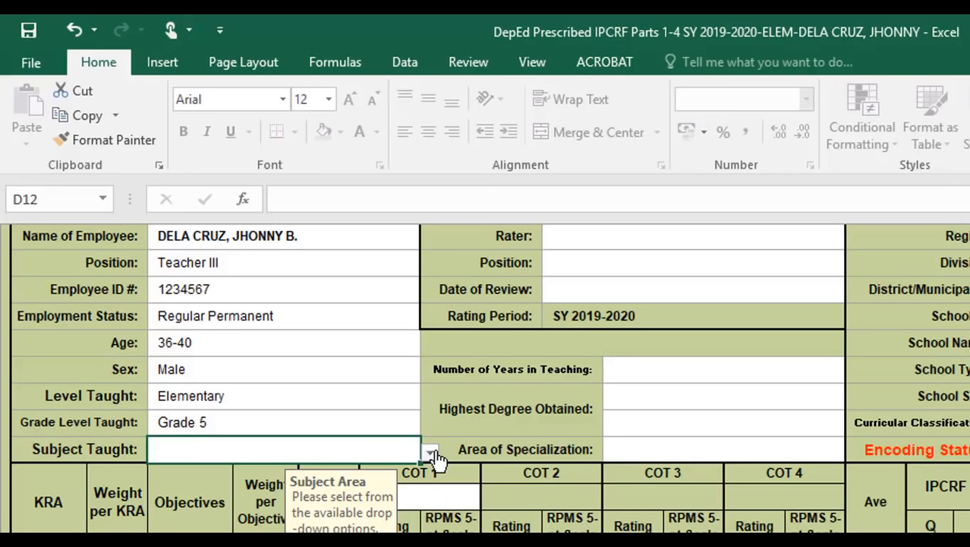
pyautogui.click(430, 454)
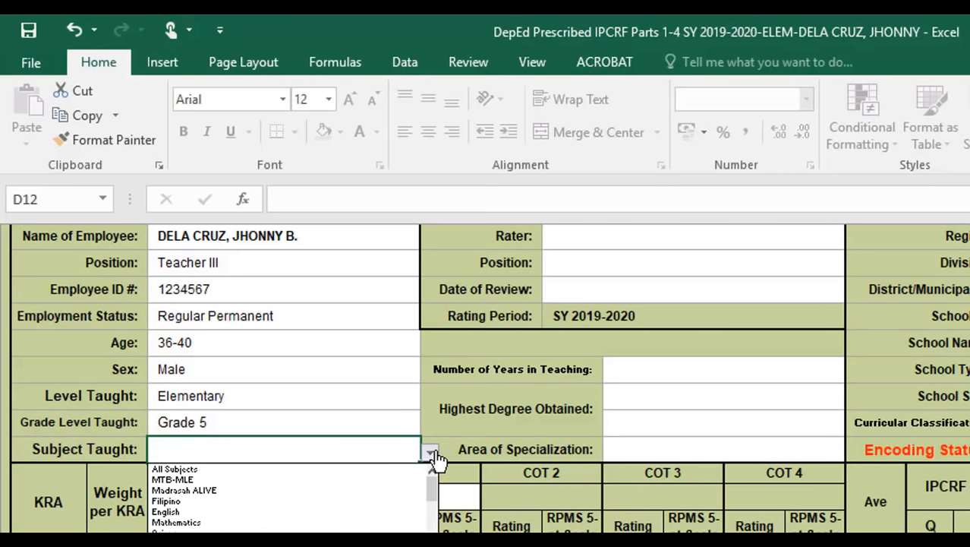
pyautogui.click(219, 523)
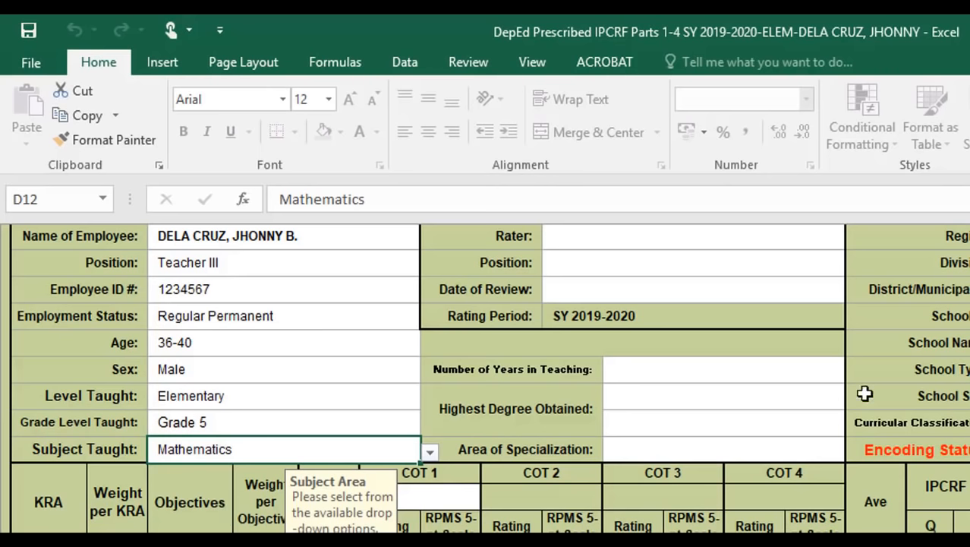
pyautogui.click(729, 240)
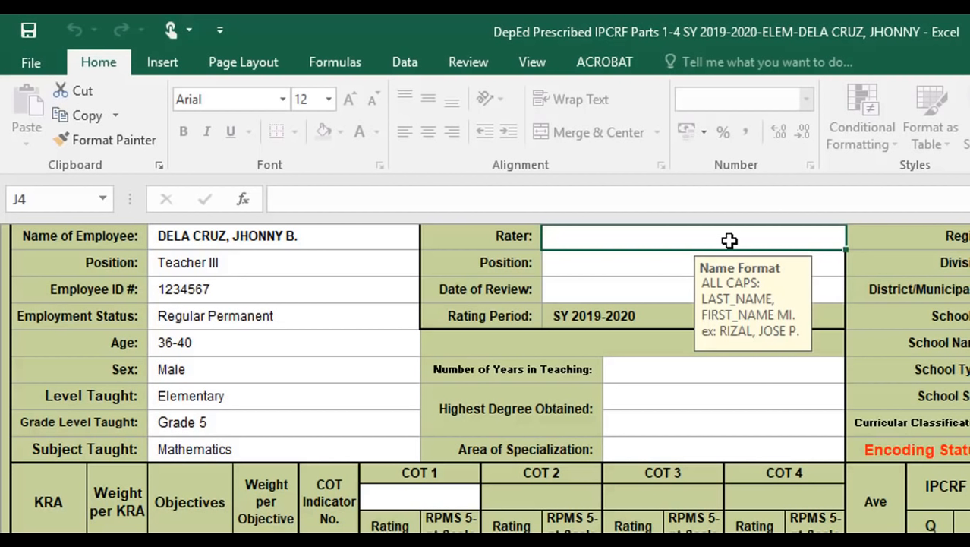
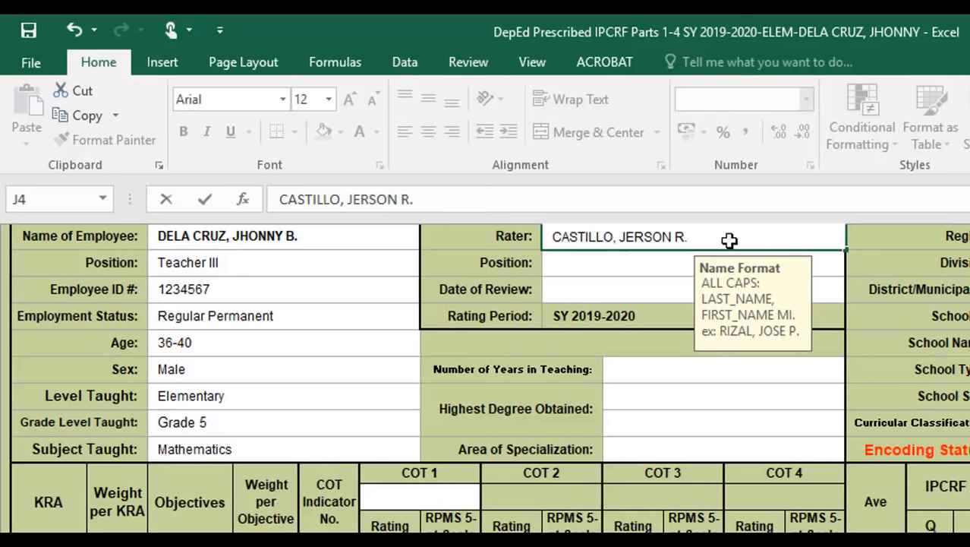
# - Enter the rater's name and set the rater's Position to Master Teacher I
pyautogui.press('Return')
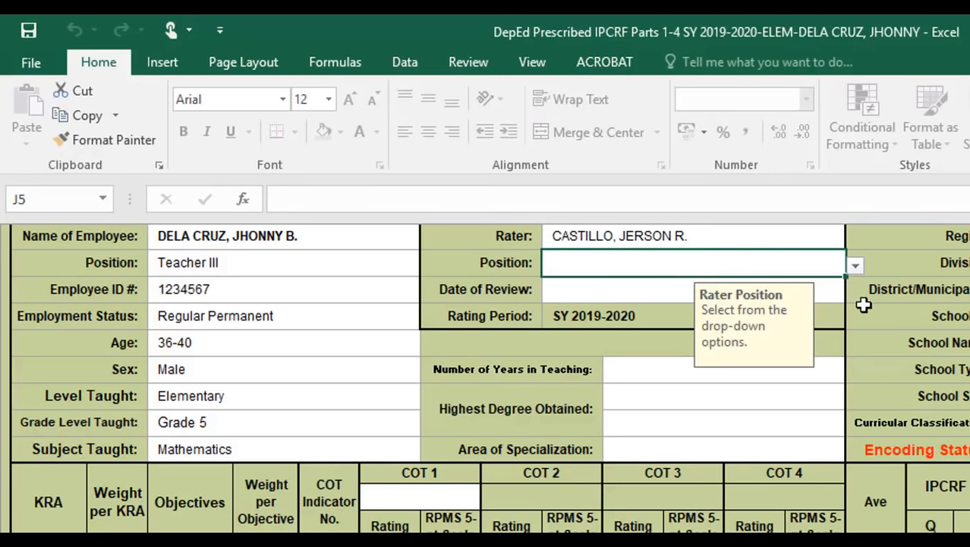
pyautogui.click(856, 266)
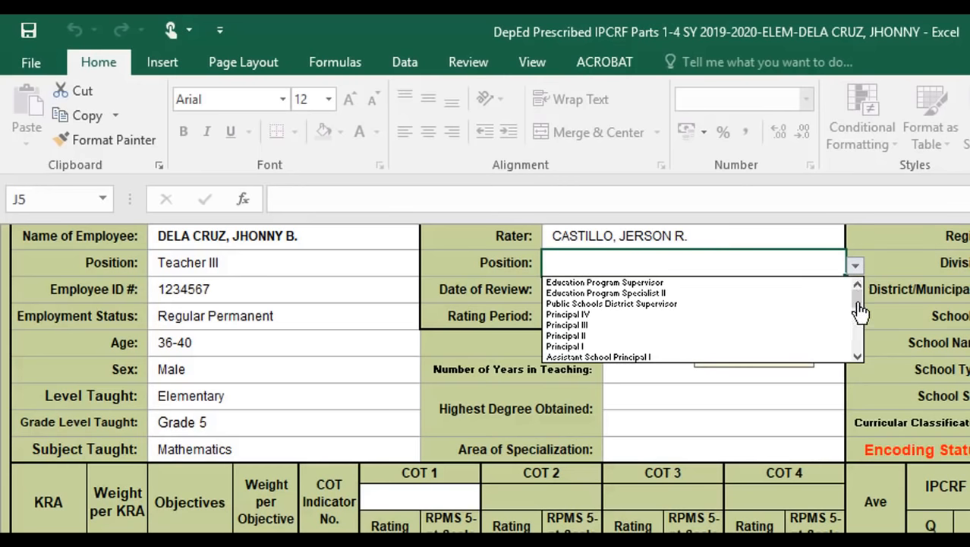
pyautogui.moveTo(860, 313)
pyautogui.mouseDown()
pyautogui.moveTo(861, 343)
pyautogui.moveTo(862, 302)
pyautogui.mouseUp()
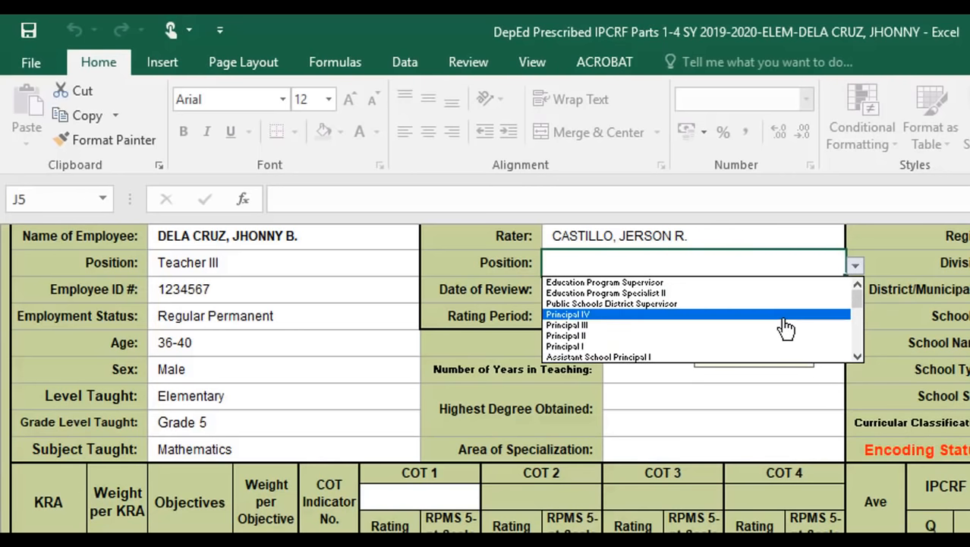
pyautogui.moveTo(858, 300); pyautogui.dragTo(862, 347)
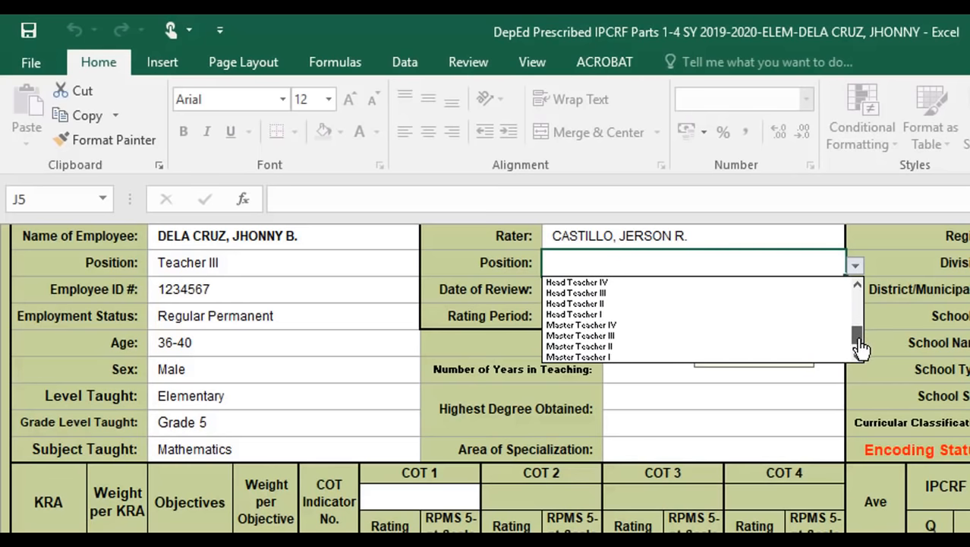
pyautogui.click(735, 357)
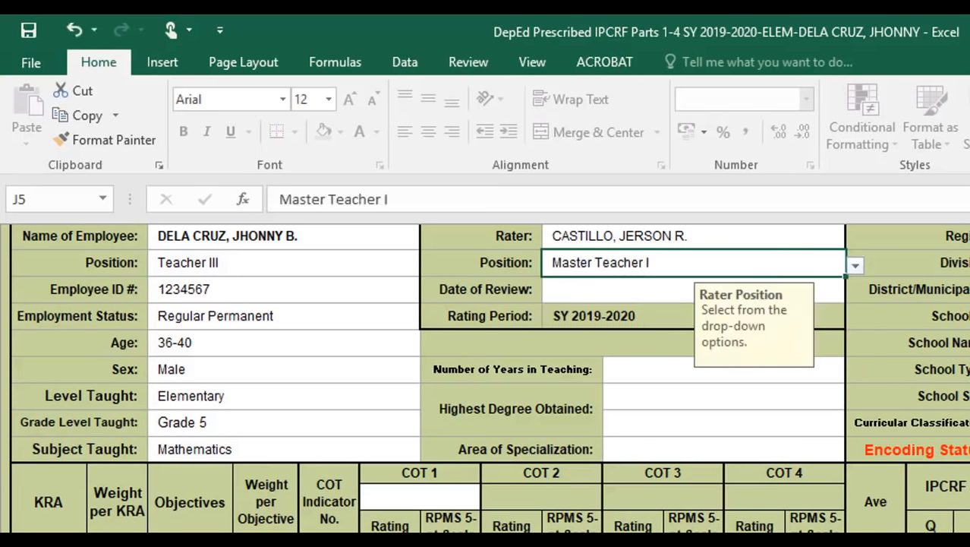
# - Type 2020-03-10 as the Date of Review
pyautogui.click(589, 292)
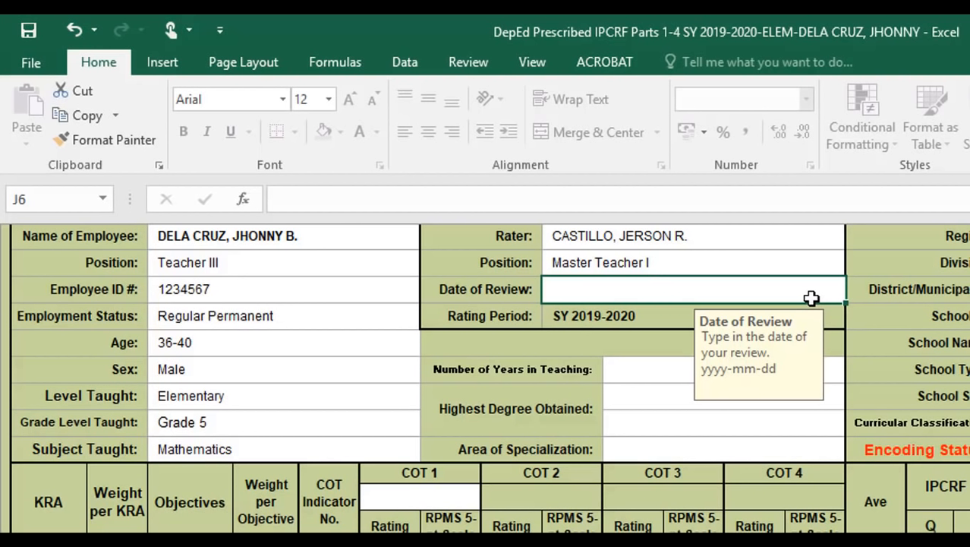
pyautogui.write('200')
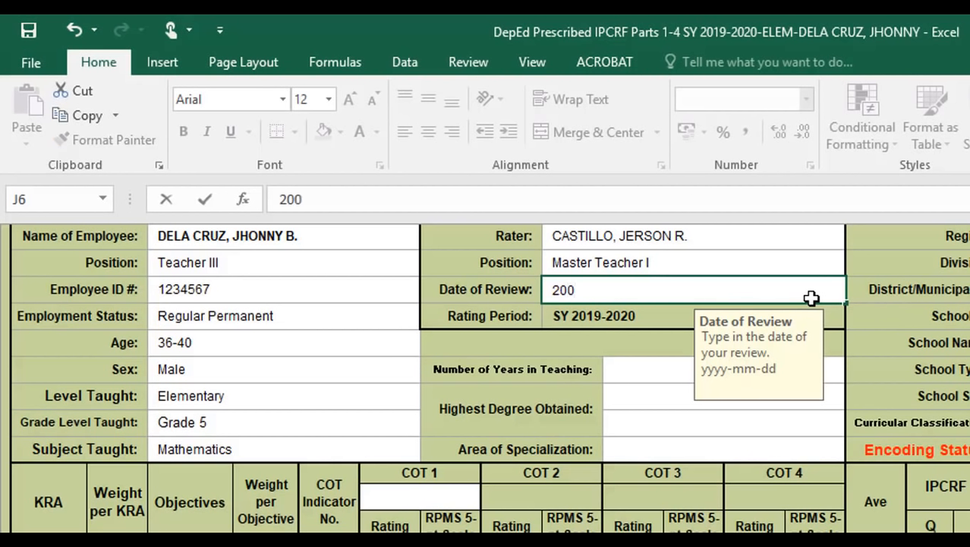
pyautogui.press('BackSpace')
pyautogui.write('20-03-')
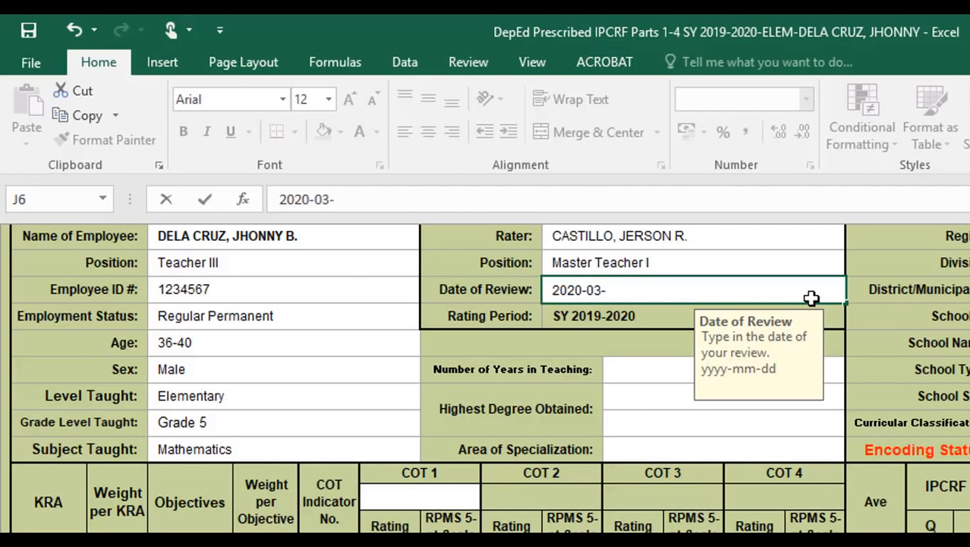
pyautogui.write('10')
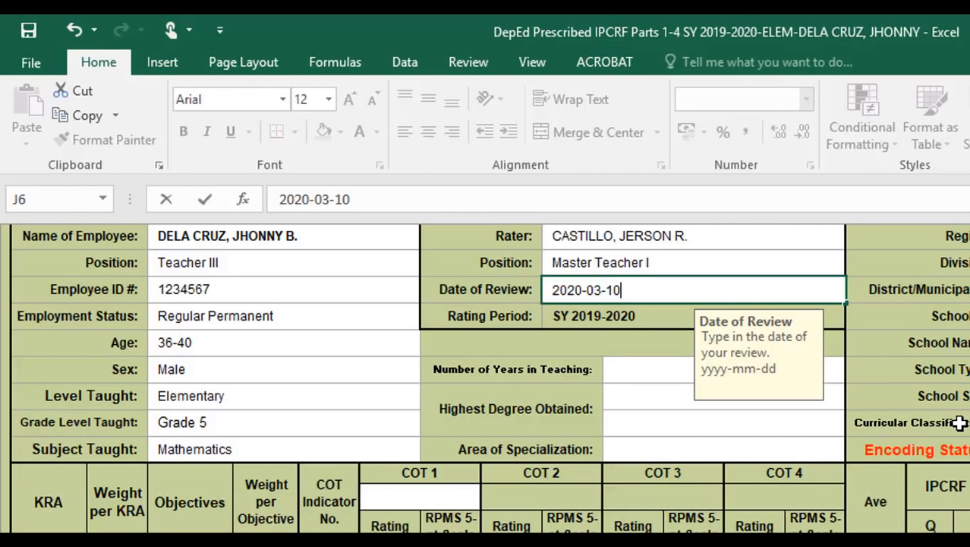
# - Choose More than 10 years in K9 and Bachelor's Degree in K10
pyautogui.click(622, 375)
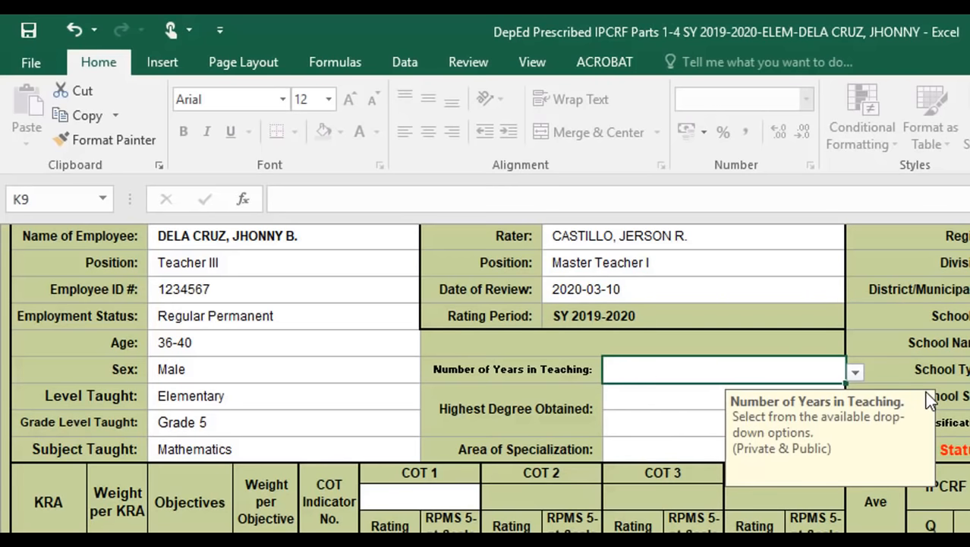
pyautogui.click(854, 376)
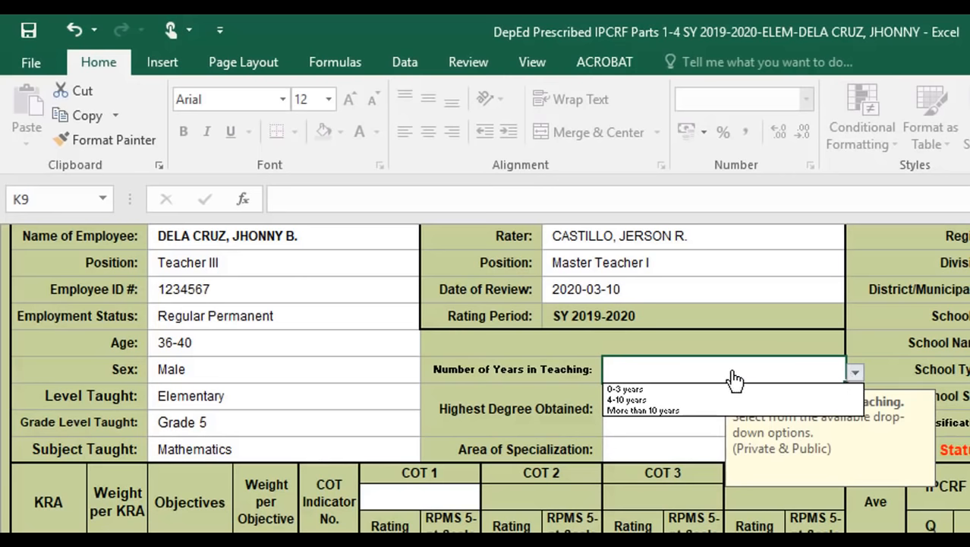
pyautogui.click(690, 411)
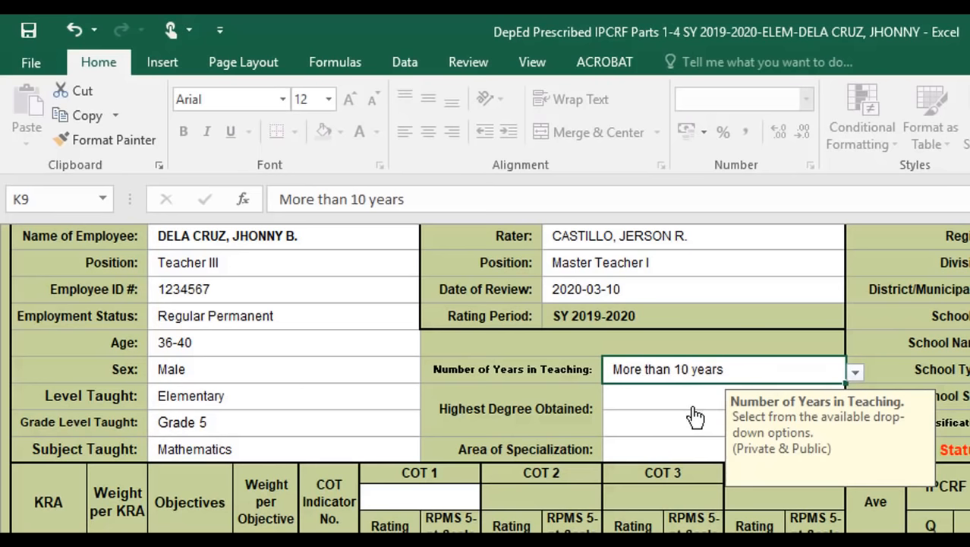
pyautogui.click(692, 407)
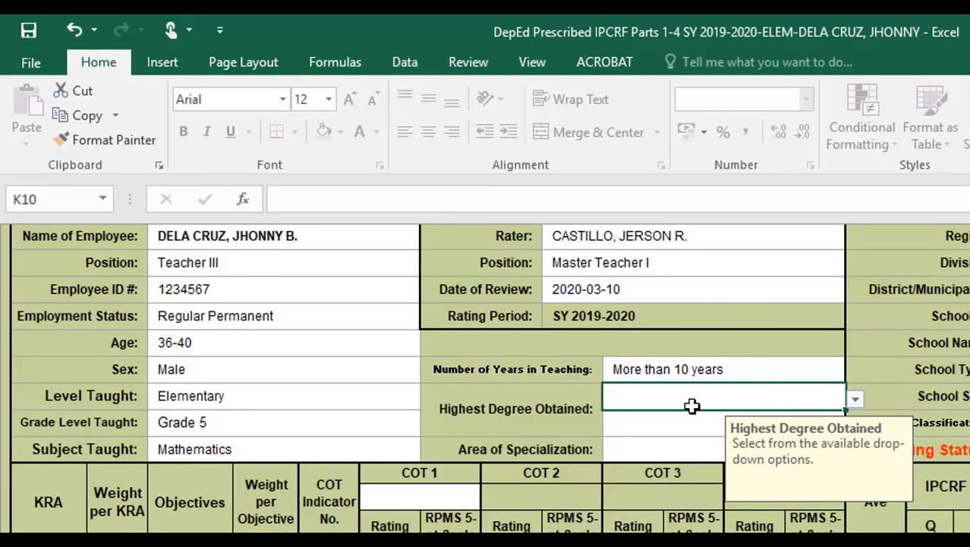
pyautogui.click(854, 399)
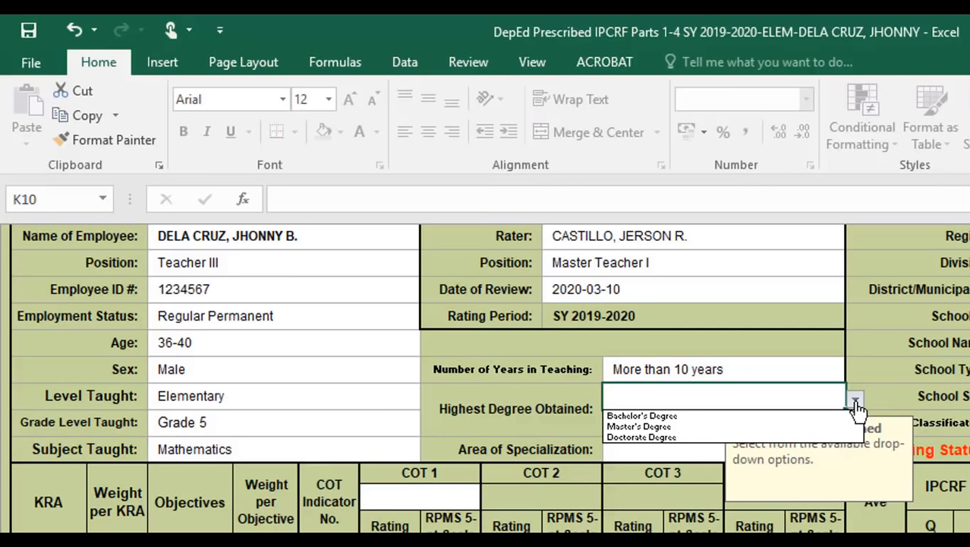
pyautogui.click(804, 416)
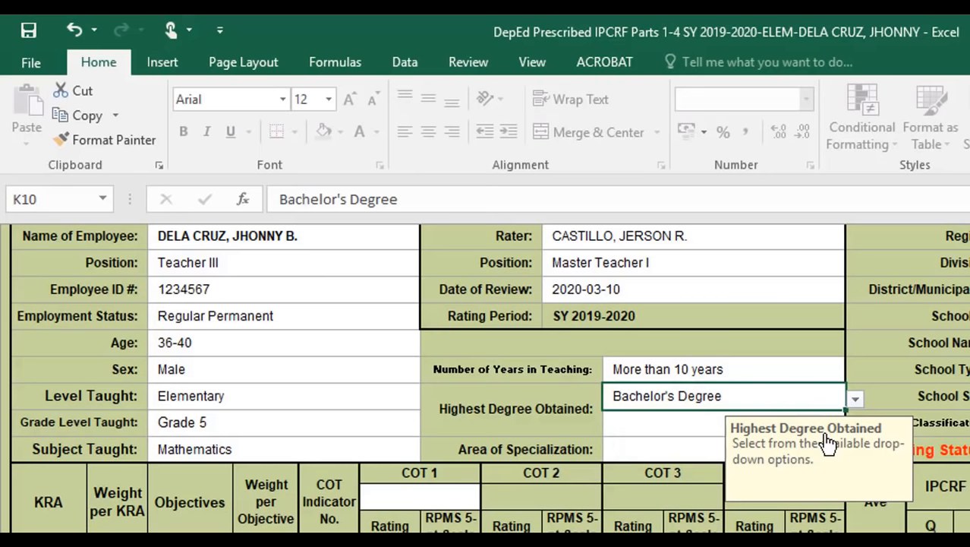
pyautogui.click(709, 427)
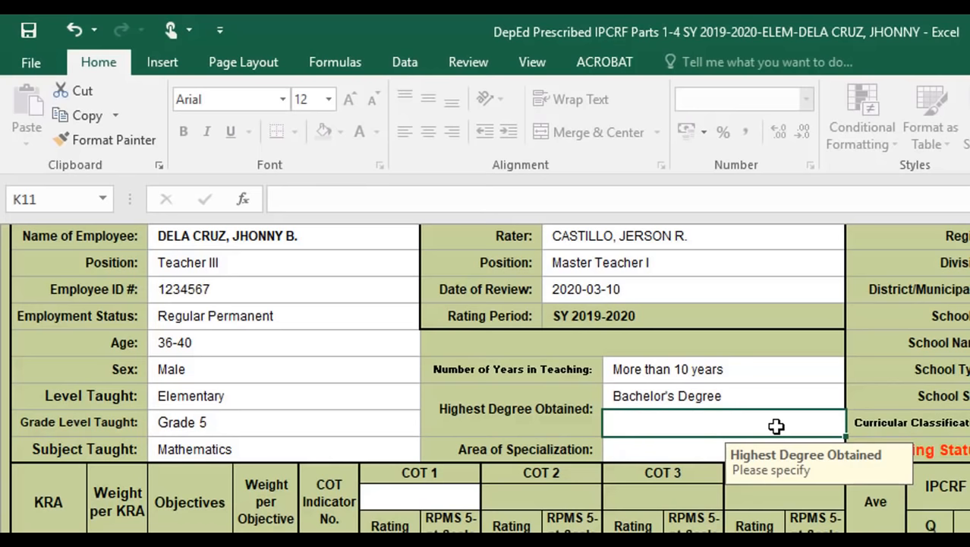
# - Type MAED - CAR (42 units) as the degree detail in K11
pyautogui.write('m')
pyautogui.press('BackSpace')
pyautogui.press('BackSpace')
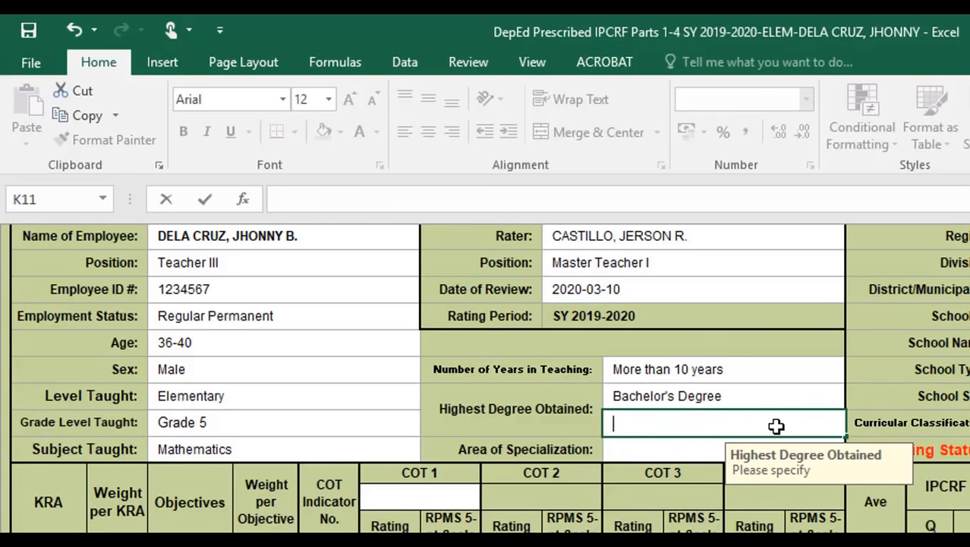
pyautogui.write('m')
pyautogui.press('BackSpace')
pyautogui.press('BackSpace')
pyautogui.write('M')
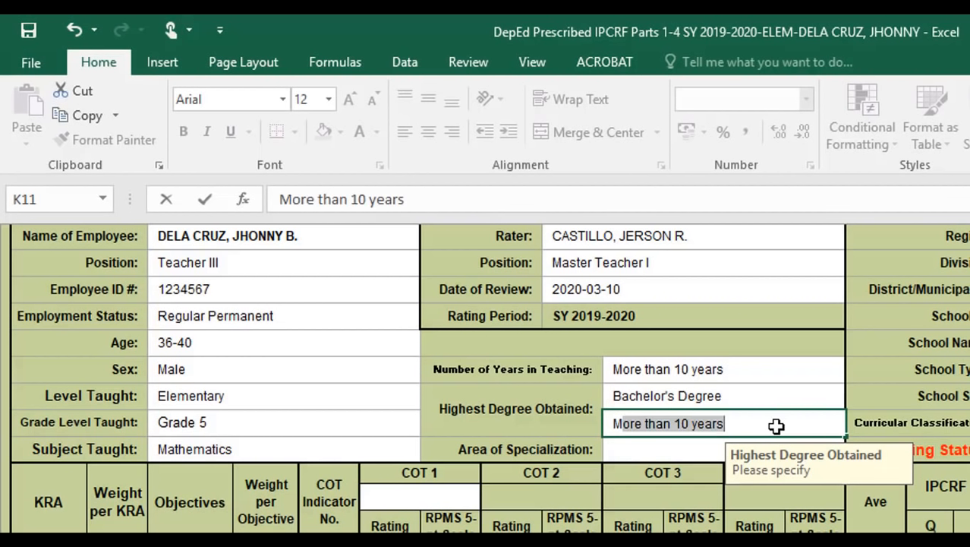
pyautogui.write('AED')
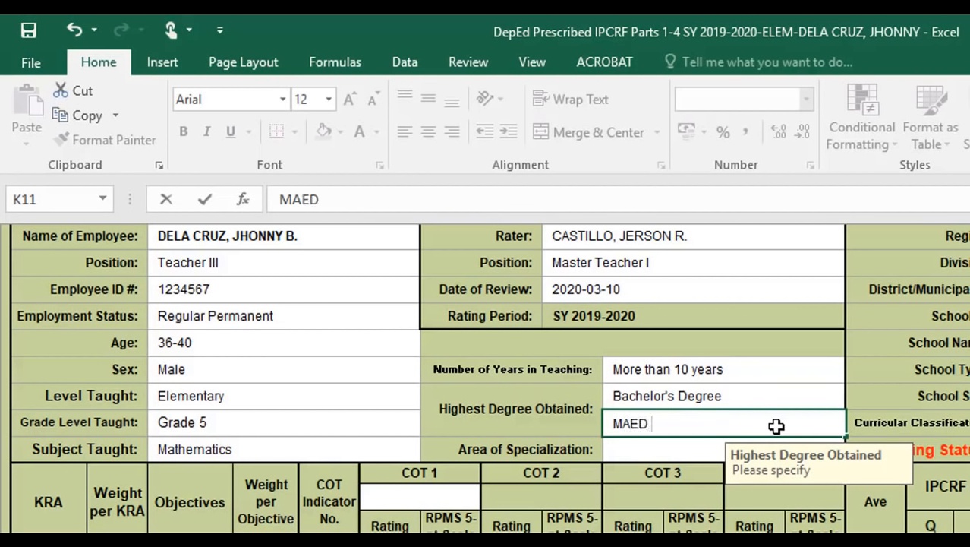
pyautogui.write(' - CAR ')
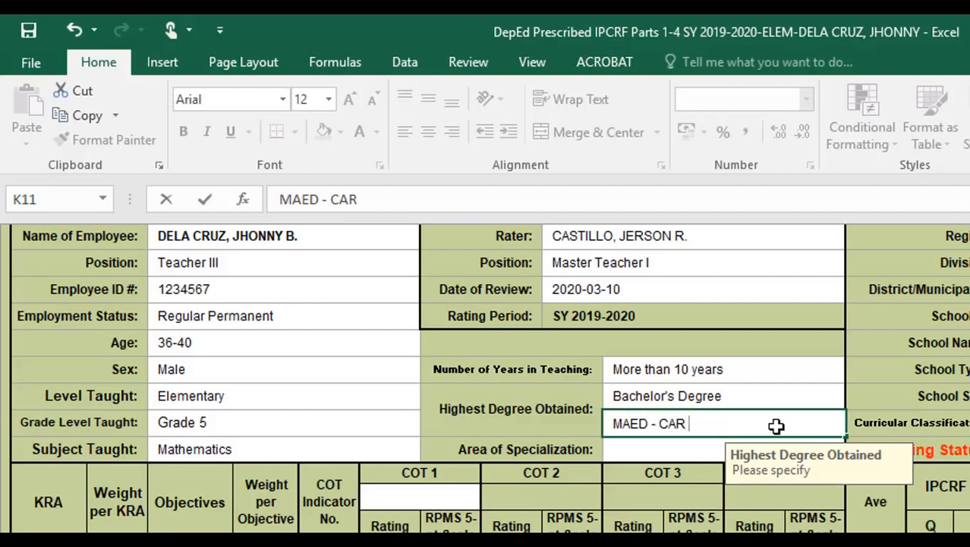
pyautogui.write('(')
pyautogui.write('42 uni')
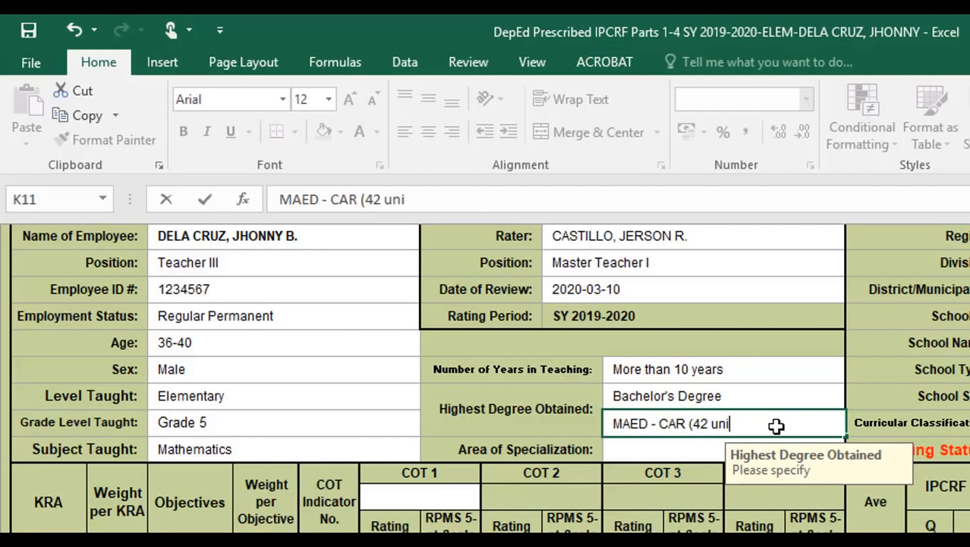
pyautogui.write('ts)')
pyautogui.click(687, 454)
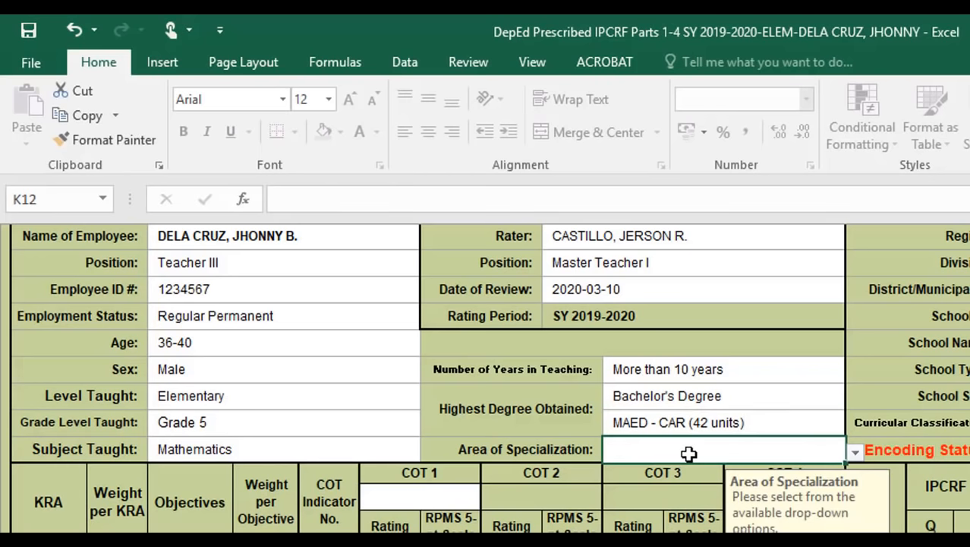
# - Choose Mathematics as the Area of Specialization in K12
pyautogui.click(854, 455)
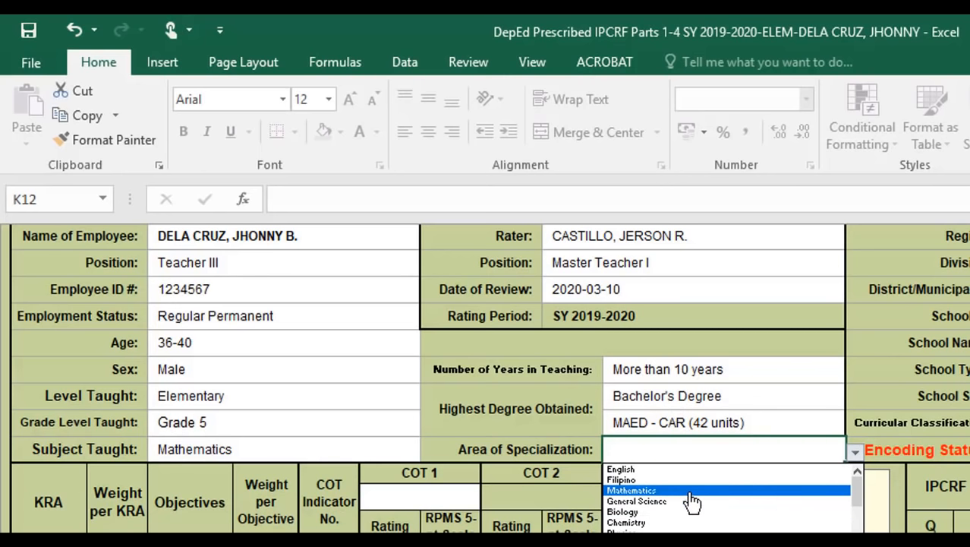
pyautogui.click(864, 512)
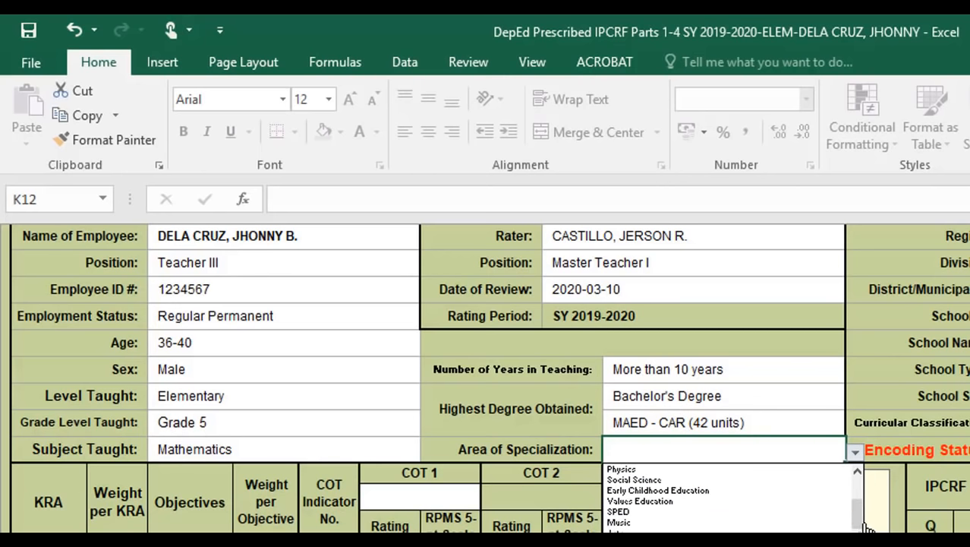
pyautogui.moveTo(863, 518); pyautogui.dragTo(860, 484)
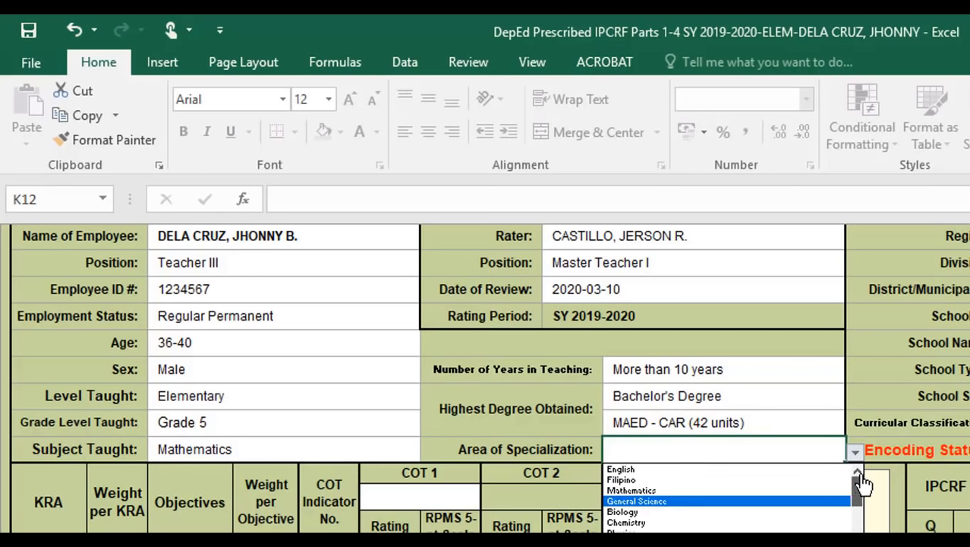
pyautogui.click(656, 492)
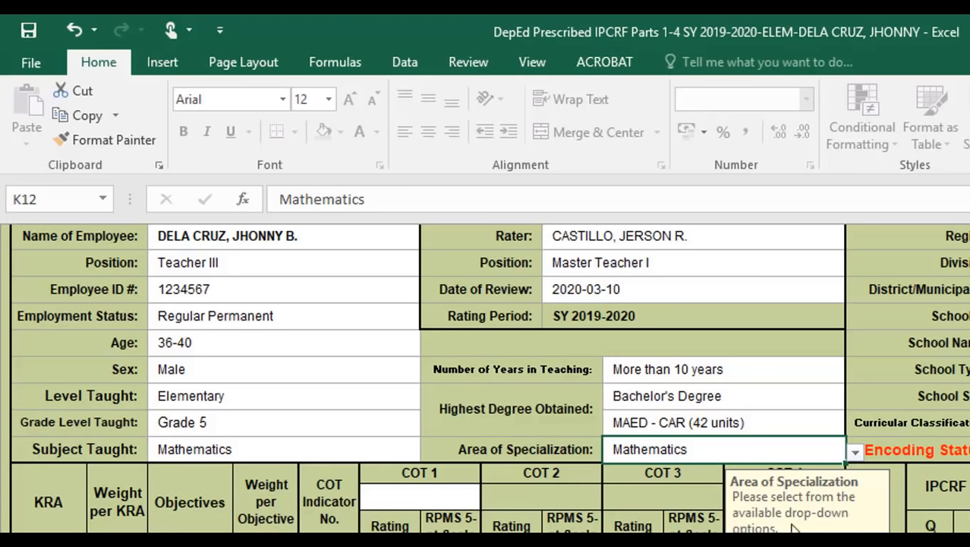
pyautogui.click(645, 423)
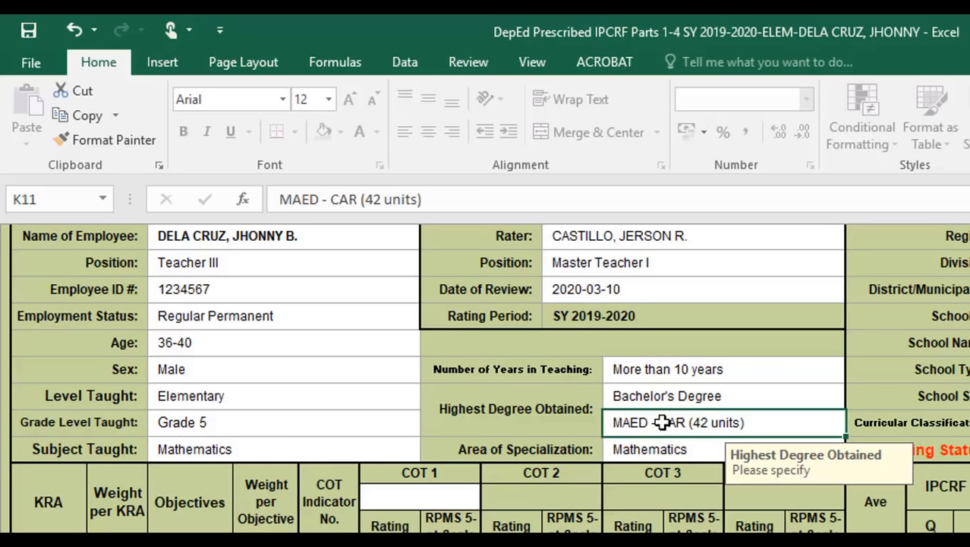
pyautogui.scroll(-1, 739, 453)
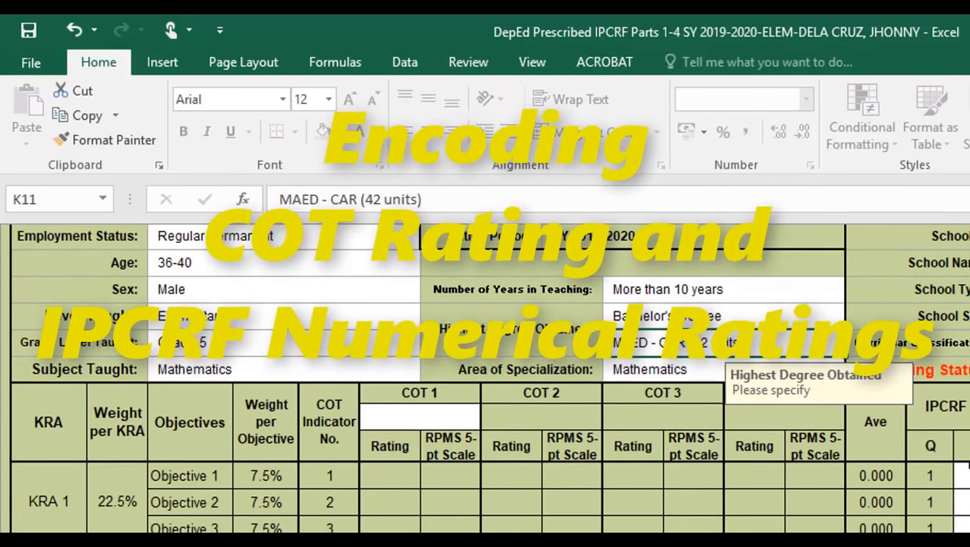
# - Scroll down to the COT ratings table and select the COT 1 subject cell G14
pyautogui.scroll(-1, 963, 472)
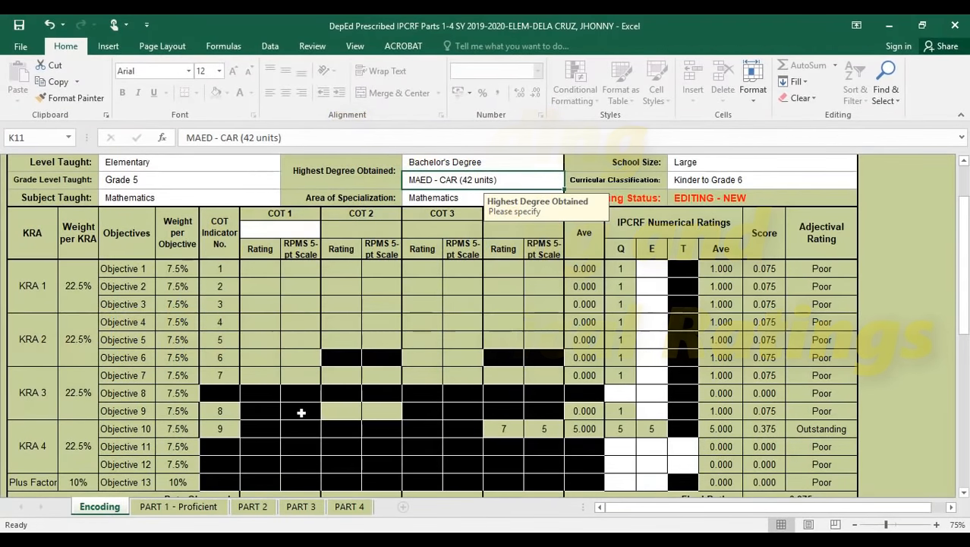
pyautogui.scroll(-1, 343, 384)
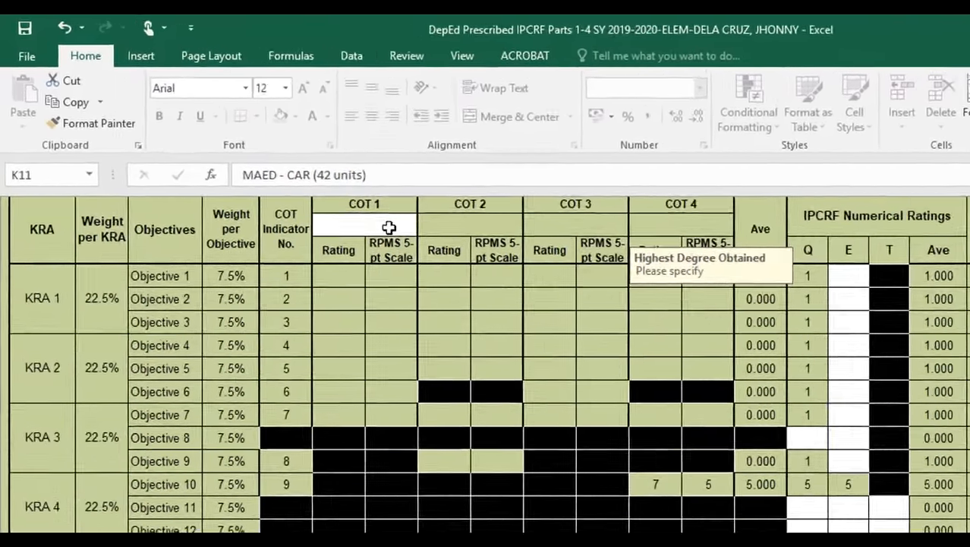
pyautogui.click(300, 172)
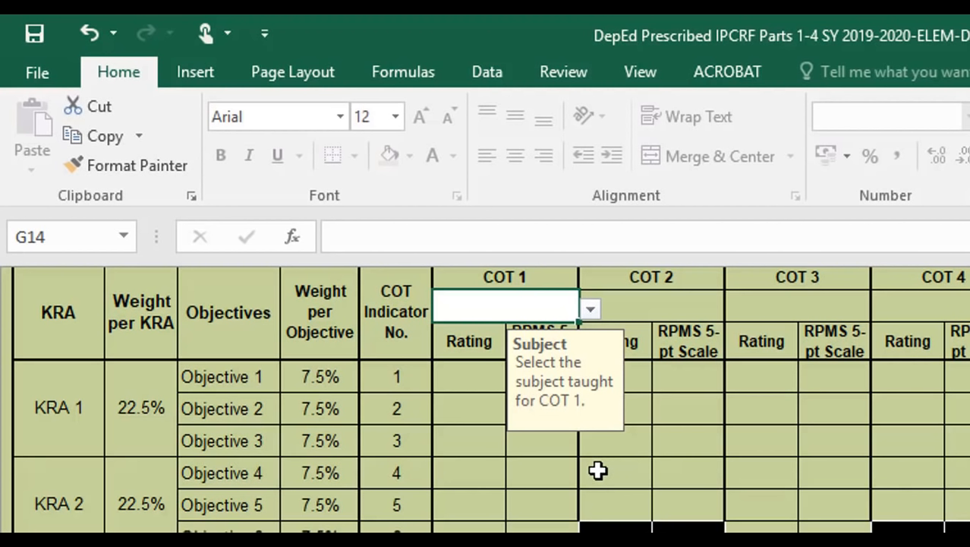
# - Pick Mathematics from the G14 dropdown as the COT 1 subject
pyautogui.click(592, 311)
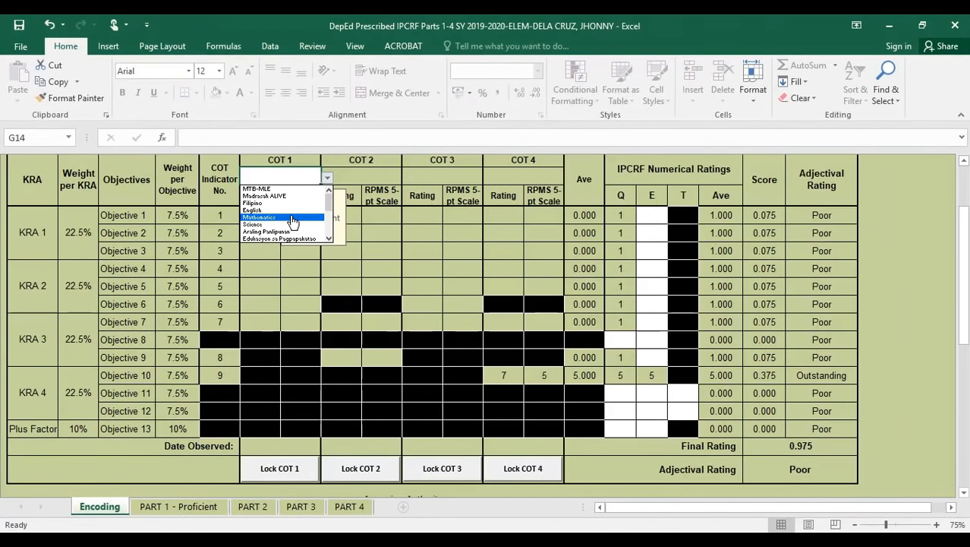
pyautogui.click(293, 219)
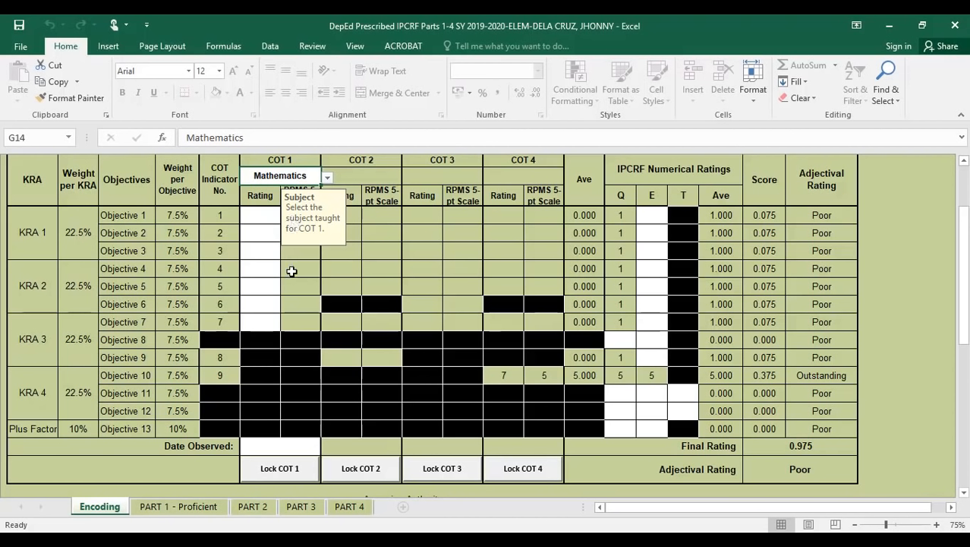
pyautogui.scroll(10, 292, 271)
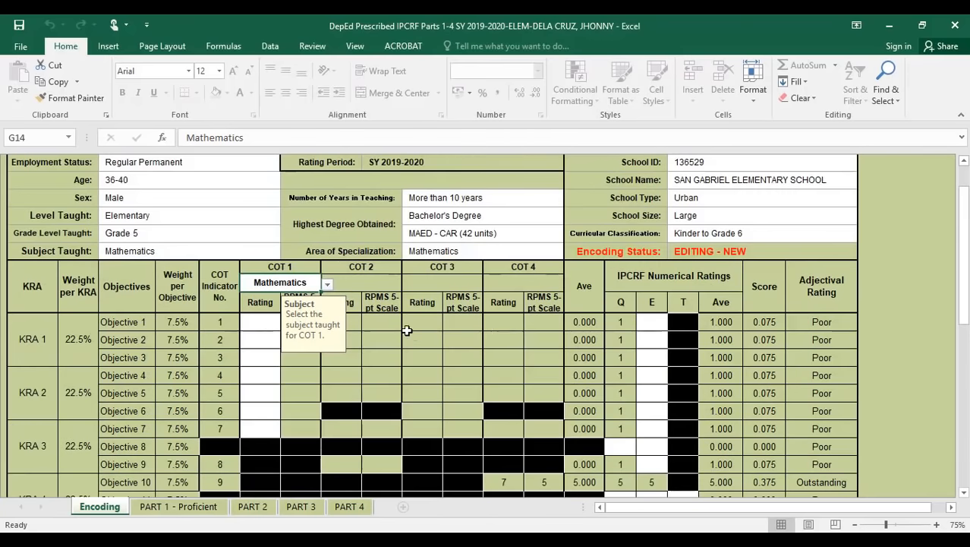
pyautogui.scroll(-9, 319, 334)
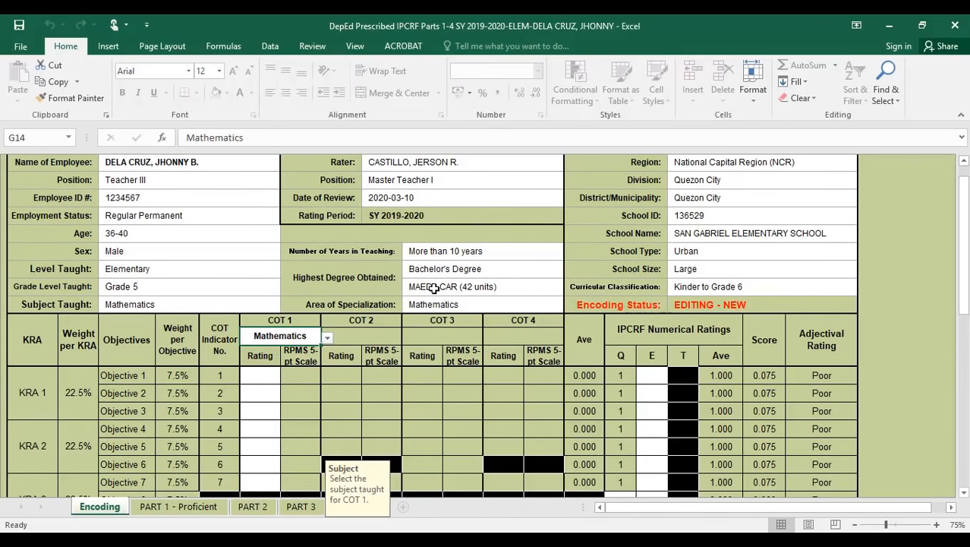
pyautogui.scroll(-2, 433, 289)
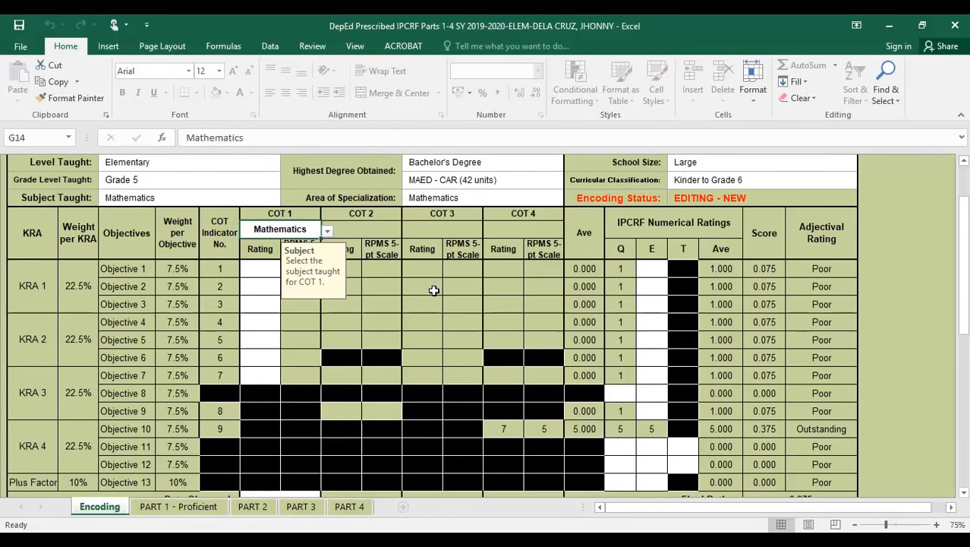
pyautogui.moveTo(965, 275); pyautogui.dragTo(966, 284)
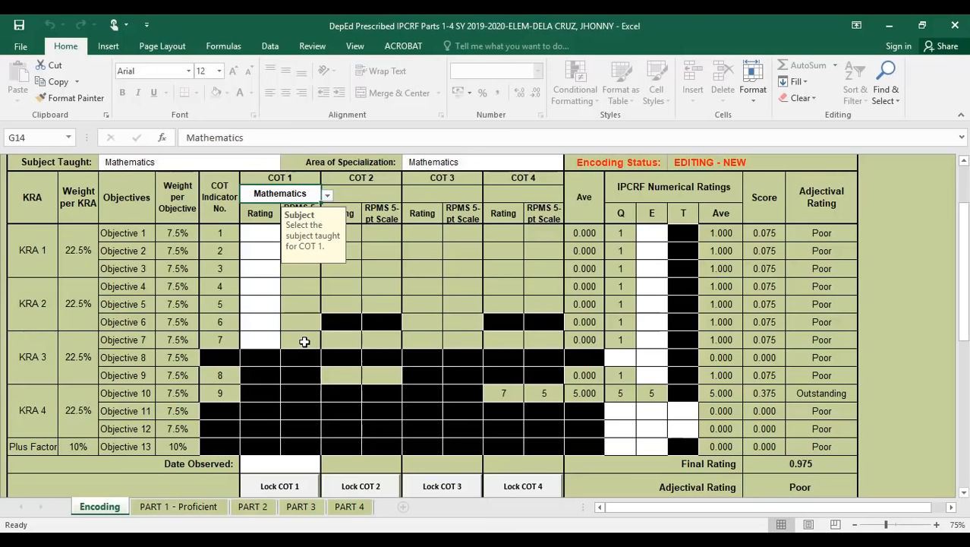
pyautogui.scroll(2, 698, 378)
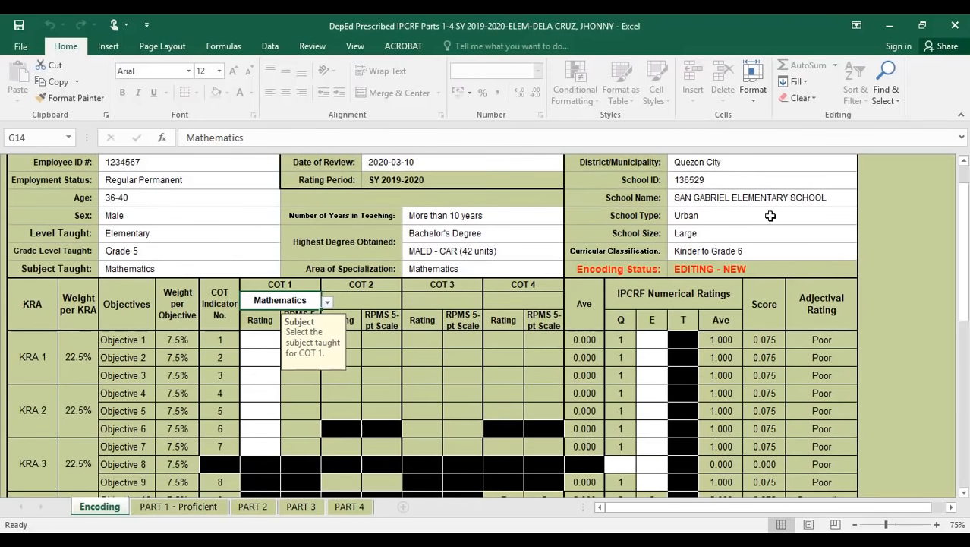
pyautogui.scroll(6, 761, 251)
pyautogui.scroll(-6, 761, 283)
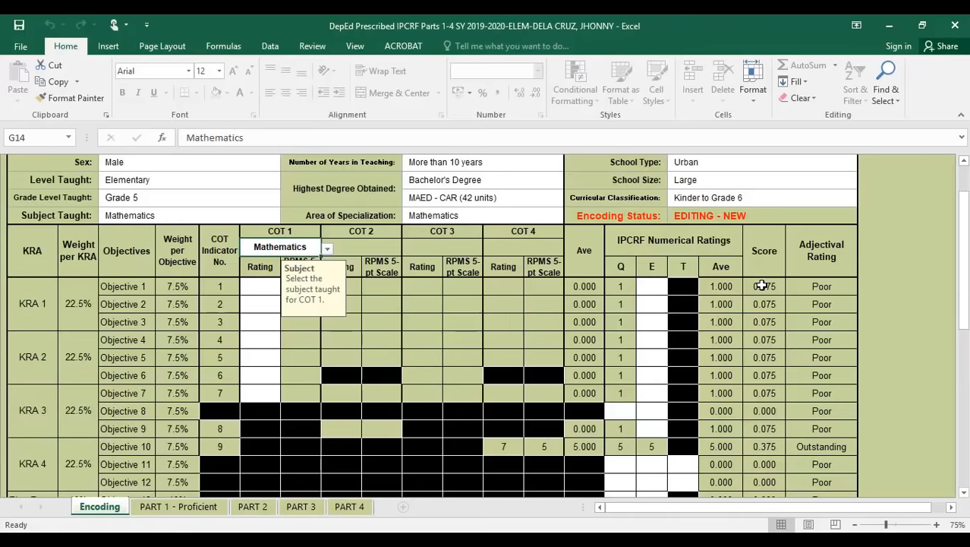
pyautogui.moveTo(963, 288); pyautogui.dragTo(876, 270)
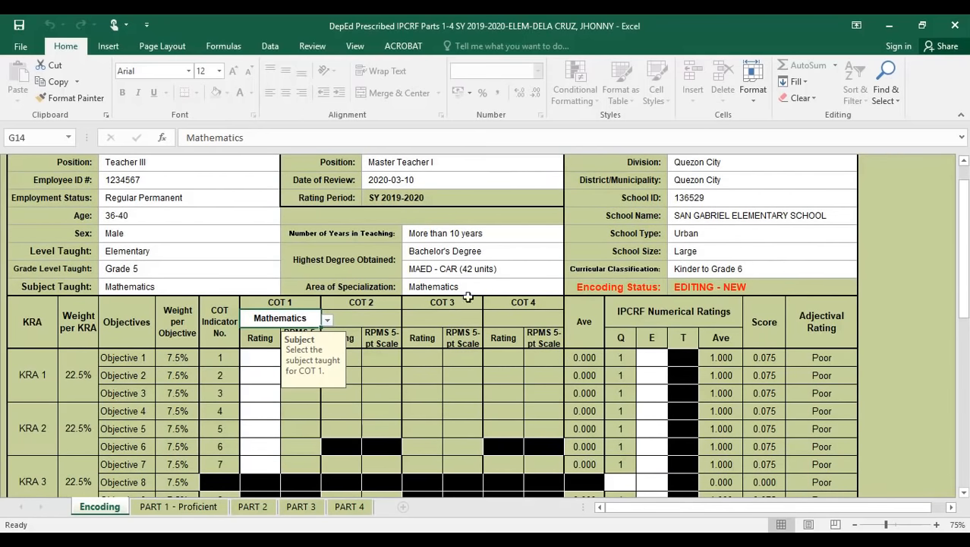
pyautogui.scroll(-2, 465, 346)
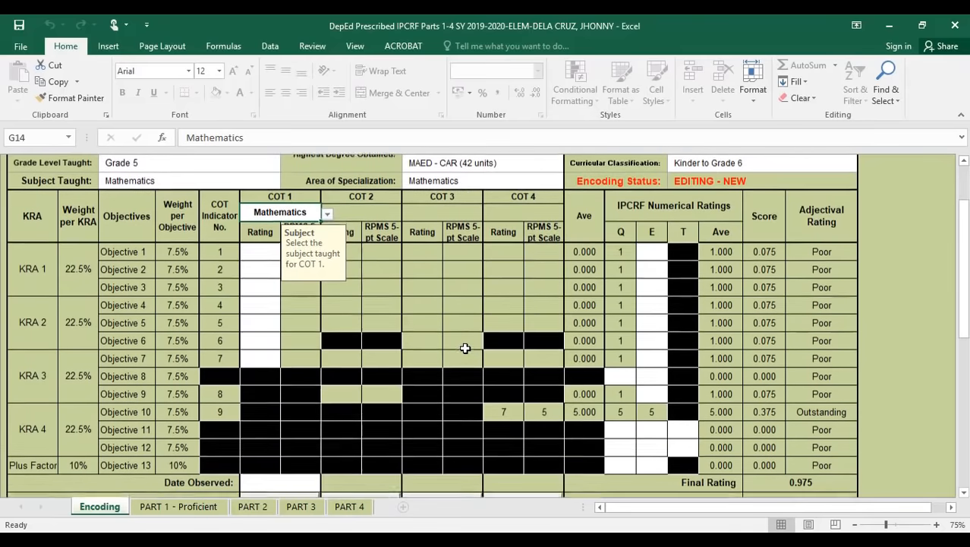
pyautogui.moveTo(965, 297); pyautogui.dragTo(968, 301)
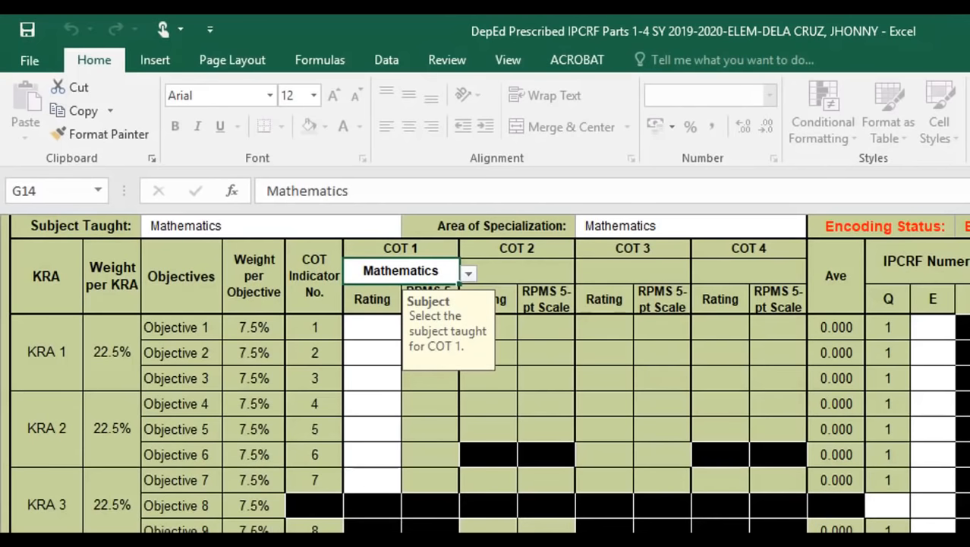
# - Enter COT 1 ratings 6, 7, 5, 7, 6, 6, 7 for Objectives 1–7 starting at G16
pyautogui.click(369, 330)
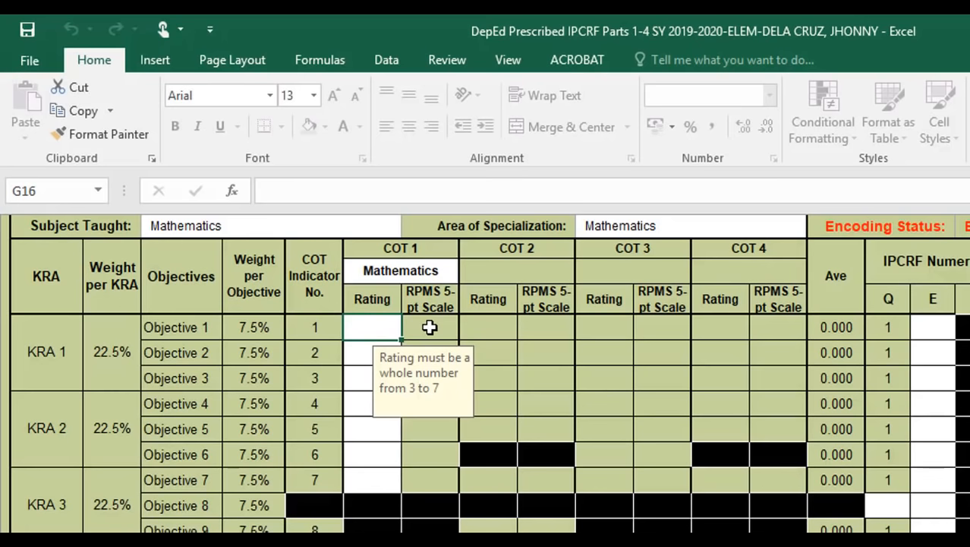
pyautogui.write('6')
pyautogui.press('Return')
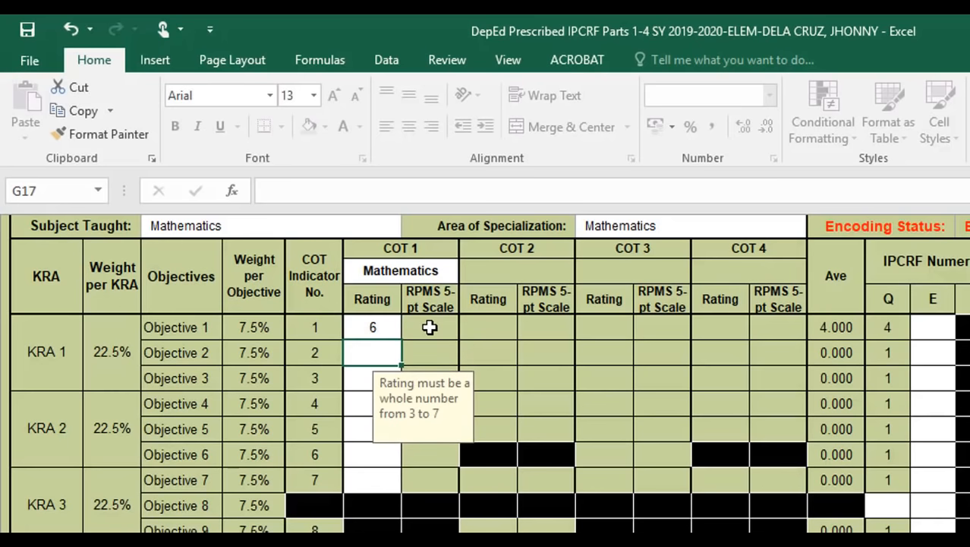
pyautogui.write('7')
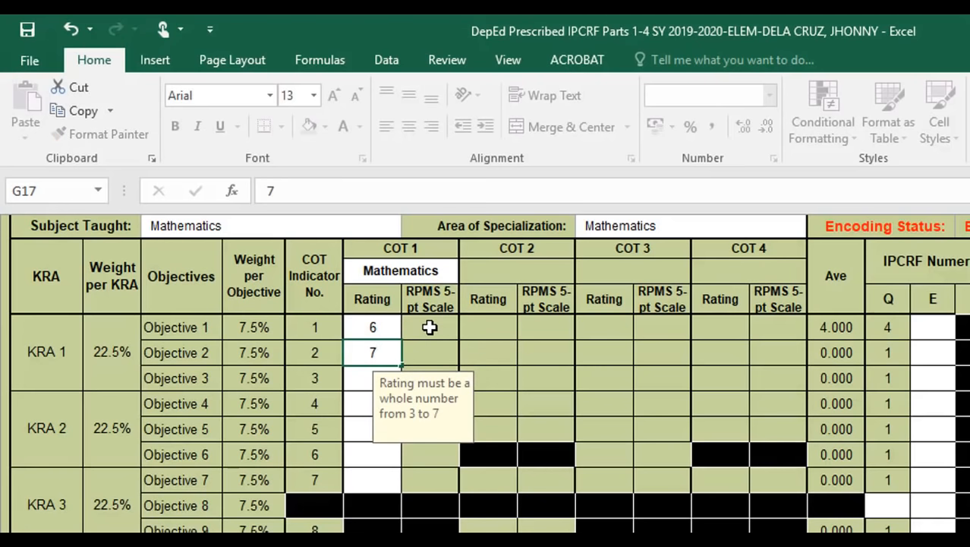
pyautogui.press('Return')
pyautogui.write('5')
pyautogui.press('Return')
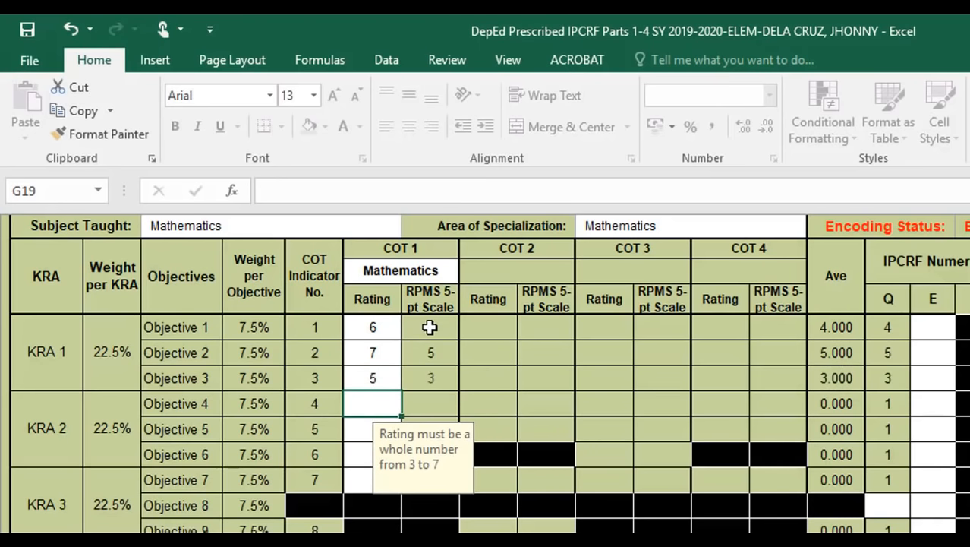
pyautogui.write('7')
pyautogui.press('Return')
pyautogui.write('6')
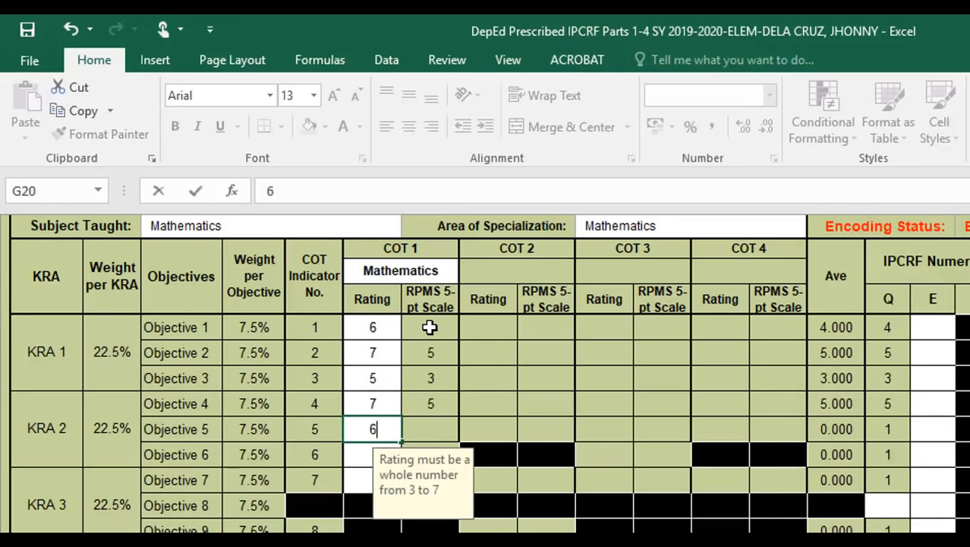
pyautogui.press('Return')
pyautogui.write('6')
pyautogui.press('Return')
pyautogui.write('7')
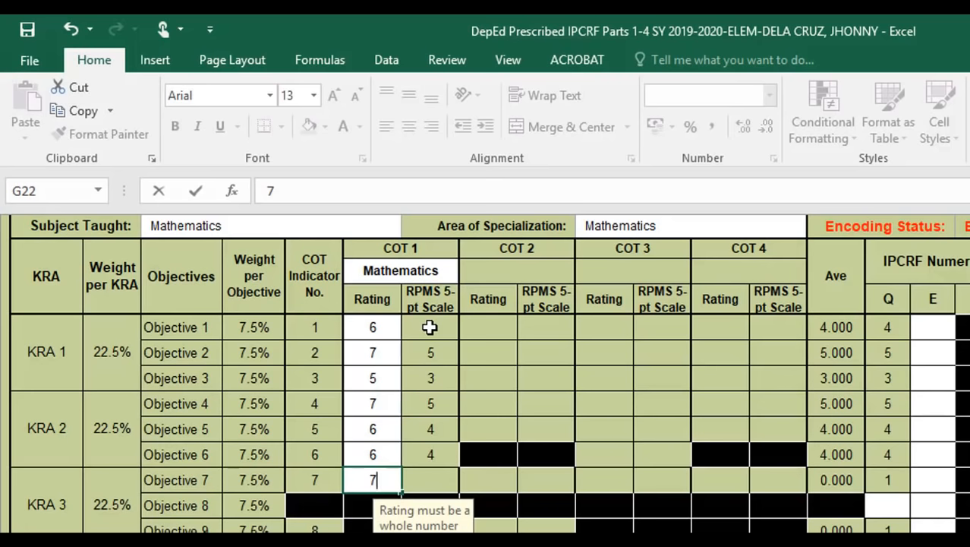
pyautogui.press('Return')
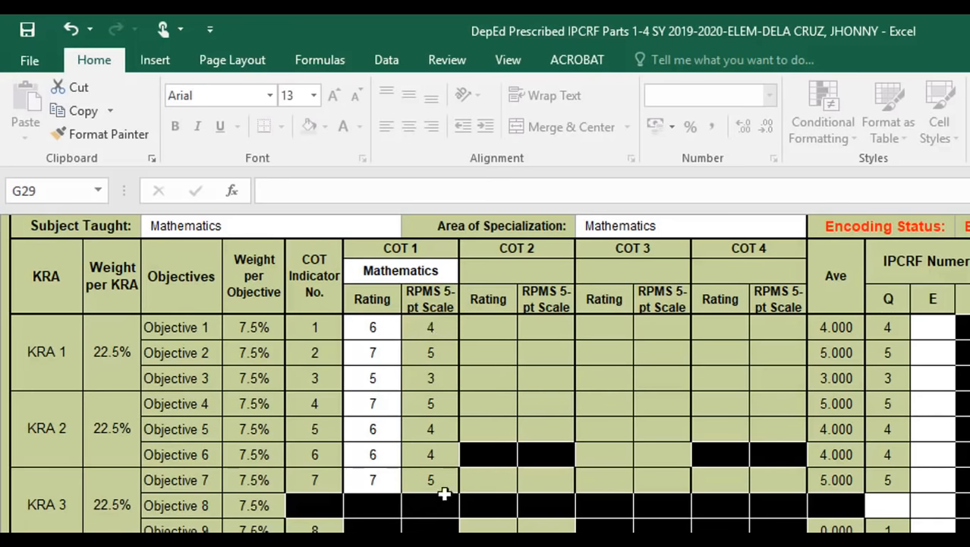
pyautogui.scroll(-1, 434, 436)
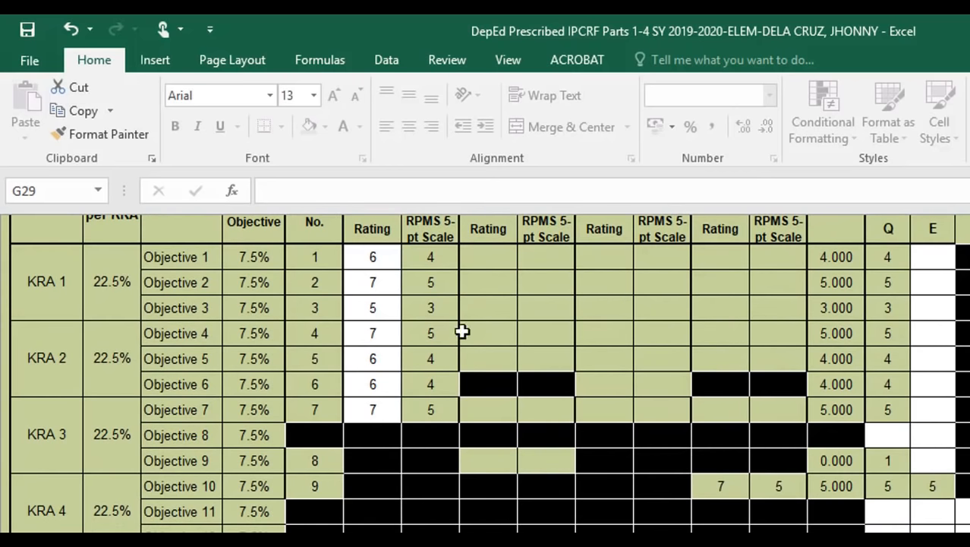
pyautogui.scroll(1, 517, 364)
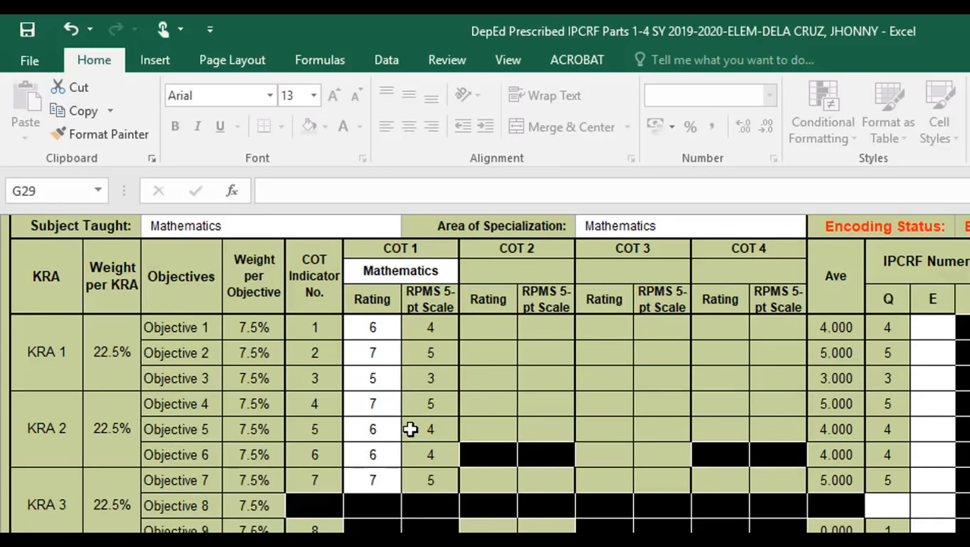
pyautogui.scroll(-1, 412, 429)
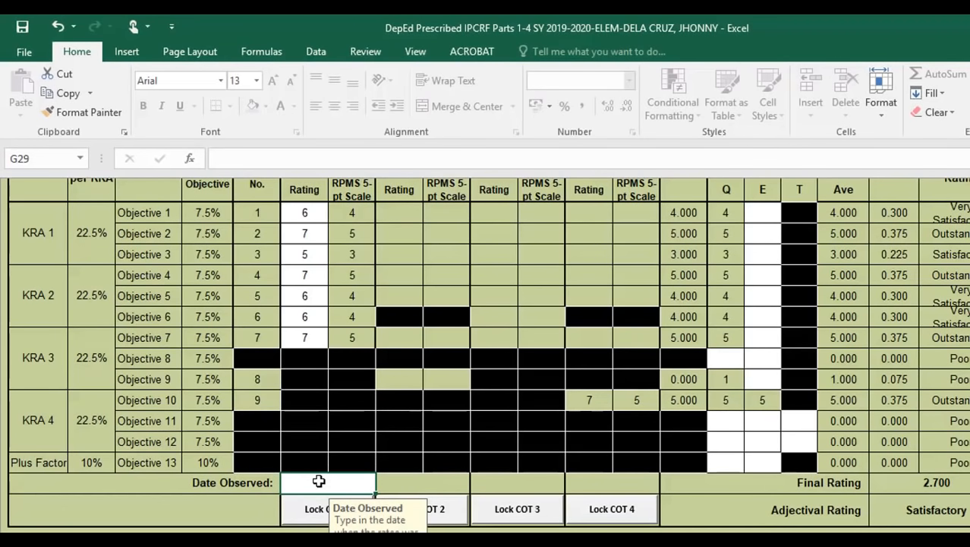
# - Enter 2020-07-10 as the COT 1 Date Observed in cell G29
pyautogui.write('2020')
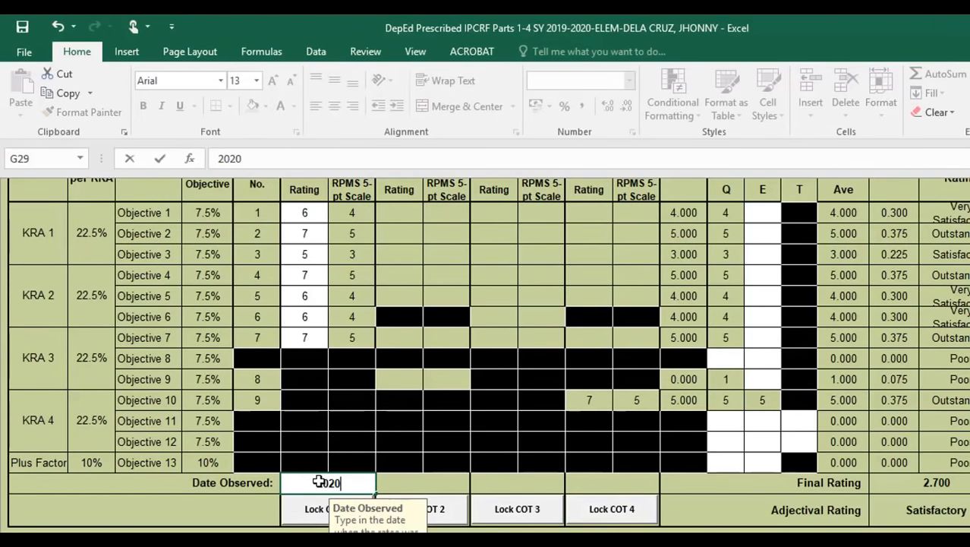
pyautogui.write('-07-10')
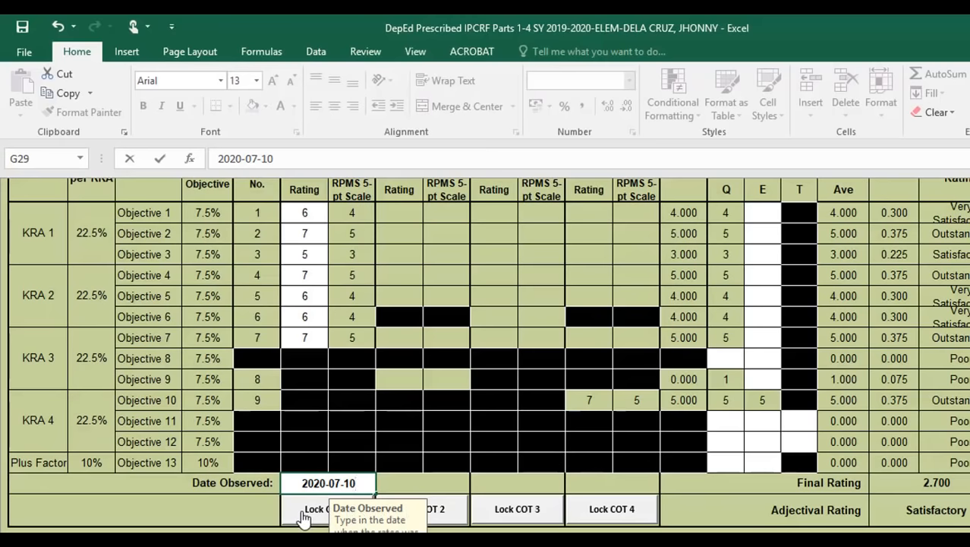
pyautogui.scroll(1, 585, 521)
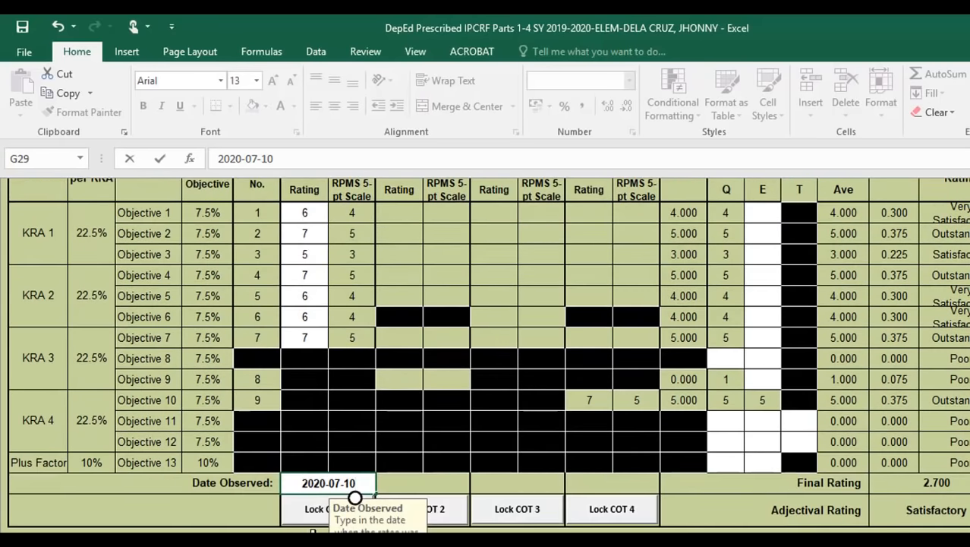
pyautogui.scroll(-1, 318, 505)
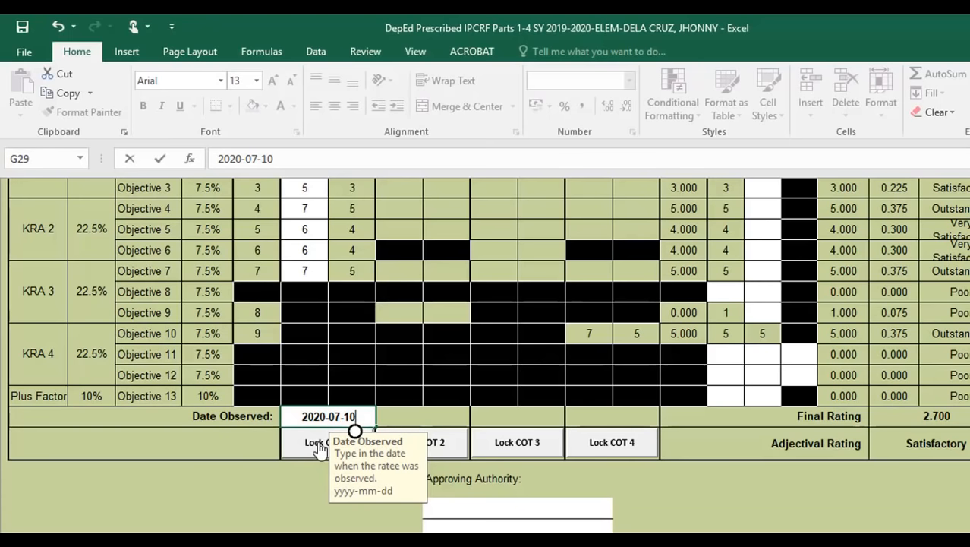
# - Lock the COT 1 ratings with the rater password, entered and confirmed
pyautogui.click(319, 448)
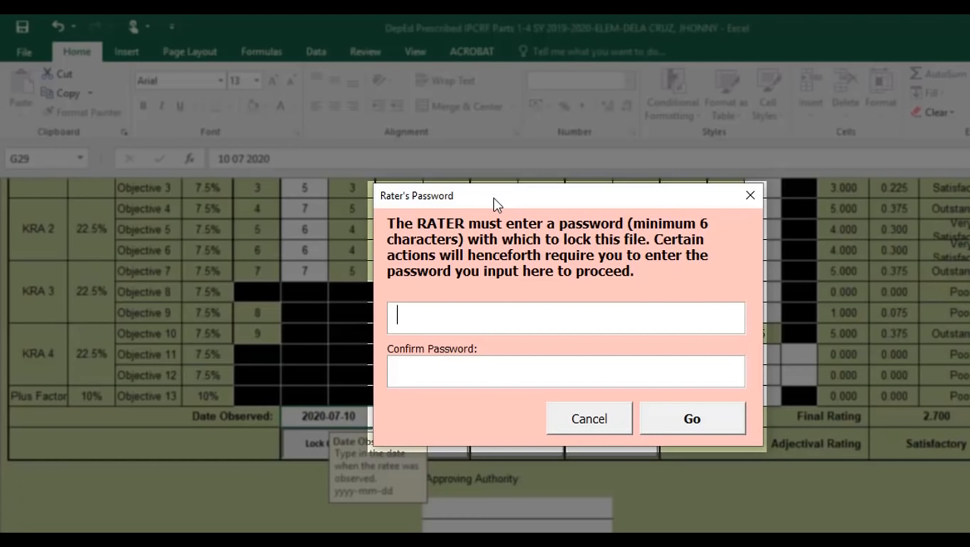
pyautogui.write('******')
pyautogui.press('Tab')
pyautogui.write('******')
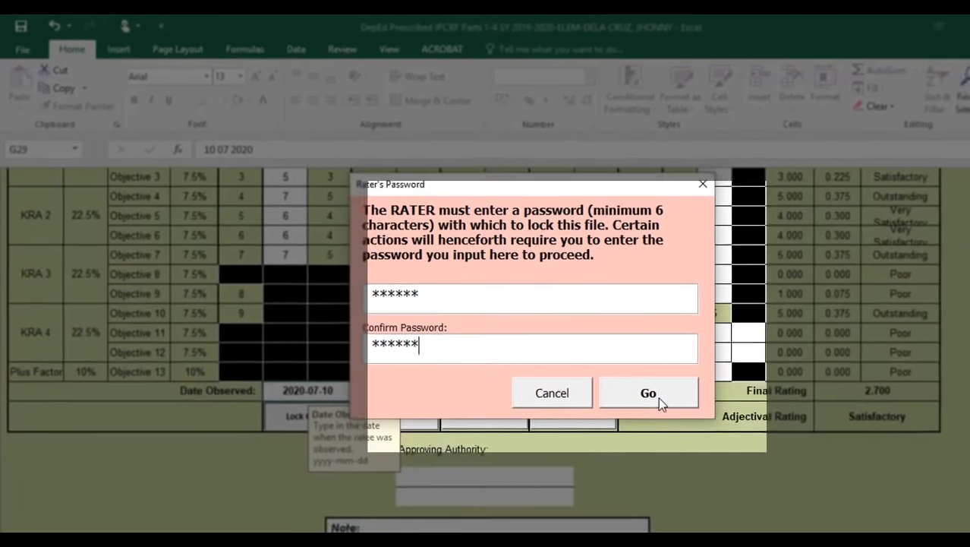
pyautogui.click(667, 404)
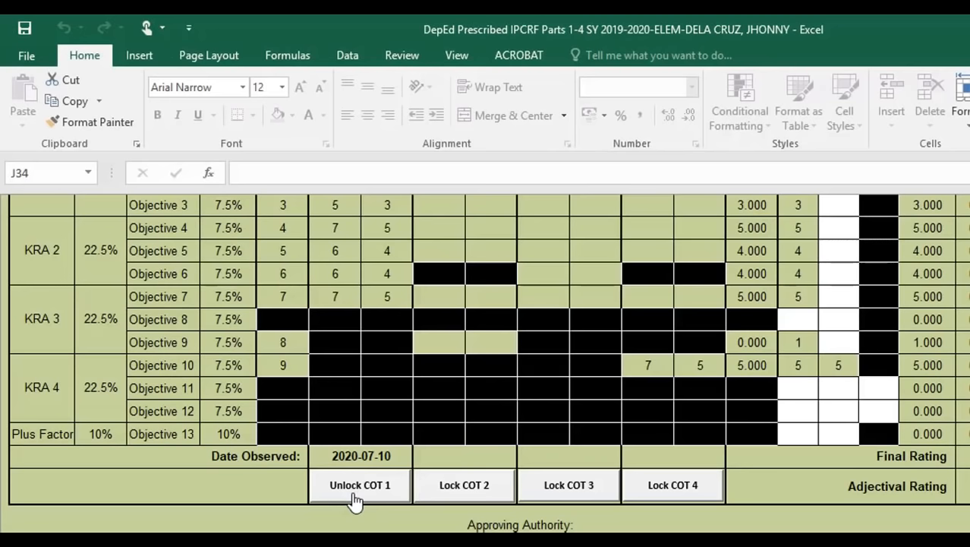
pyautogui.scroll(2, 355, 497)
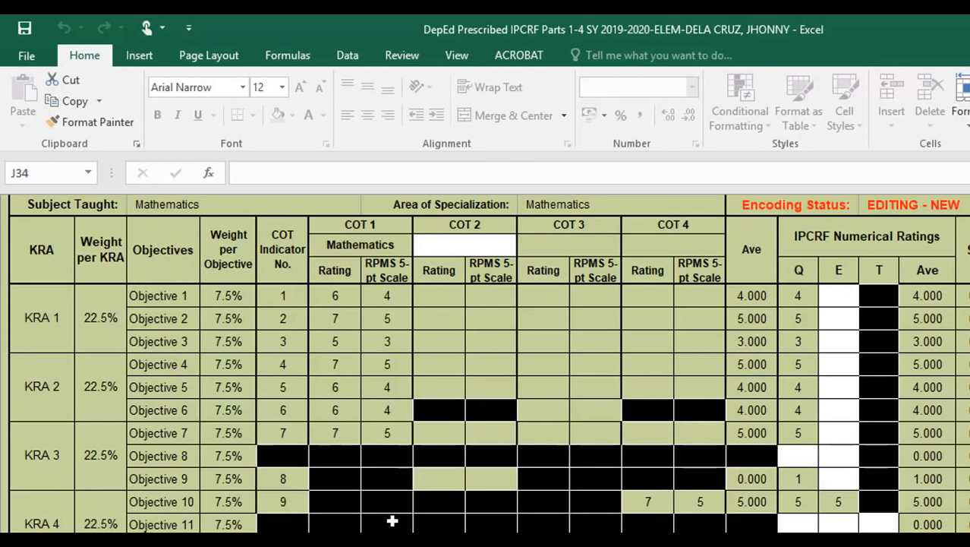
# - Open the COT 2 subject list in cell I14 and scroll toward Mathematics
pyautogui.click(480, 243)
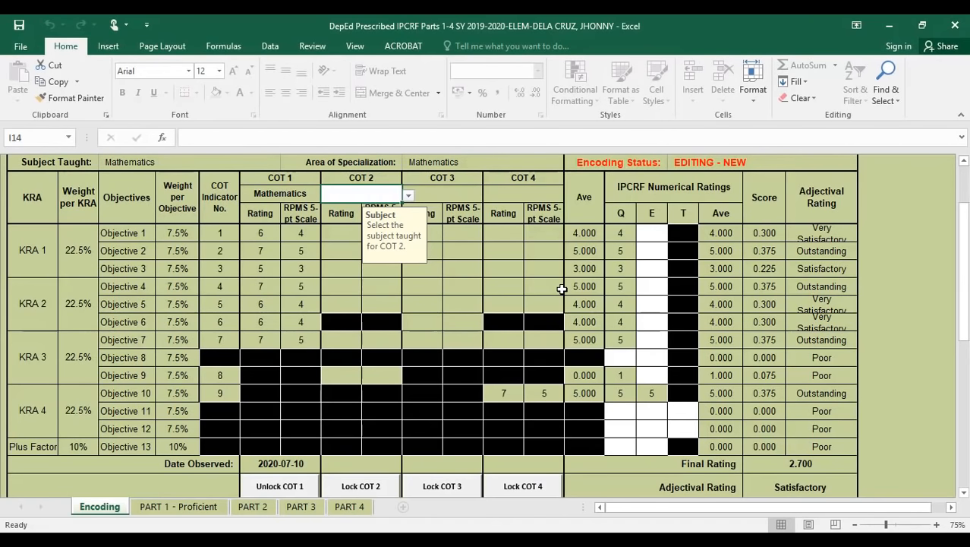
pyautogui.click(408, 196)
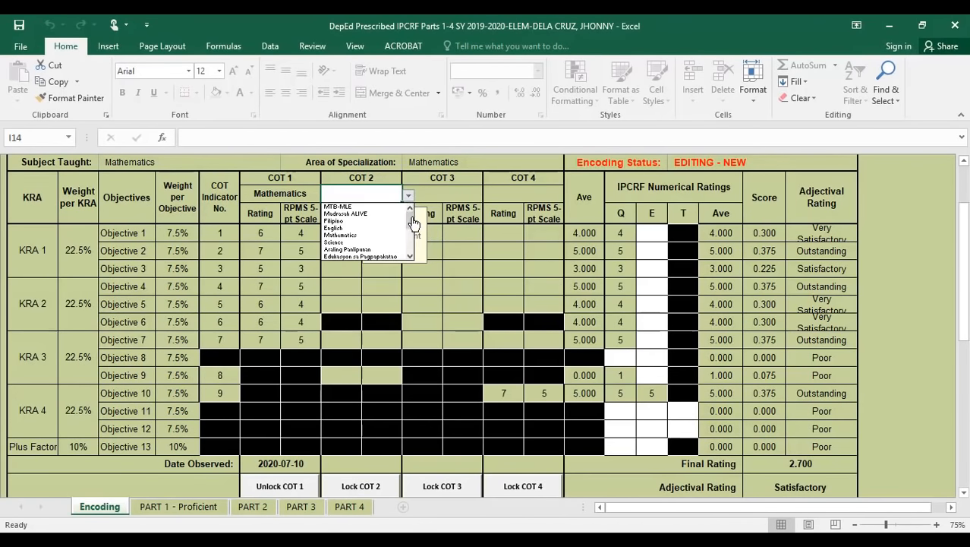
pyautogui.scroll(-1, 411, 226)
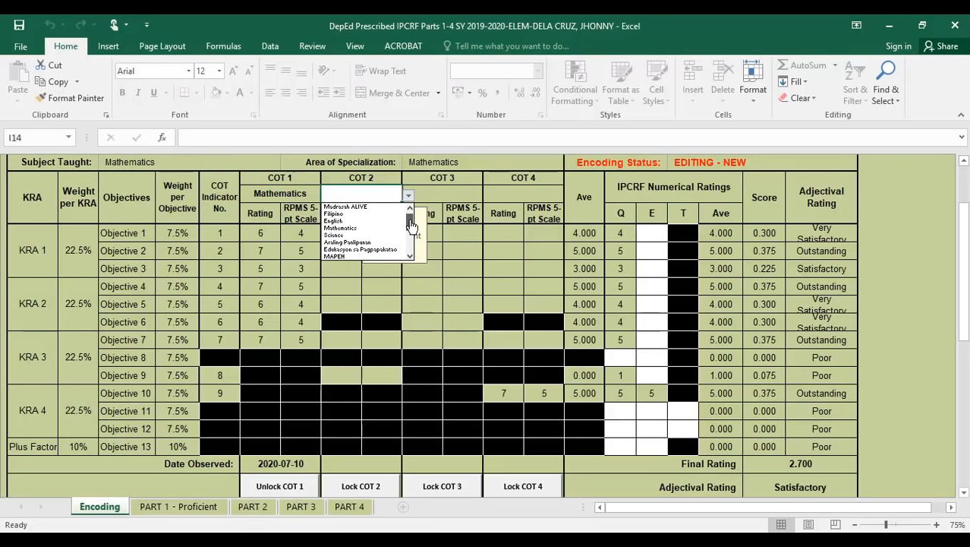
# - Choose Mathematics for COT 2 and rate Objectives 1–3 as 6, 6 and 7
pyautogui.click(343, 228)
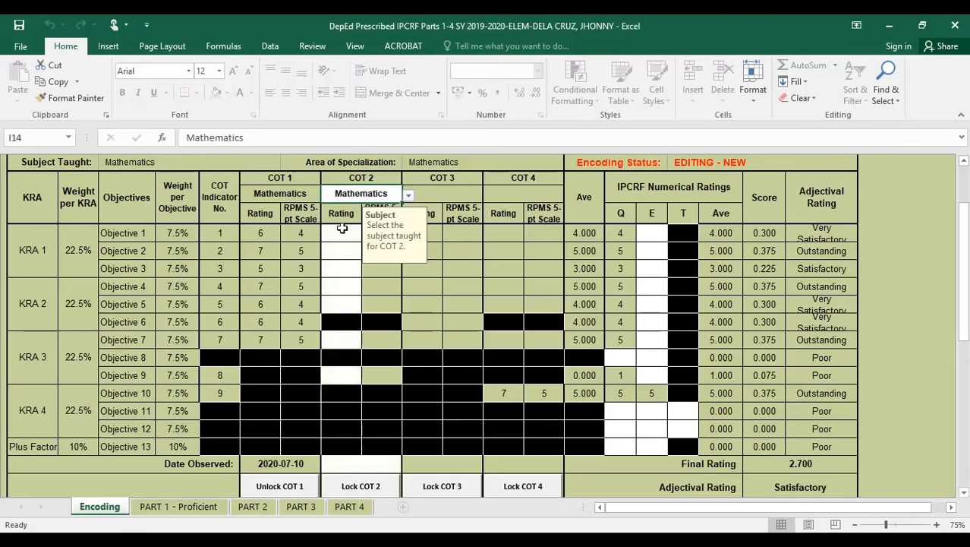
pyautogui.click(343, 229)
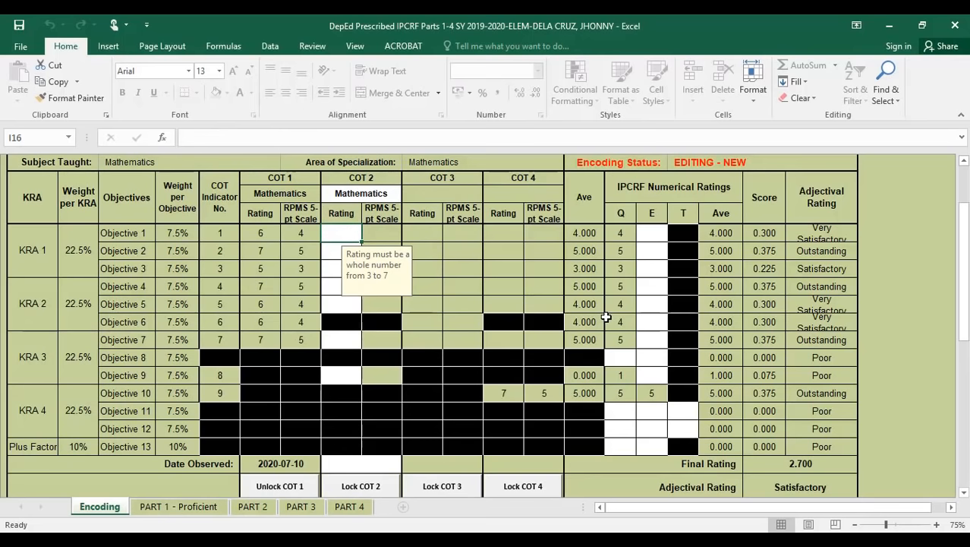
pyautogui.write('6')
pyautogui.press('Return')
pyautogui.write('6')
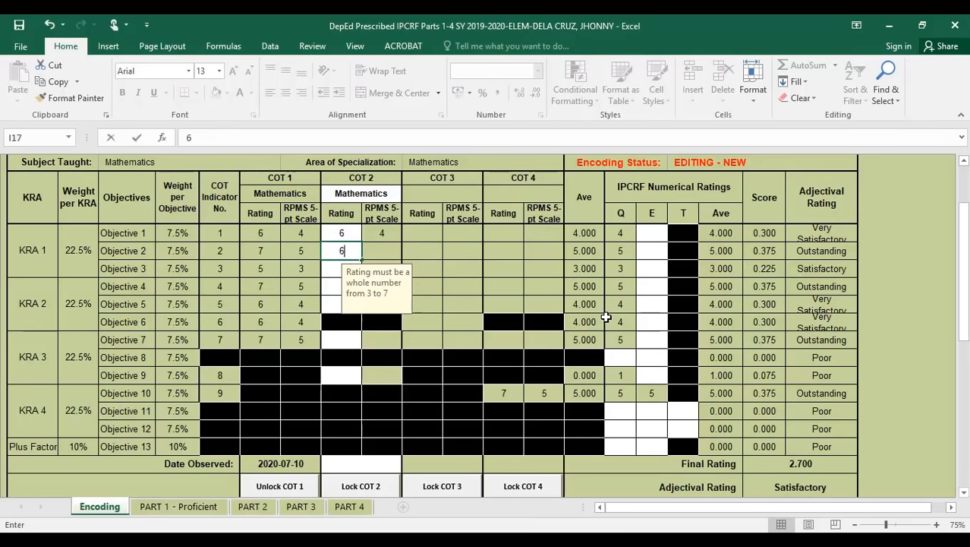
pyautogui.press('Return')
pyautogui.write('7')
pyautogui.press('Return')
# - Rate COT 2 Objectives 4, 5, 7 and 9 as 7, 7, 6 and 6
pyautogui.write('7')
pyautogui.press('Return')
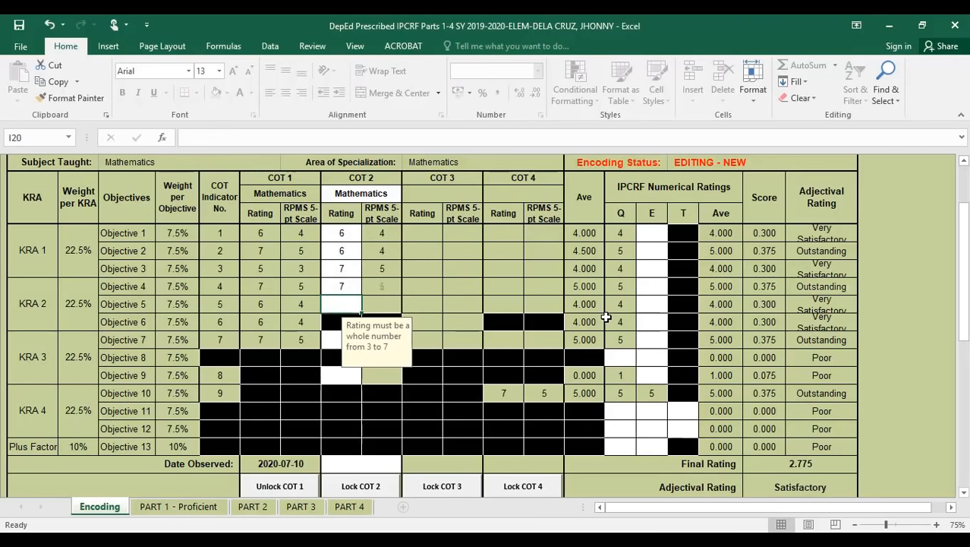
pyautogui.write('7')
pyautogui.press('Return')
pyautogui.write('6')
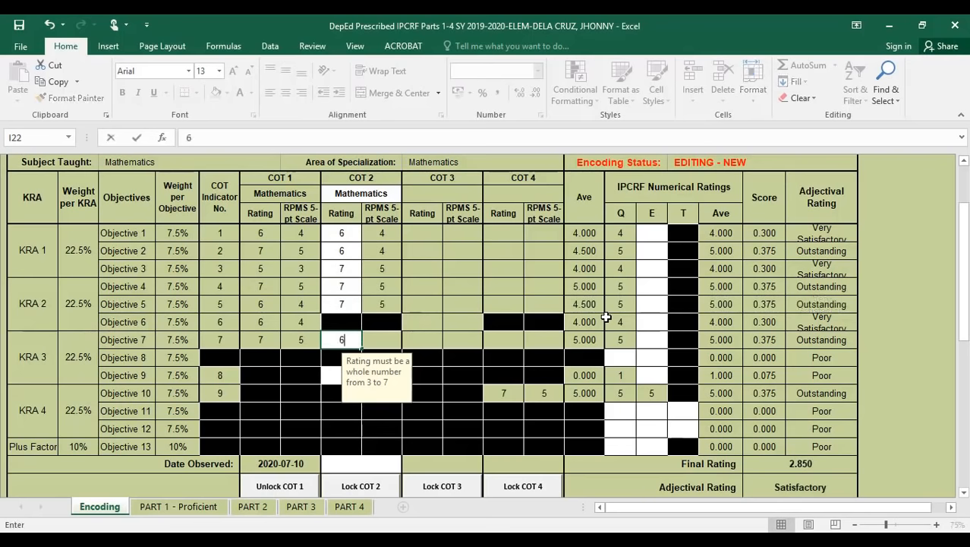
pyautogui.press('Return')
pyautogui.write('6')
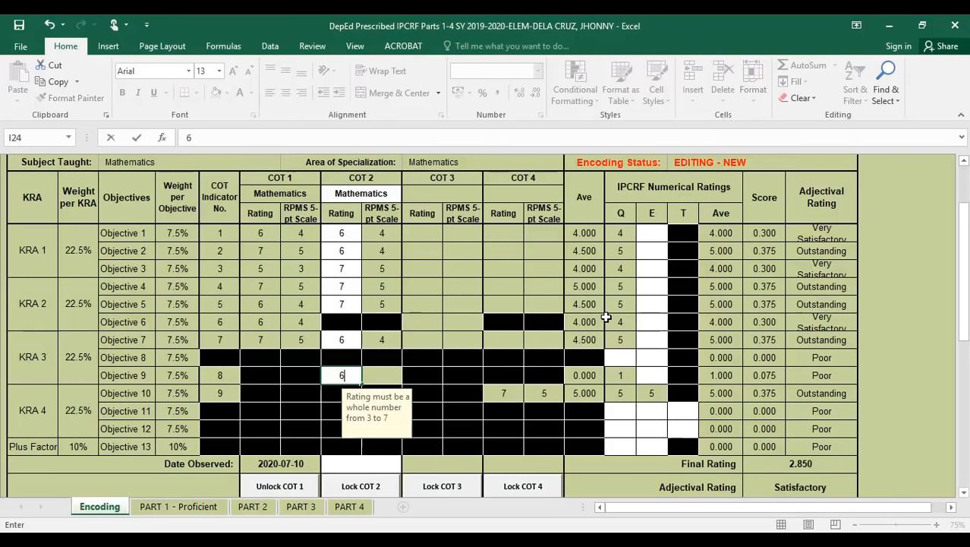
pyautogui.press('Return')
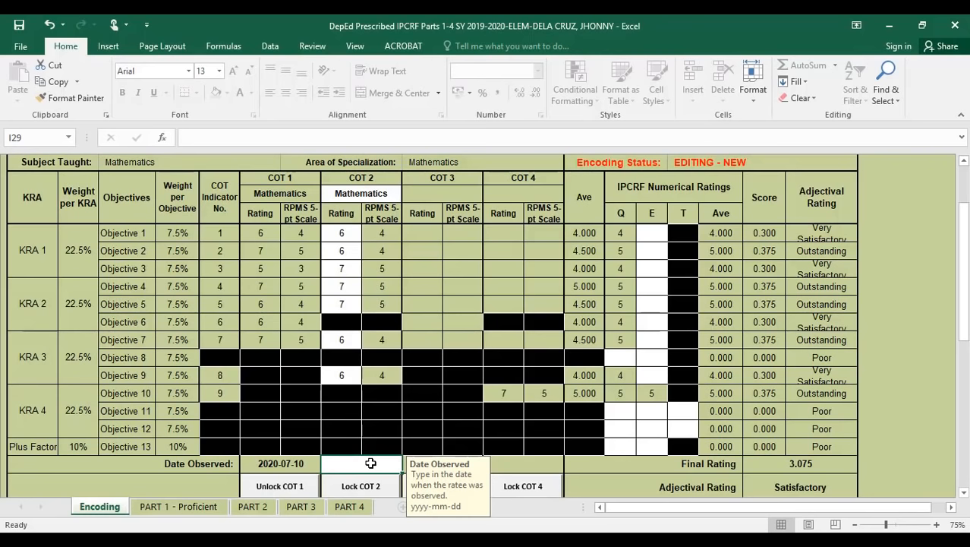
# - Enter 2019-09-09 as the COT 2 Date Observed after clearing an invalid-date error
pyautogui.write('0')
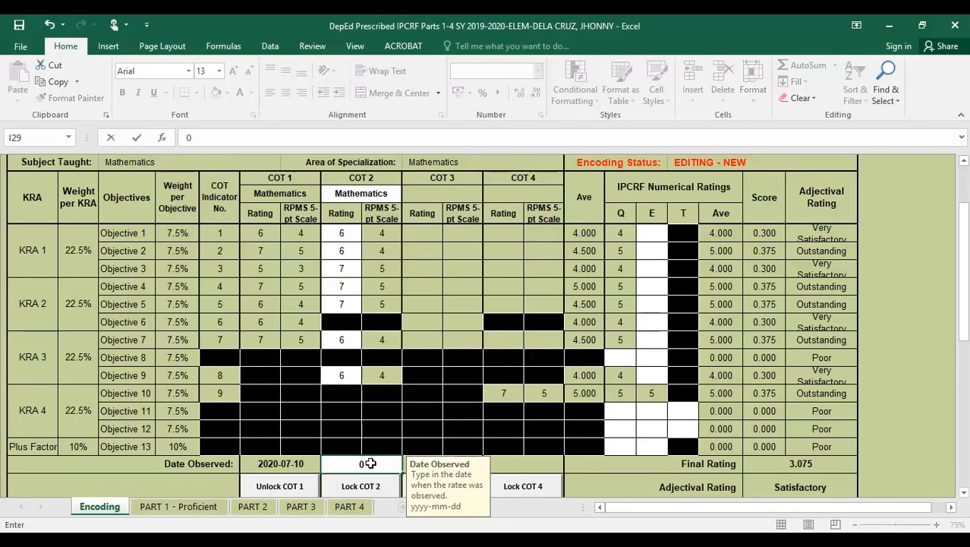
pyautogui.press('BackSpace')
pyautogui.write('2020')
pyautogui.click(266, 494)
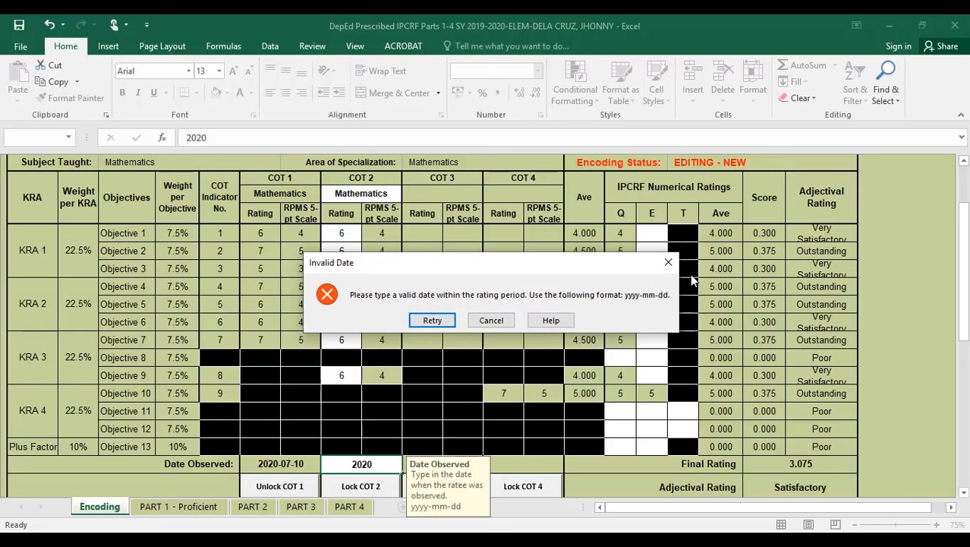
pyautogui.click(667, 264)
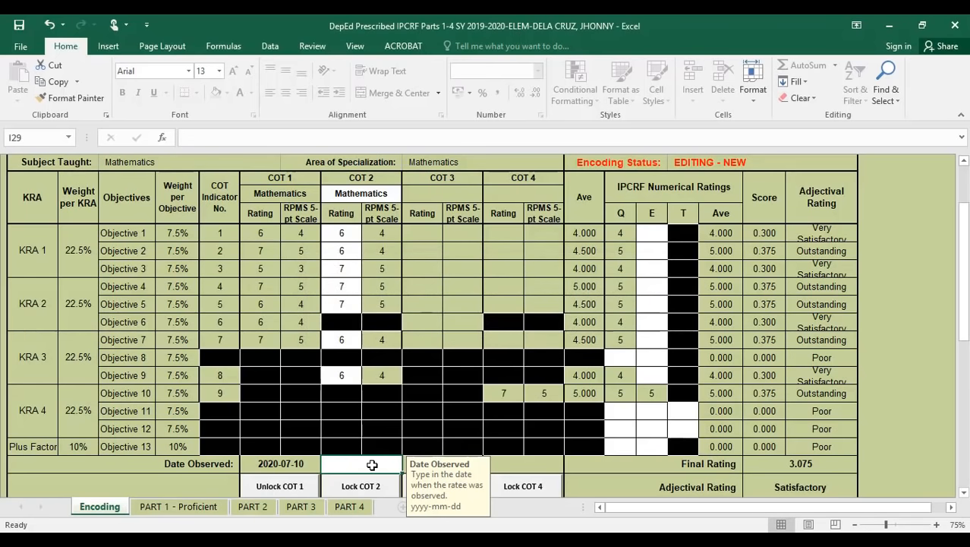
pyautogui.write('2')
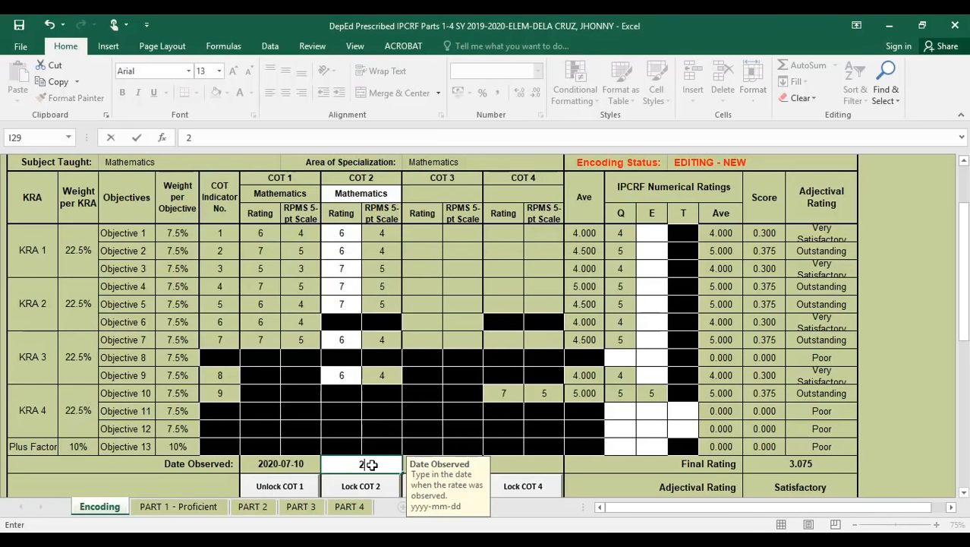
pyautogui.write('019-09-09')
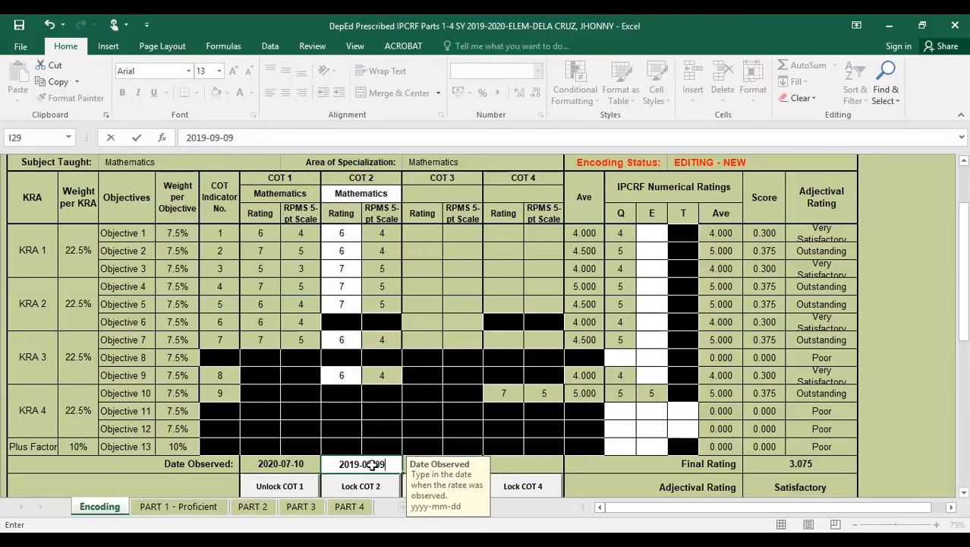
# - Lock COT 2 with the rater's password
pyautogui.click(370, 486)
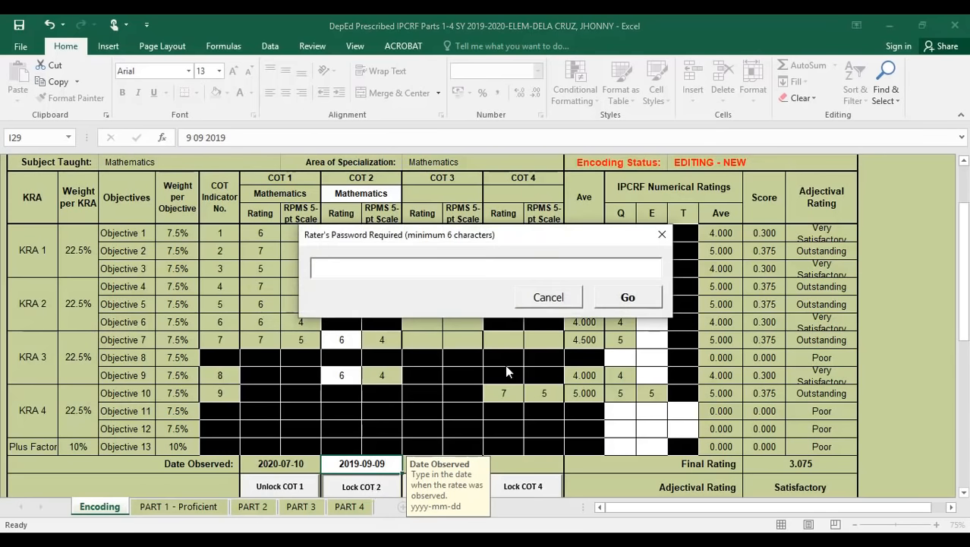
pyautogui.write('******')
pyautogui.click(638, 300)
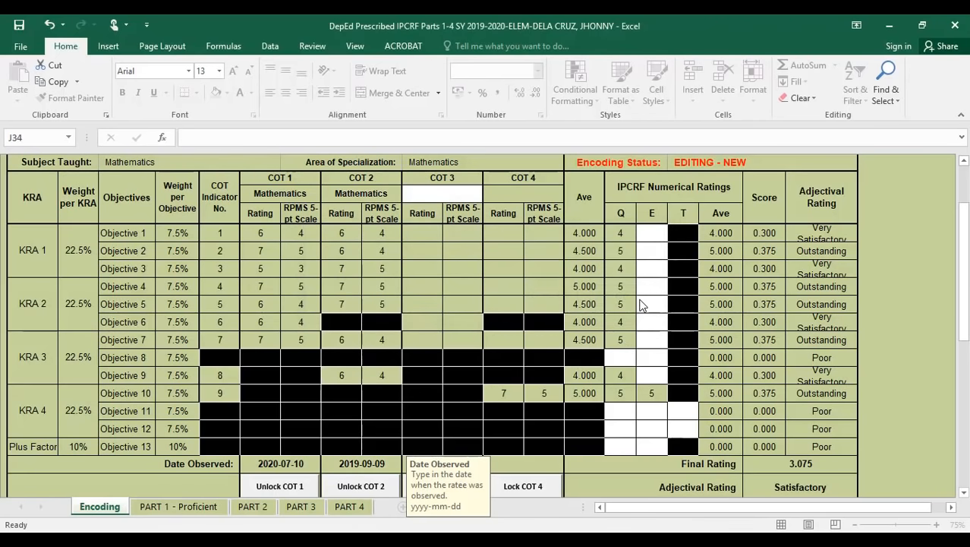
# - Unlock COT 1 using the rater's password
pyautogui.scroll(-1, 373, 321)
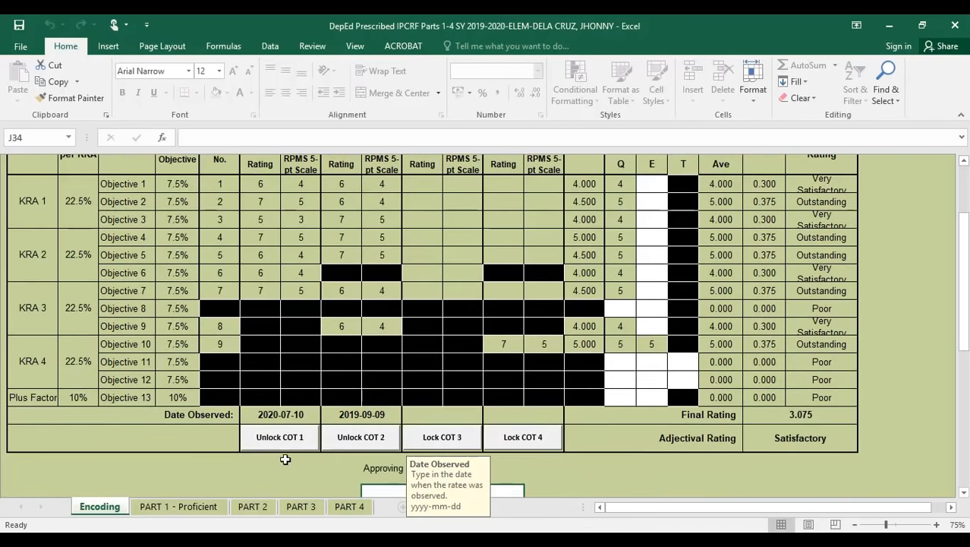
pyautogui.click(281, 439)
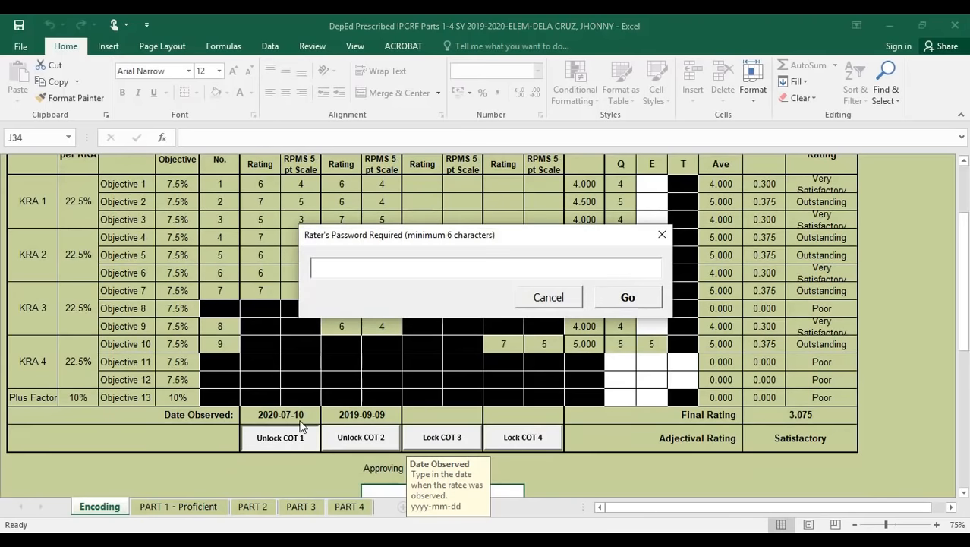
pyautogui.write('******')
pyautogui.click(631, 295)
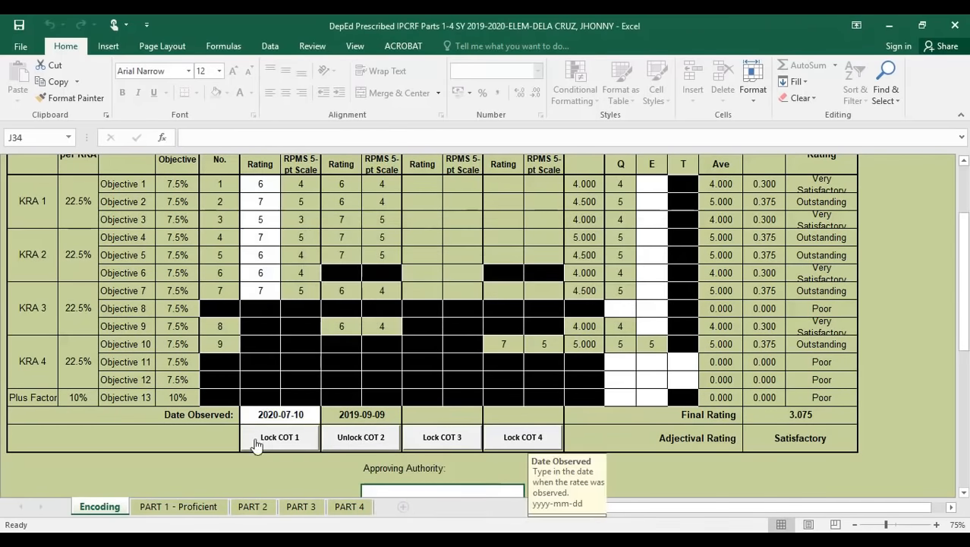
# - Correct the COT 1 Date Observed in G29 to 2019-07-10
pyautogui.click(273, 416)
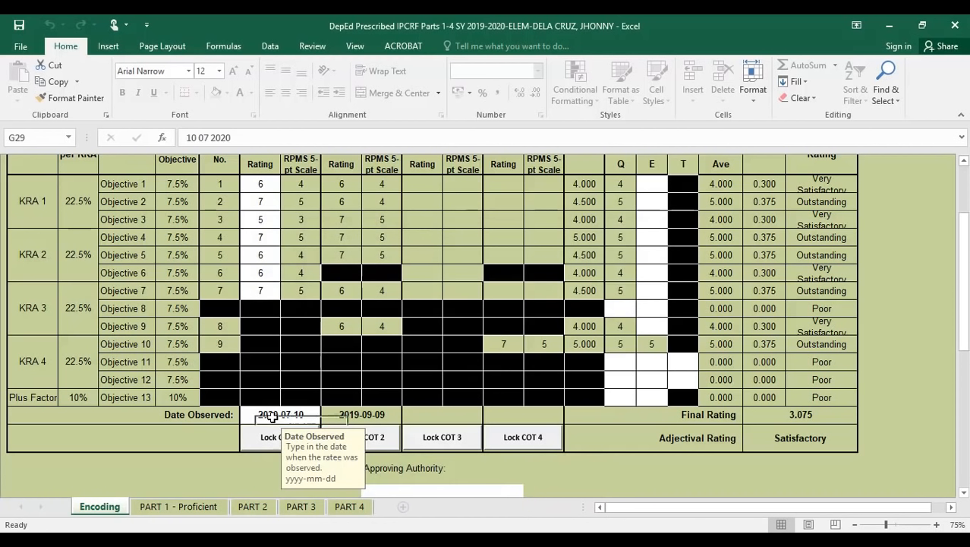
pyautogui.click(230, 138)
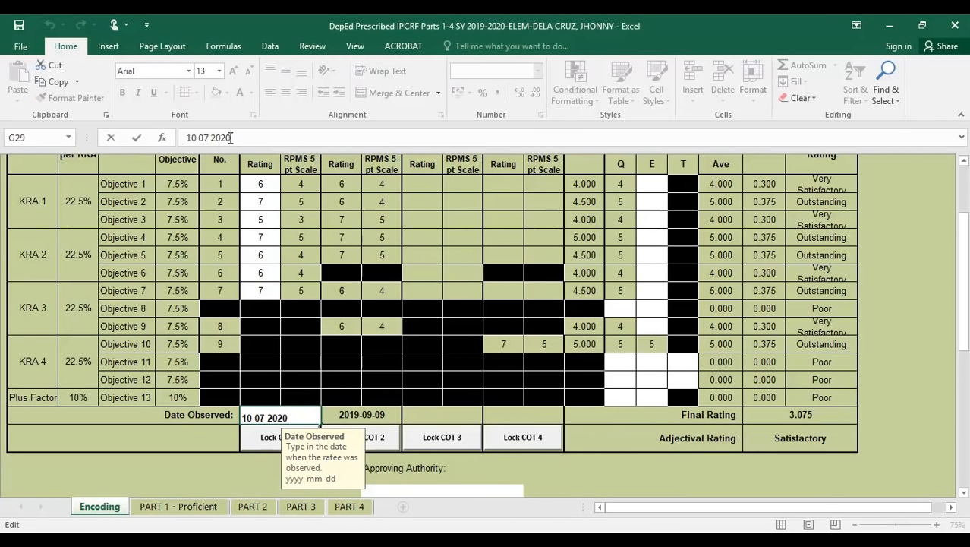
pyautogui.press('BackSpace')
pyautogui.press('BackSpace')
pyautogui.write('19')
# - Relock COT 1 with the rater's password
pyautogui.click(269, 446)
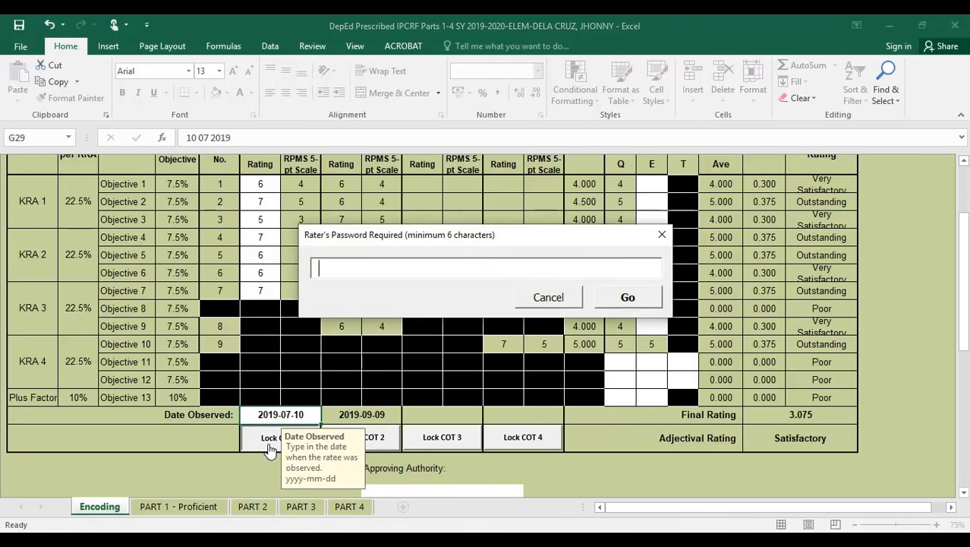
pyautogui.write('******')
pyautogui.click(600, 302)
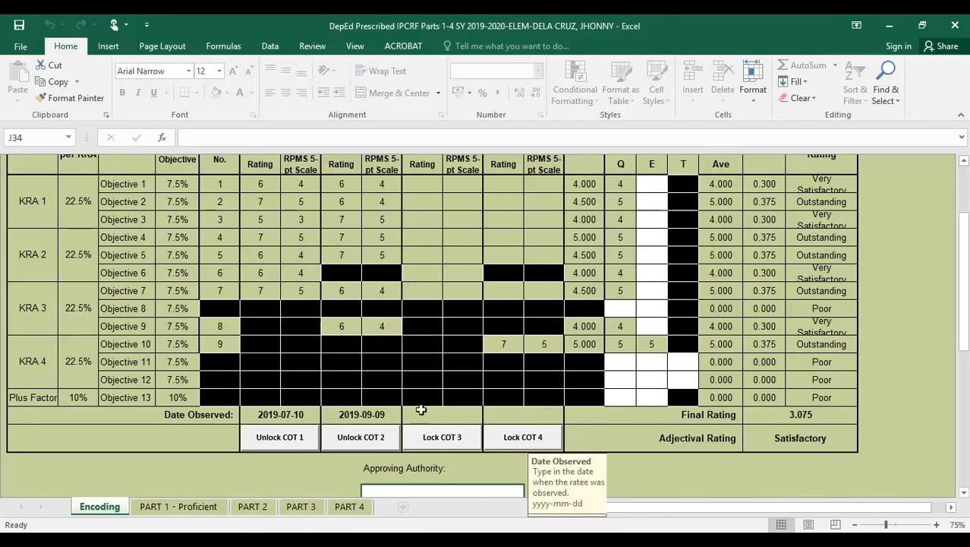
# - Set the COT 3 subject in K14 to TLE/EPP-HE
pyautogui.scroll(1, 462, 389)
pyautogui.click(427, 195)
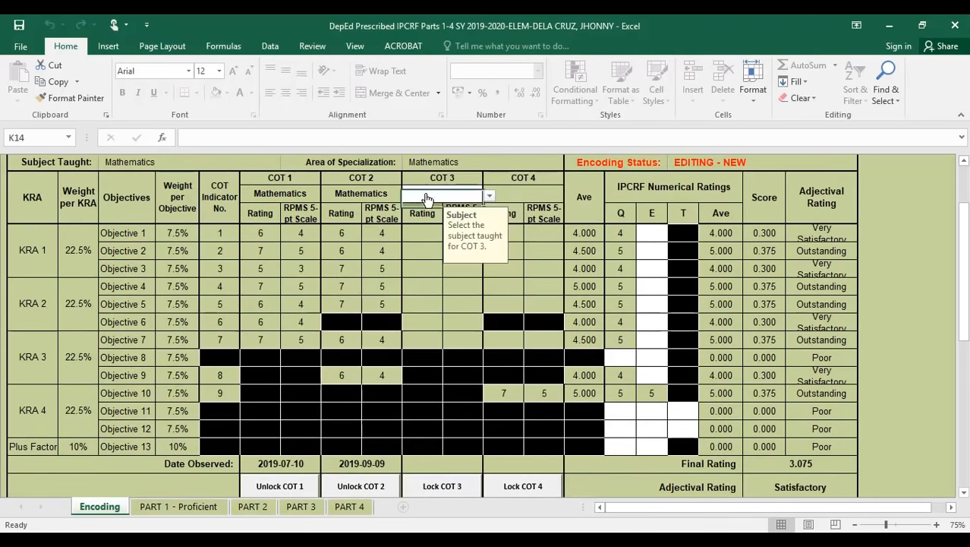
pyautogui.click(490, 196)
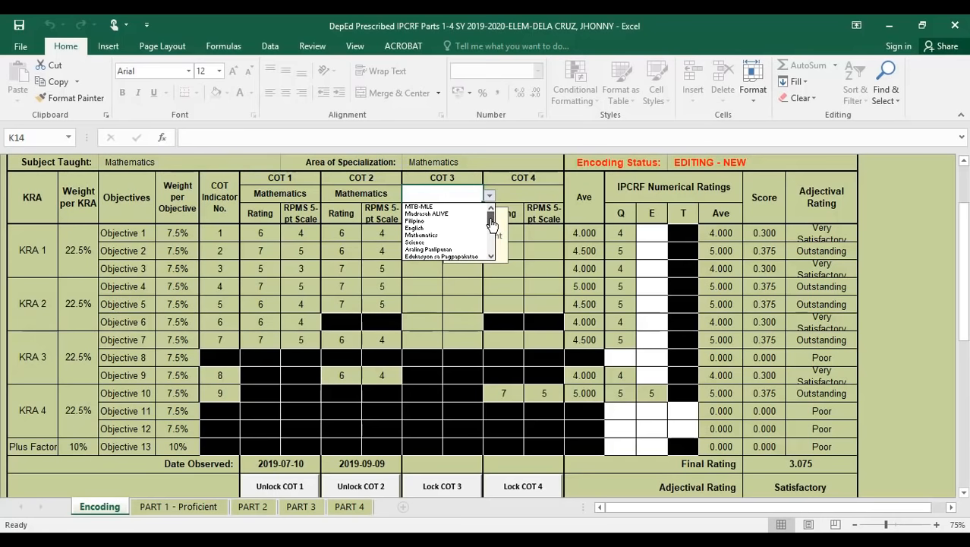
pyautogui.moveTo(491, 221); pyautogui.dragTo(492, 242)
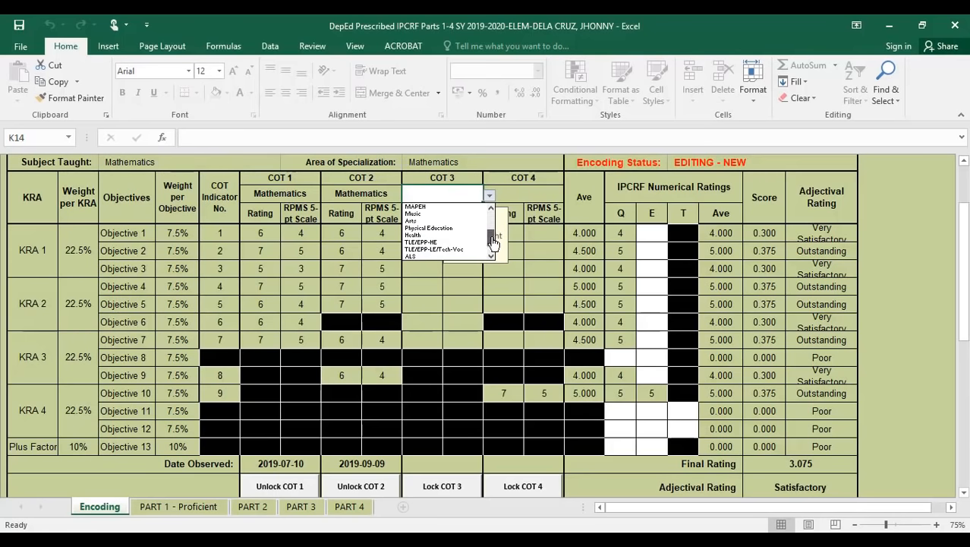
pyautogui.click(436, 242)
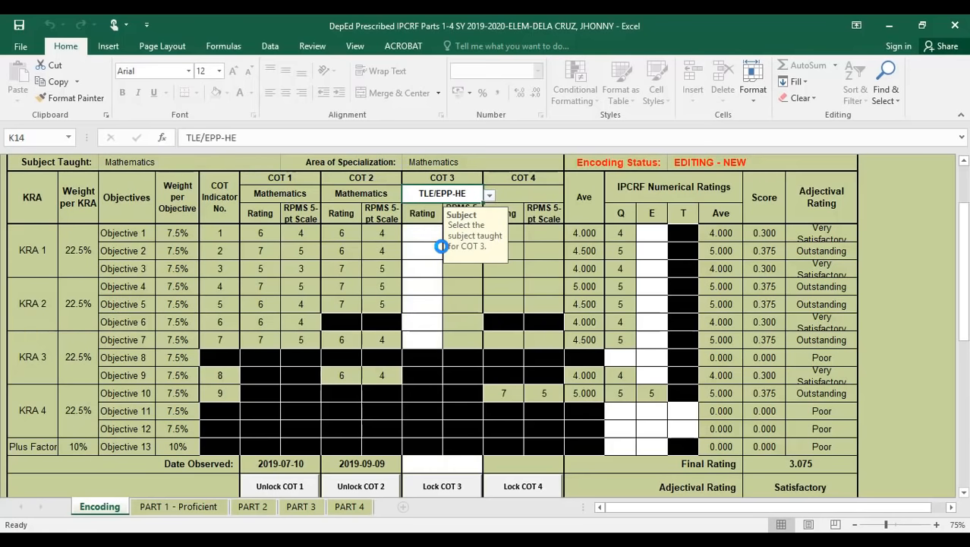
# - Enter COT 3 ratings 6, 7, 7, 7, 7 down the column from K16
pyautogui.click(416, 237)
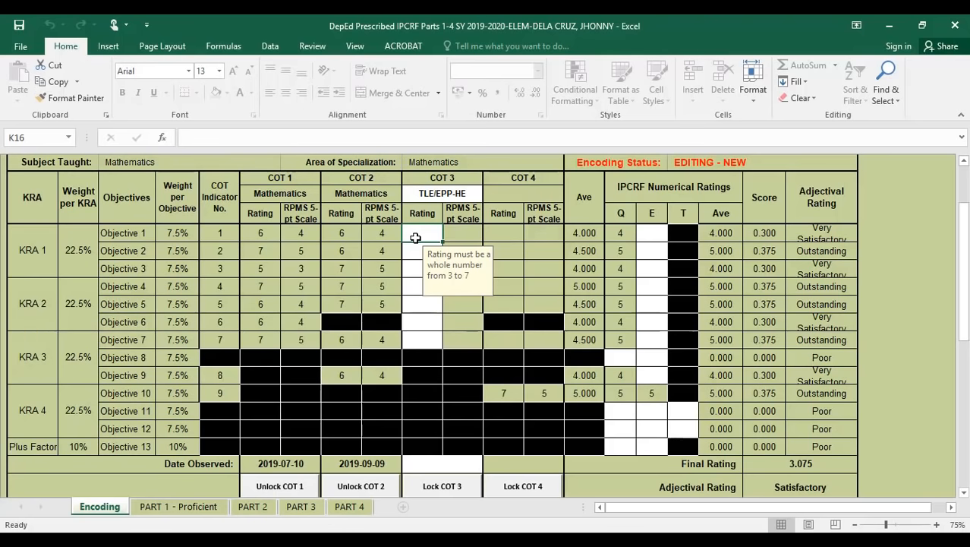
pyautogui.write('6')
pyautogui.press('Return')
pyautogui.write('7')
pyautogui.press('Return')
pyautogui.write('7')
pyautogui.press('Return')
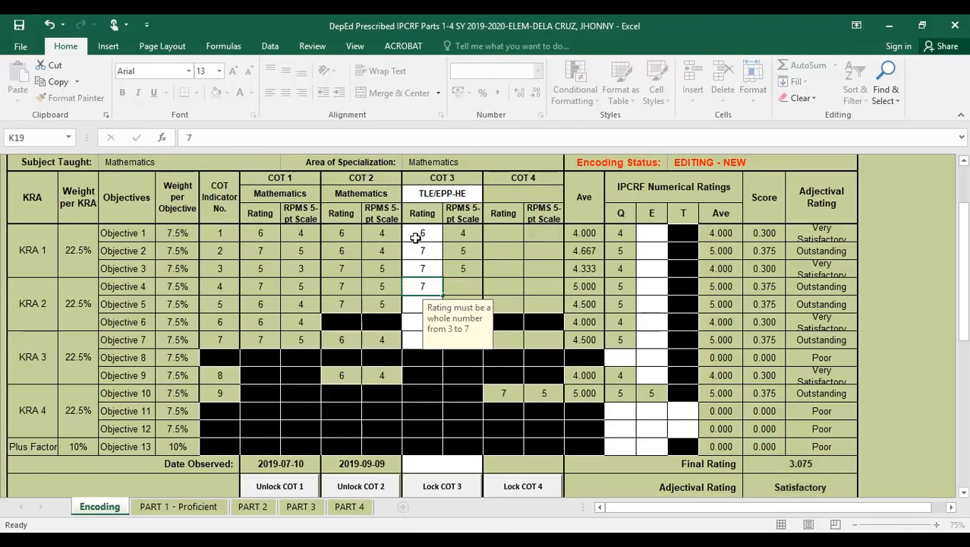
pyautogui.write('7')
pyautogui.press('Return')
pyautogui.write('7')
pyautogui.press('Return')
pyautogui.write('7')
pyautogui.press('Return')
pyautogui.write('7')
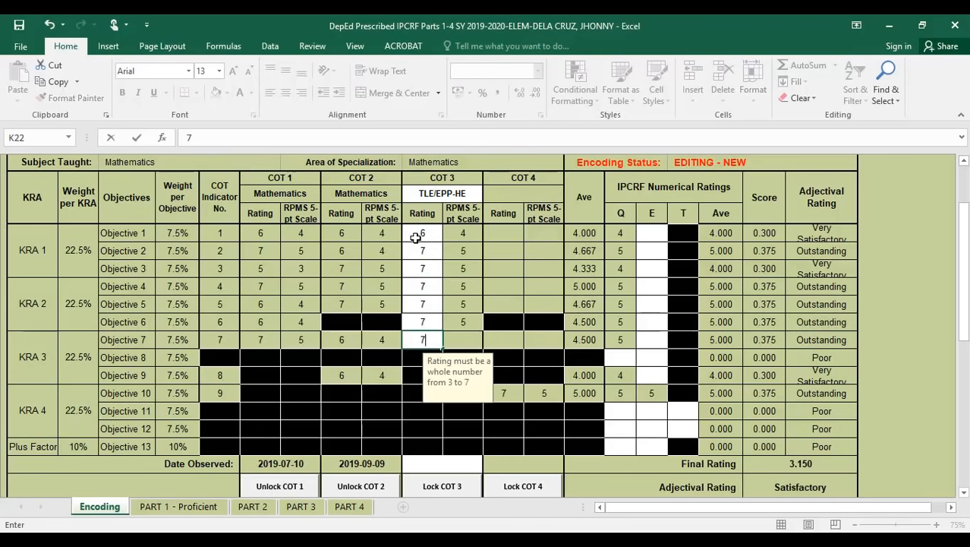
pyautogui.press('Return')
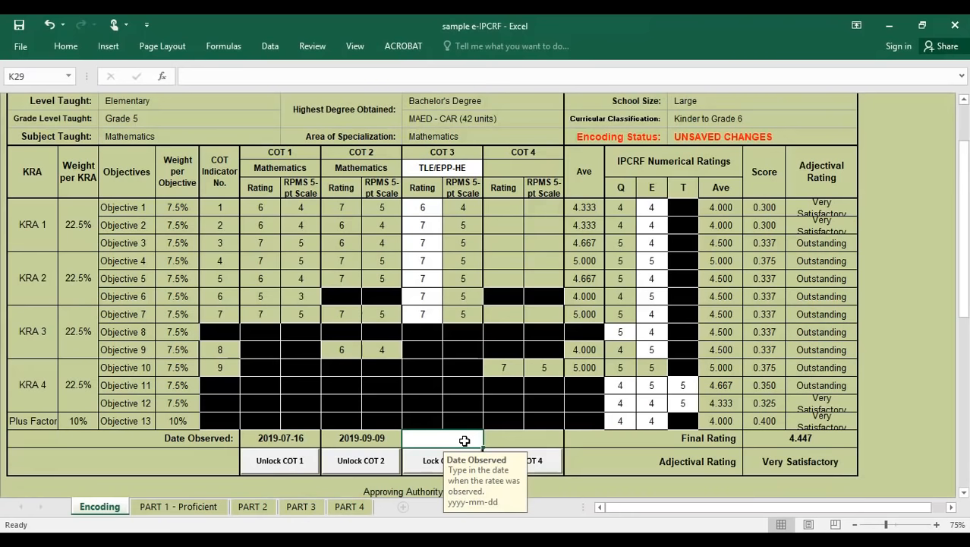
# - Date COT 3 as 2019-12-05 and lock it with the rater's password
pyautogui.write('2019')
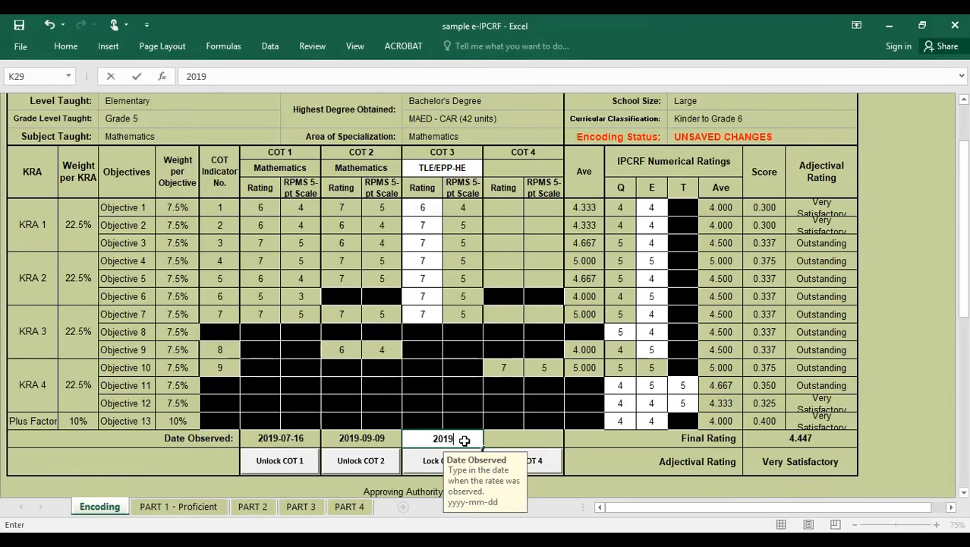
pyautogui.write('-12')
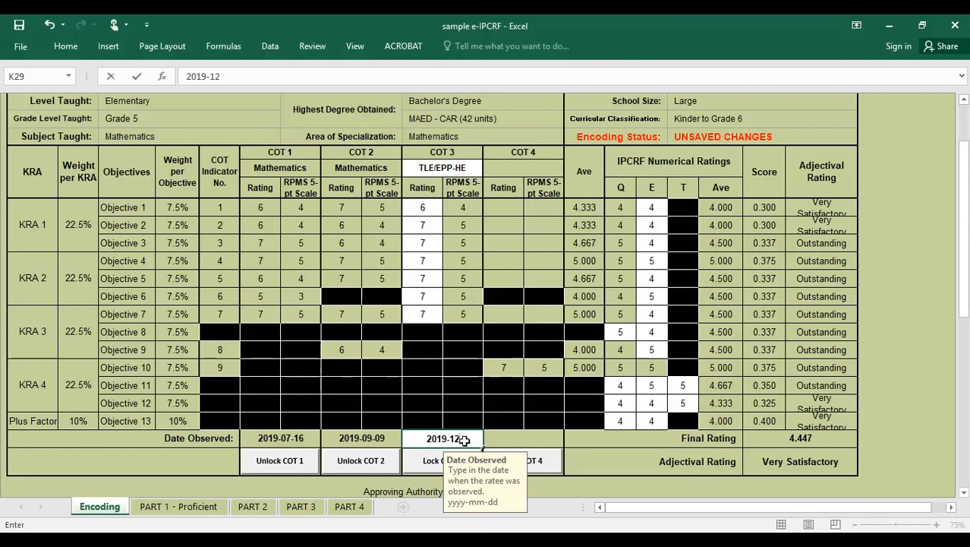
pyautogui.write('-05')
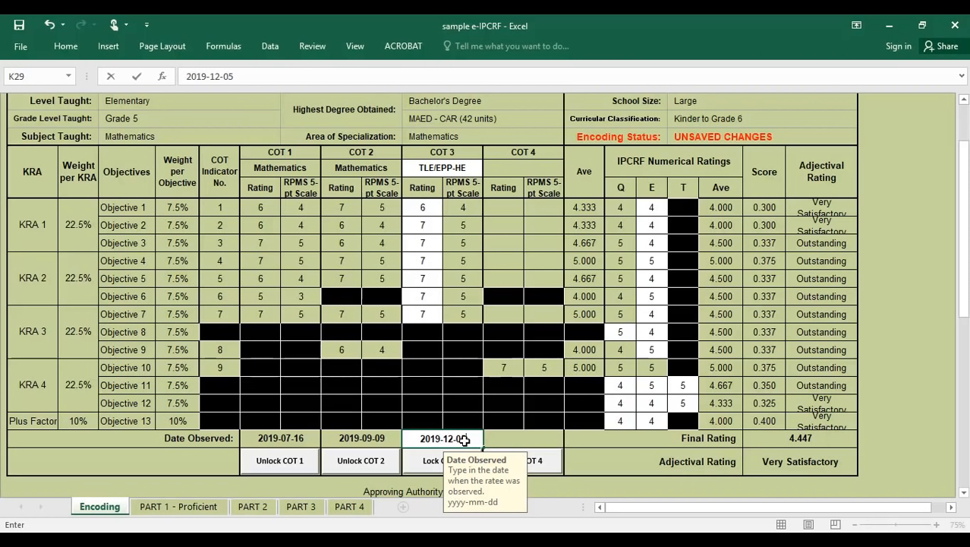
pyautogui.click(431, 465)
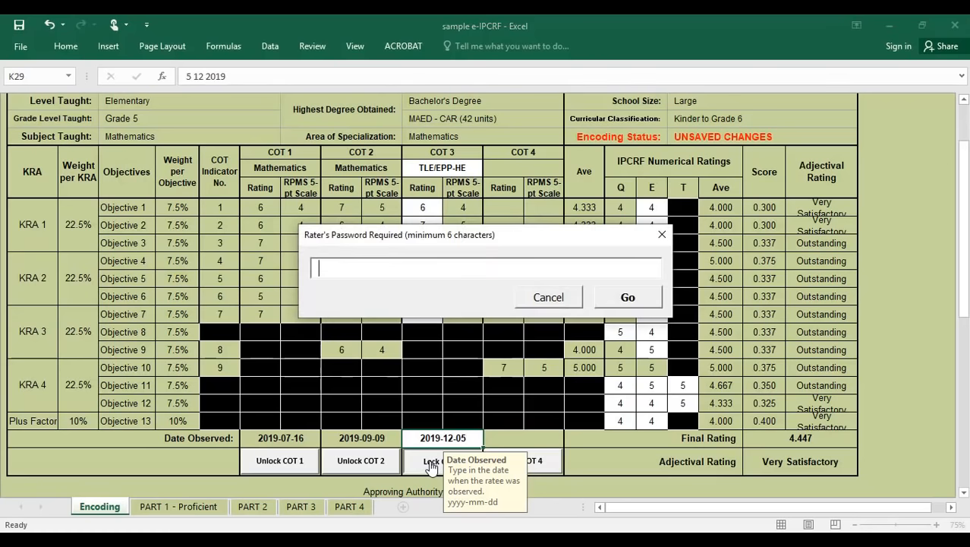
pyautogui.write('******')
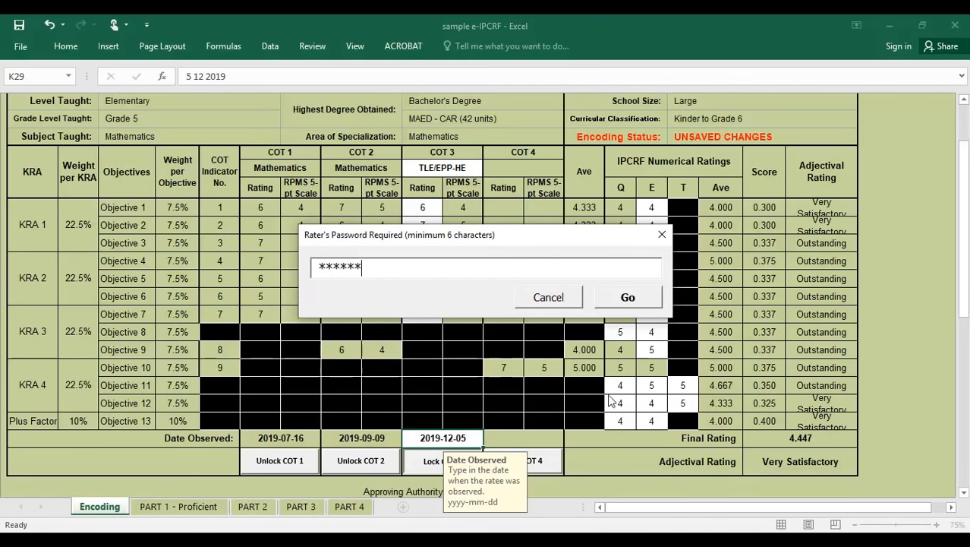
pyautogui.click(642, 302)
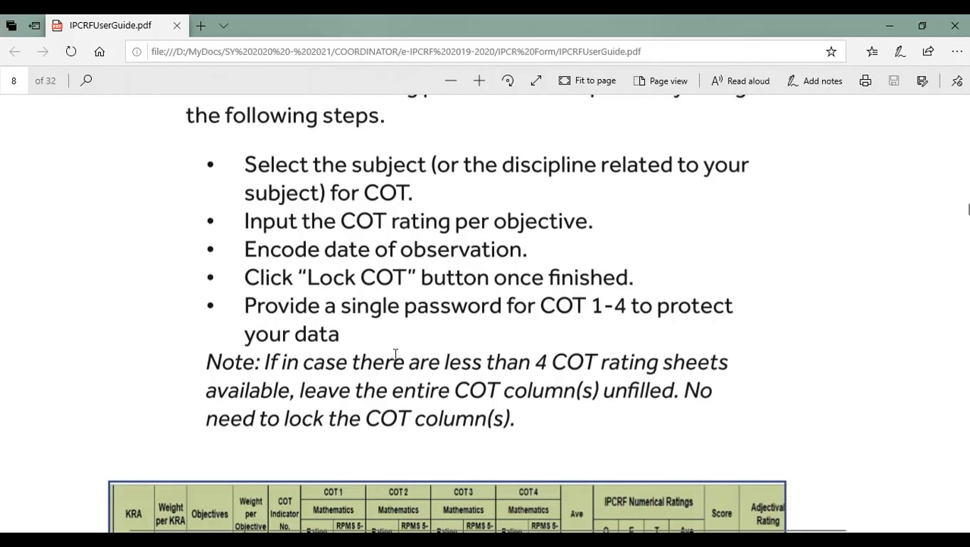
# - Read the guide's COT encoding steps, then minimize Edge to return to the workbook
pyautogui.scroll(-3, 500, 345)
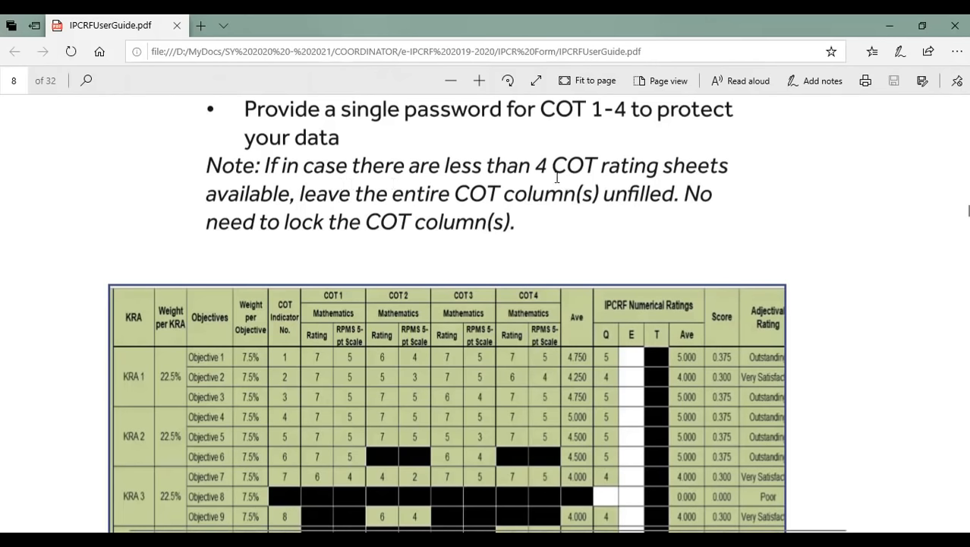
pyautogui.click(890, 25)
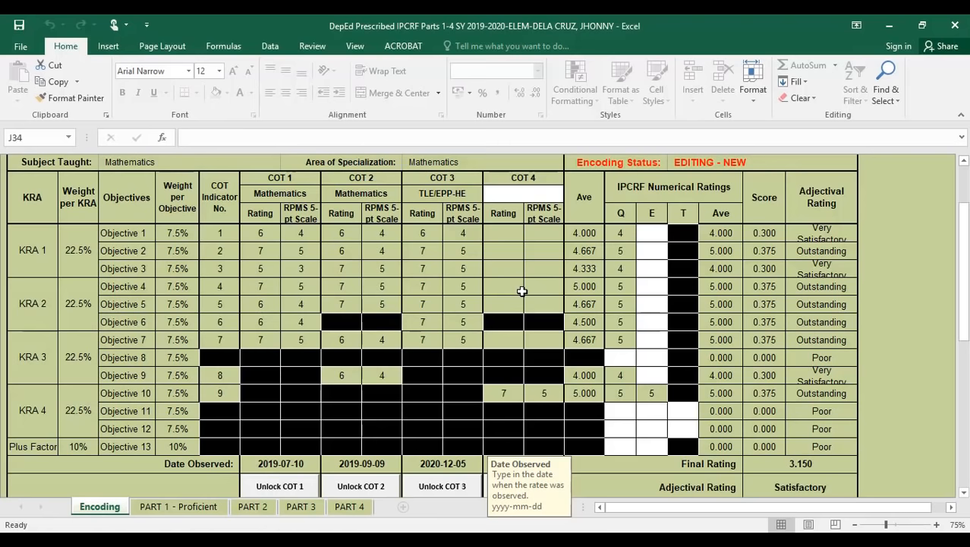
pyautogui.scroll(-2, 540, 377)
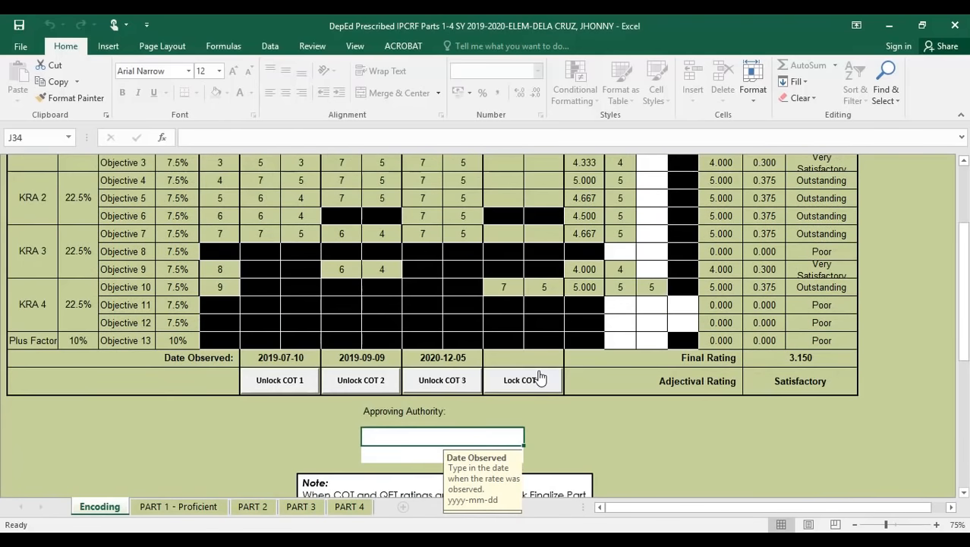
pyautogui.scroll(1, 643, 293)
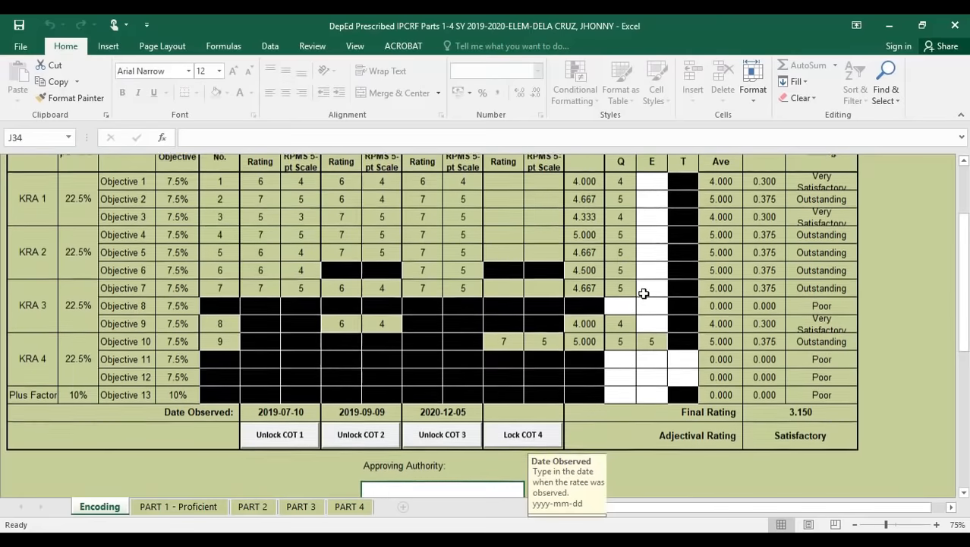
pyautogui.click(653, 186)
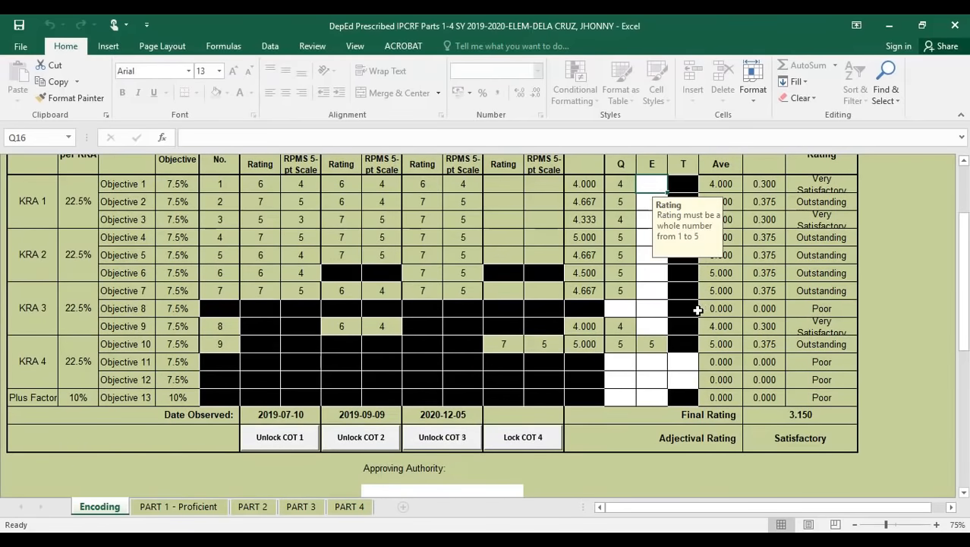
pyautogui.scroll(1, 698, 310)
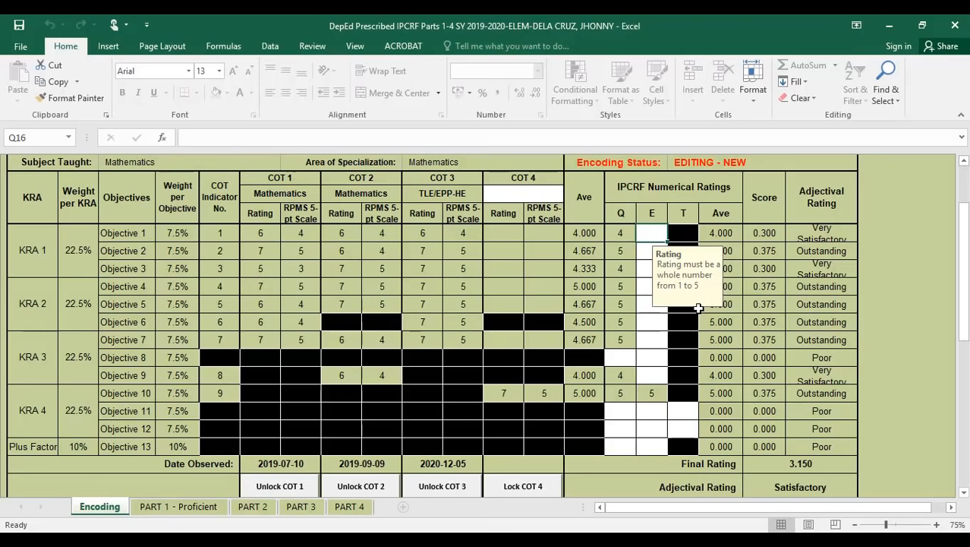
pyautogui.write('6')
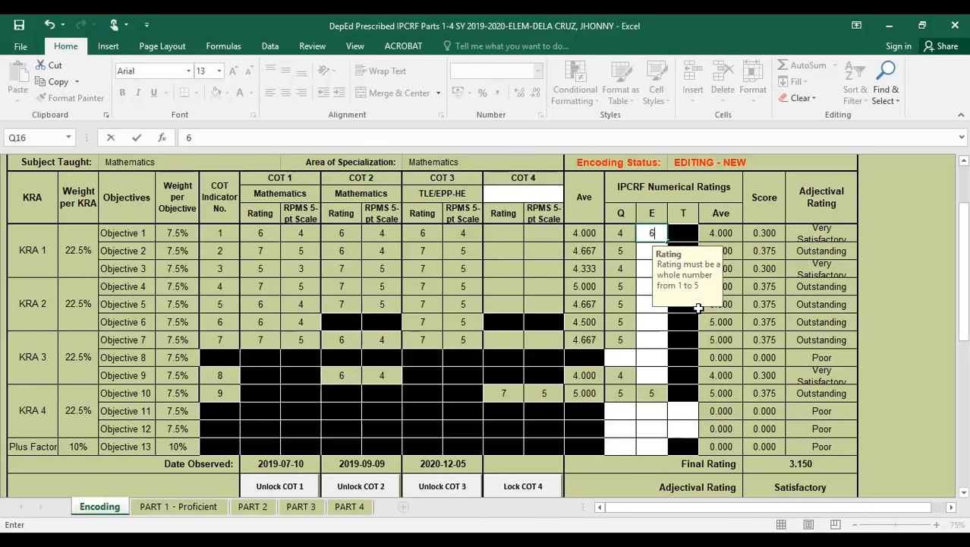
pyautogui.press('Return')
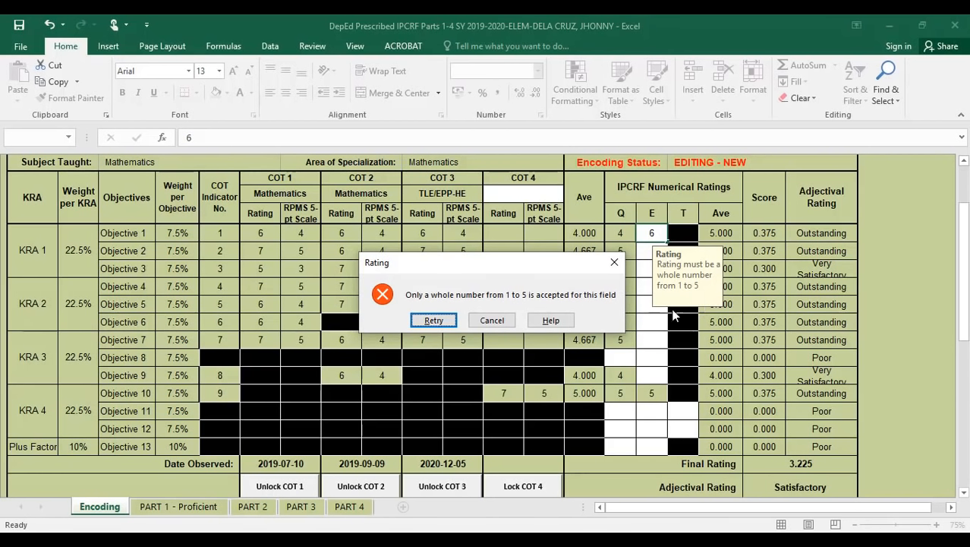
pyautogui.click(432, 321)
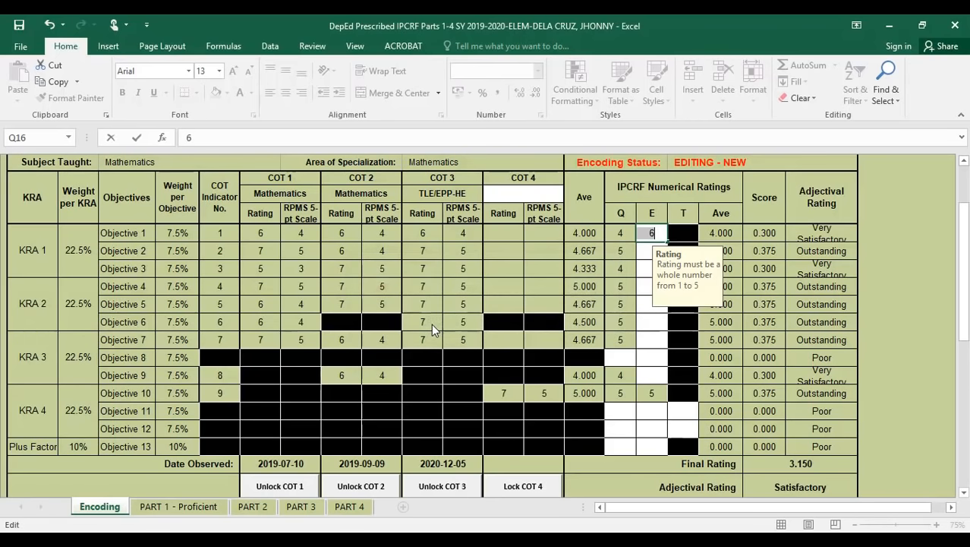
pyautogui.press('BackSpace')
# - Enter efficiency ratings 5, 4, 4, 5 for Objectives 1–4
pyautogui.write('5')
pyautogui.press('Return')
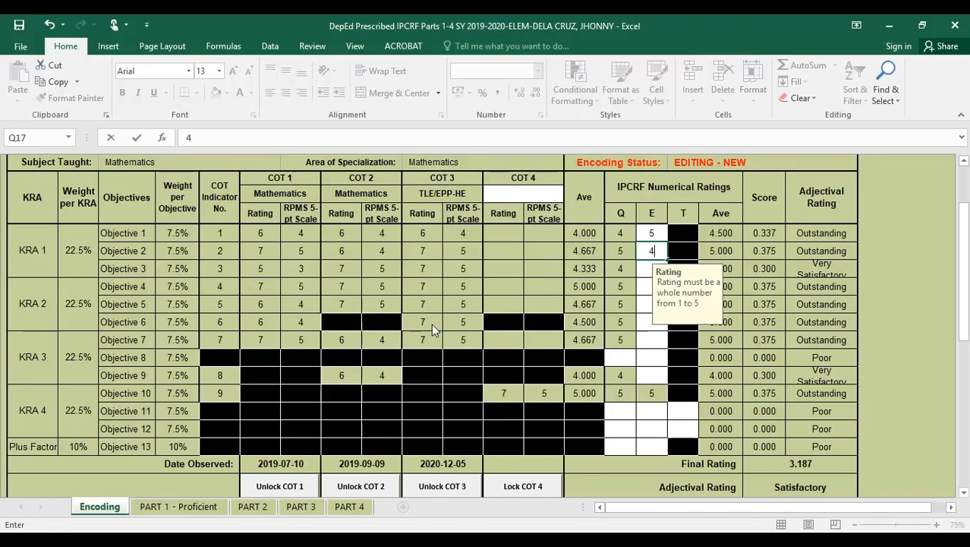
pyautogui.write('4')
pyautogui.press('Return')
pyautogui.write('4')
pyautogui.press('Return')
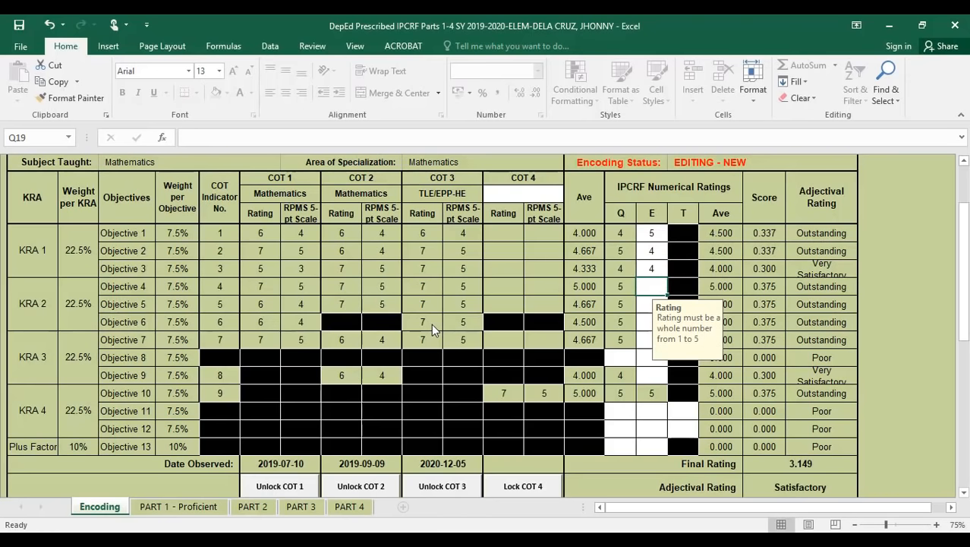
pyautogui.write('5')
pyautogui.press('Return')
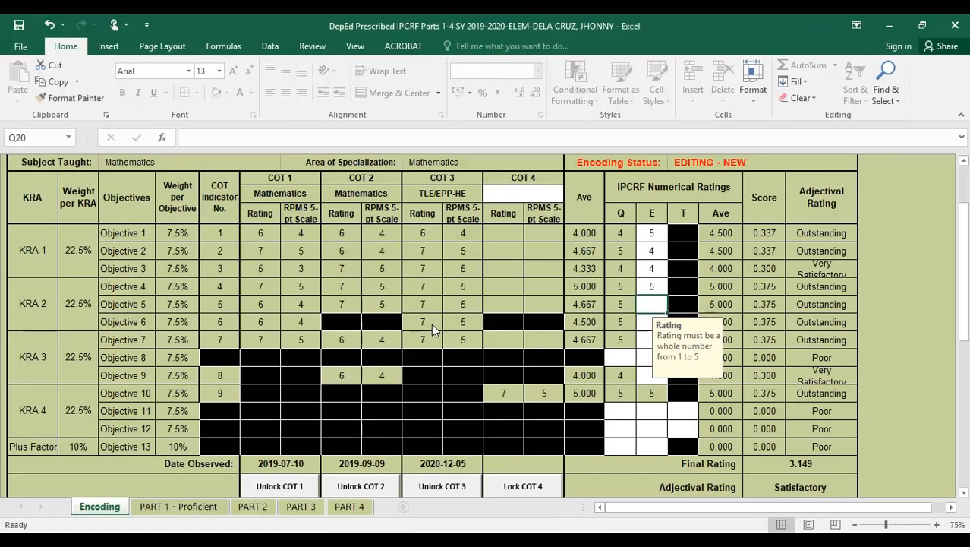
# - Enter efficiency ratings 5, 4, 4 for Objectives 5–7
pyautogui.press('Down')
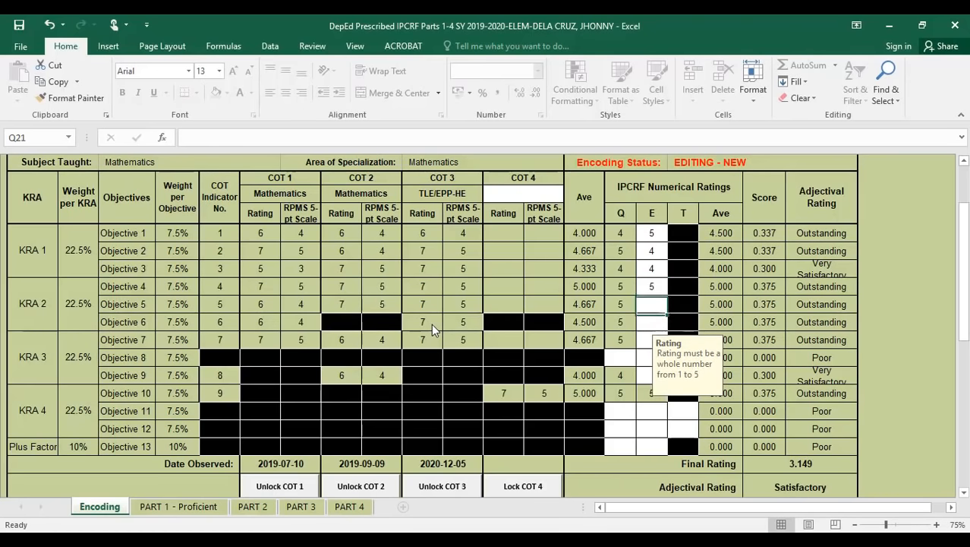
pyautogui.press('Up')
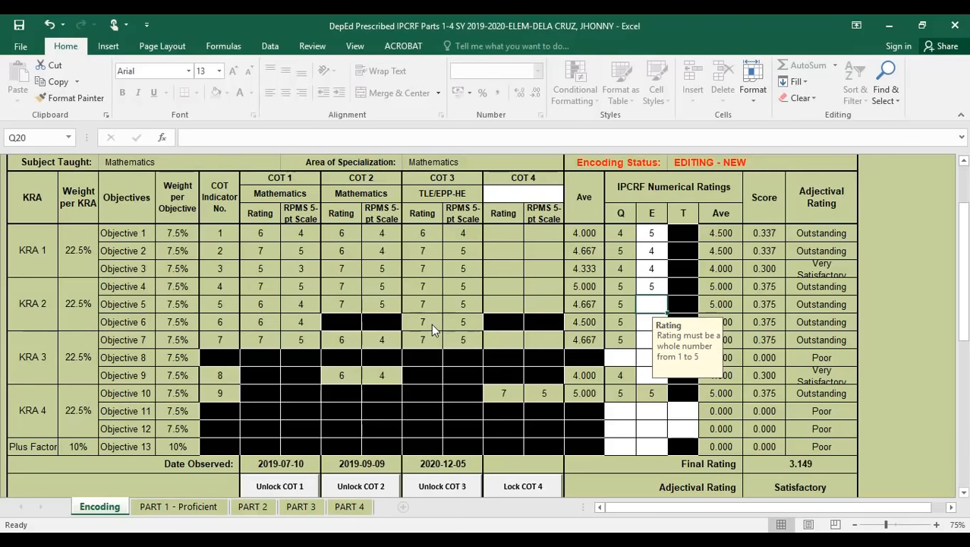
pyautogui.write('5')
pyautogui.press('Return')
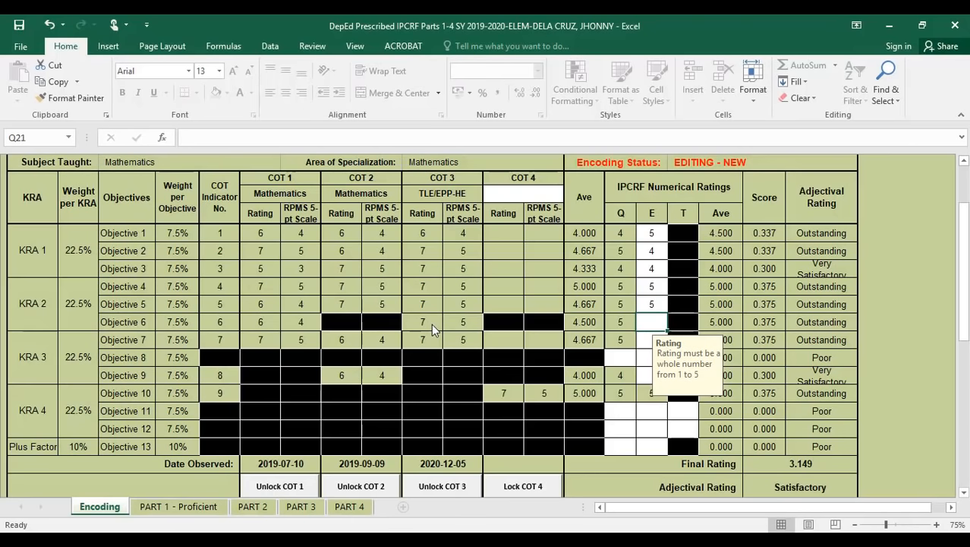
pyautogui.write('4')
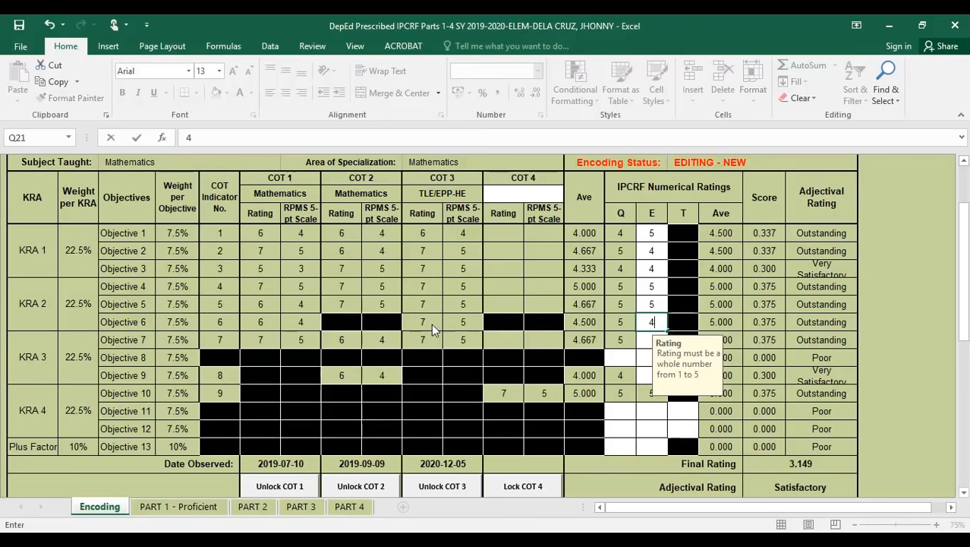
pyautogui.press('Return')
pyautogui.write('4')
pyautogui.press('Return')
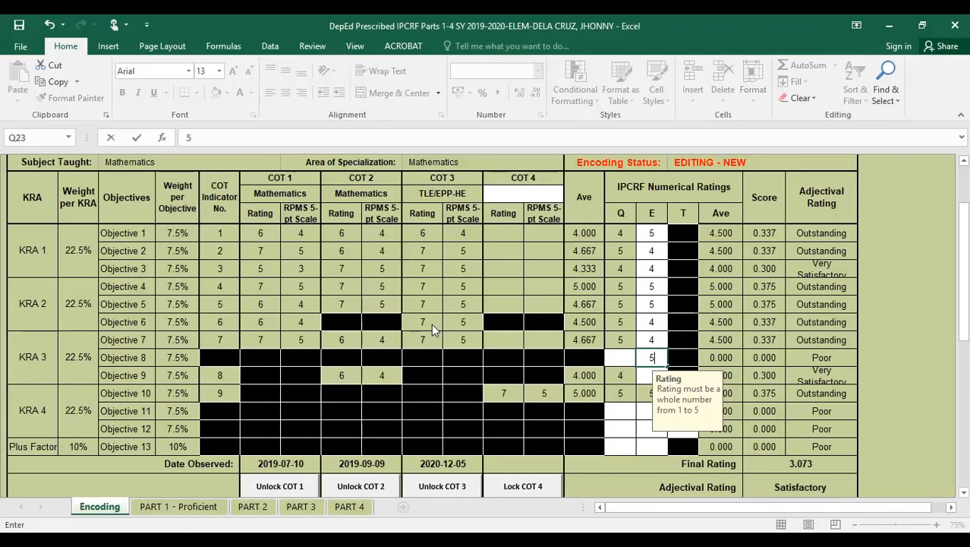
# - Rate Objective 8 at E 5, Q 5; Objective 9 at E 4; Objective 11 at E 5, Q 4, T 4
pyautogui.write('5')
pyautogui.press('Left')
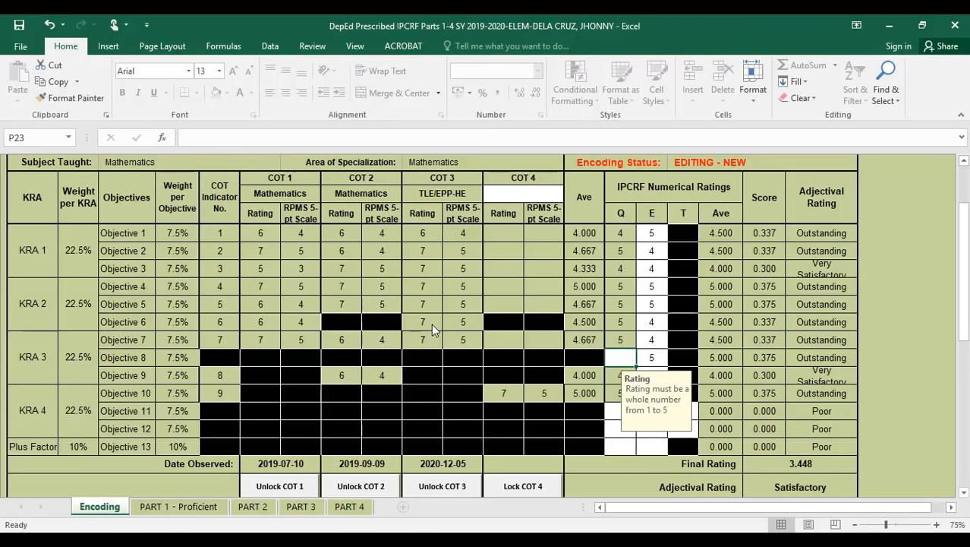
pyautogui.write('5')
pyautogui.press('Return')
pyautogui.press('Right')
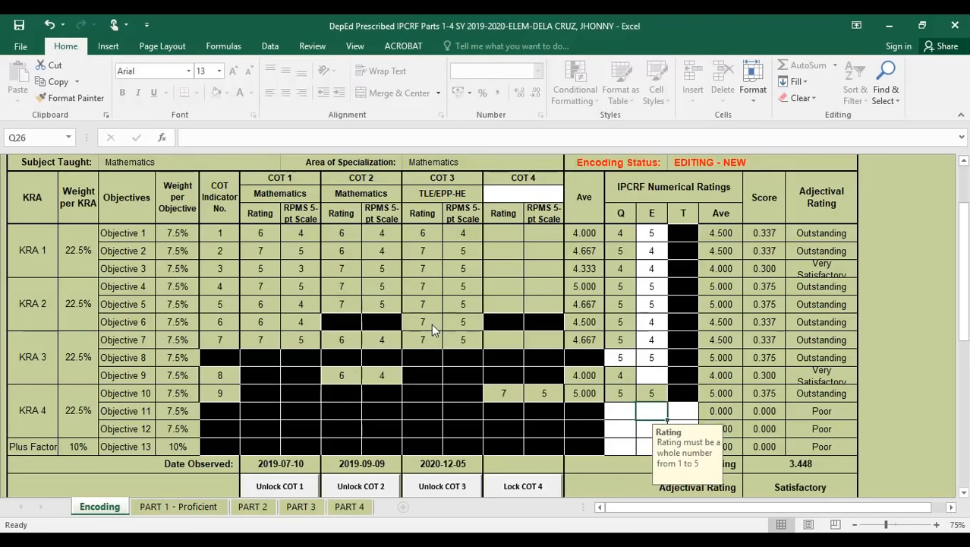
pyautogui.write('4')
pyautogui.press('Return')
pyautogui.press('Return')
pyautogui.write('5')
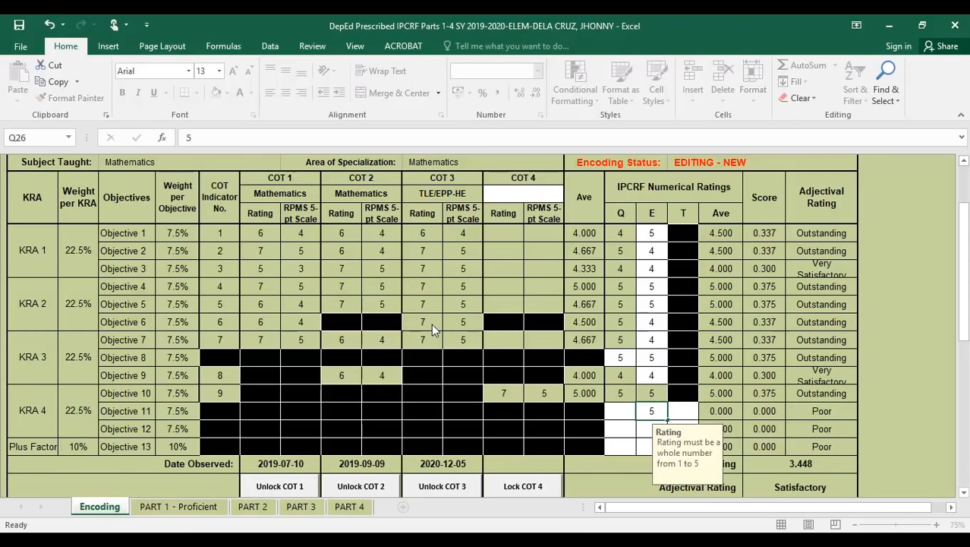
pyautogui.press('Left')
pyautogui.write('4')
pyautogui.press('Right')
pyautogui.press('Right')
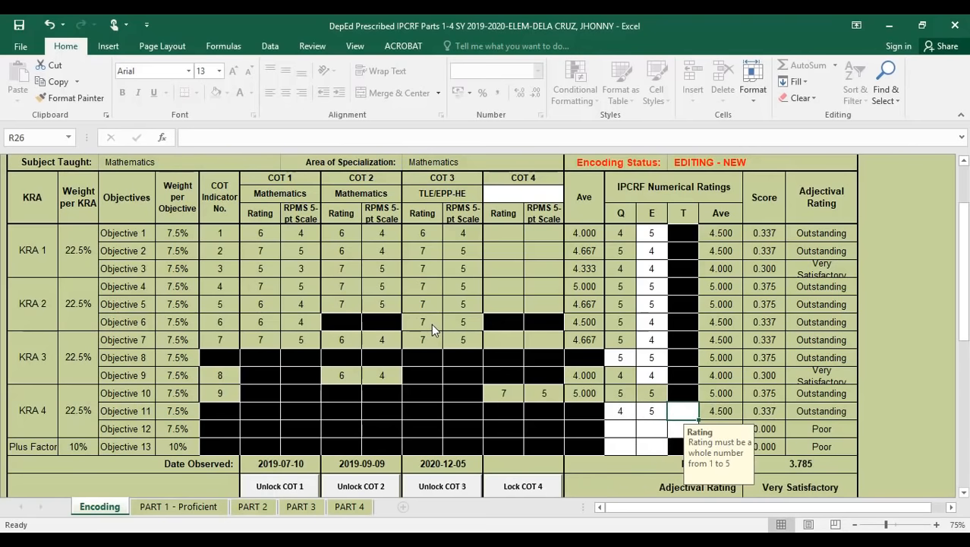
pyautogui.write('4')
pyautogui.press('Return')
# - Rate Objective 12 as 4, 5 and 5 across its rating columns
pyautogui.press('Left')
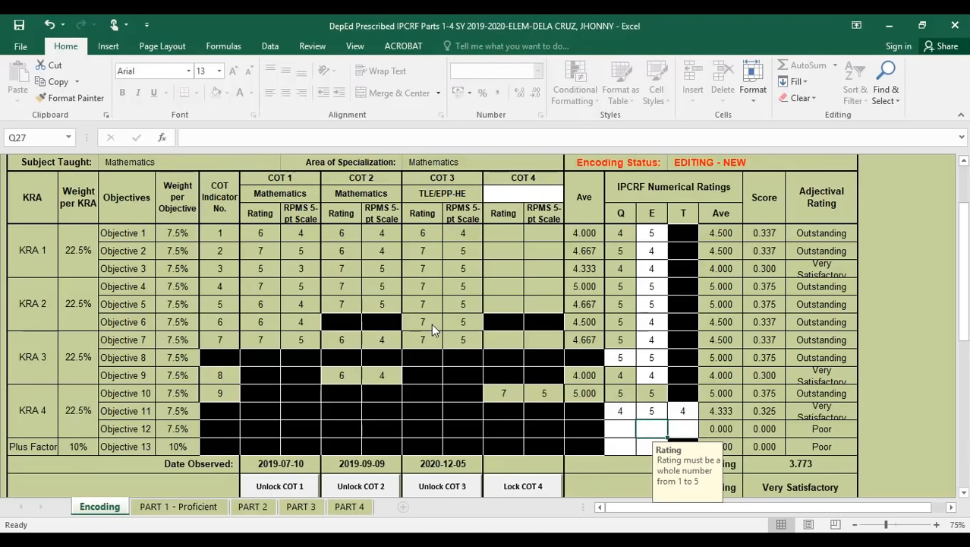
pyautogui.write('5')
pyautogui.press('Left')
pyautogui.write('4')
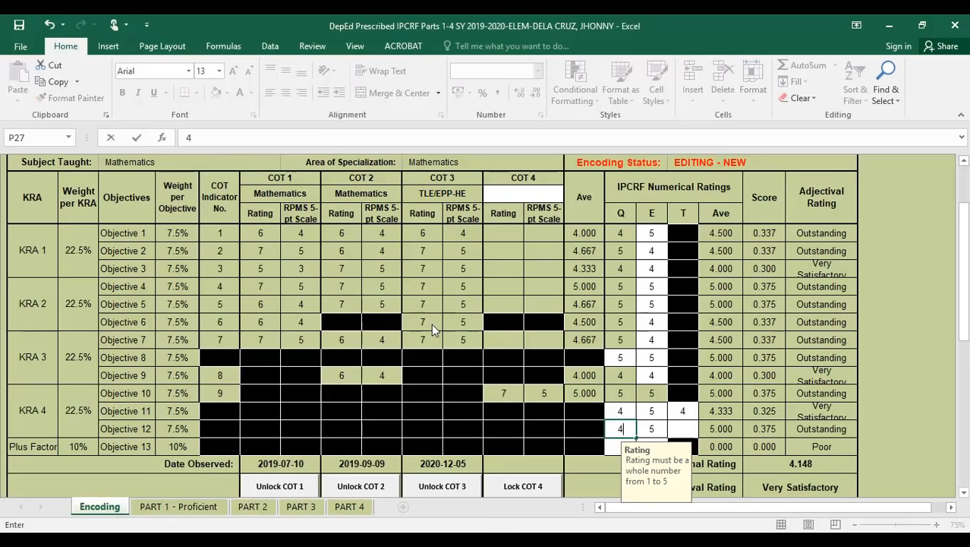
pyautogui.press('Right')
pyautogui.press('Right')
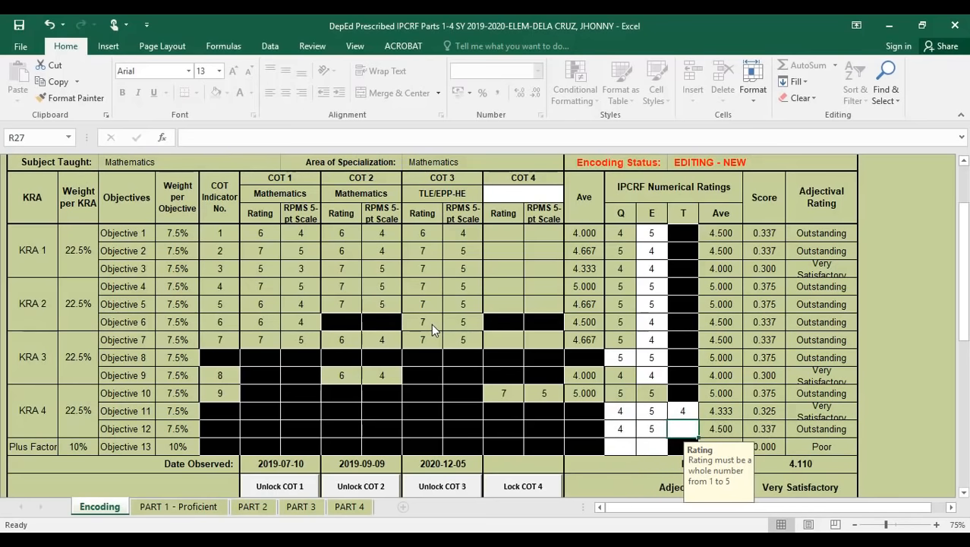
pyautogui.write('5')
pyautogui.press('Return')
pyautogui.press('Left')
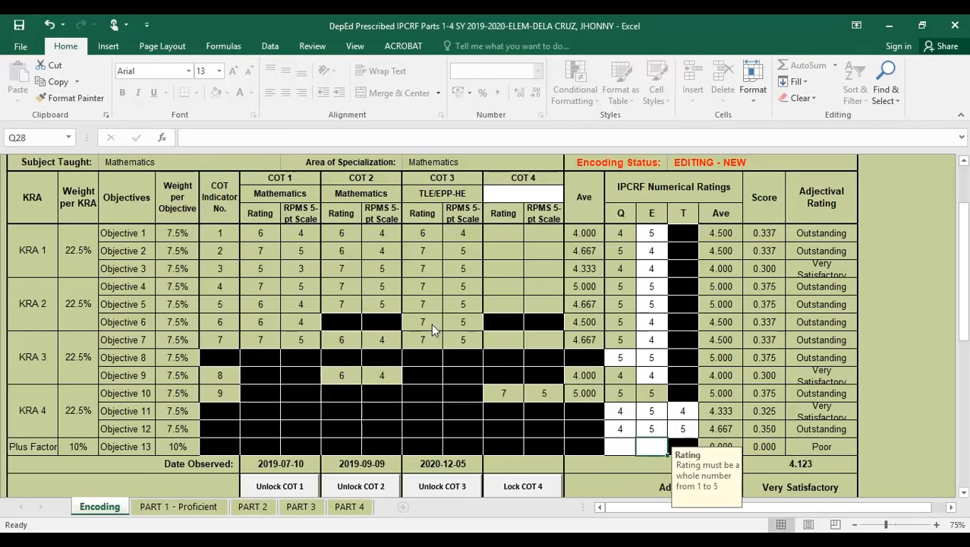
# - Rate Objective 13 as 4 and 4, correcting its efficiency from 5 to 4
pyautogui.write('5')
pyautogui.press('Left')
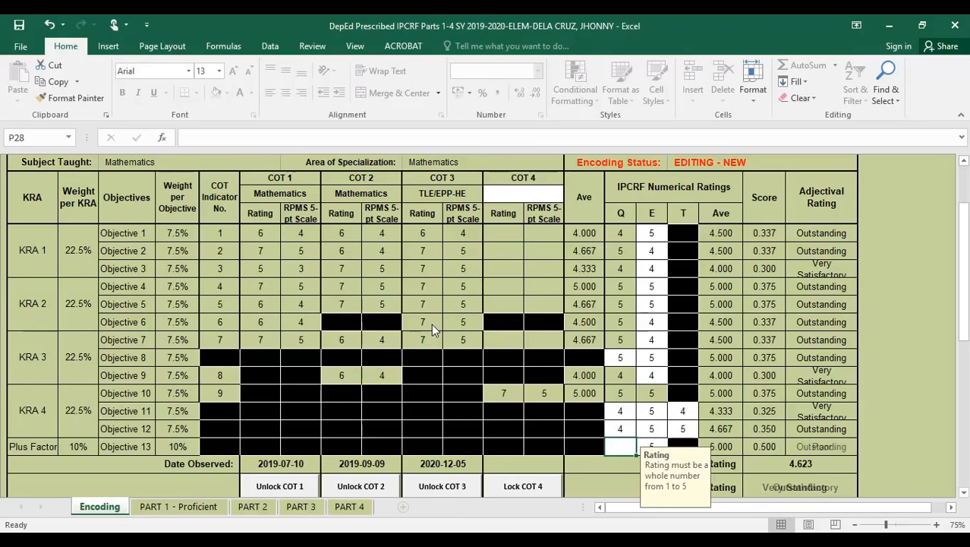
pyautogui.press('Right')
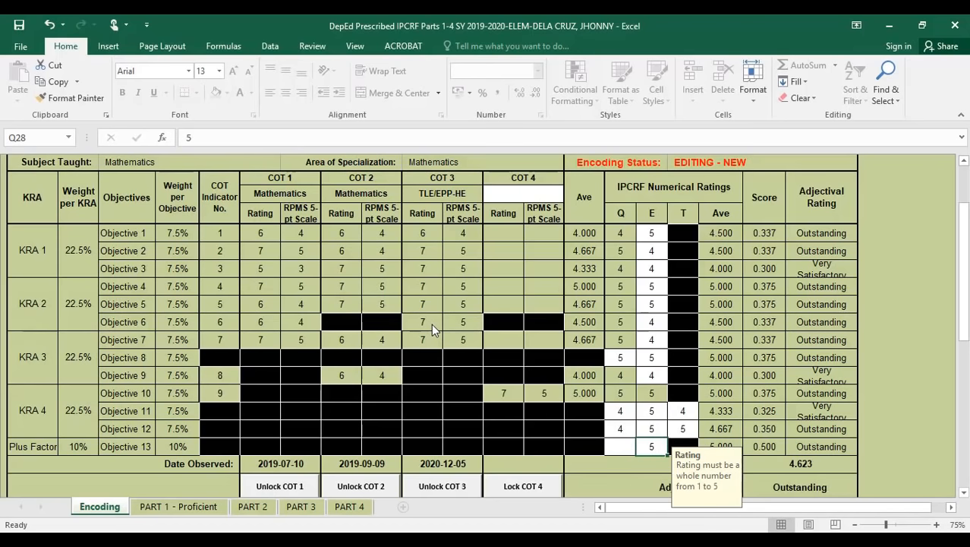
pyautogui.write('4')
pyautogui.press('Left')
pyautogui.write('4')
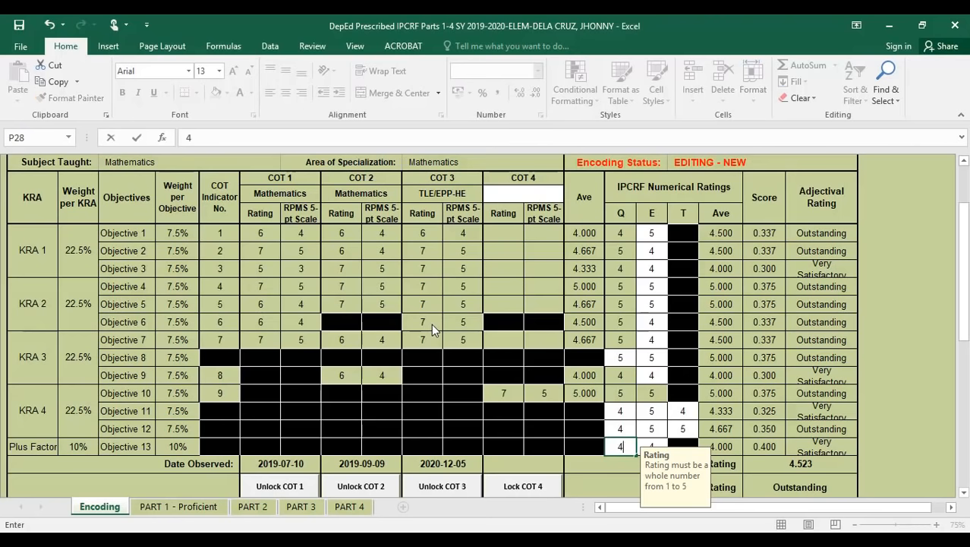
pyautogui.press('Up')
pyautogui.press('Right')
pyautogui.press('Right')
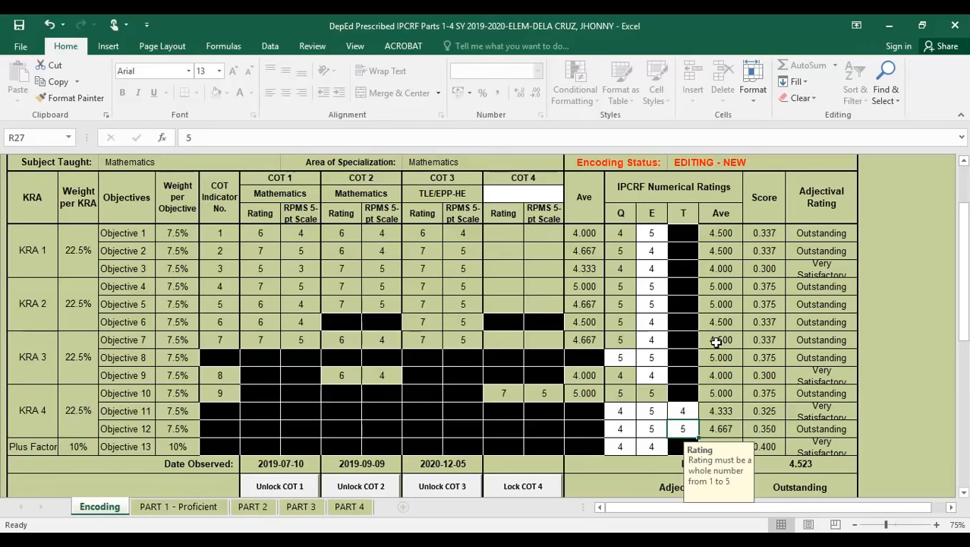
pyautogui.scroll(-1, 717, 342)
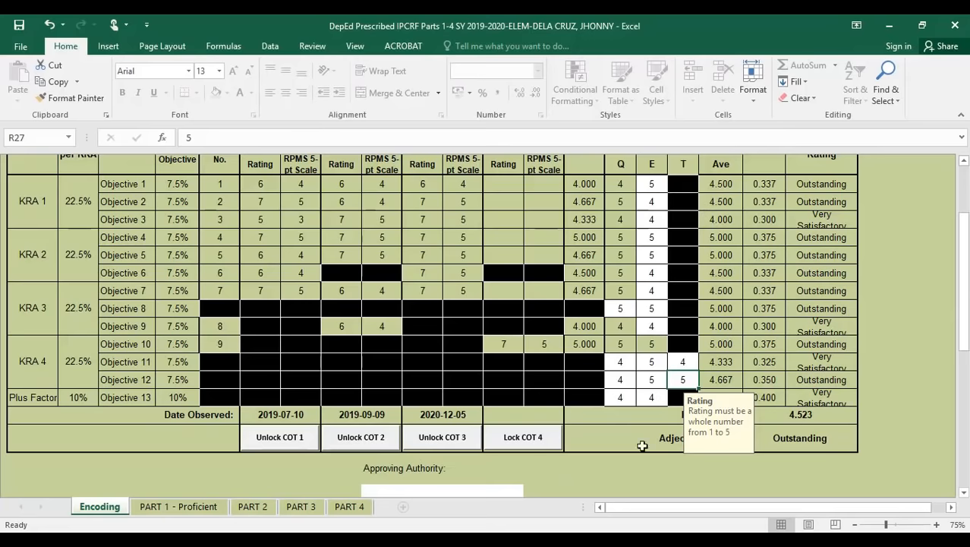
# - Enter the approving authority's full name in all caps as surname, first name and middle initial
pyautogui.scroll(-2, 896, 307)
pyautogui.click(415, 396)
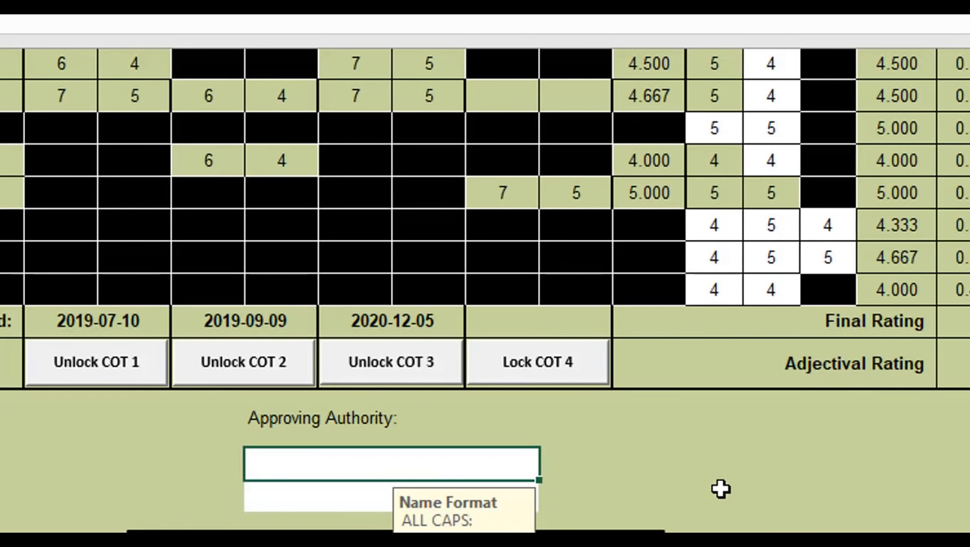
pyautogui.write('m')
pyautogui.press('BackSpace')
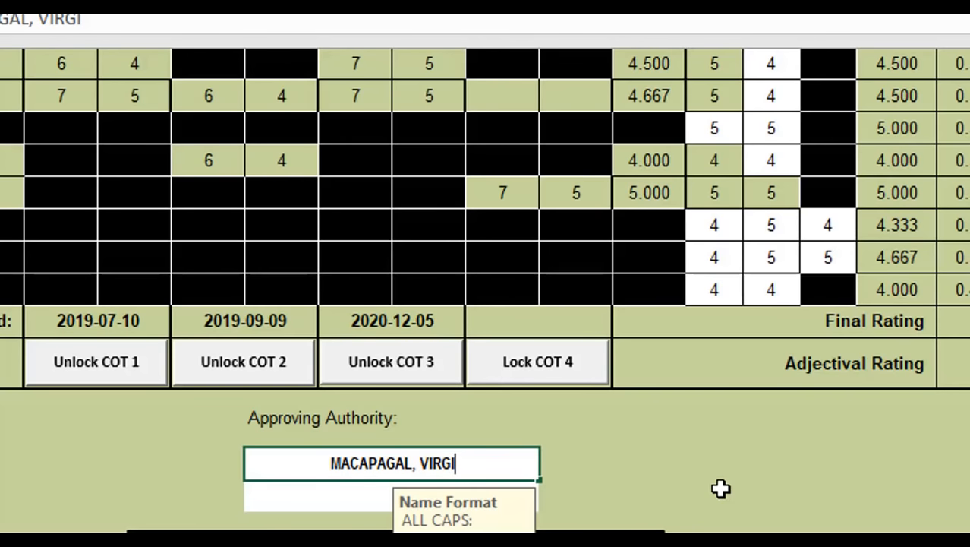
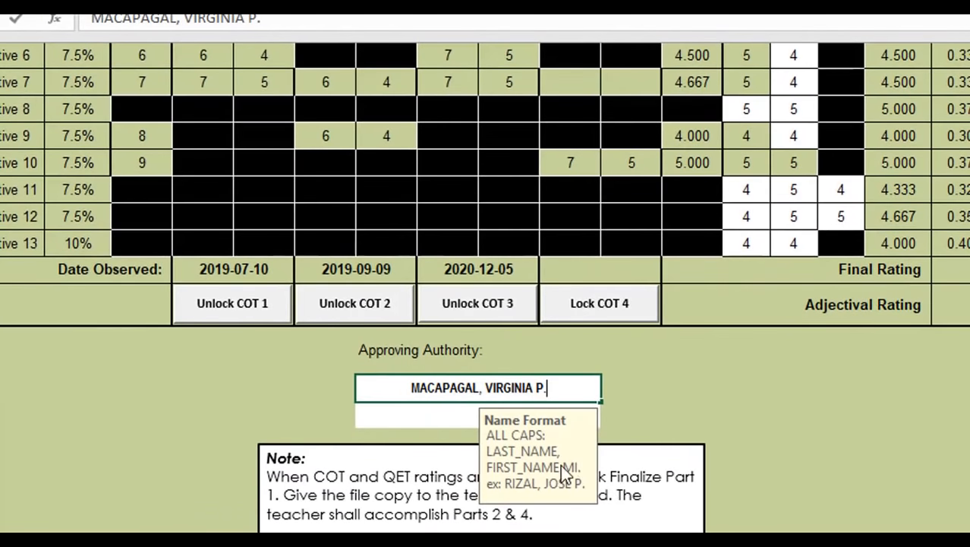
# - Confirm the approver's name and choose Principal IV from the position drop-down beneath it
pyautogui.click(437, 412)
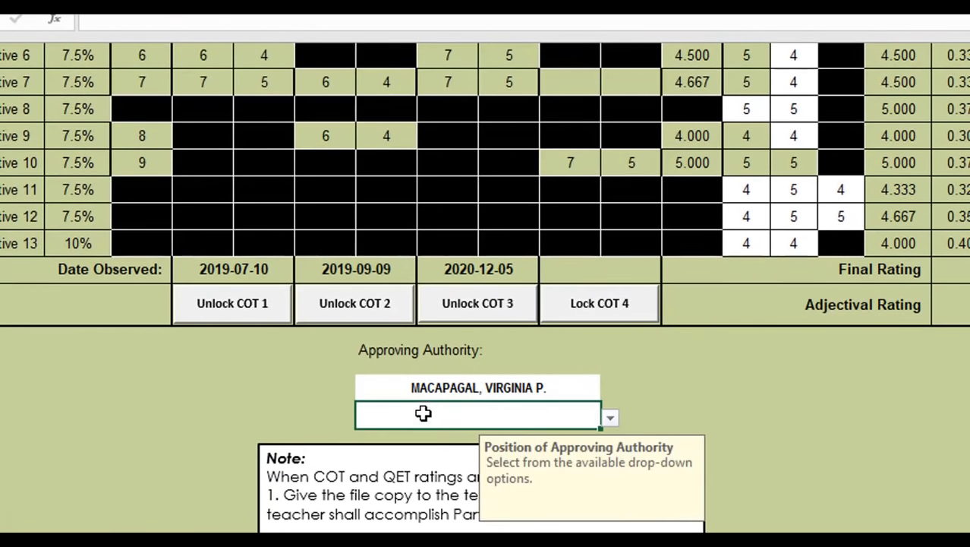
pyautogui.click(609, 419)
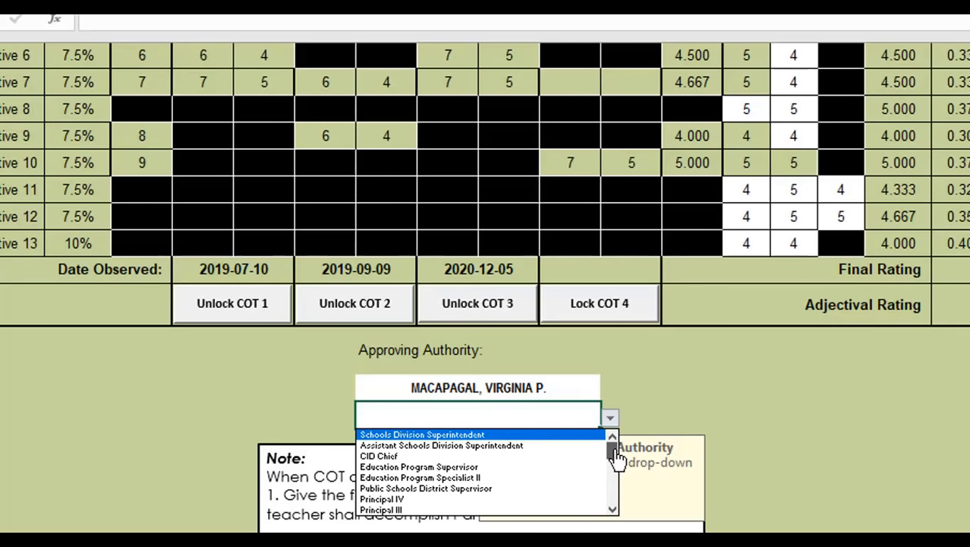
pyautogui.moveTo(617, 461)
pyautogui.mouseDown()
pyautogui.moveTo(615, 507)
pyautogui.moveTo(613, 454)
pyautogui.mouseUp()
pyautogui.click(442, 500)
pyautogui.scroll(-1, 775, 441)
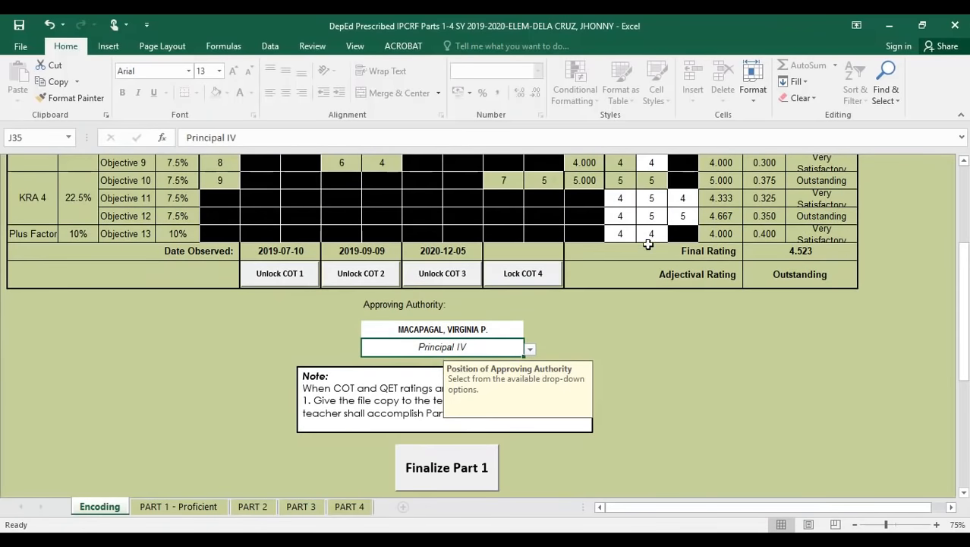
pyautogui.click(649, 237)
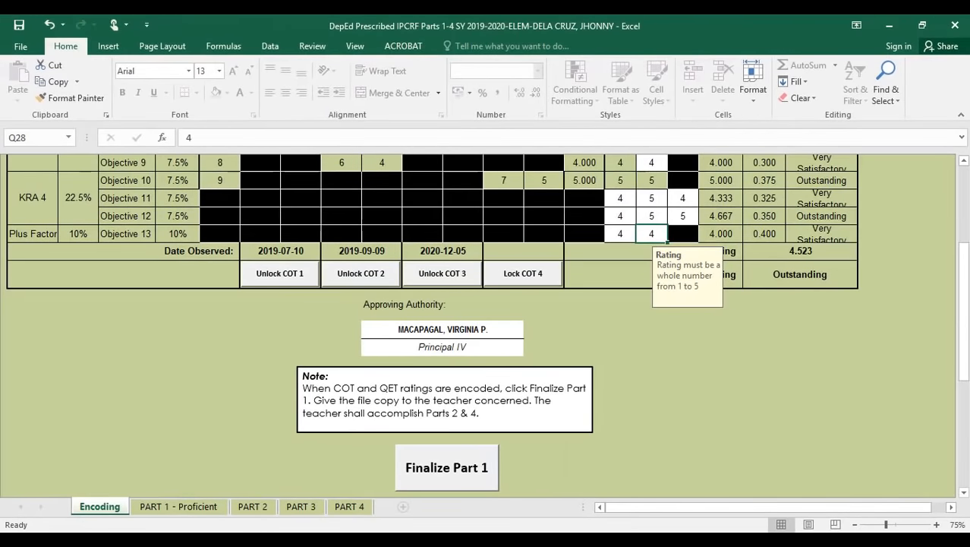
pyautogui.moveTo(967, 363); pyautogui.dragTo(964, 263)
pyautogui.scroll(-2, 449, 380)
pyautogui.scroll(5, 448, 380)
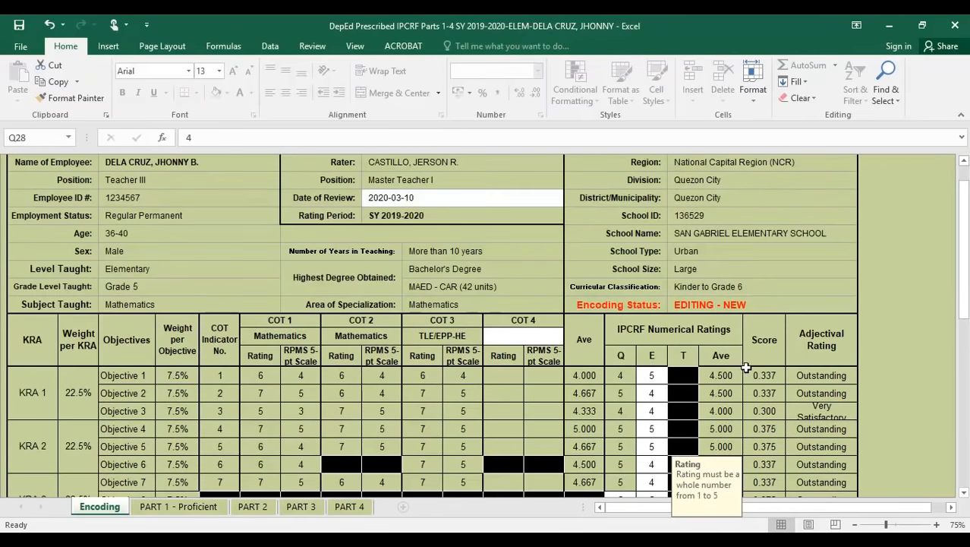
pyautogui.scroll(-5, 453, 428)
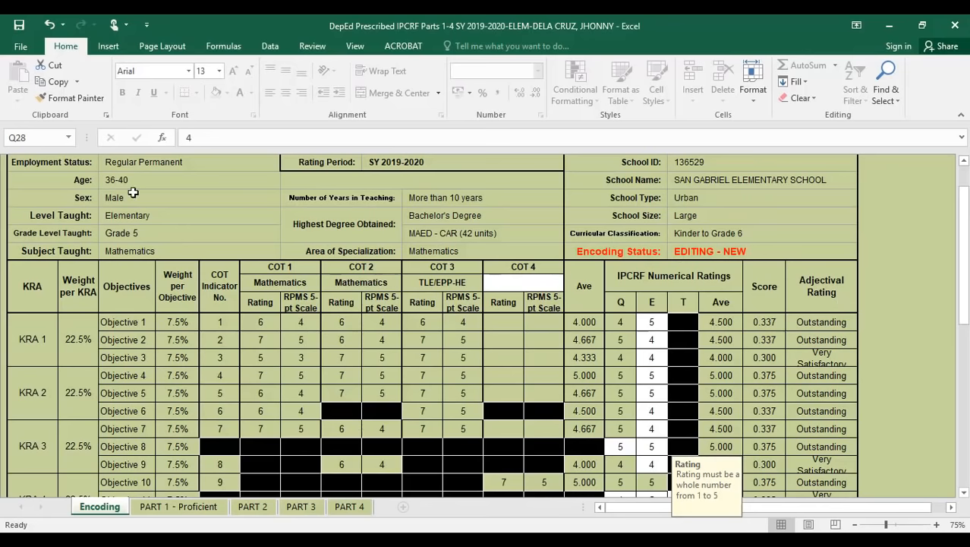
pyautogui.moveTo(964, 284); pyautogui.dragTo(965, 338)
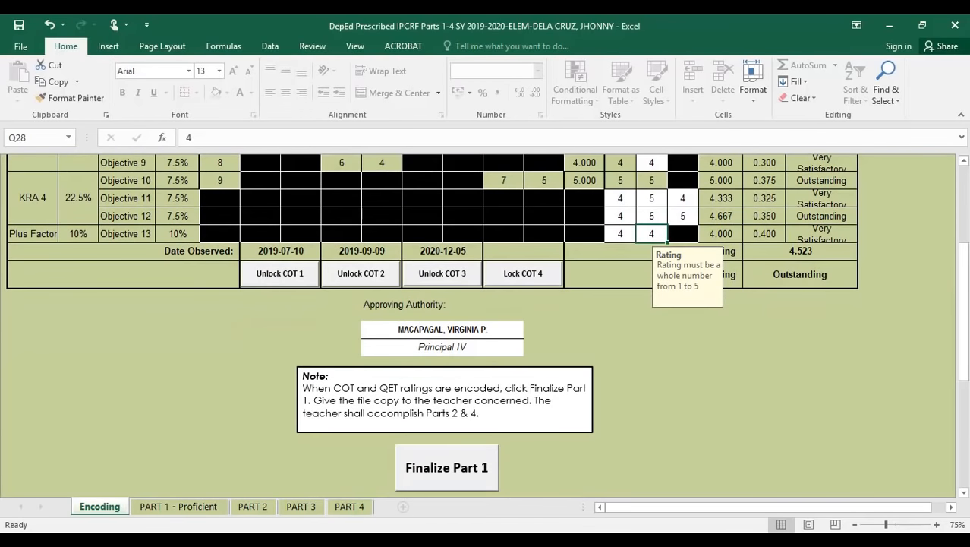
# - Finalize Part 1, answering Yes to proceed despite the incomplete COT ratings
pyautogui.moveTo(435, 540)
pyautogui.click(471, 477)
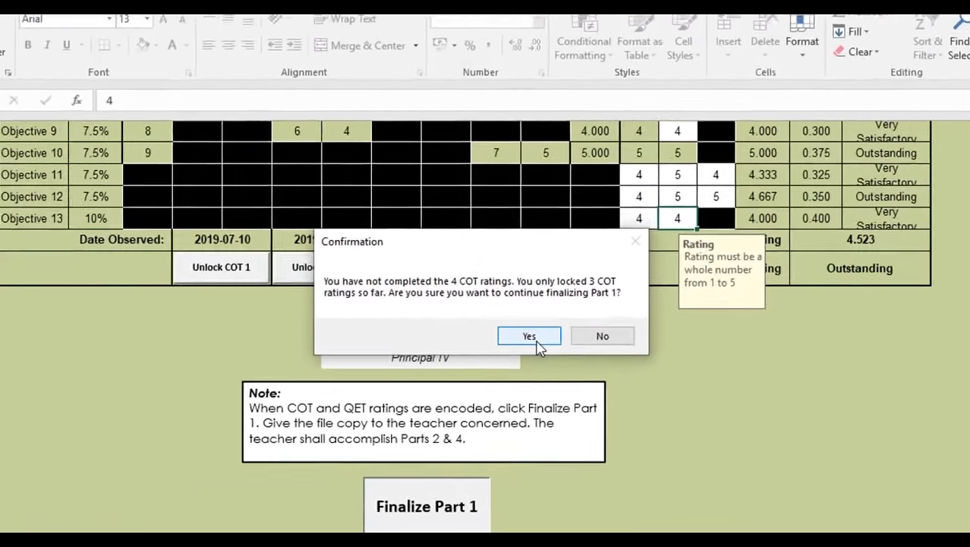
pyautogui.click(535, 334)
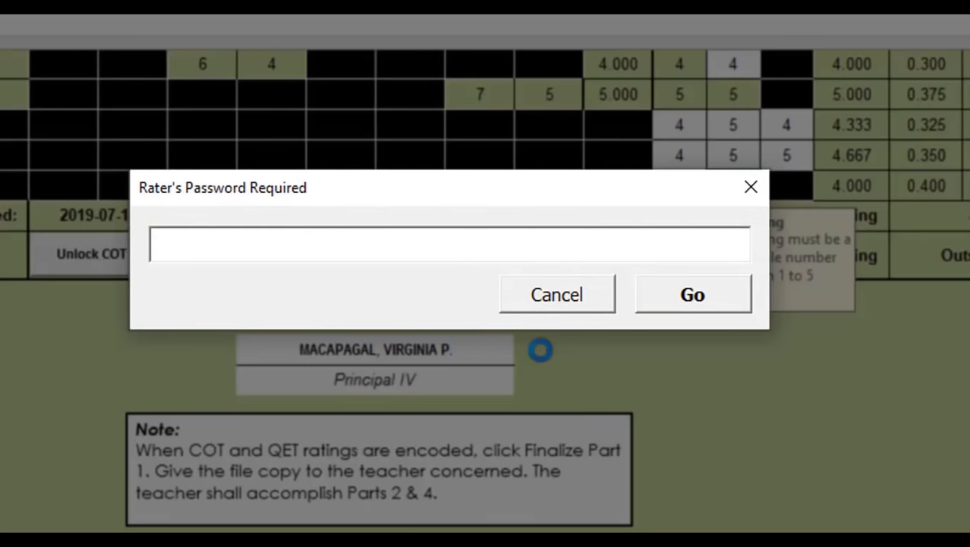
# - Enter the rater's password in the Rater's Password Required box and submit it
pyautogui.write('******')
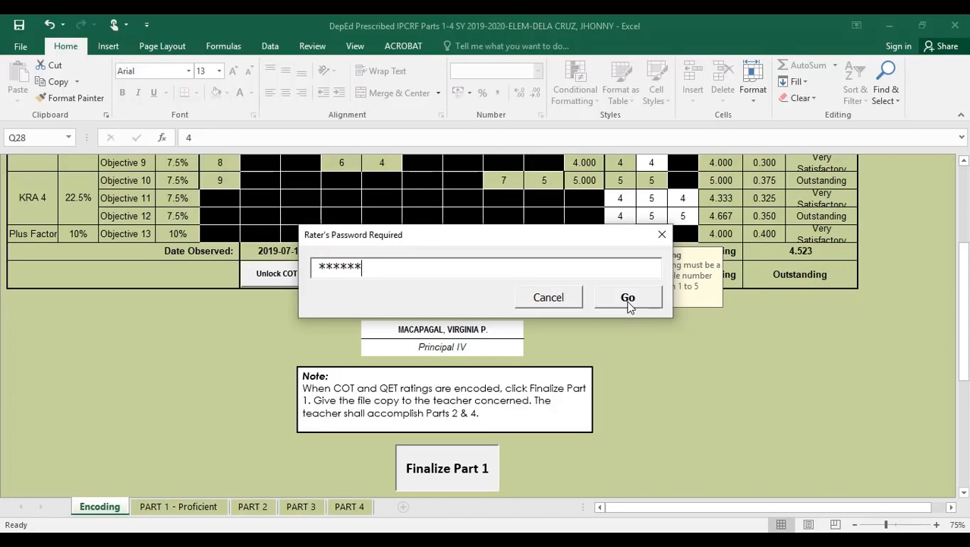
pyautogui.click(627, 301)
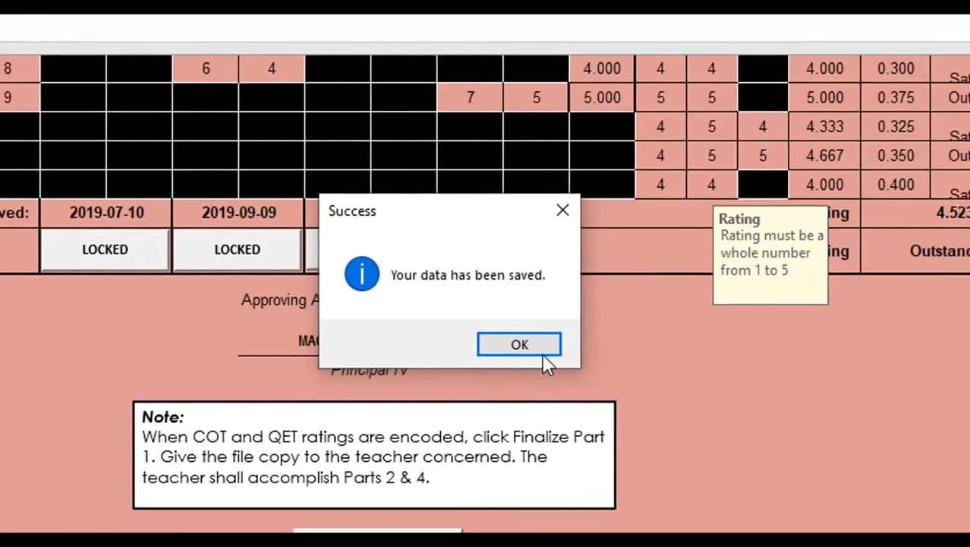
# - Acknowledge the Part 1 saved message and scroll down to Part 2: Core Behavioral Competencies
pyautogui.click(531, 351)
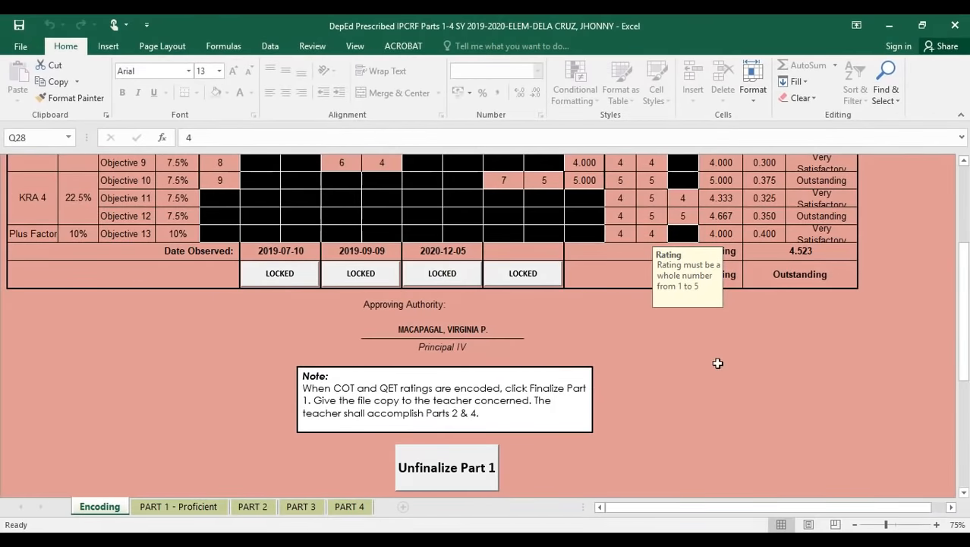
pyautogui.scroll(3, 774, 388)
pyautogui.scroll(8, 773, 388)
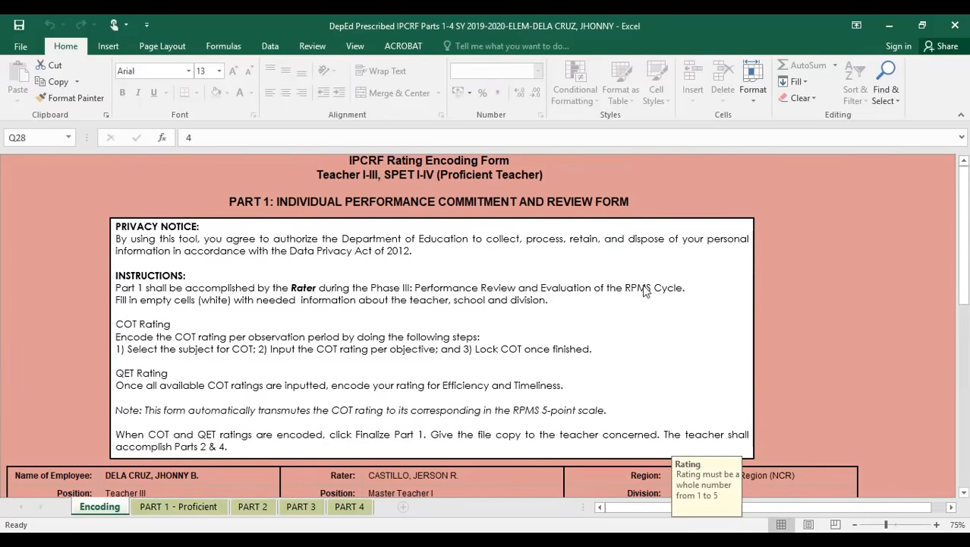
pyautogui.scroll(-5, 812, 264)
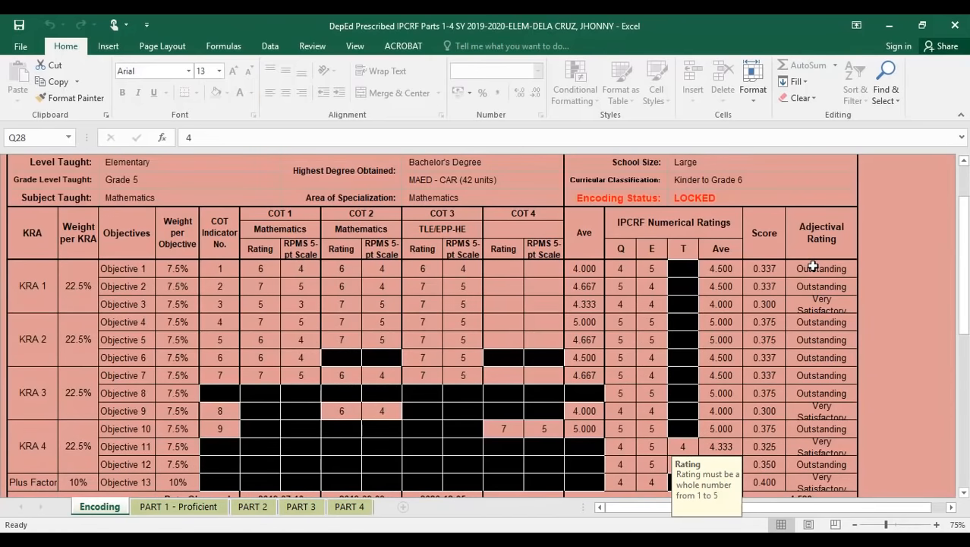
pyautogui.scroll(-8, 704, 300)
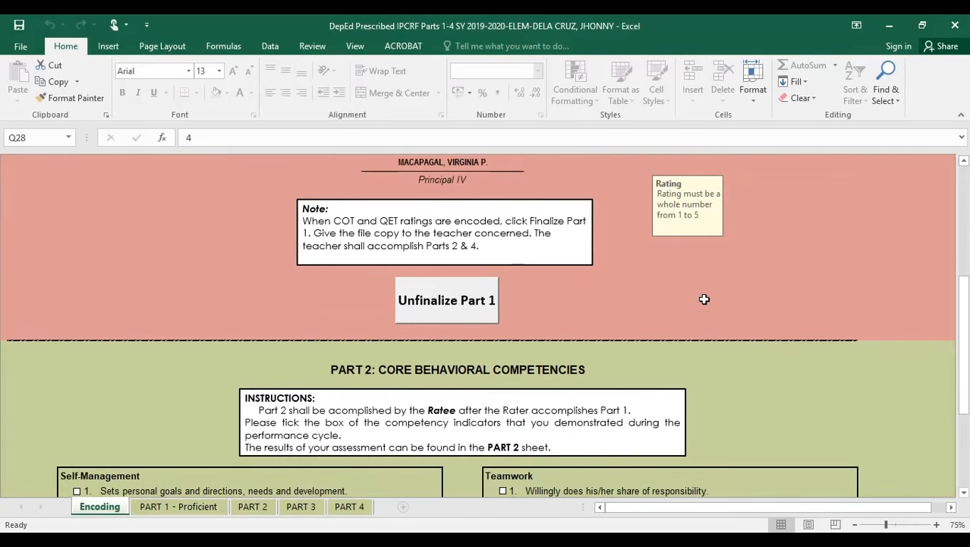
pyautogui.scroll(-3, 705, 300)
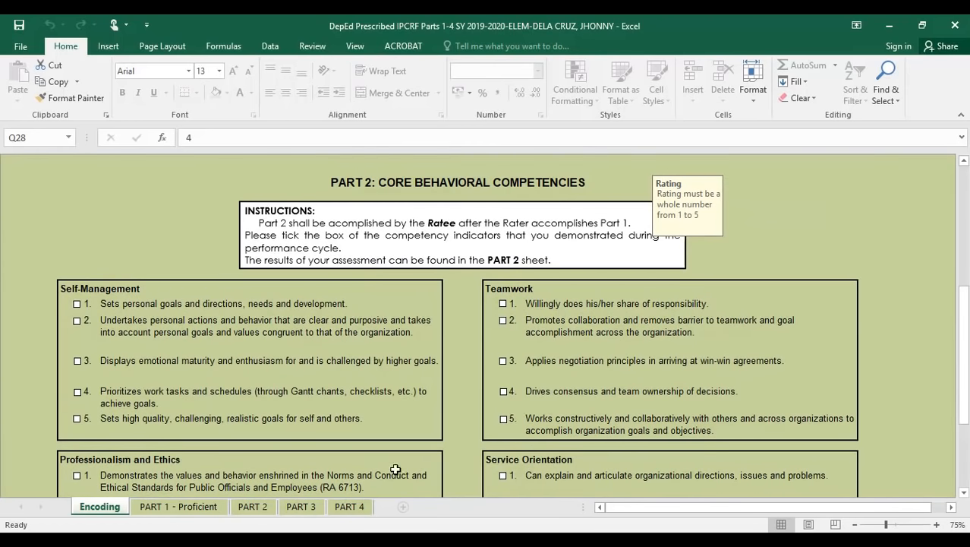
# - Browse the PART 4 Development Plans sheet, then open the PART 2 competency counts sheet
pyautogui.click(349, 508)
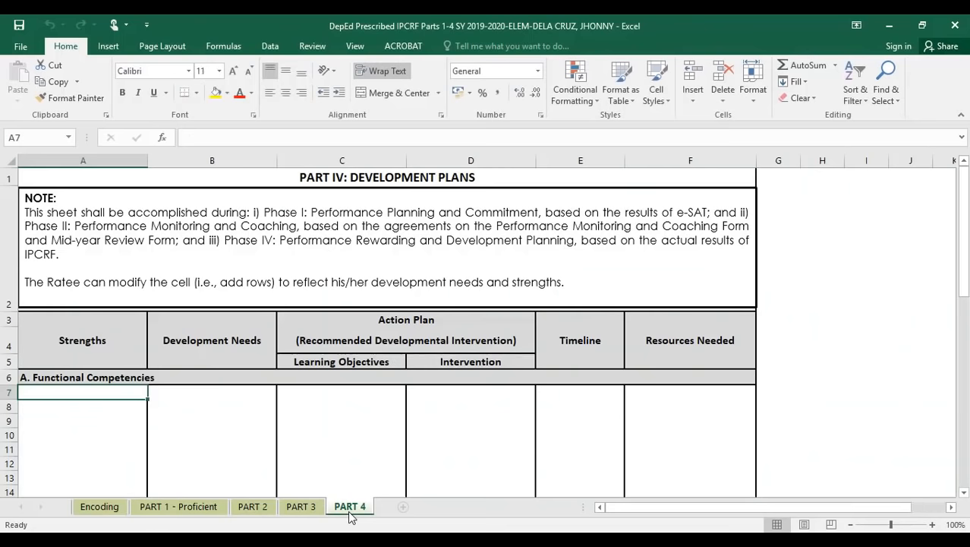
pyautogui.scroll(-2, 656, 289)
pyautogui.scroll(2, 657, 290)
pyautogui.scroll(-2, 691, 292)
pyautogui.scroll(2, 701, 260)
pyautogui.click(253, 505)
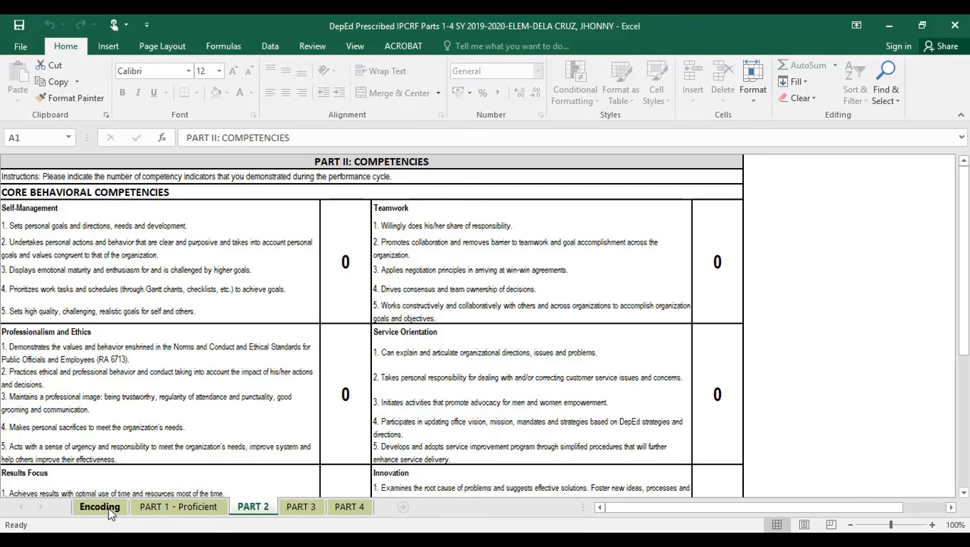
# - Scroll through the PART 1 - Proficient ratings, then return to the Encoding sheet's Part 2 checklist
pyautogui.click(169, 509)
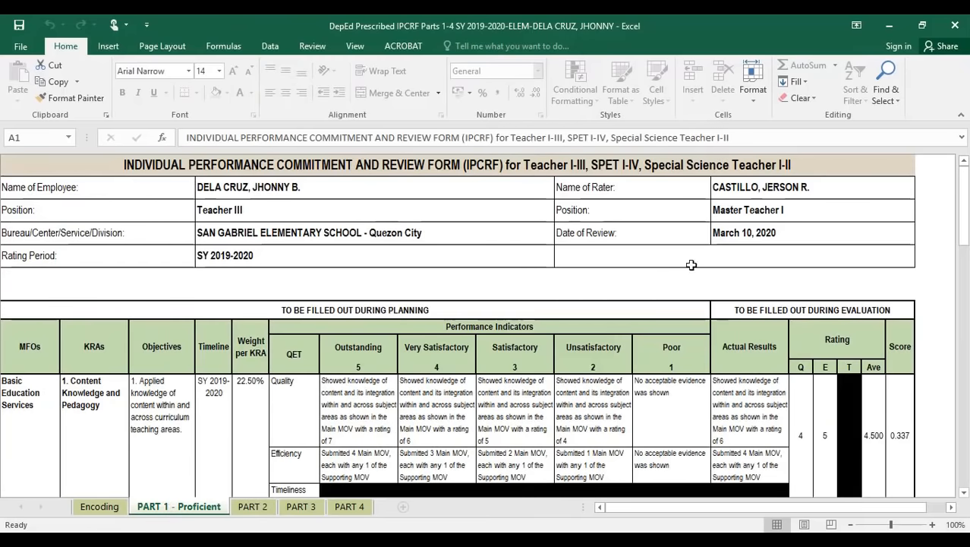
pyautogui.scroll(-2, 535, 256)
pyautogui.scroll(-8, 535, 256)
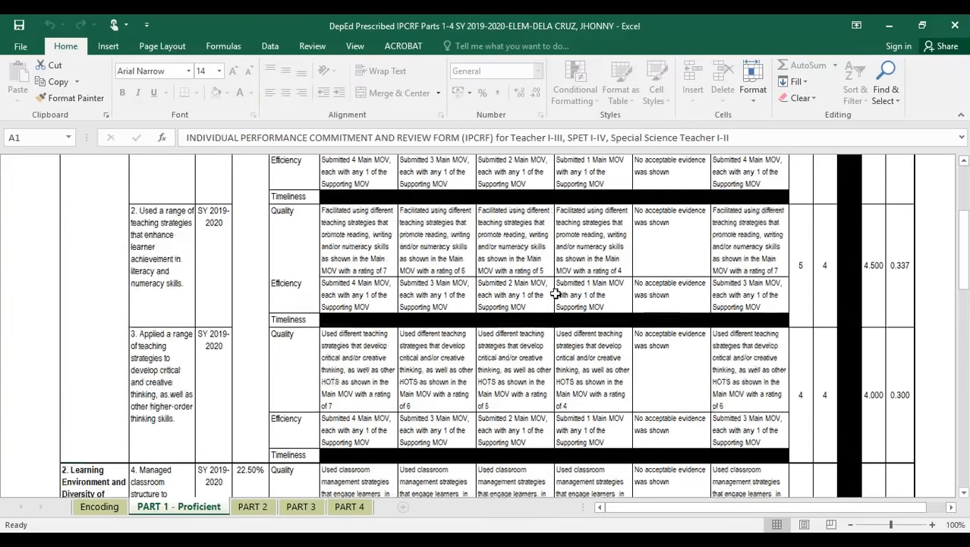
pyautogui.scroll(-3, 350, 302)
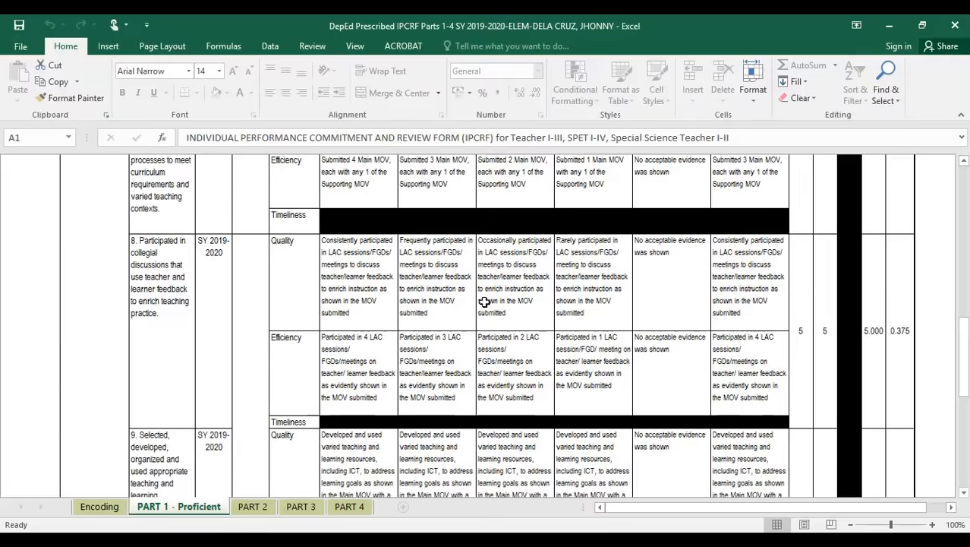
pyautogui.scroll(12, 660, 304)
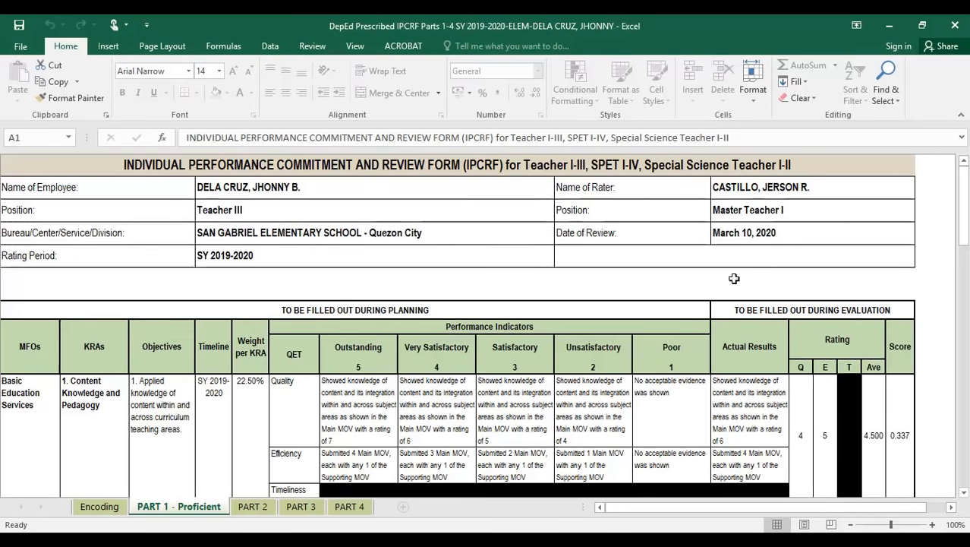
pyautogui.scroll(-10, 804, 316)
pyautogui.scroll(-5, 830, 318)
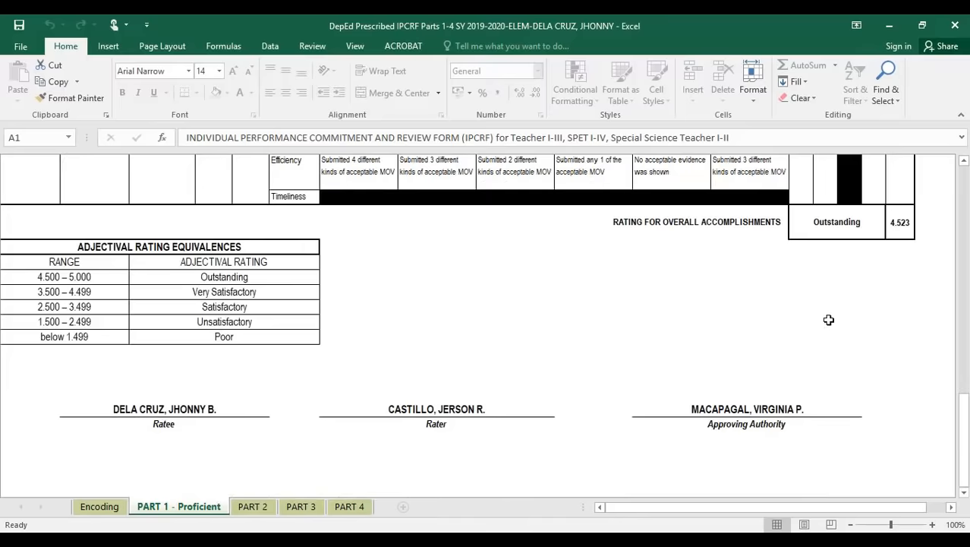
pyautogui.scroll(3, 569, 338)
pyautogui.scroll(-3, 302, 356)
pyautogui.scroll(15, 303, 342)
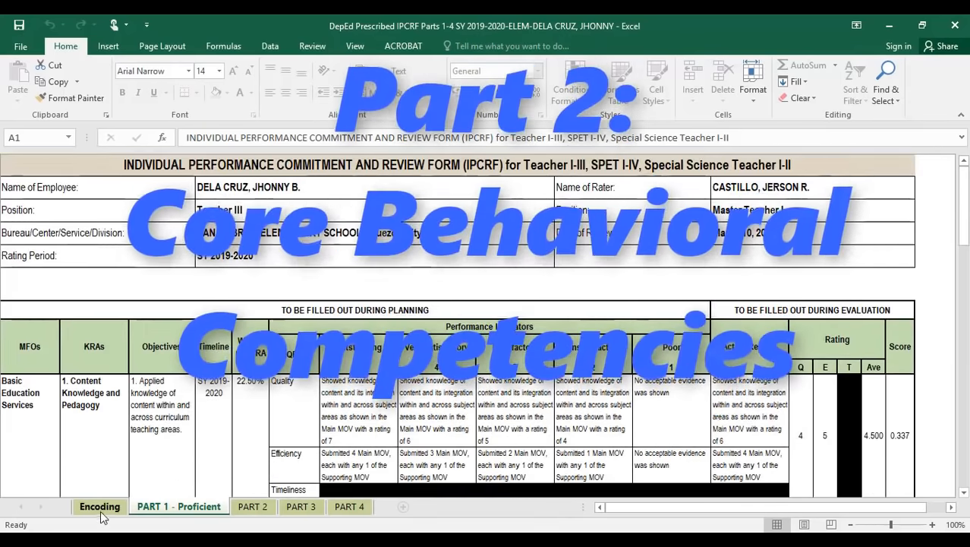
pyautogui.click(101, 510)
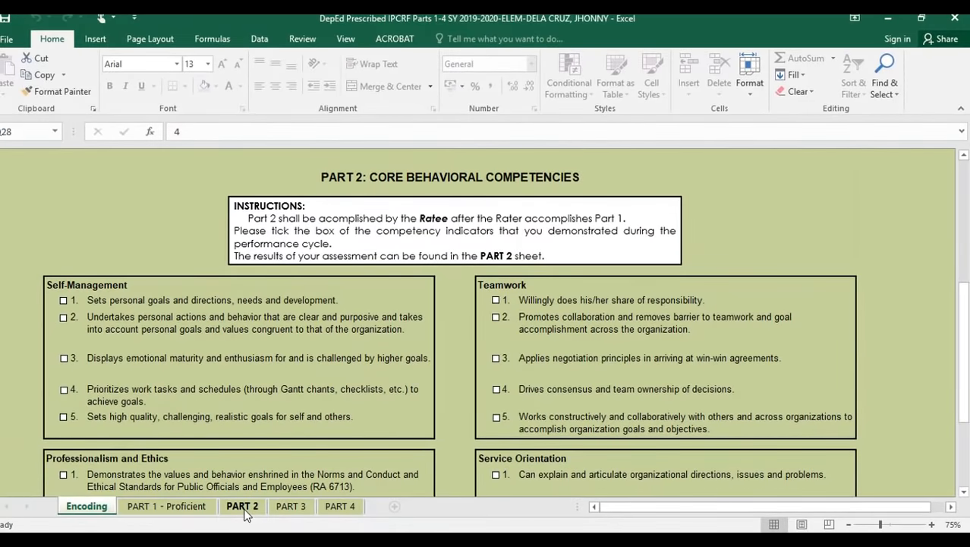
# - After glancing at the PART 2 sheet, tick Self-Management indicators 1, 2 and 4
pyautogui.click(243, 507)
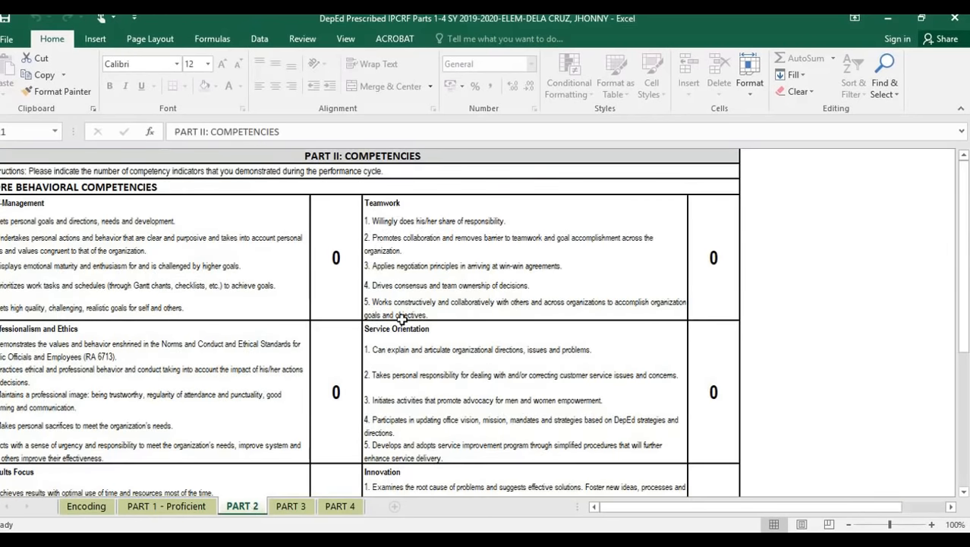
pyautogui.scroll(-3, 434, 342)
pyautogui.scroll(3, 360, 293)
pyautogui.click(82, 507)
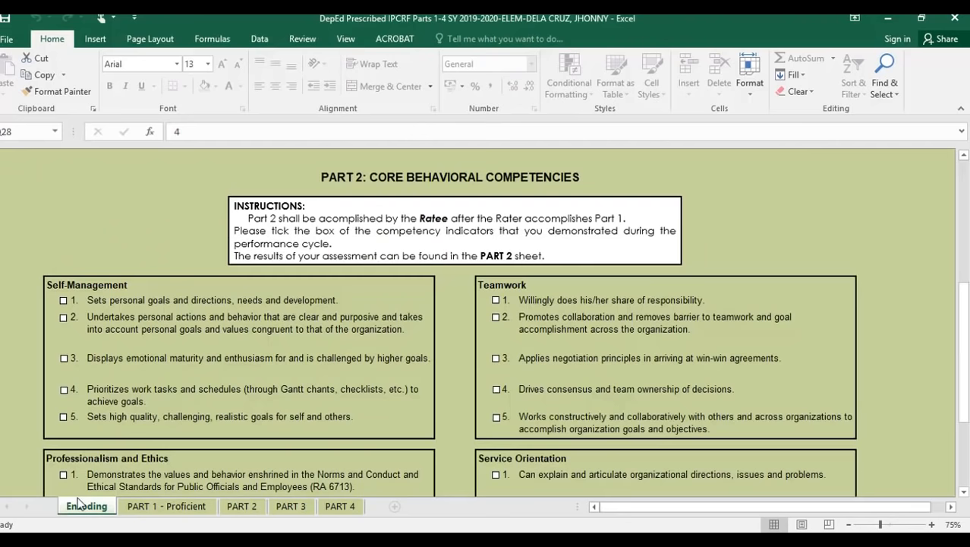
pyautogui.scroll(-3, 407, 279)
pyautogui.click(63, 172)
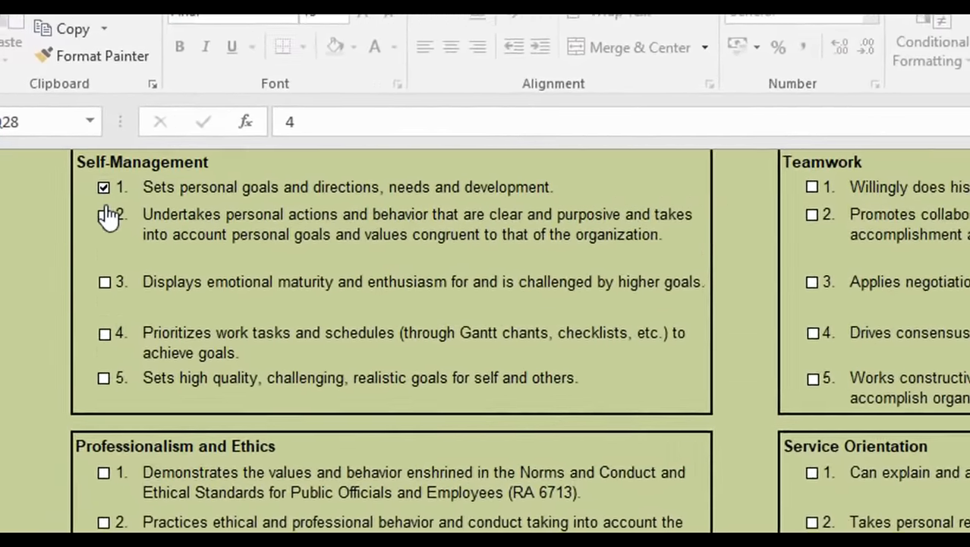
pyautogui.click(104, 215)
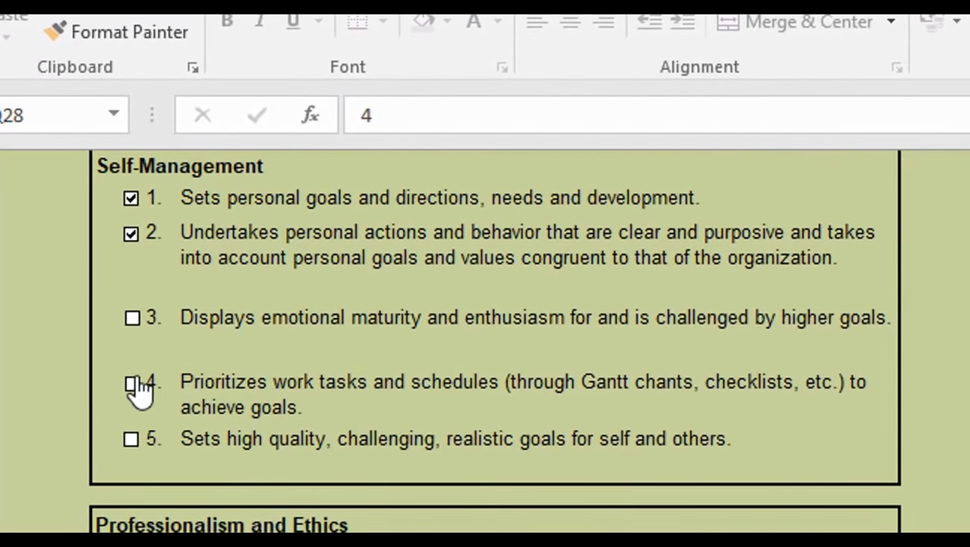
pyautogui.click(104, 334)
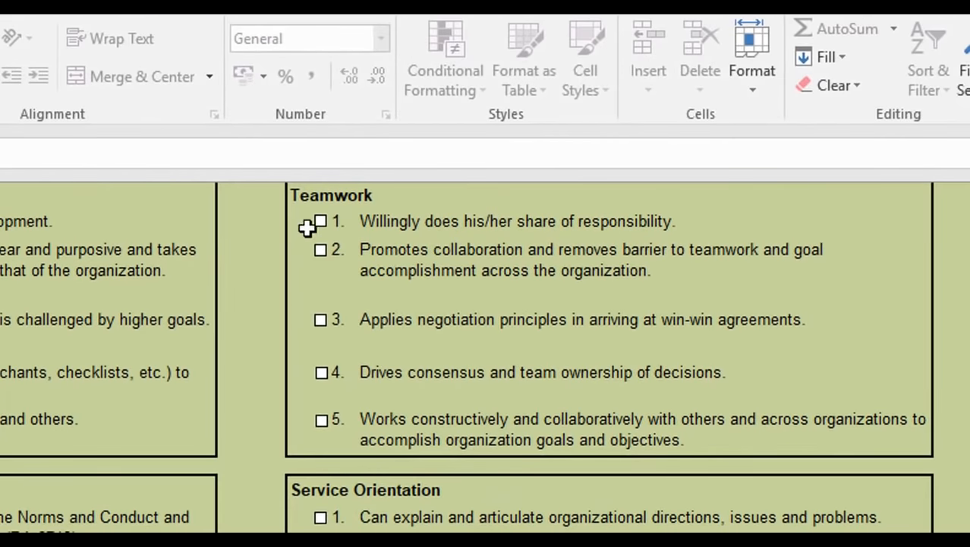
# - Tick Teamwork indicators 1, 2, 4, 5 and Professionalism and Ethics indicators 1 and 2
pyautogui.click(319, 238)
pyautogui.click(320, 249)
pyautogui.click(322, 423)
pyautogui.click(322, 372)
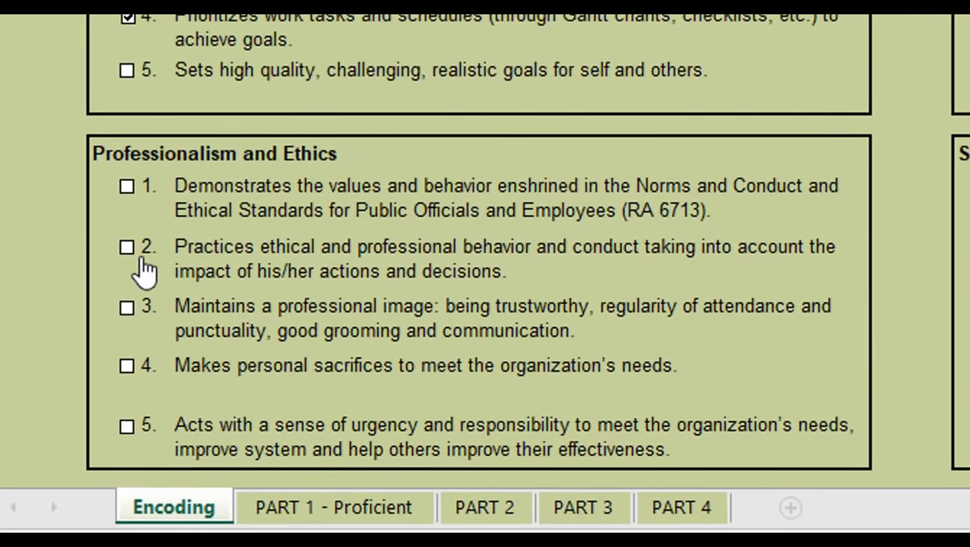
pyautogui.click(126, 244)
pyautogui.click(126, 188)
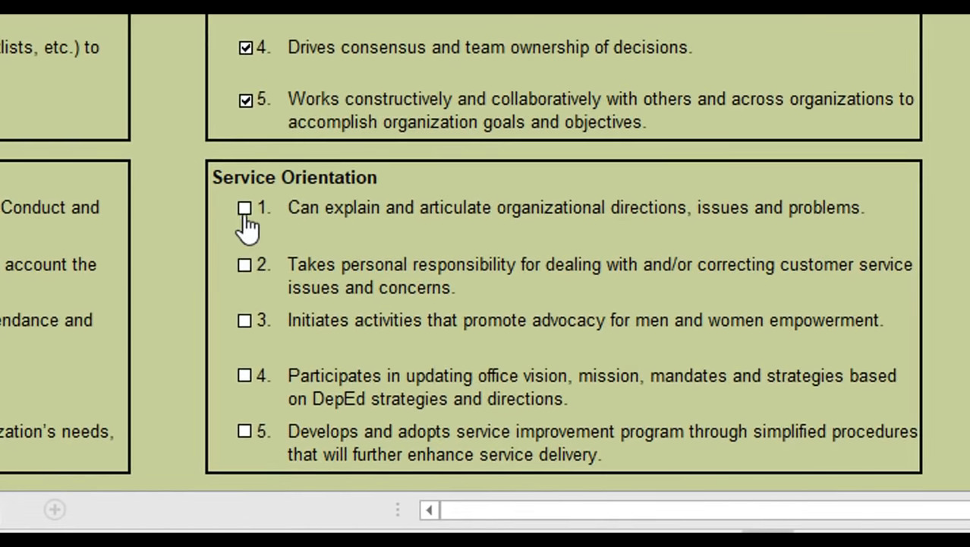
# - Tick Service Orientation indicators 1, 2, 5 and Results Focus indicators 1–4
pyautogui.click(244, 209)
pyautogui.click(245, 265)
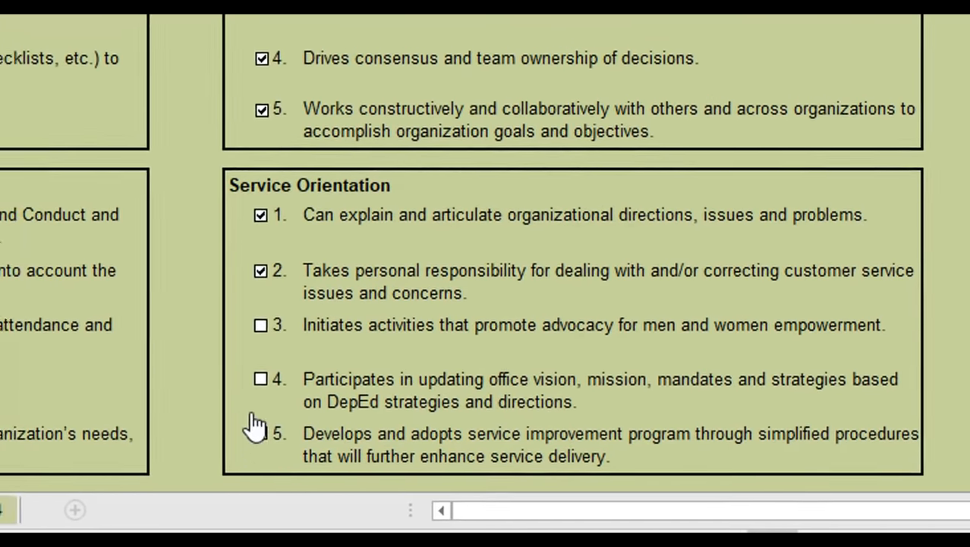
pyautogui.click(244, 431)
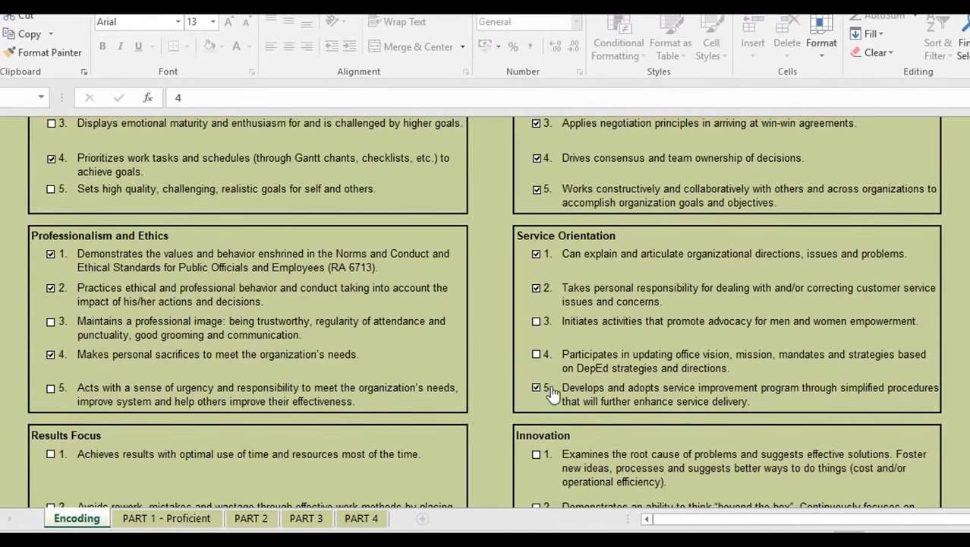
pyautogui.scroll(-5, 341, 428)
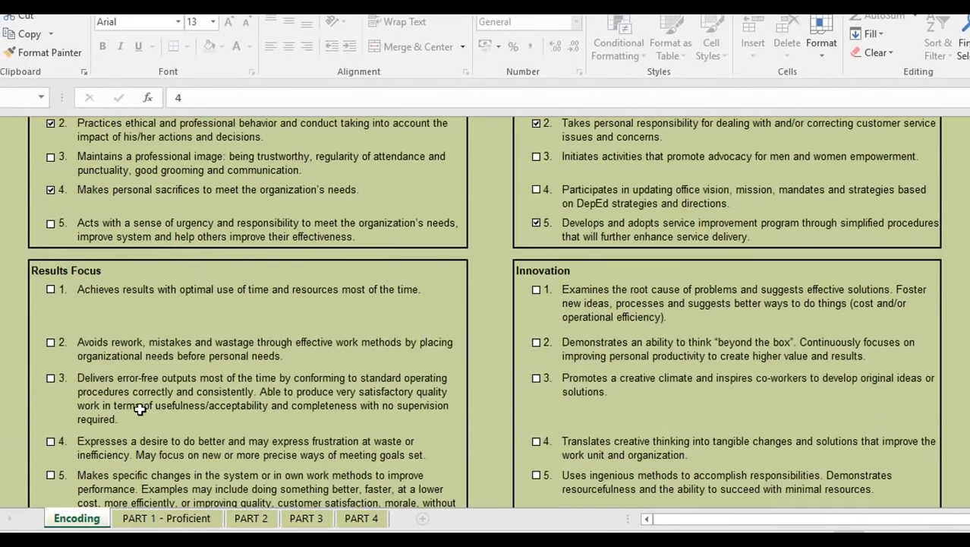
pyautogui.click(51, 189)
pyautogui.click(51, 243)
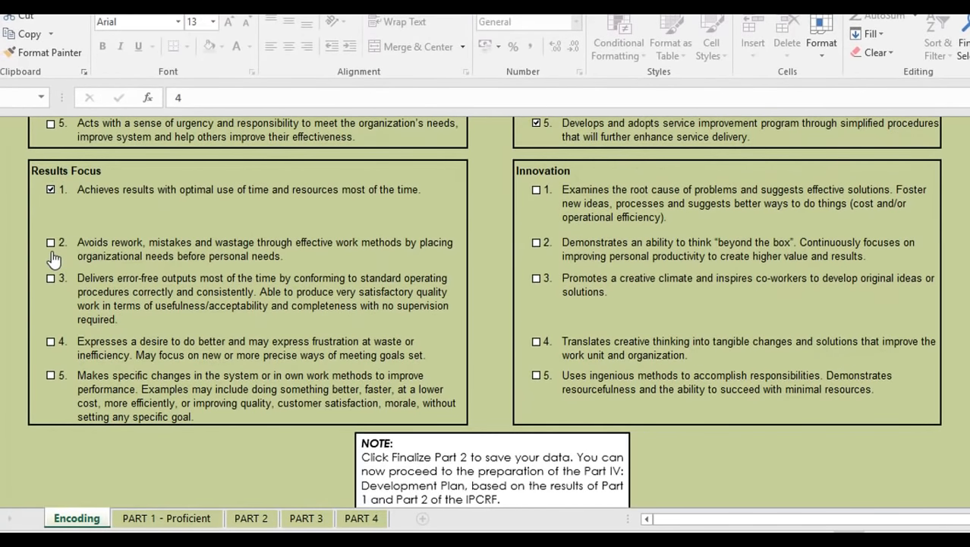
pyautogui.click(51, 278)
pyautogui.click(50, 343)
# - Tick Innovation indicators 2, 3, 4 and 5
pyautogui.click(536, 243)
pyautogui.click(542, 315)
pyautogui.click(537, 342)
pyautogui.click(537, 375)
pyautogui.scroll(-1, 790, 175)
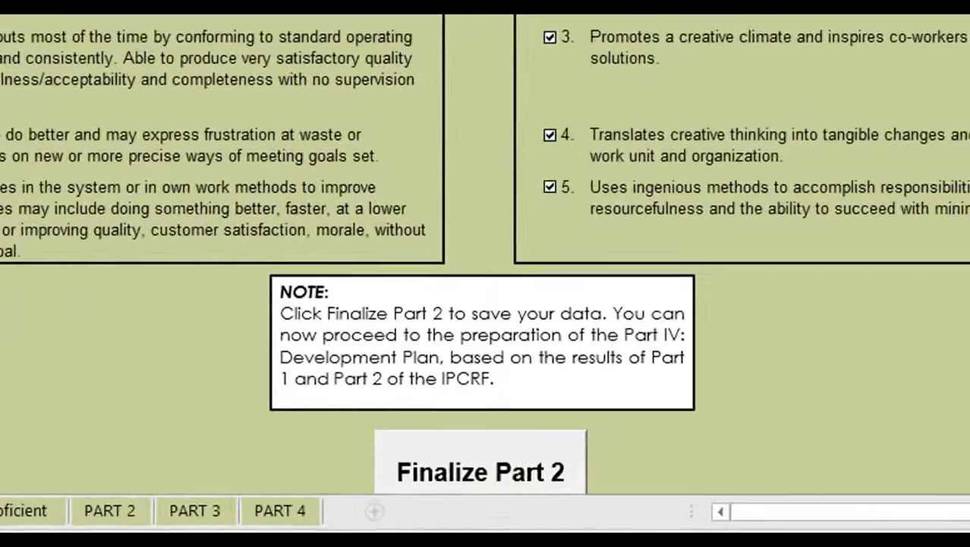
pyautogui.scroll(1, 833, 285)
pyautogui.scroll(-1, 484, 243)
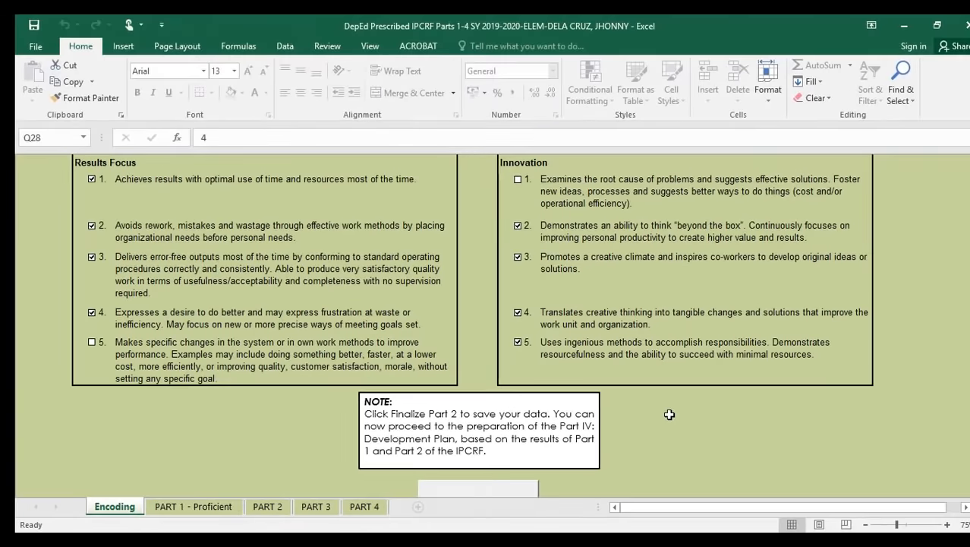
pyautogui.scroll(10, 661, 360)
pyautogui.scroll(-12, 663, 364)
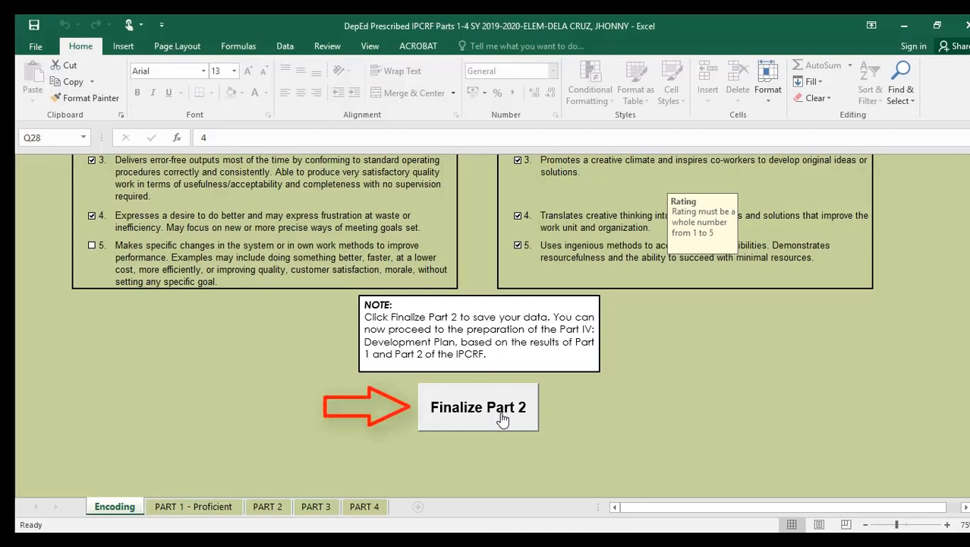
# - Finalize Part 2, entering and confirming a ratee password to lock the file
pyautogui.click(501, 418)
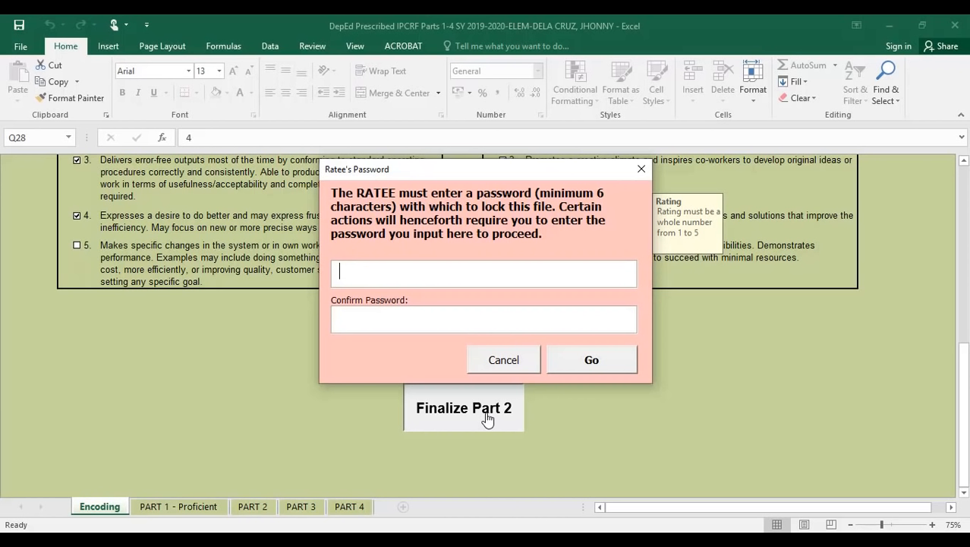
pyautogui.write('******')
pyautogui.press('Tab')
pyautogui.write('******')
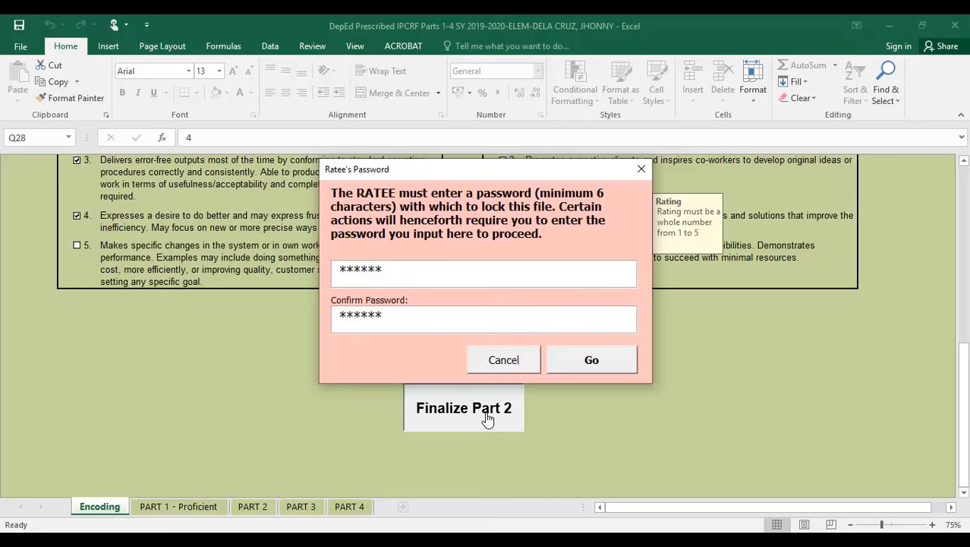
pyautogui.click(585, 364)
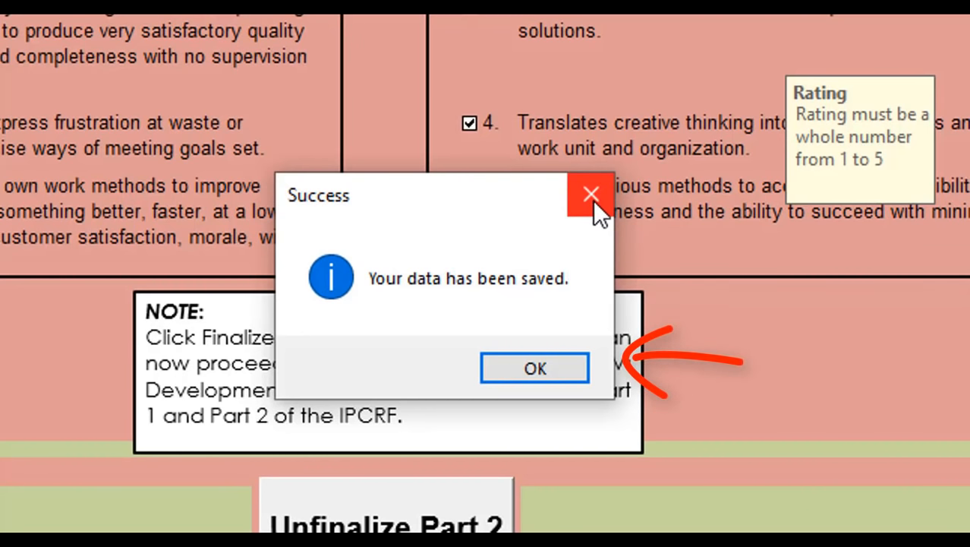
# - Dismiss the data-saved message and go to the PART 4 Development Plans sheet
pyautogui.click(565, 366)
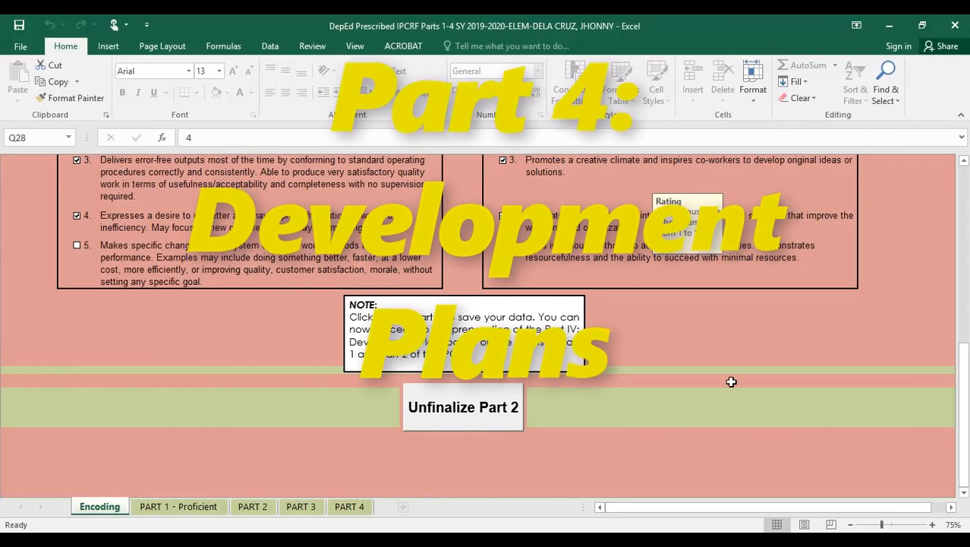
pyautogui.moveTo(965, 429); pyautogui.dragTo(966, 457)
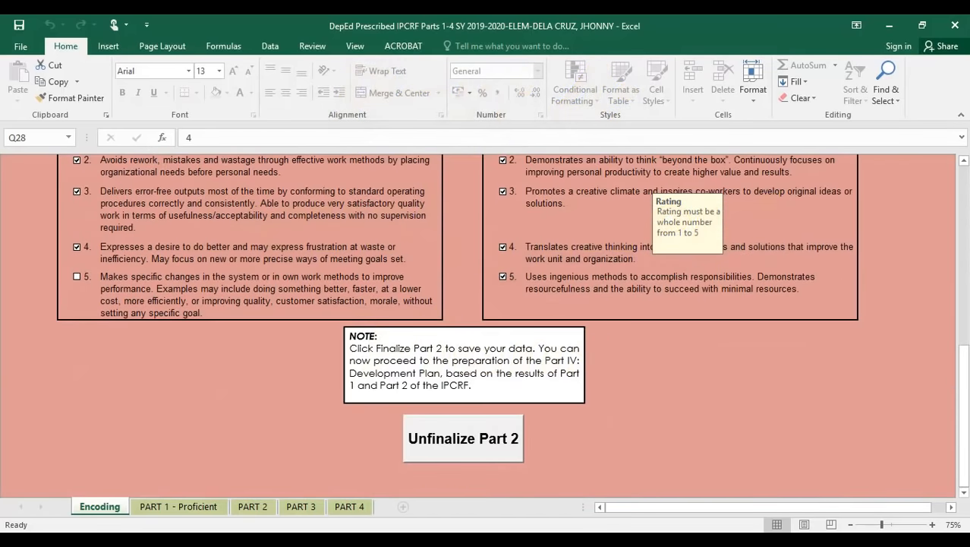
pyautogui.click(349, 507)
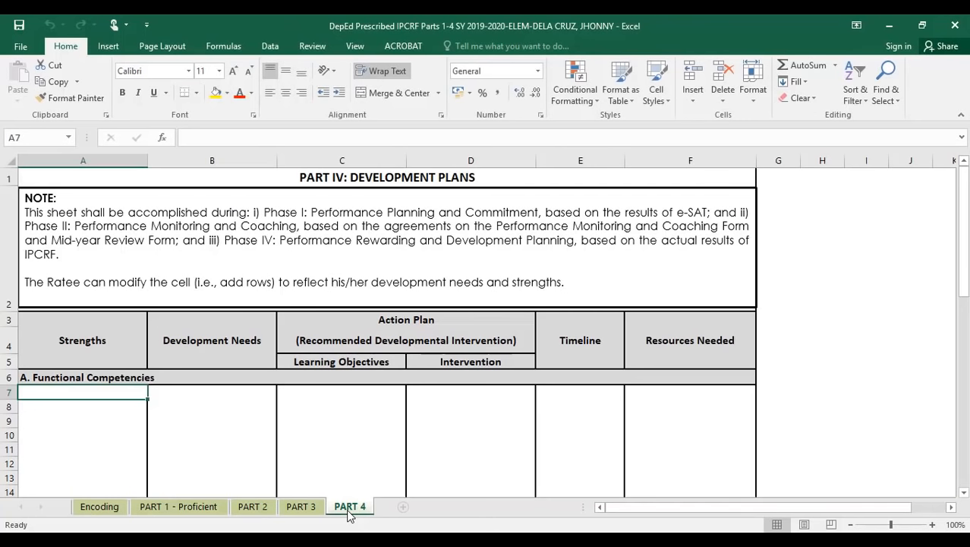
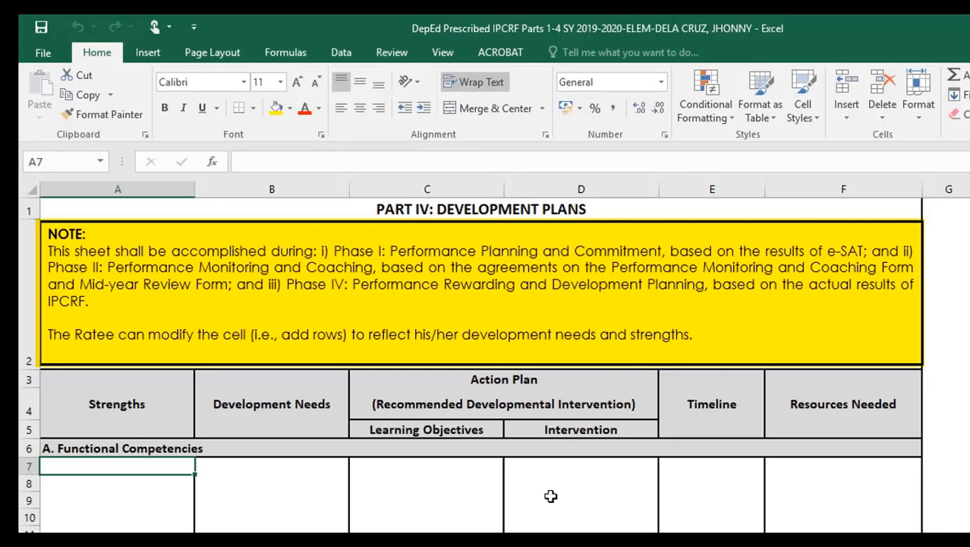
# - Insert an entire blank row at row 11 in the Functional Competencies block
pyautogui.scroll(-2, 467, 456)
pyautogui.scroll(1, 449, 444)
pyautogui.scroll(2, 448, 443)
pyautogui.scroll(-1, 119, 492)
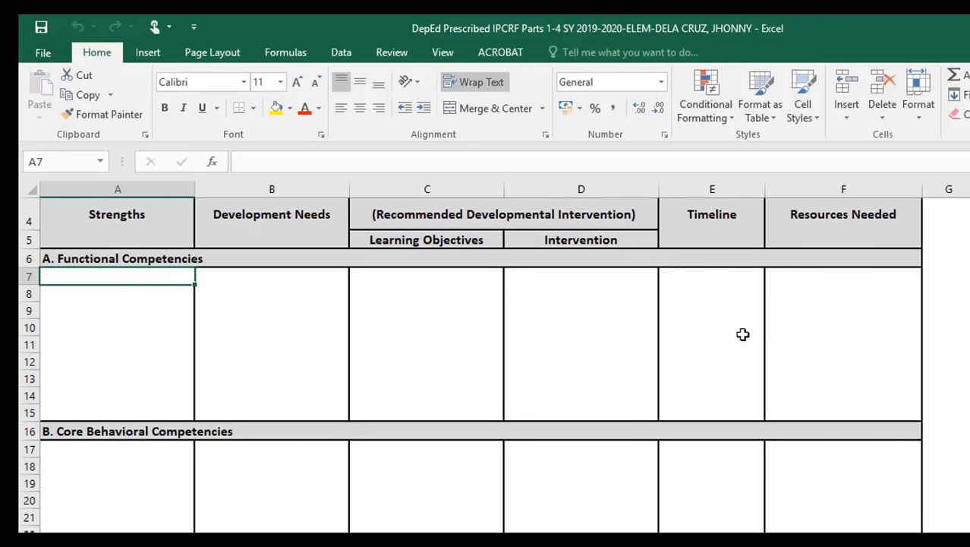
pyautogui.scroll(1, 311, 338)
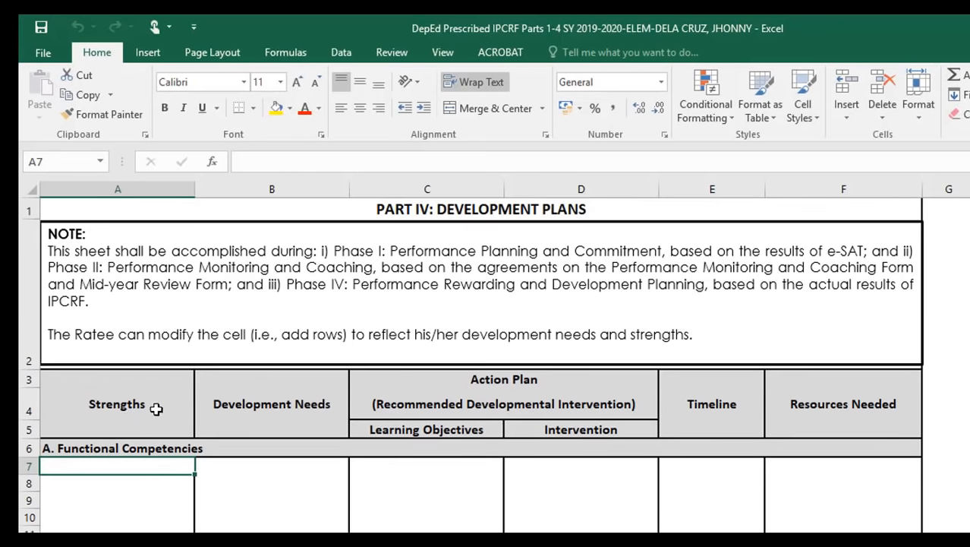
pyautogui.scroll(-1, 128, 523)
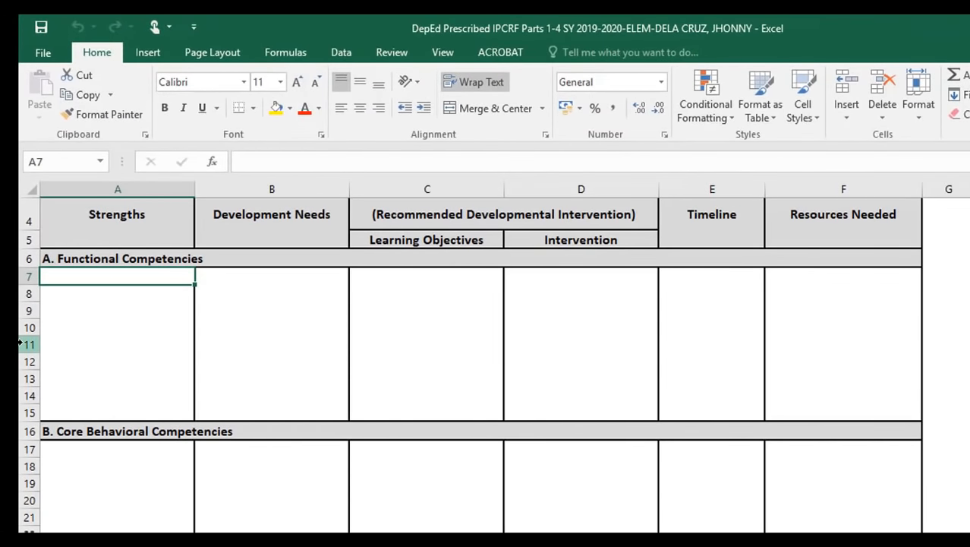
pyautogui.rightClick(21, 344)
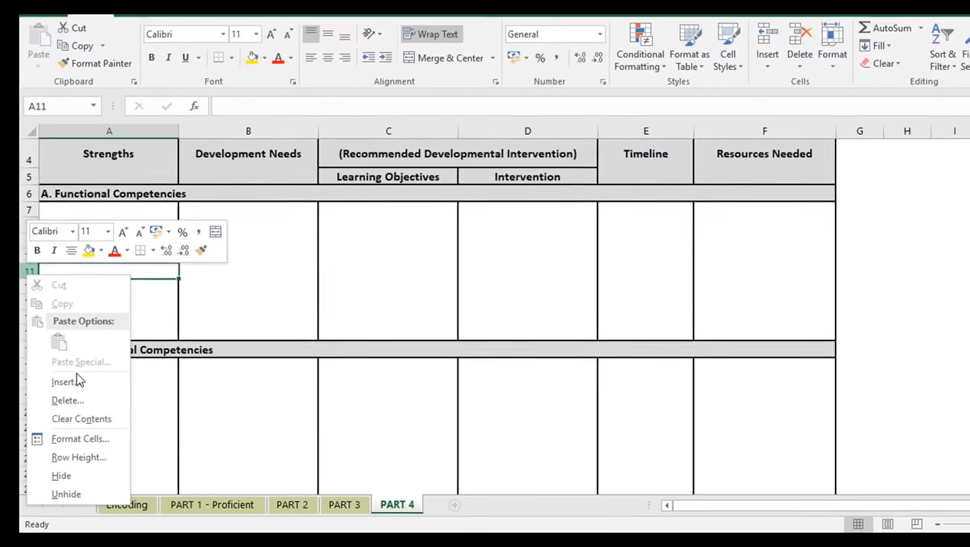
pyautogui.click(76, 381)
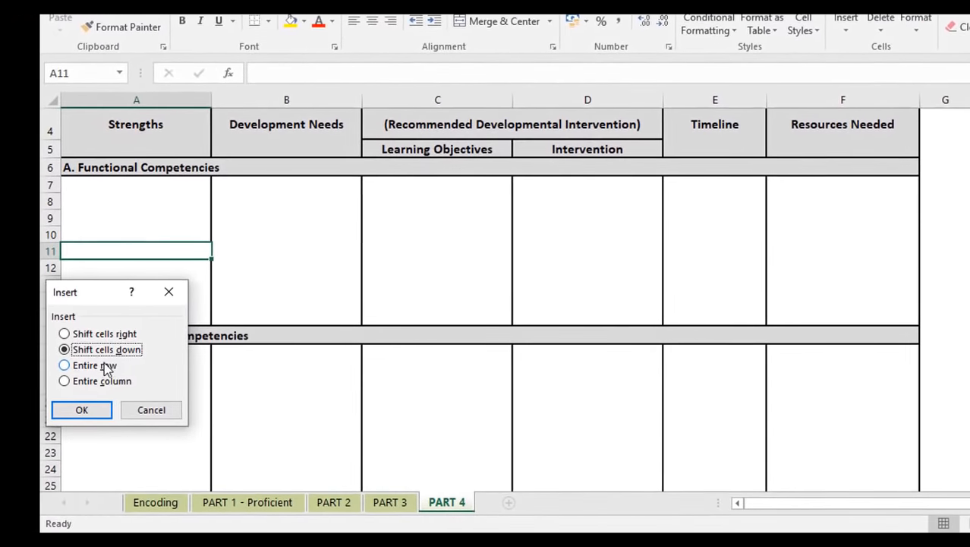
pyautogui.click(97, 368)
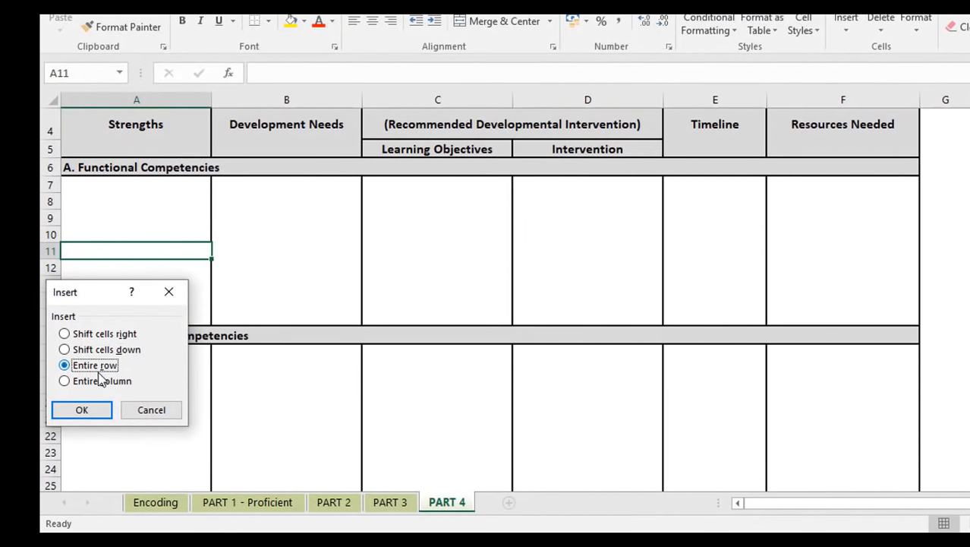
pyautogui.click(82, 410)
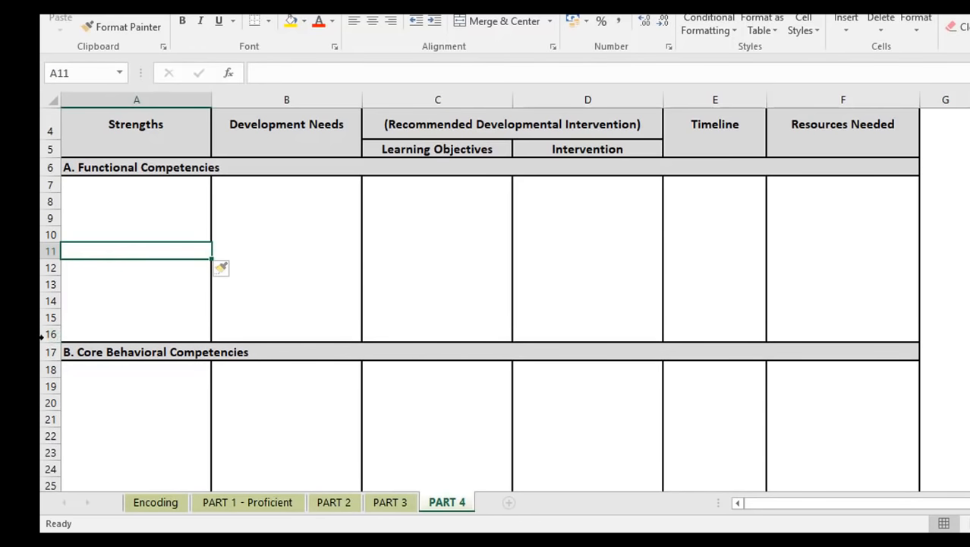
# - Insert a second entire row at row 11, pushing Core Behavioral Competencies to row 18
pyautogui.rightClick(48, 253)
pyautogui.click(104, 369)
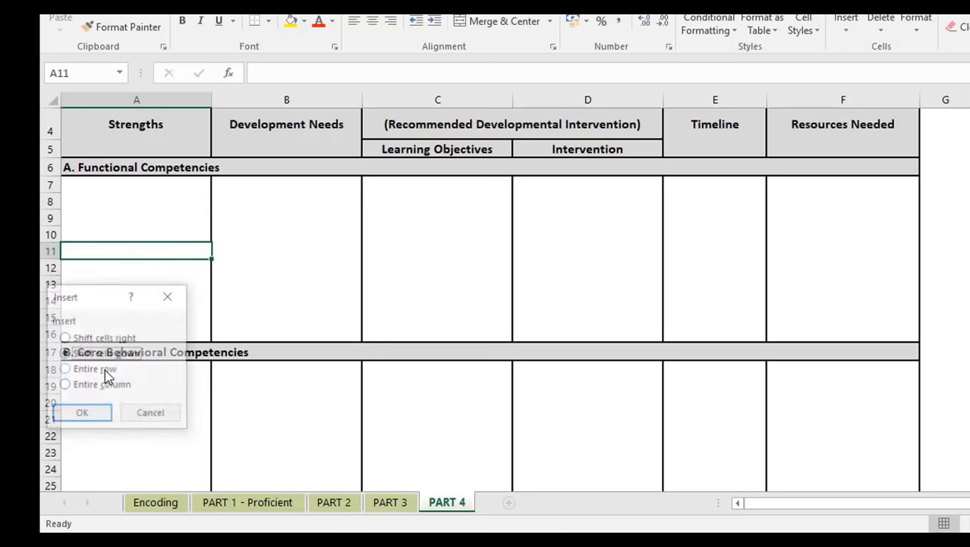
pyautogui.click(102, 369)
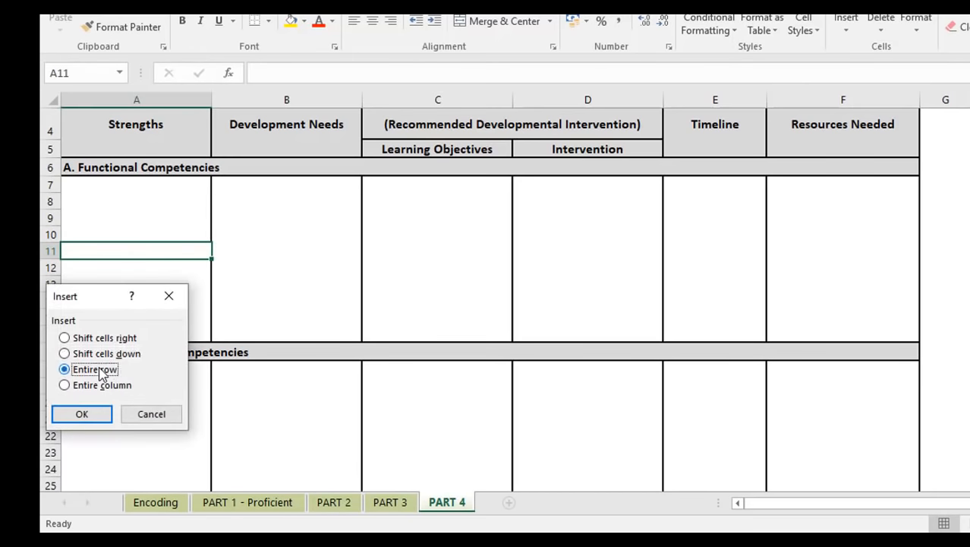
pyautogui.click(101, 414)
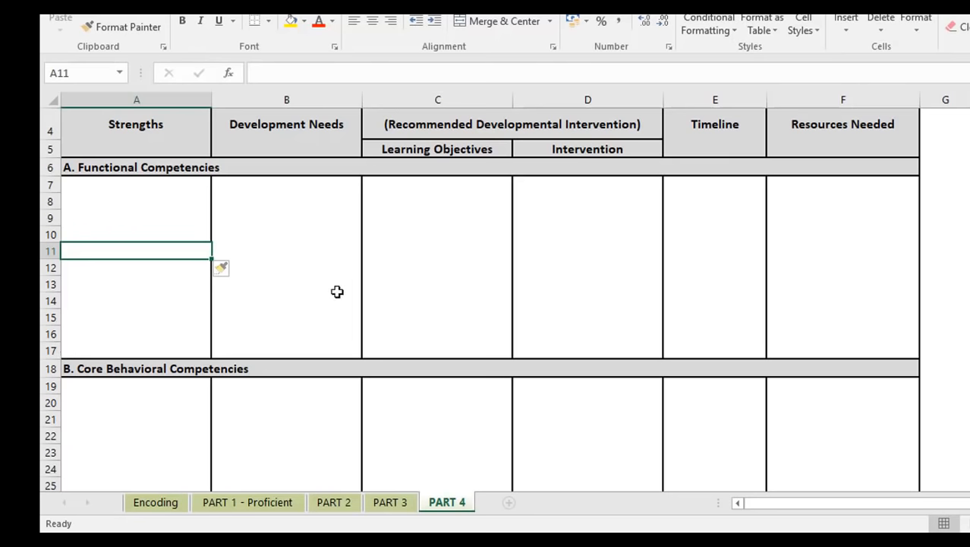
pyautogui.scroll(-2, 177, 413)
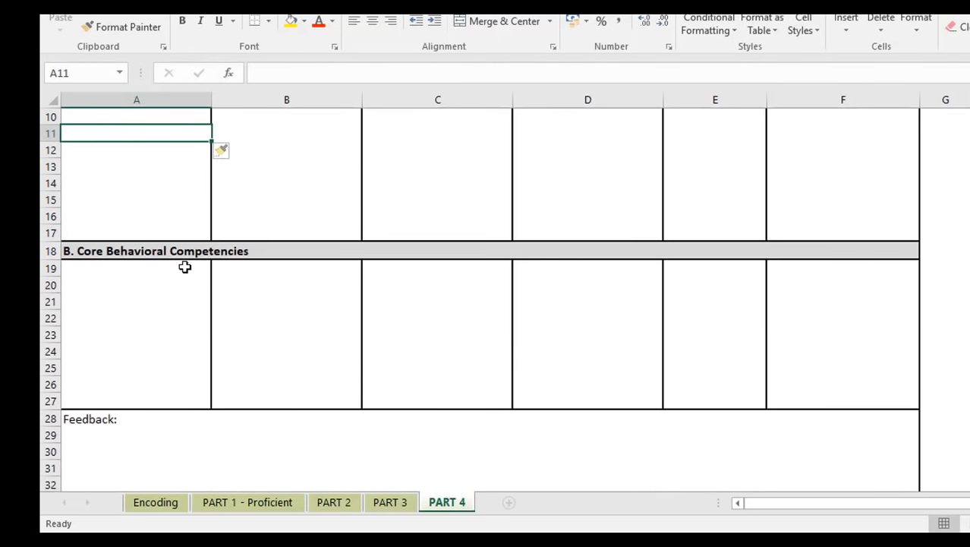
# - Insert one more entire row into the Functional Competencies section
pyautogui.rightClick(52, 335)
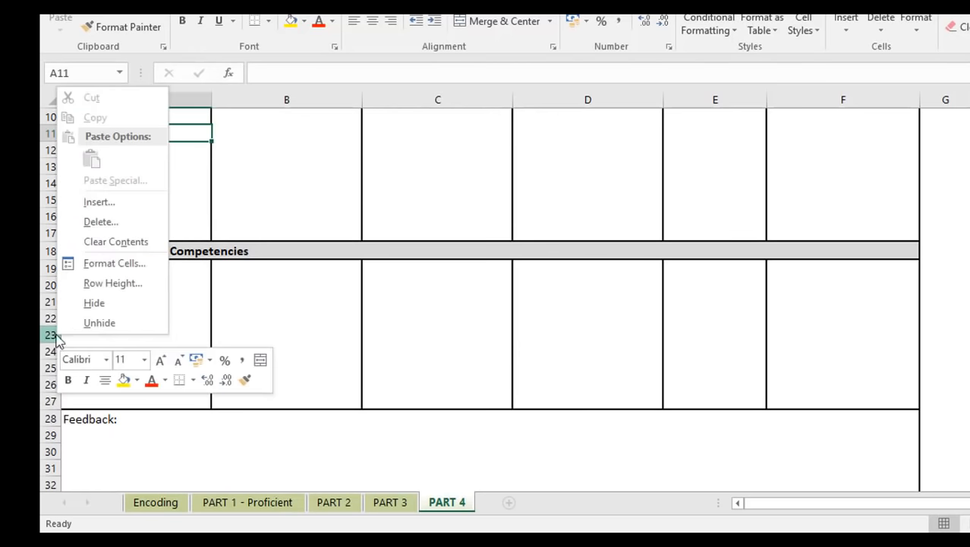
pyautogui.click(99, 202)
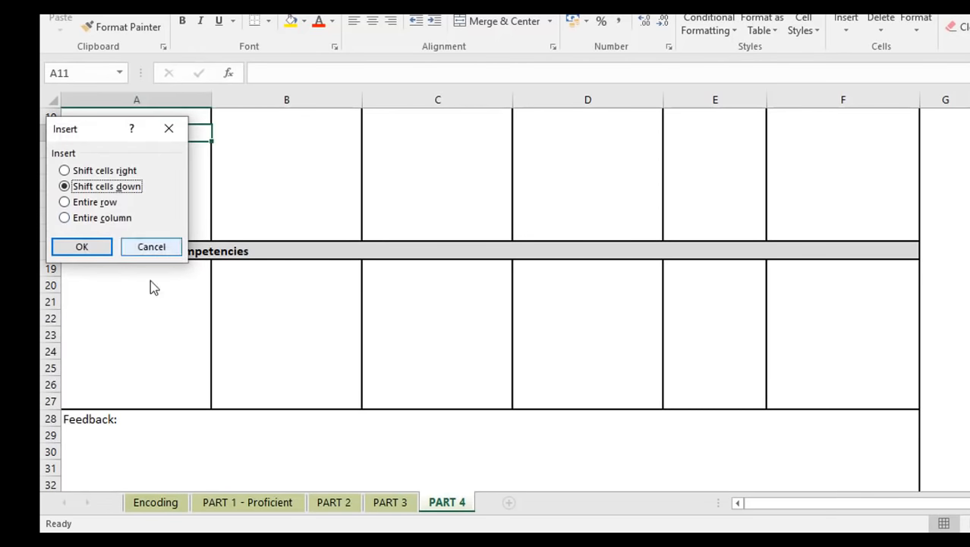
pyautogui.click(94, 203)
pyautogui.click(84, 248)
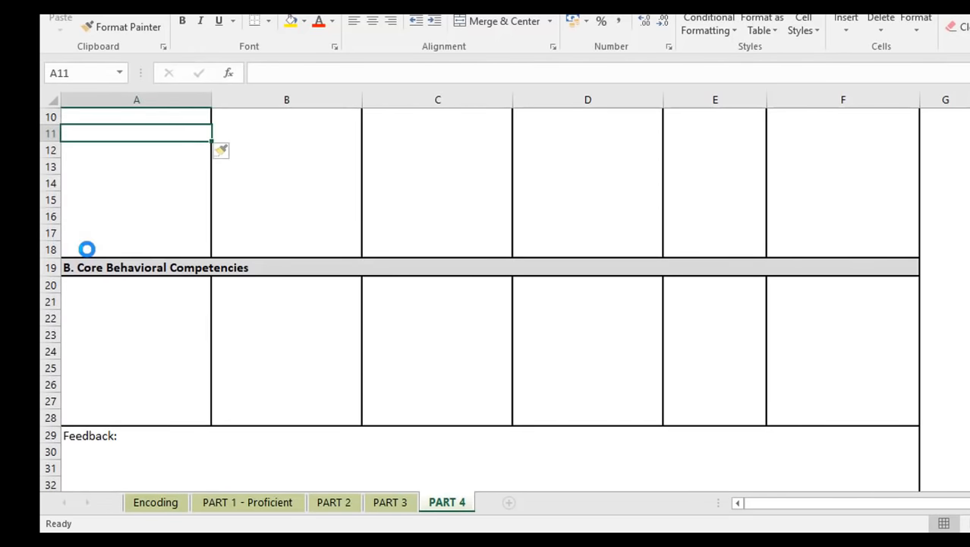
# - Insert two entire rows at A24 in Core Behavioral Competencies
pyautogui.click(108, 355)
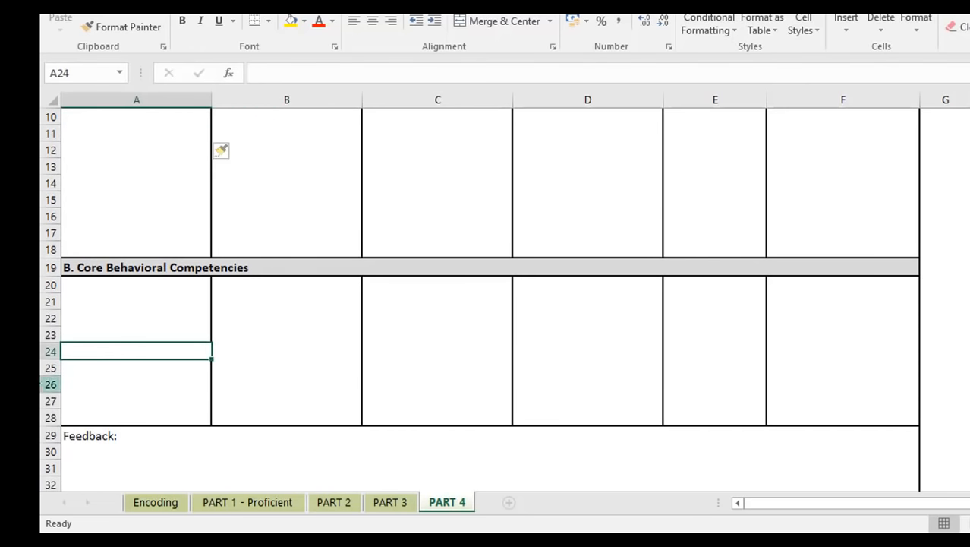
pyautogui.rightClick(47, 383)
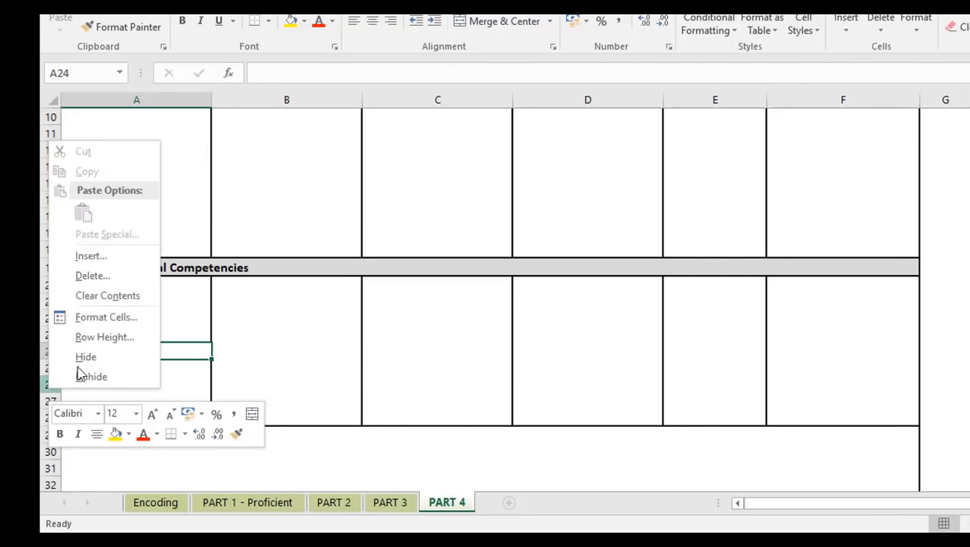
pyautogui.click(100, 260)
pyautogui.click(94, 261)
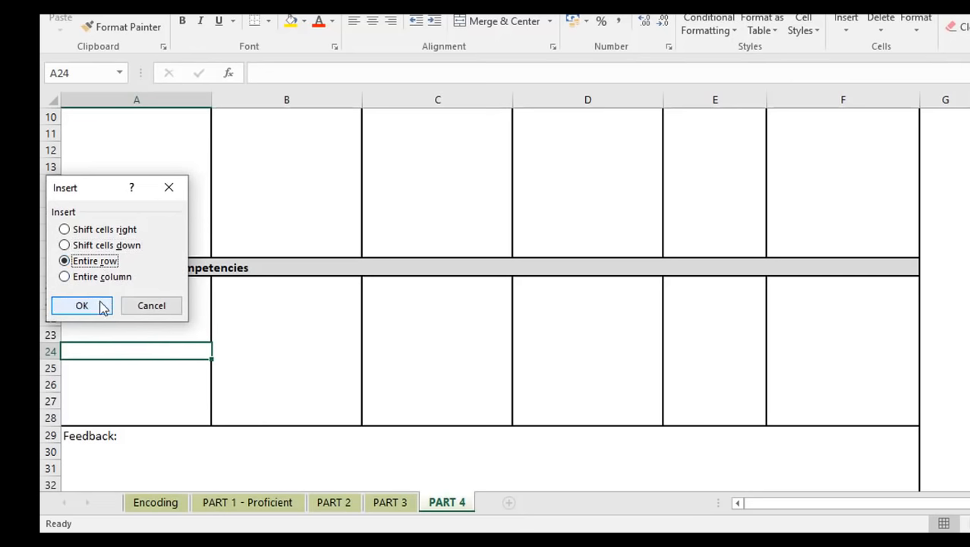
pyautogui.click(103, 308)
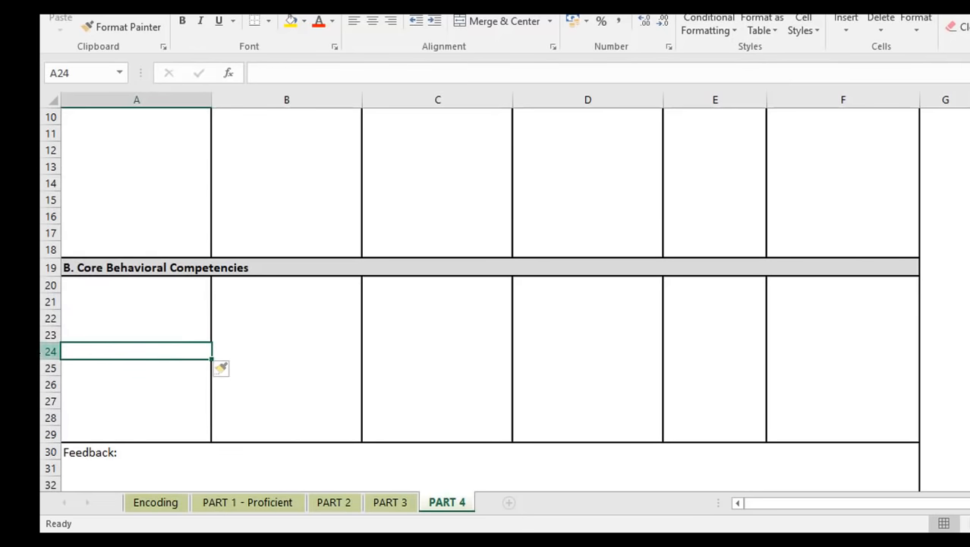
pyautogui.rightClick(69, 351)
pyautogui.click(110, 219)
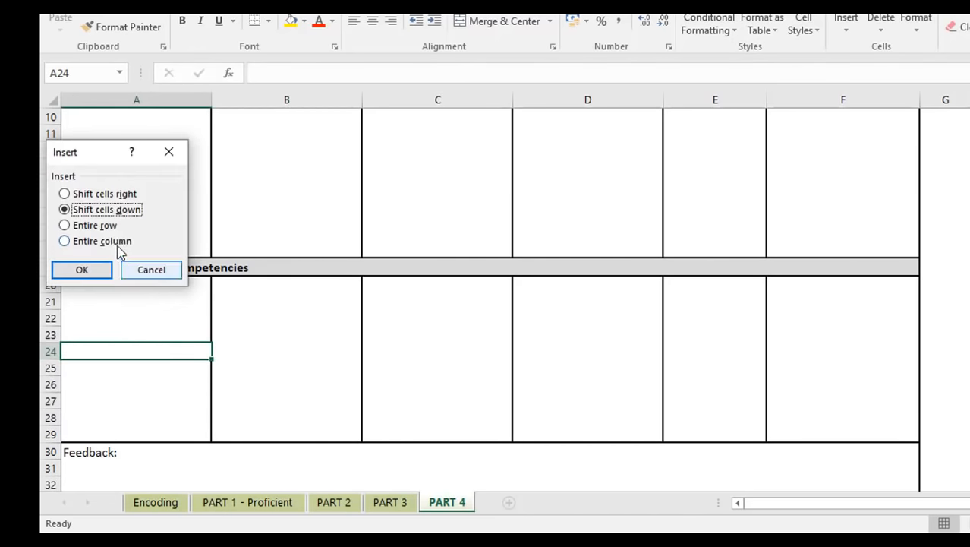
pyautogui.click(97, 226)
pyautogui.click(99, 270)
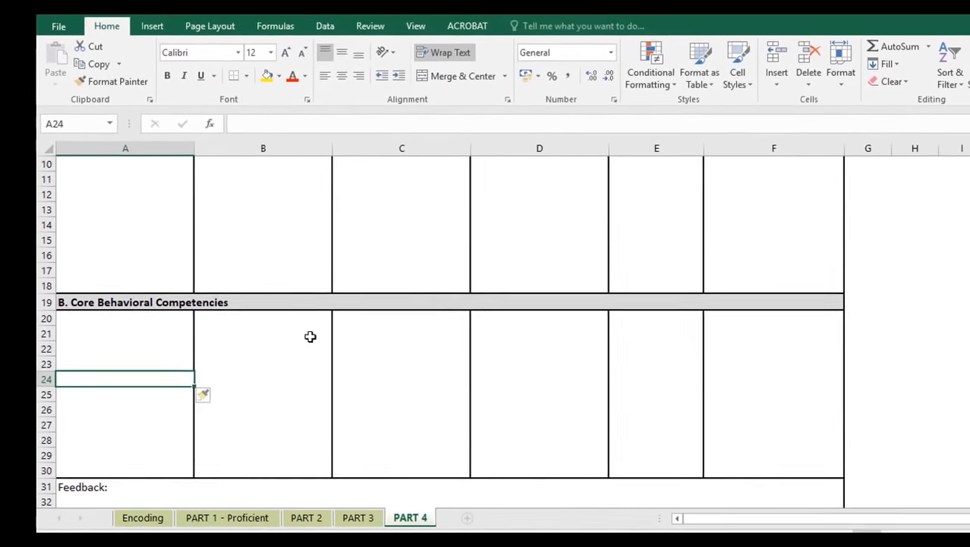
# - Delete one surplus entire row from Core Behavioral Competencies, leaving Feedback at row 30
pyautogui.rightClick(46, 350)
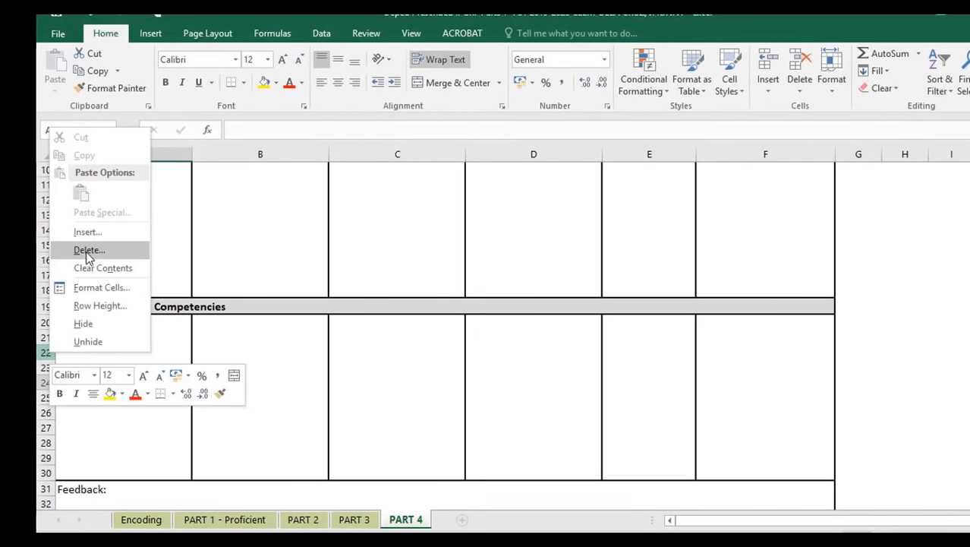
pyautogui.click(89, 250)
pyautogui.click(85, 251)
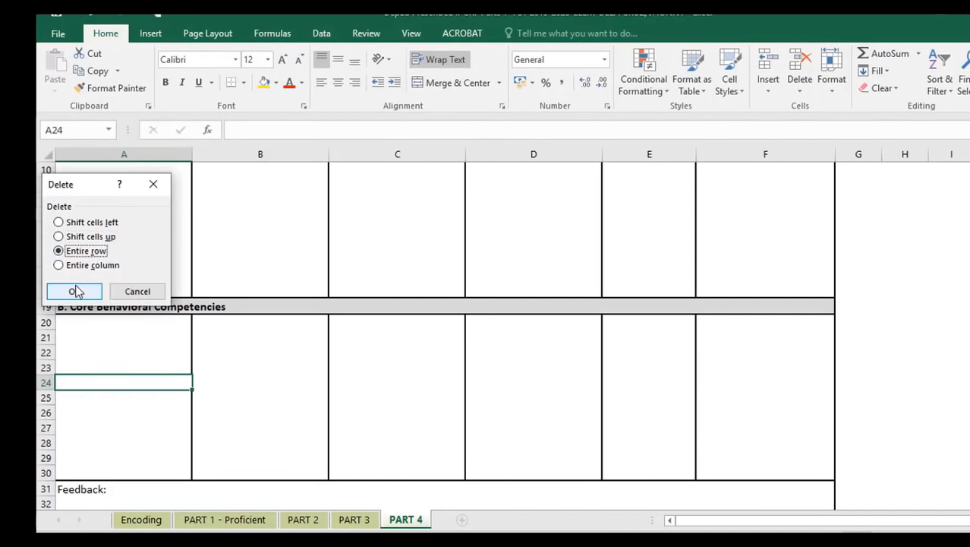
pyautogui.click(76, 292)
# - Start inserting a new column at column B, beside Strengths
pyautogui.click(238, 442)
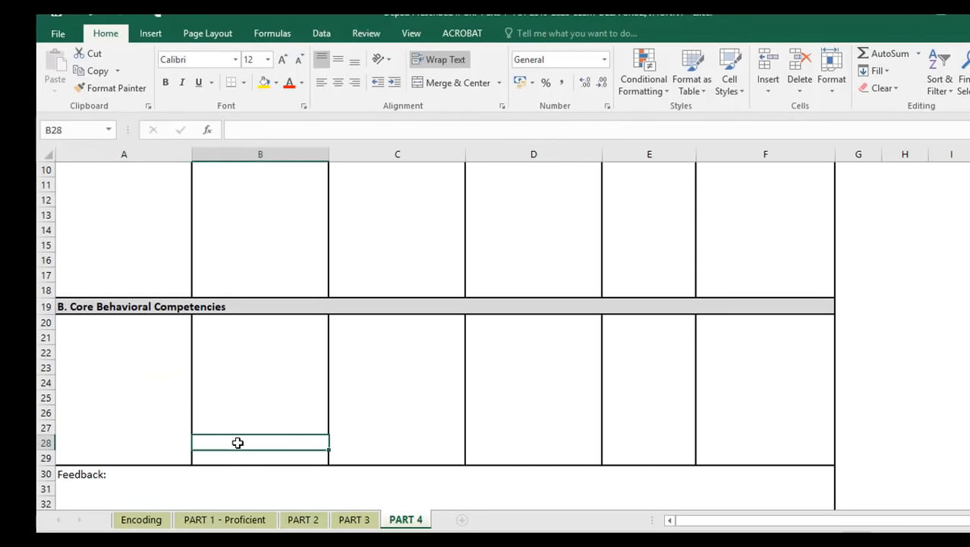
pyautogui.scroll(3, 511, 376)
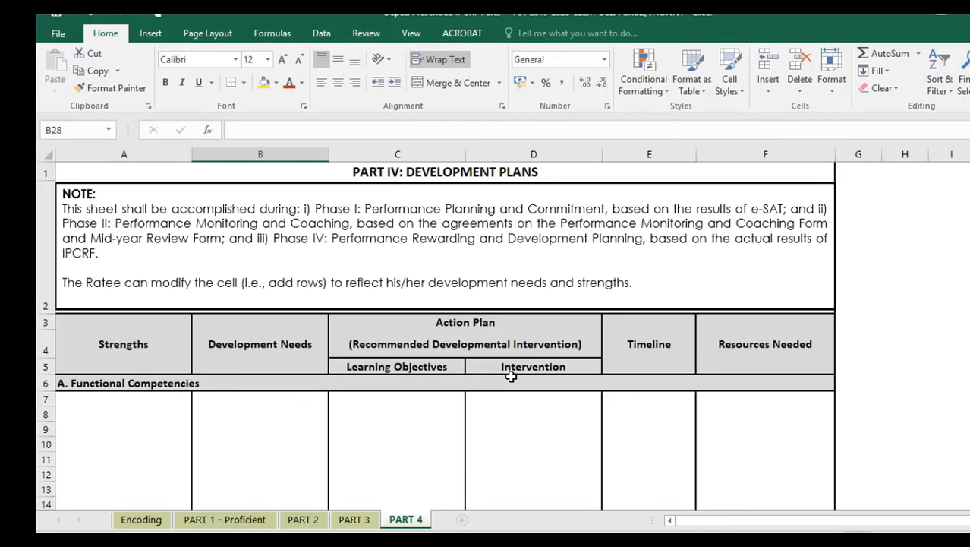
pyautogui.rightClick(289, 155)
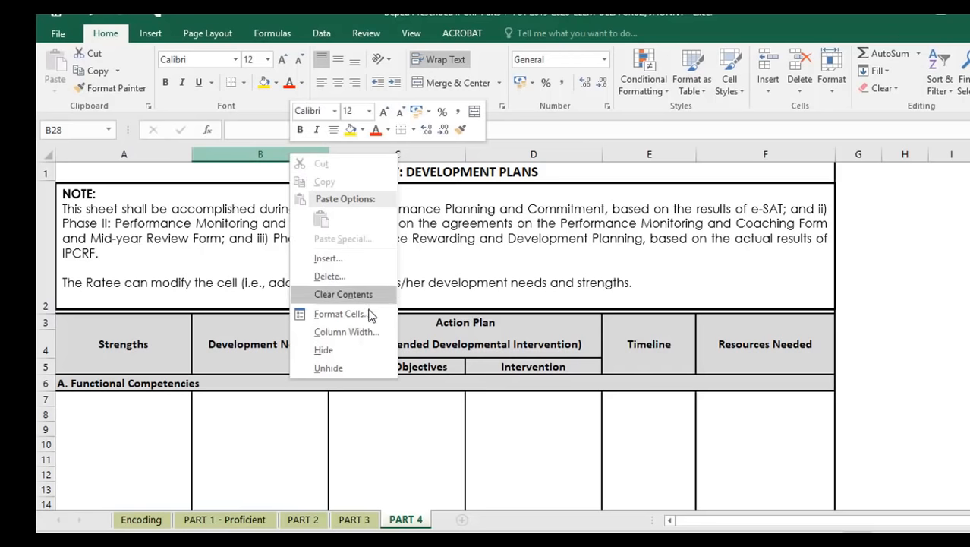
pyautogui.click(341, 258)
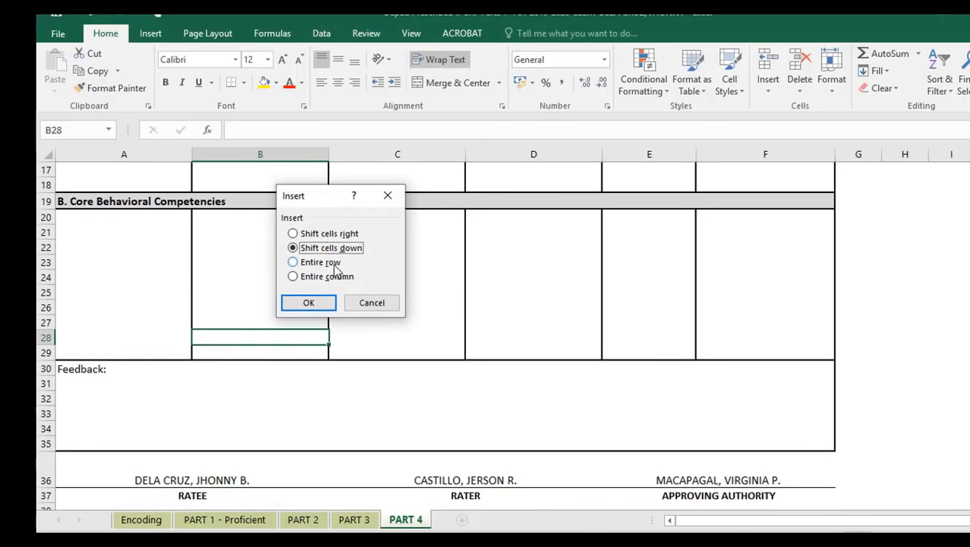
# - Insert an entire blank column B, then select it and remove it to restore the layout
pyautogui.click(325, 277)
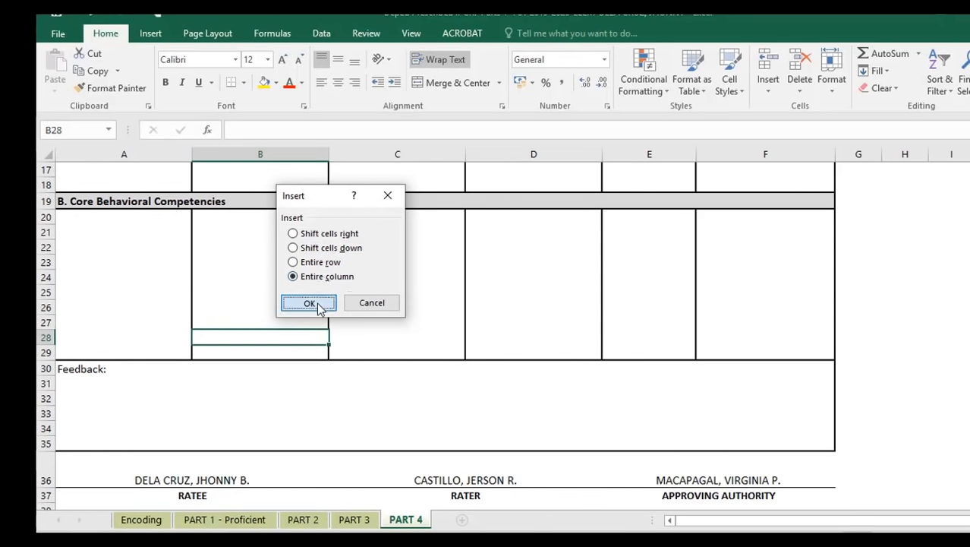
pyautogui.click(309, 303)
pyautogui.scroll(6, 345, 303)
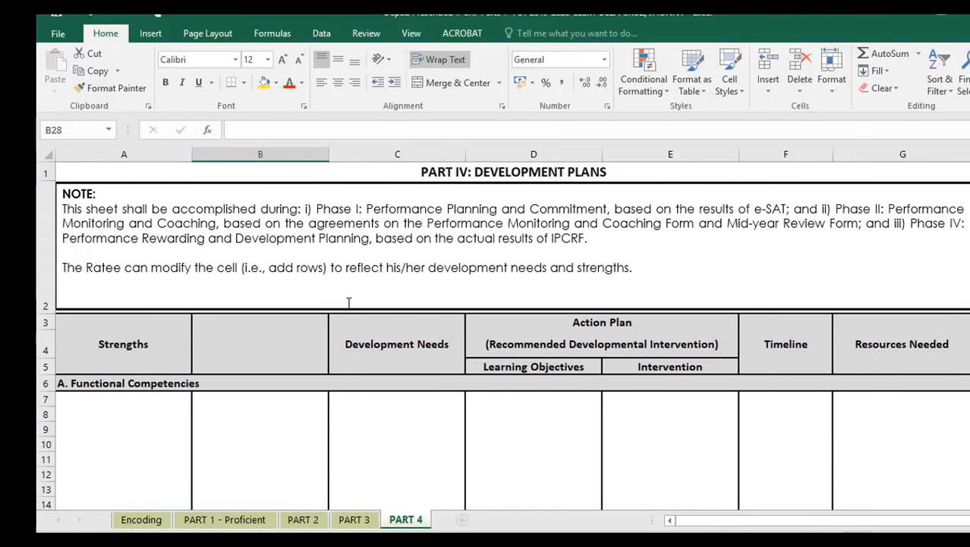
pyautogui.click(276, 157)
pyautogui.rightClick(275, 157)
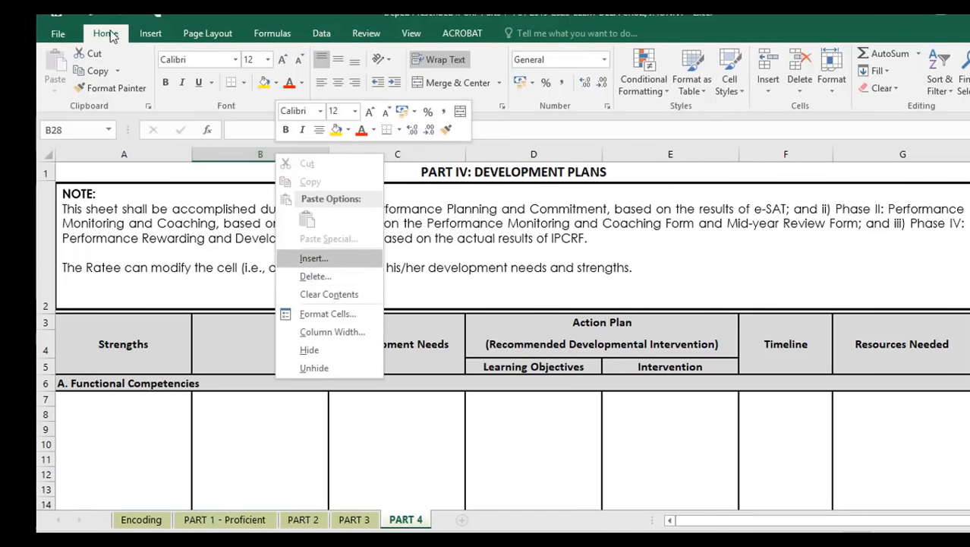
pyautogui.scroll(-5, 287, 307)
pyautogui.scroll(5, 287, 307)
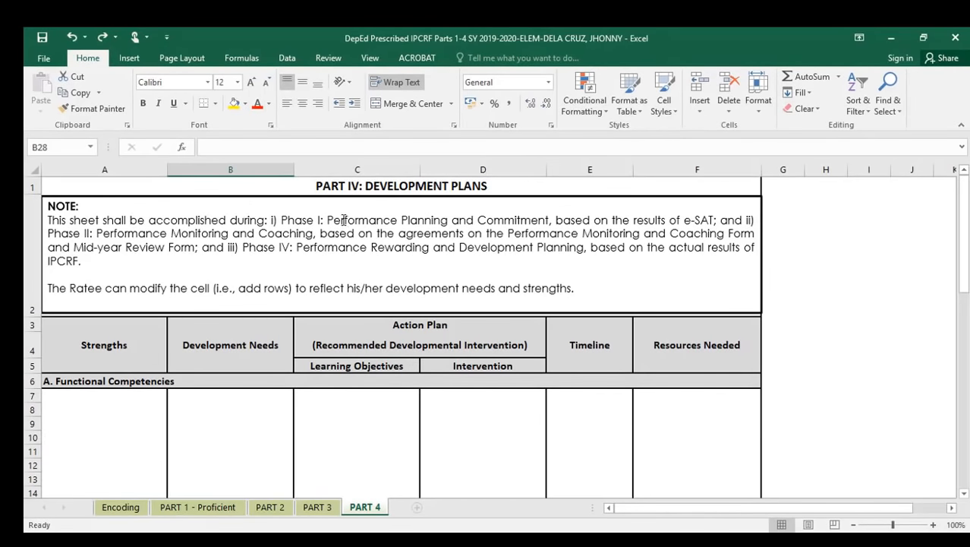
pyautogui.click(353, 171)
pyautogui.scroll(-1, 587, 358)
pyautogui.scroll(-1, 587, 358)
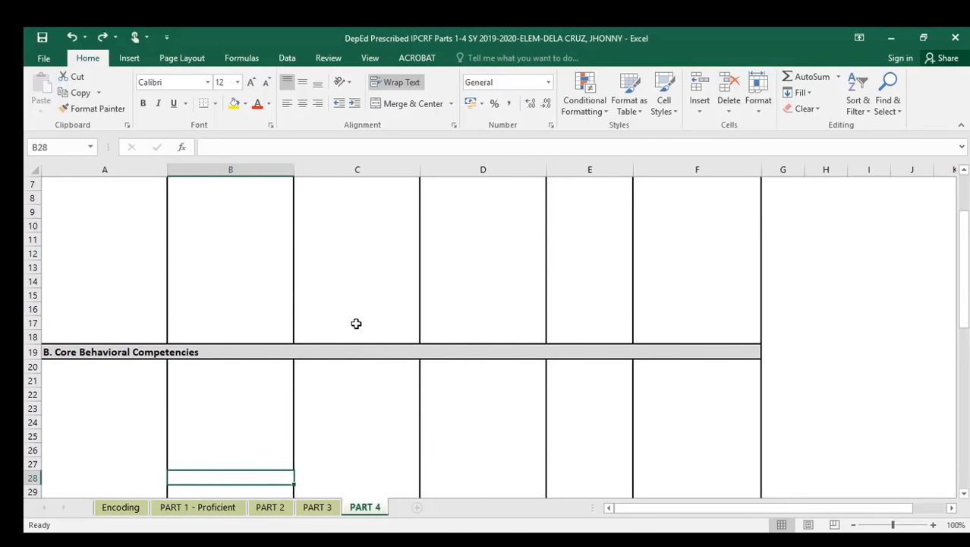
pyautogui.scroll(-5, 354, 321)
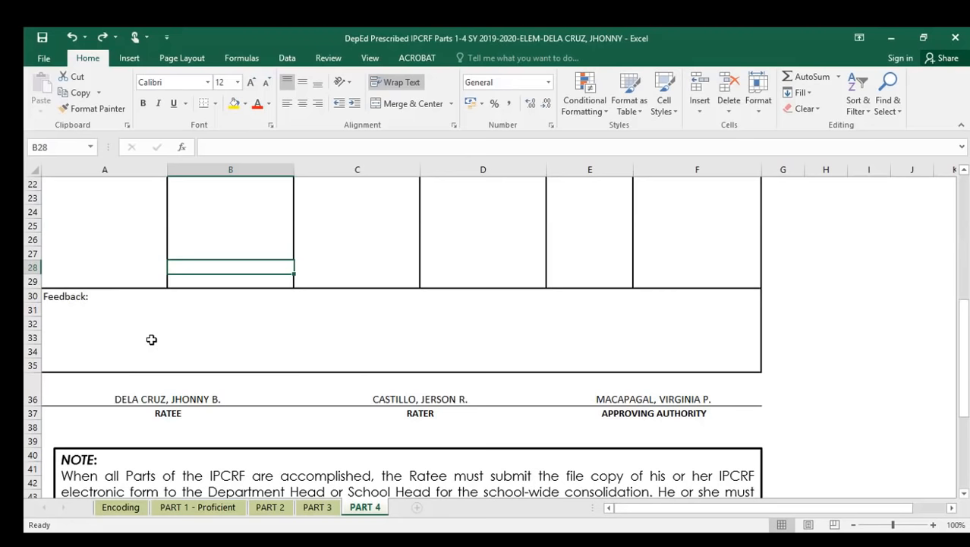
pyautogui.scroll(-1, 156, 399)
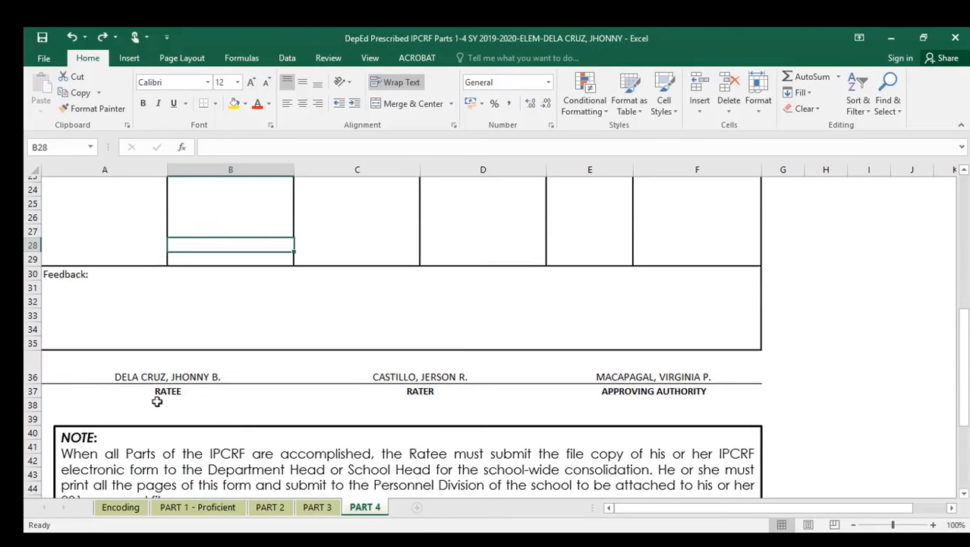
pyautogui.scroll(-1, 157, 401)
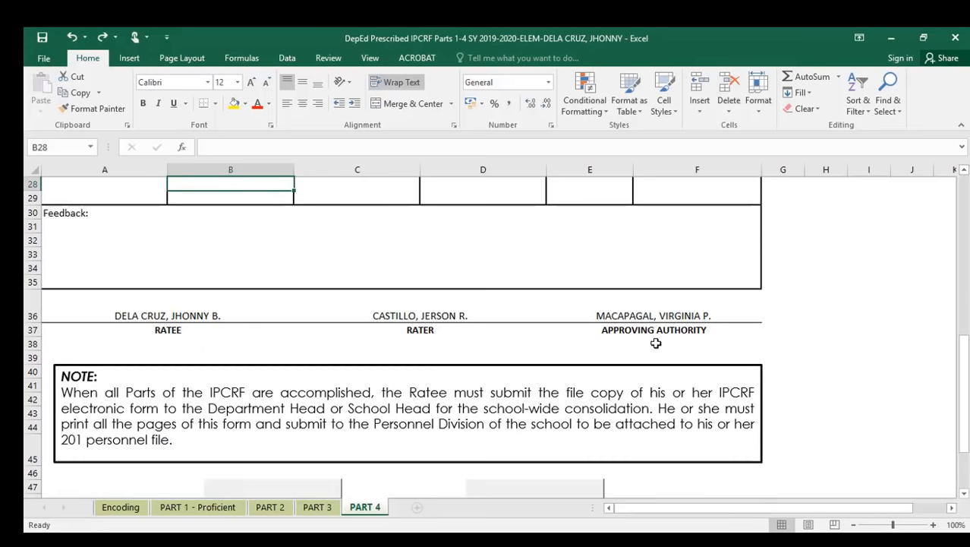
pyautogui.scroll(-1, 656, 343)
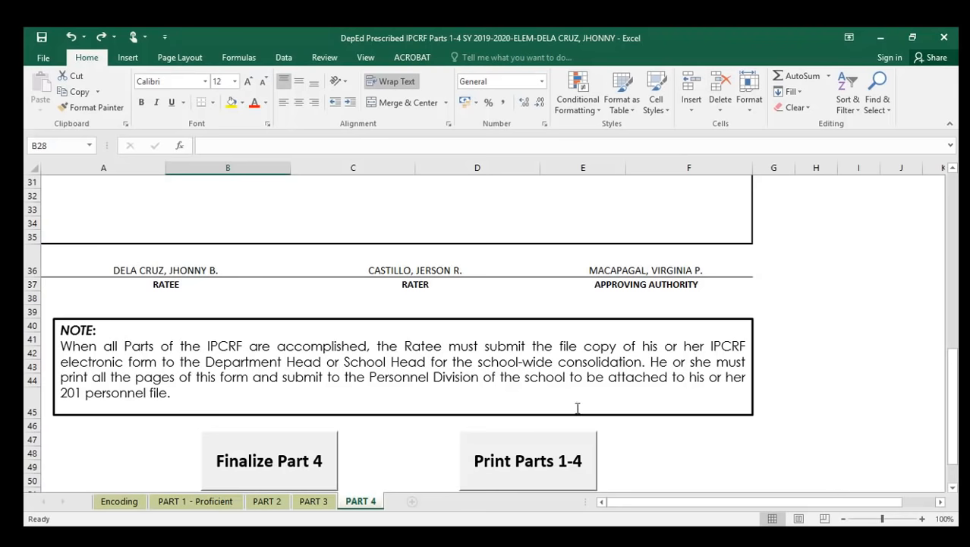
# - Use the Finalize Part 4 button below the NOTE box to lock the development plan
pyautogui.scroll(8, 456, 308)
pyautogui.scroll(-5, 431, 362)
pyautogui.scroll(5, 431, 362)
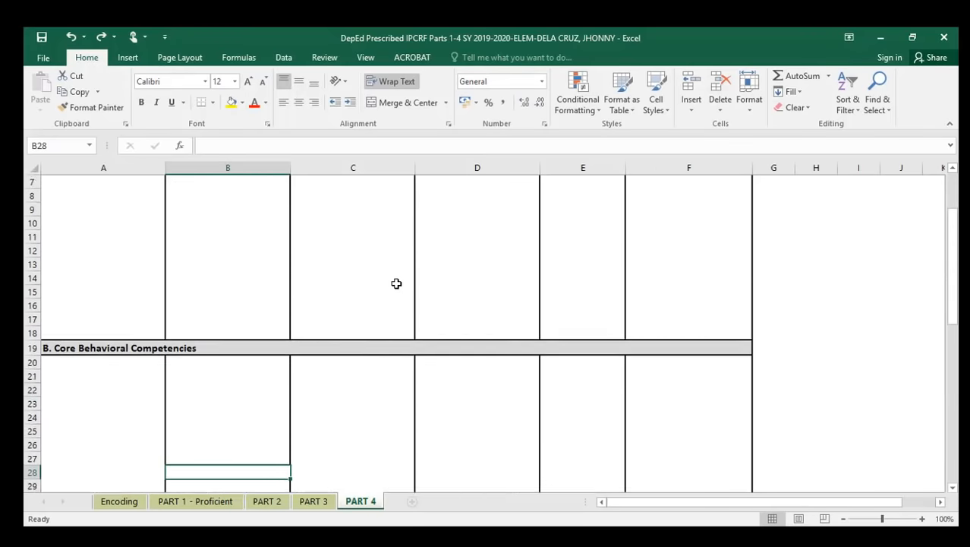
pyautogui.scroll(-8, 396, 282)
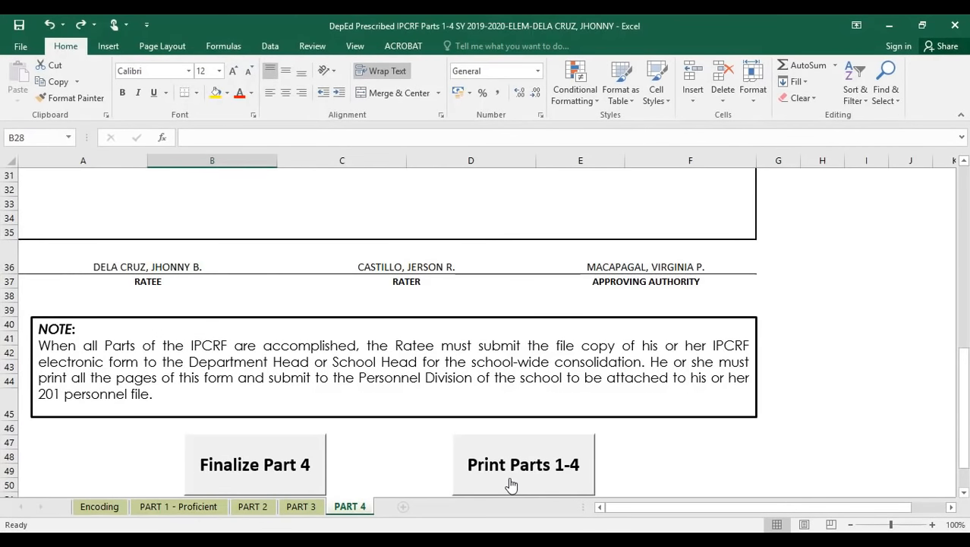
pyautogui.click(511, 484)
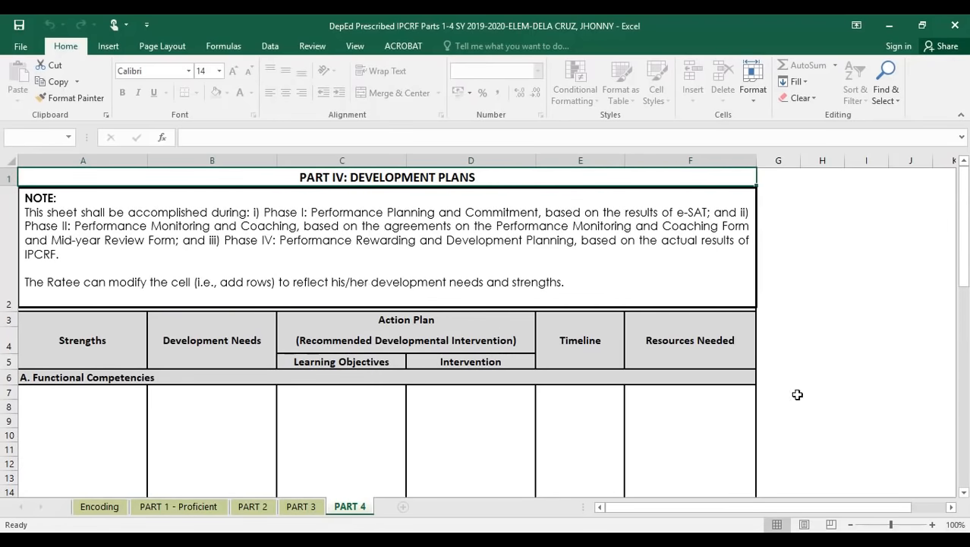
pyautogui.scroll(-9, 765, 382)
pyautogui.scroll(-1, 760, 395)
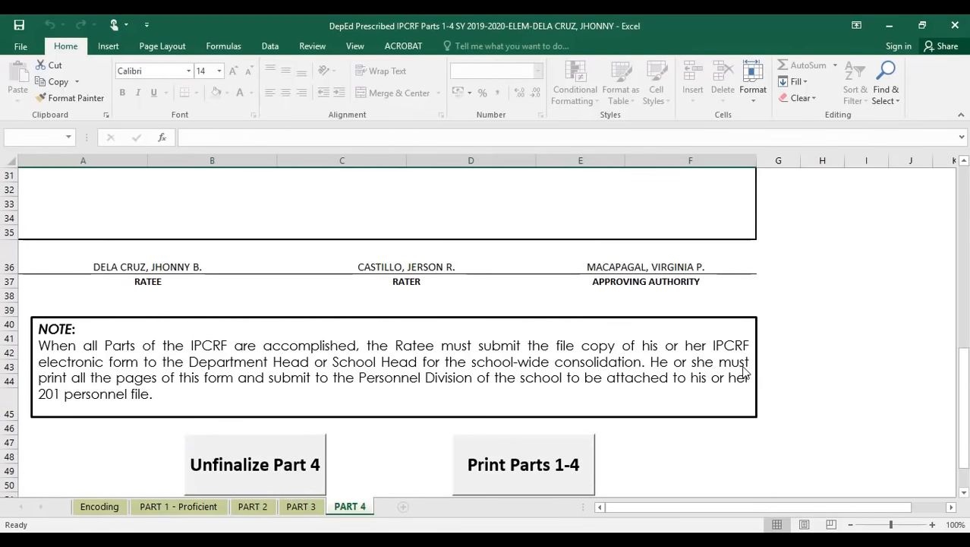
# - Review the PART 1 - Proficient, PART 2 and PART 3 sheets
pyautogui.click(205, 509)
pyautogui.scroll(-10, 552, 311)
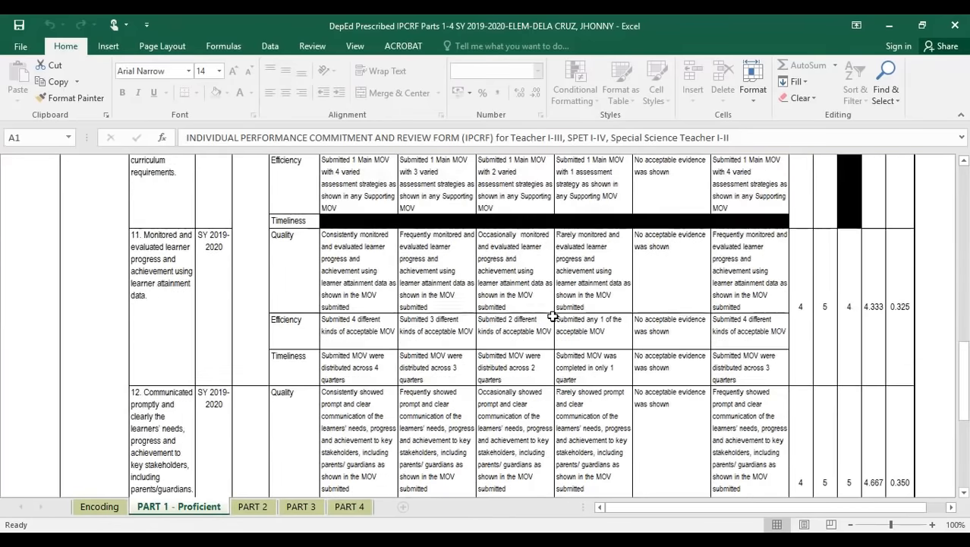
pyautogui.scroll(-3, 552, 316)
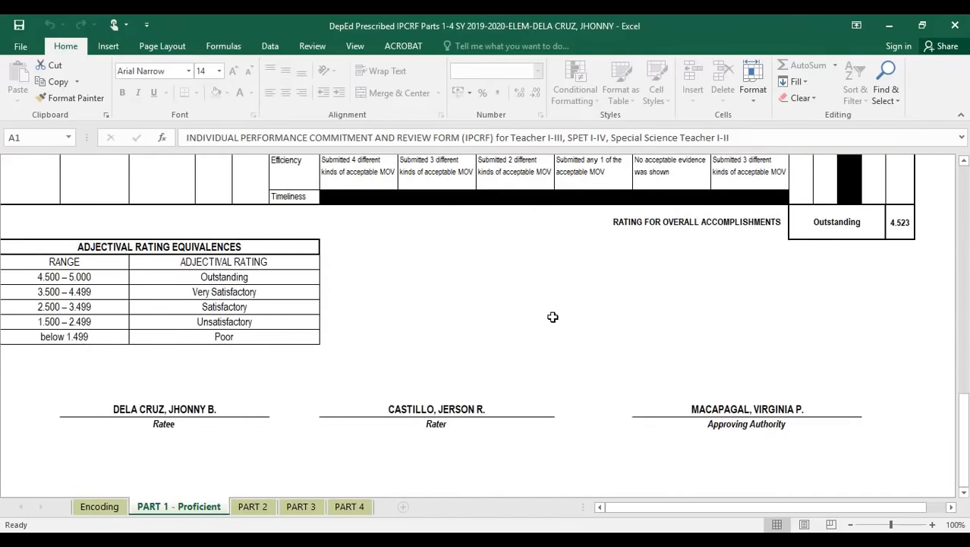
pyautogui.scroll(13, 553, 316)
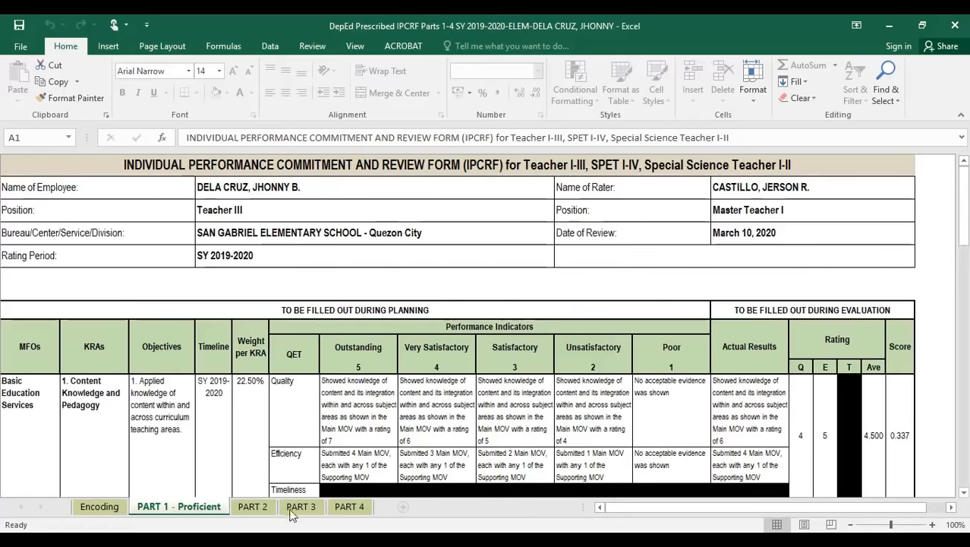
pyautogui.click(253, 507)
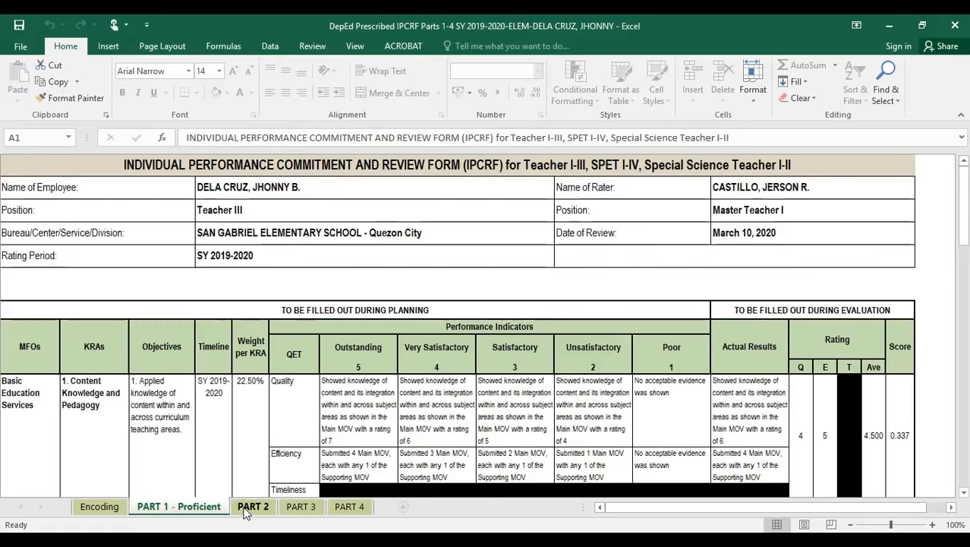
pyautogui.scroll(-3, 425, 363)
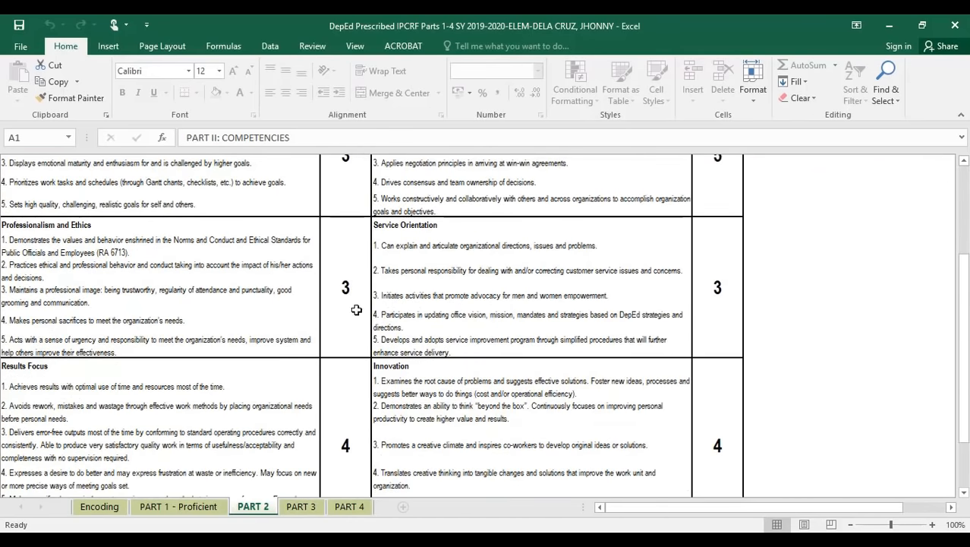
pyautogui.scroll(3, 502, 357)
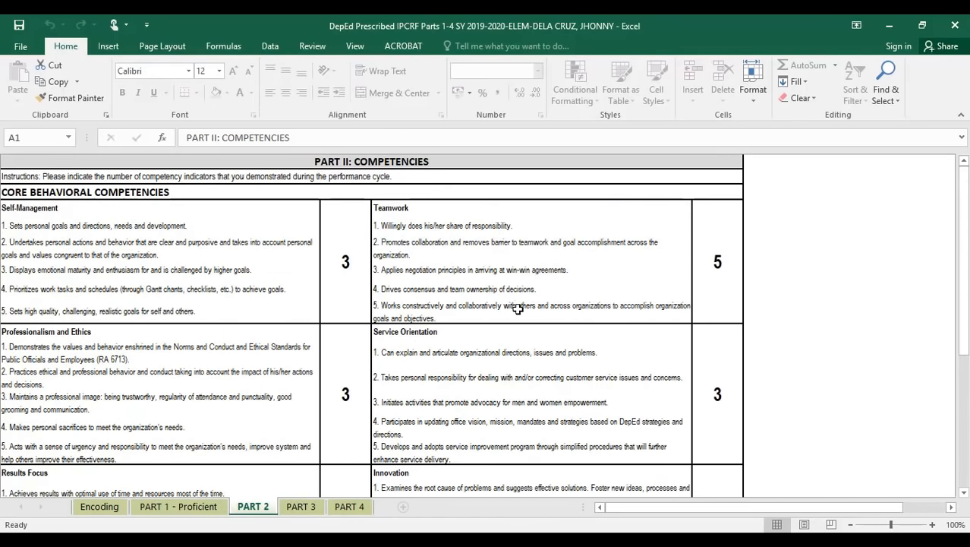
pyautogui.click(300, 506)
pyautogui.scroll(-3, 460, 368)
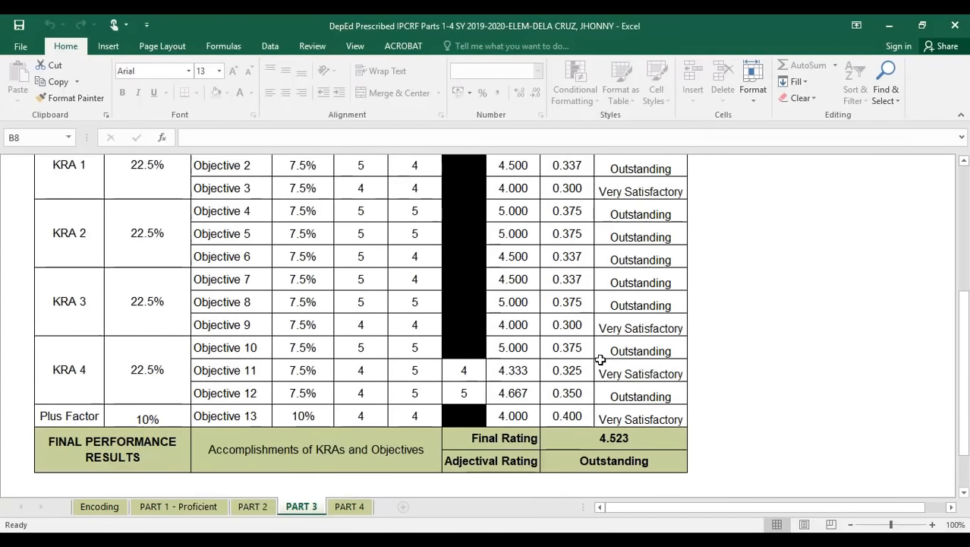
pyautogui.scroll(4, 599, 359)
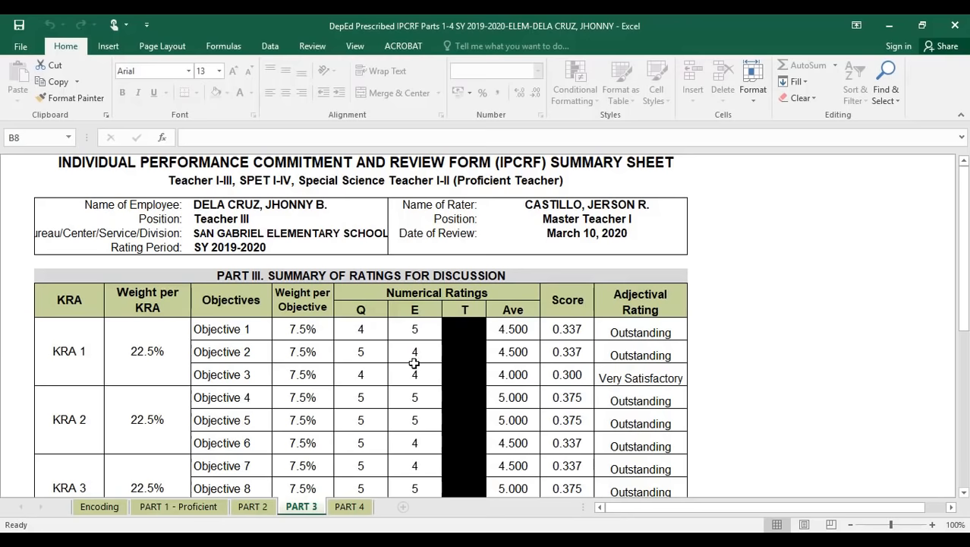
pyautogui.scroll(-4, 477, 376)
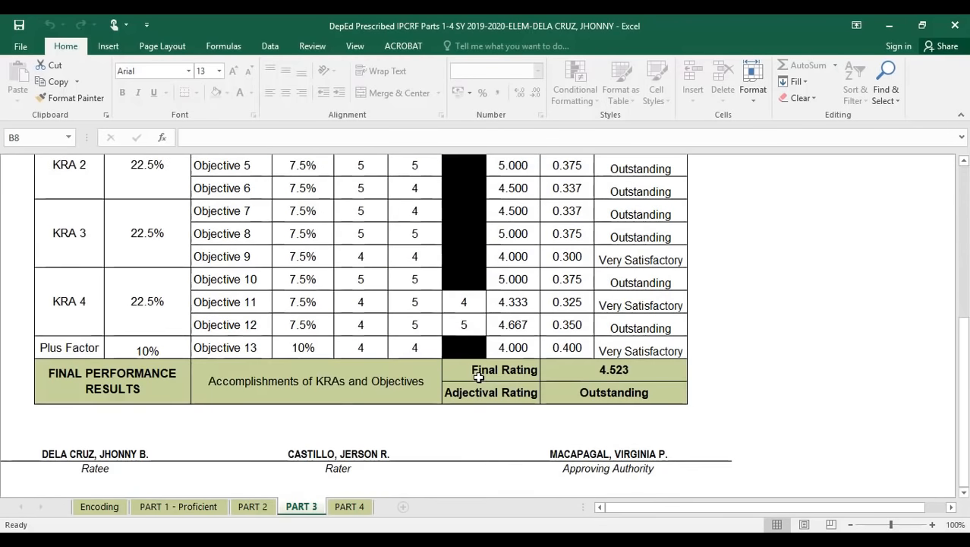
# - Return to the finalized PART 4 sheet and scroll through the development plan
pyautogui.click(350, 508)
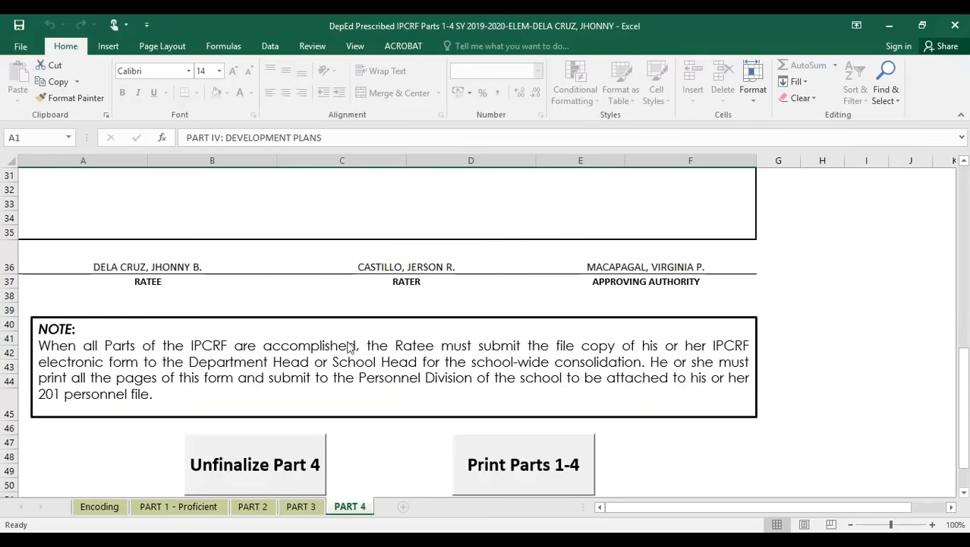
pyautogui.scroll(10, 349, 345)
pyautogui.scroll(-8, 461, 357)
pyautogui.scroll(2, 446, 327)
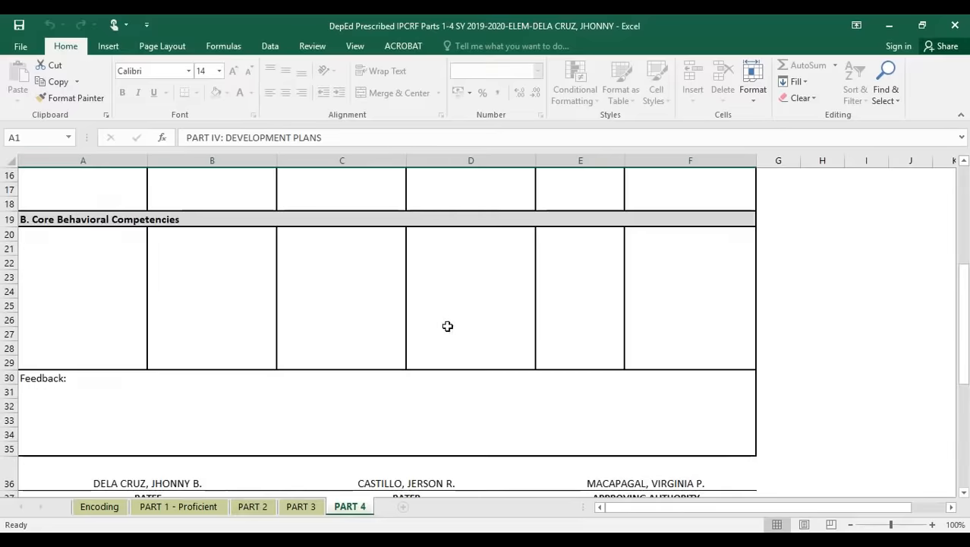
pyautogui.scroll(-2, 446, 327)
pyautogui.scroll(8, 836, 371)
pyautogui.scroll(-10, 826, 368)
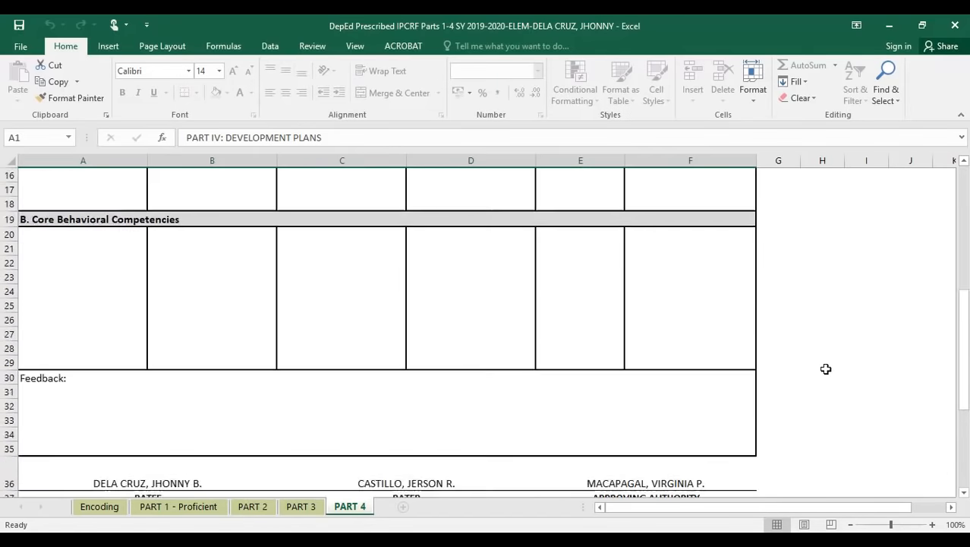